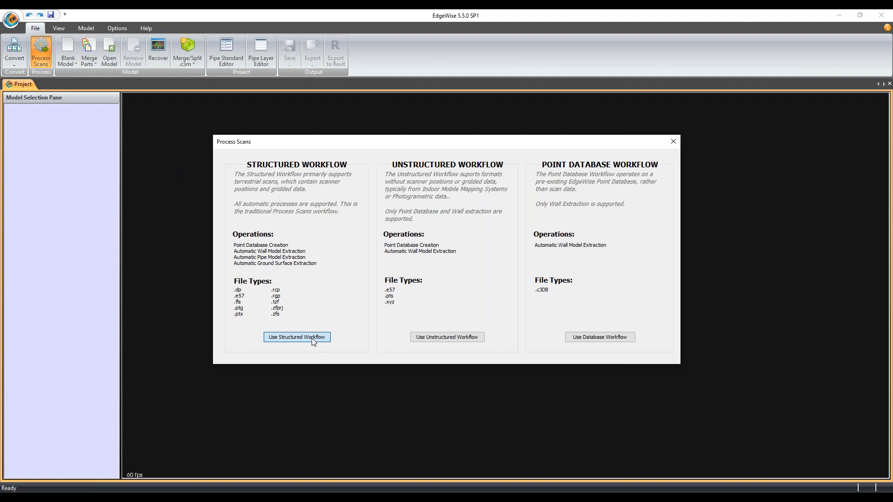
- Load the scan Kettering_022.fls for processing with the structured workflow
click(312, 199)
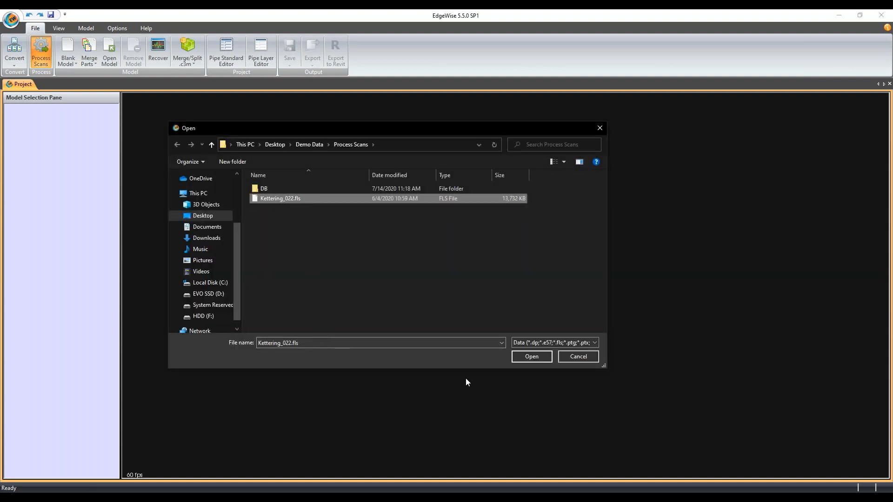
click(528, 357)
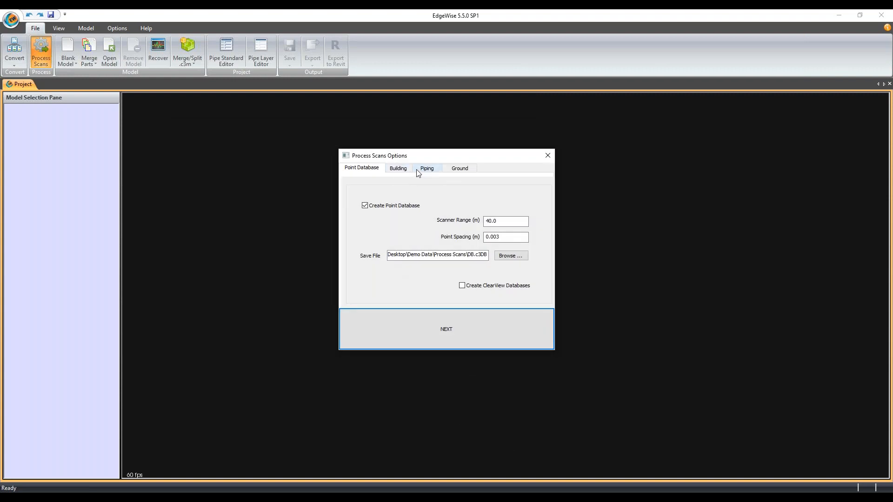
- Check the wall extraction options and try enabling automatic extraction of the ground surface model
click(400, 169)
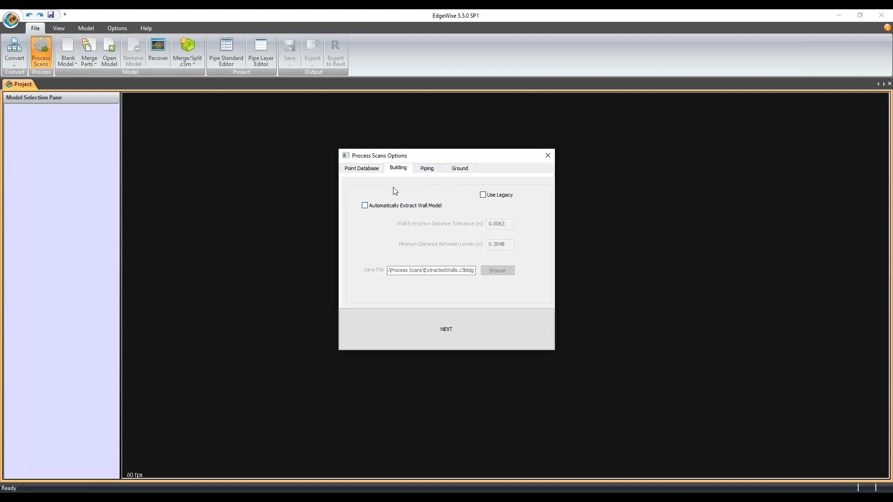
click(472, 169)
click(440, 206)
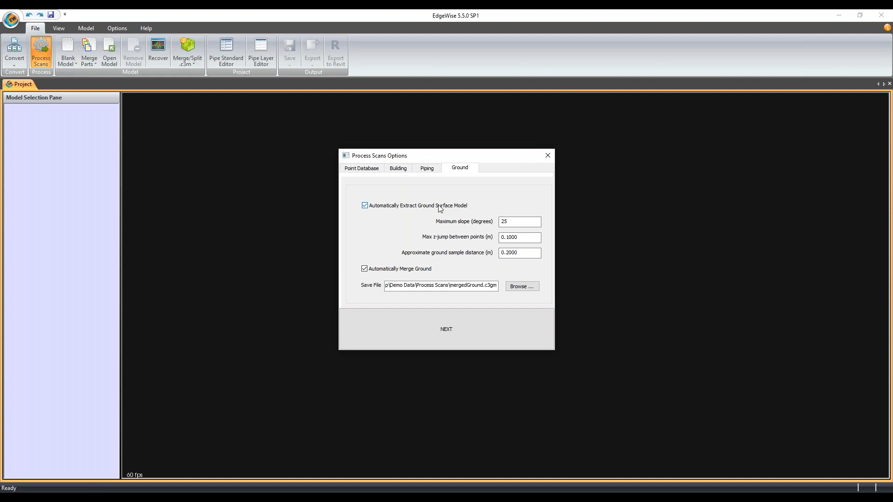
- Set up automatic pipe model extraction in Minimize False Positives mode with automatic pipe merging
click(428, 169)
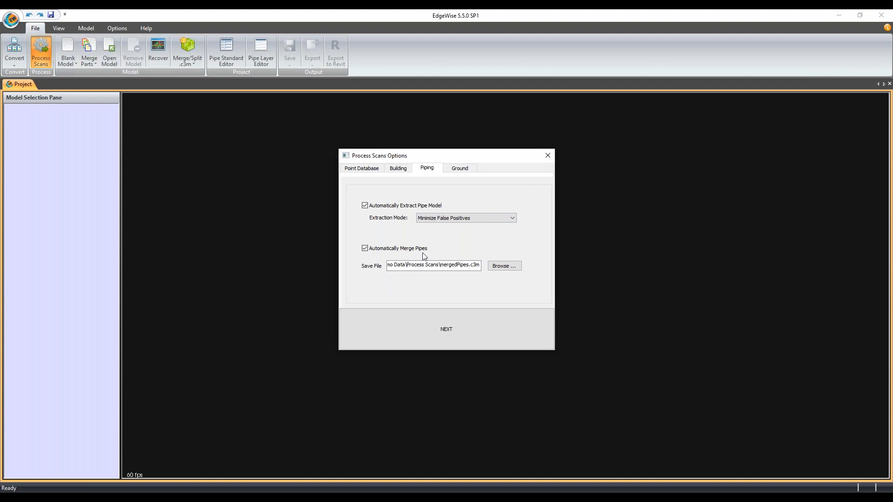
click(461, 219)
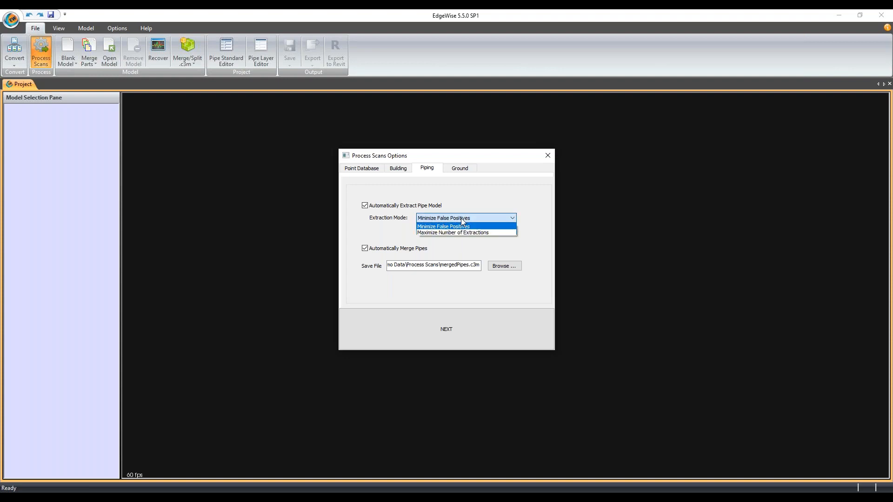
click(406, 229)
click(430, 217)
click(523, 223)
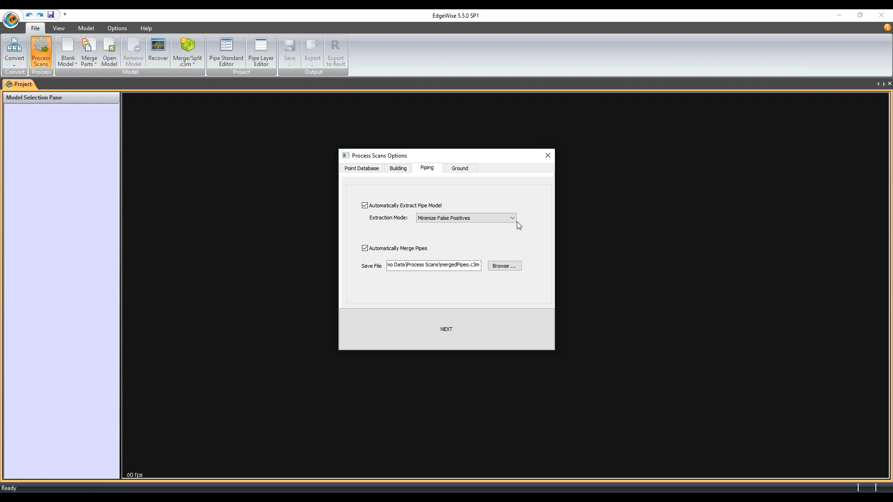
click(509, 219)
click(497, 219)
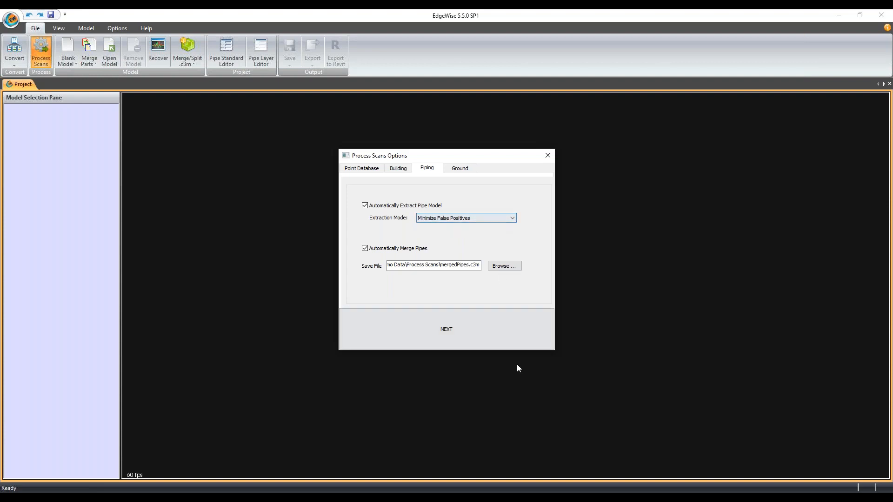
- Run the scan processing with the summarized settings, overwriting the existing DB.c3DB and mergedPipes.c3m files
click(429, 340)
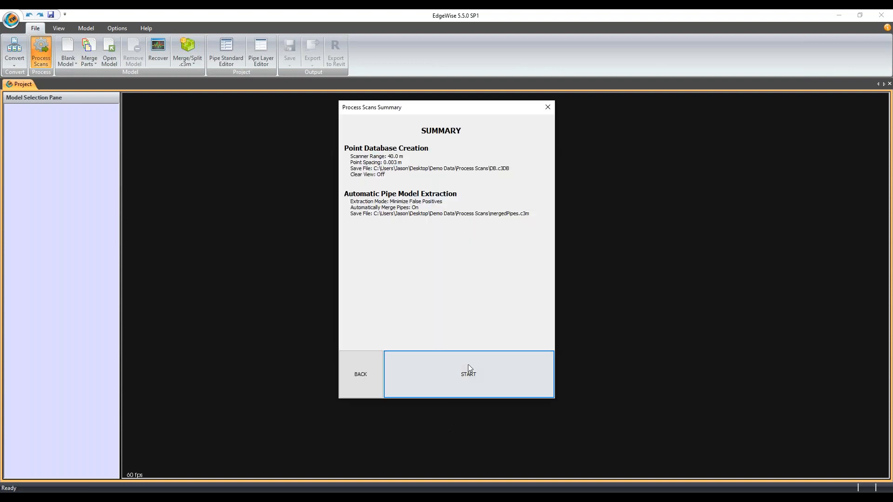
click(468, 365)
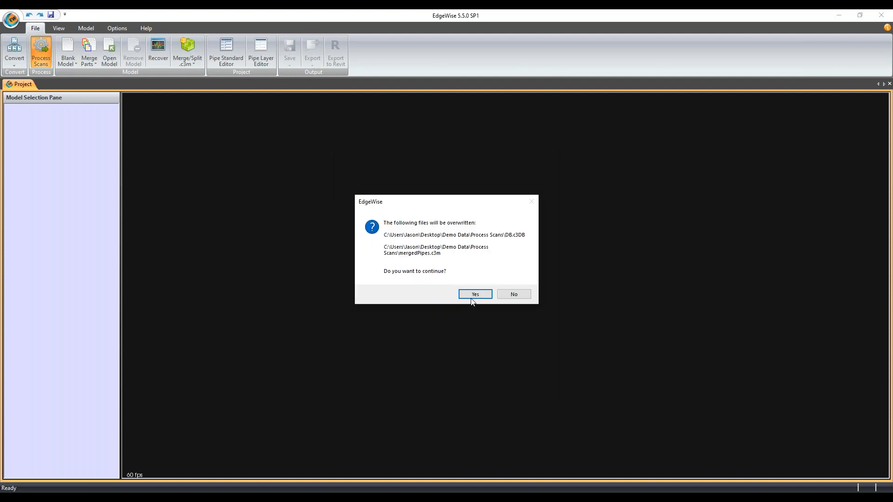
click(474, 296)
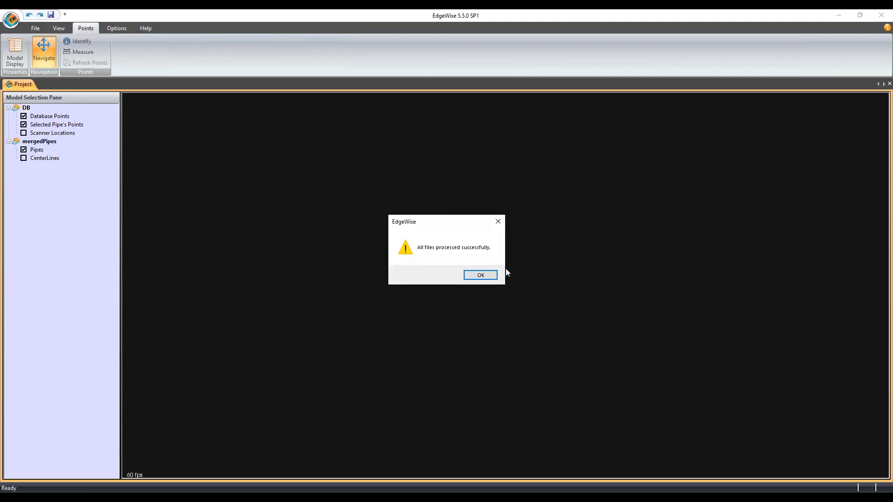
click(490, 277)
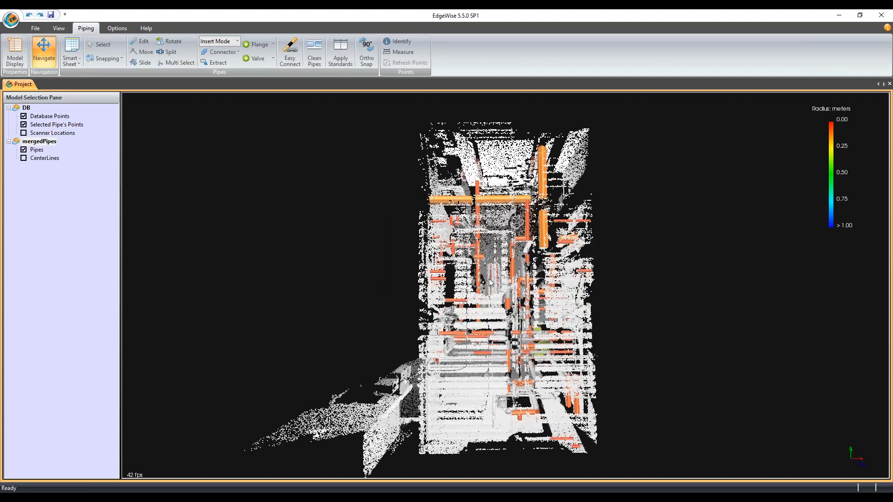
- Examine the extracted pipe model from several angles with the database points hidden
drag(597, 375, 514, 397)
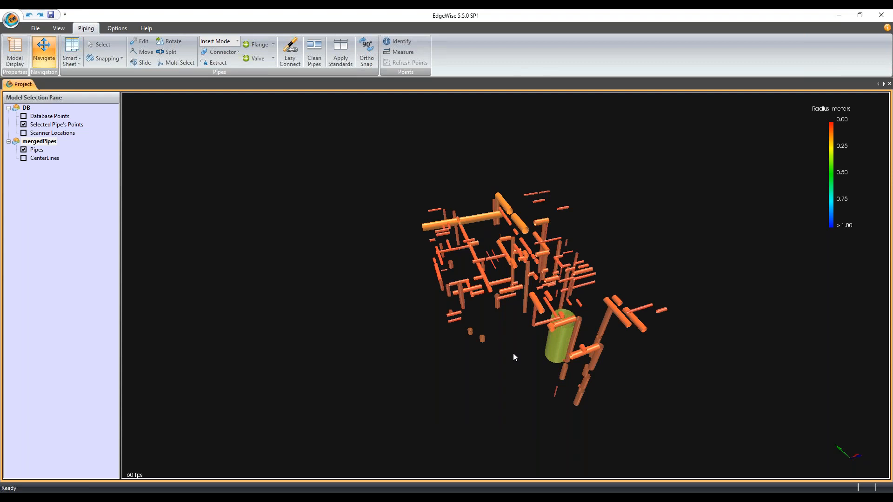
drag(513, 355, 500, 313)
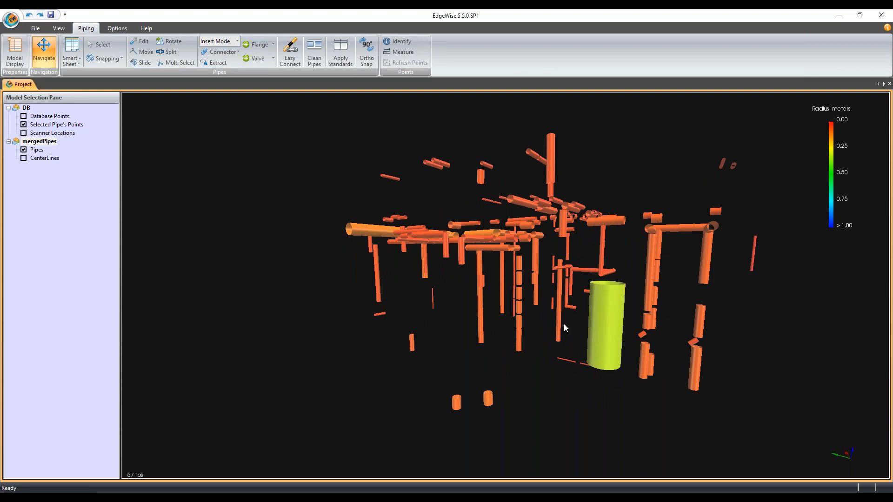
drag(577, 292, 619, 289)
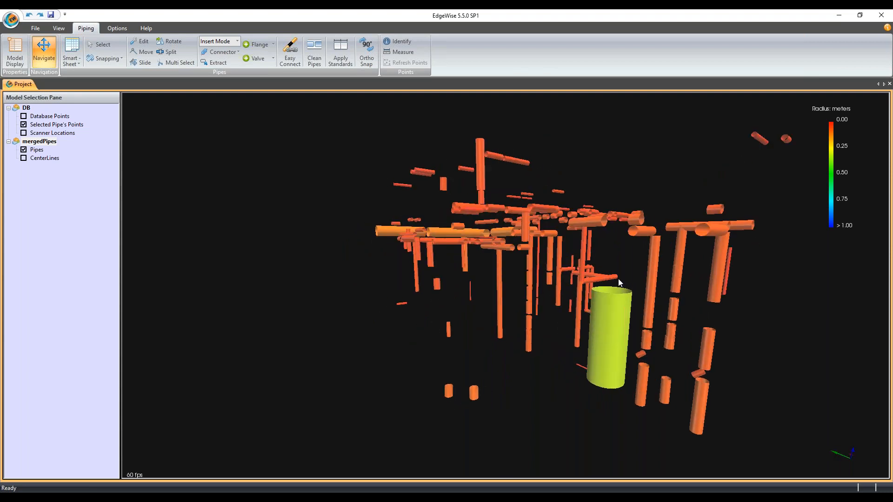
middle_drag(618, 280, 604, 262)
drag(604, 262, 502, 316)
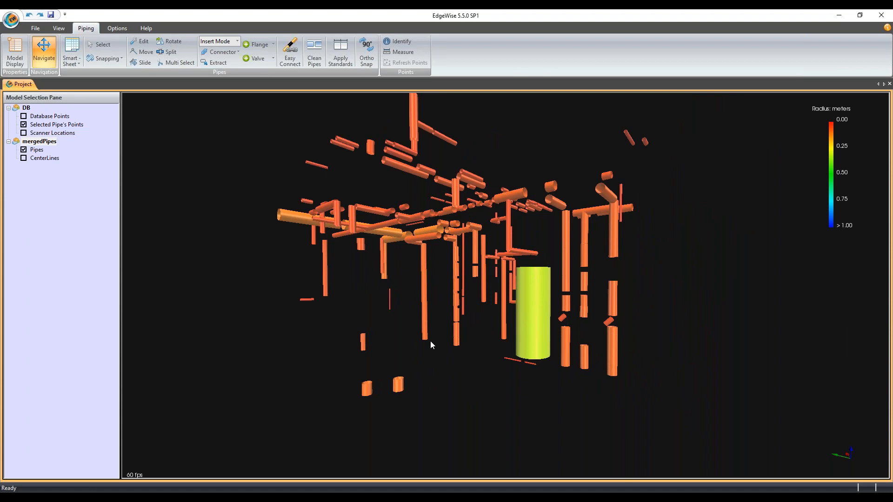
drag(408, 329, 532, 241)
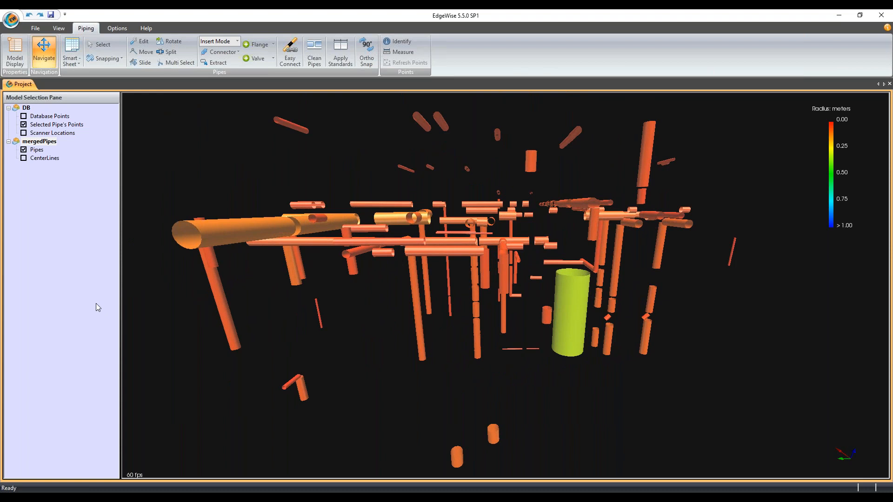
drag(494, 292, 197, 225)
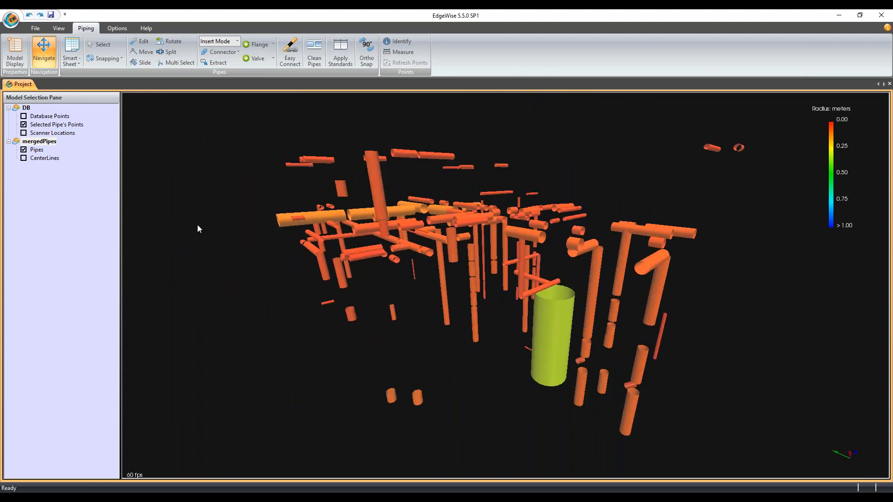
drag(0, 232, 367, 10)
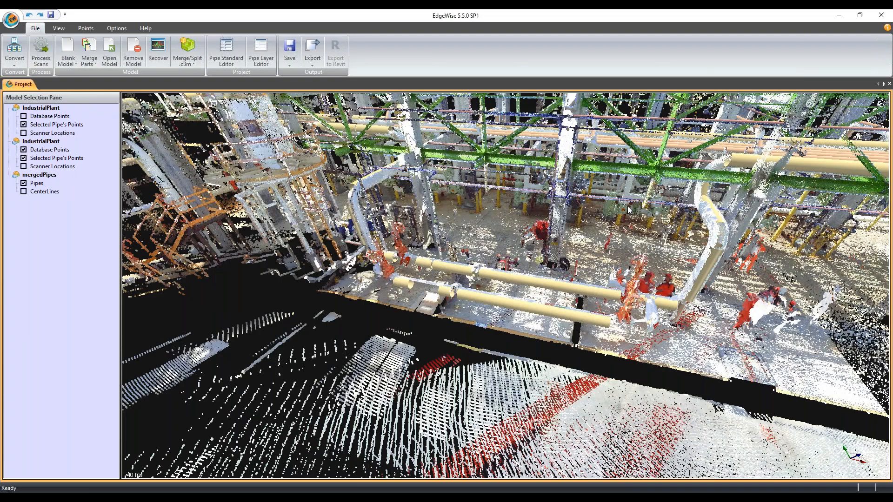
- Hide the industrial plant's point cloud and remove the duplicate IndustrialPlant database from the project
drag(627, 205, 495, 167)
scroll(496, 168, down, 5)
drag(502, 207, 507, 248)
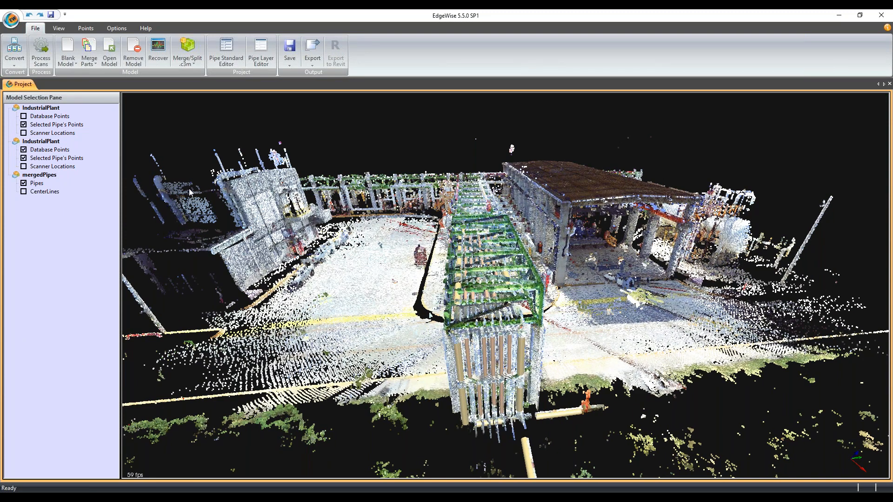
click(24, 150)
right_click(46, 110)
click(64, 117)
click(428, 273)
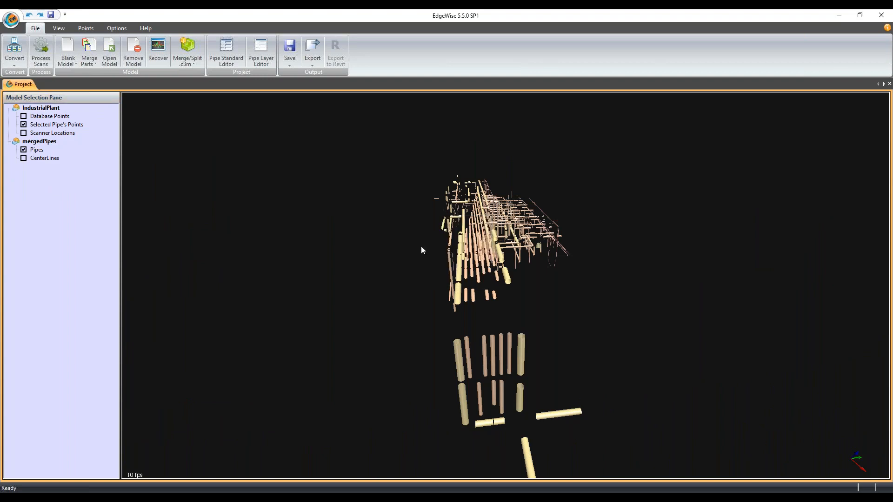
- Make mergedPipes the active model and bring up its piping tools with the radius coloring
drag(421, 248, 449, 264)
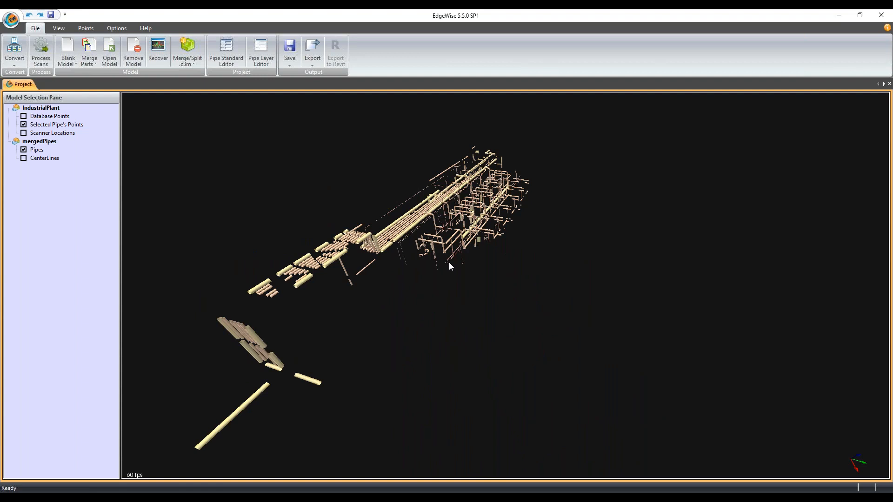
drag(401, 236, 546, 231)
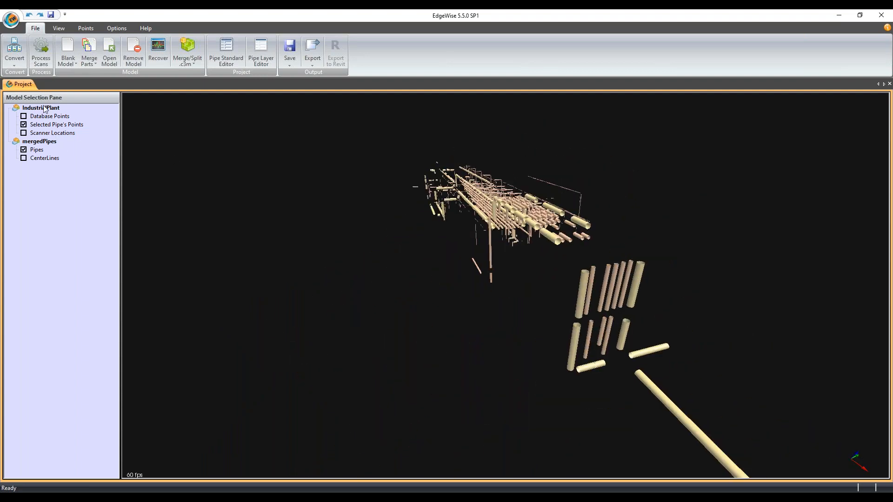
click(48, 142)
click(82, 29)
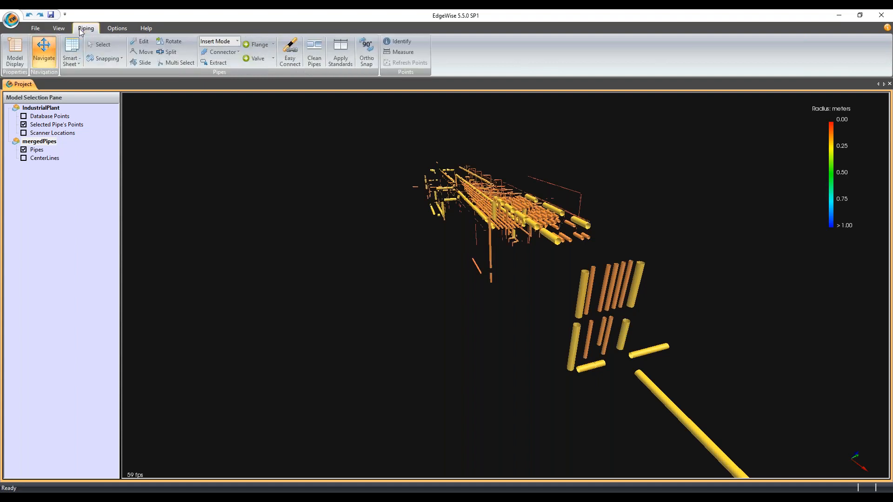
- Open the Smart Sheet for the extracted plant pipes and narrow its window
drag(483, 182, 431, 189)
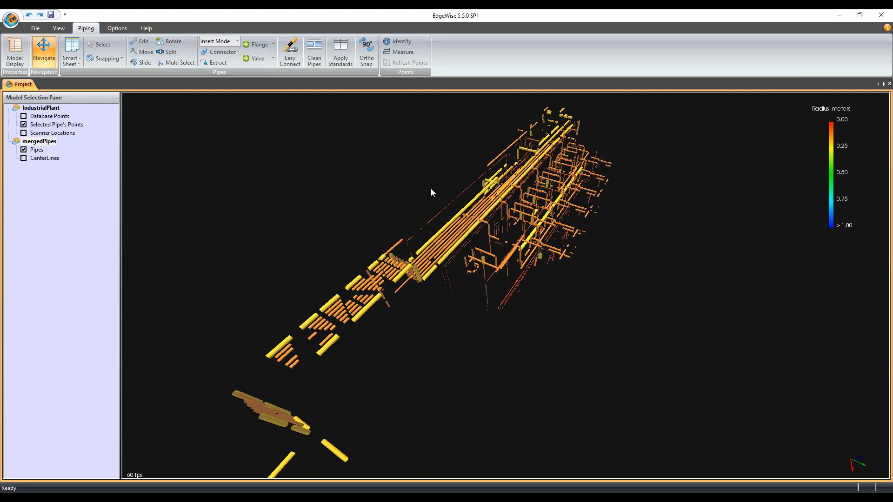
drag(480, 190, 238, 142)
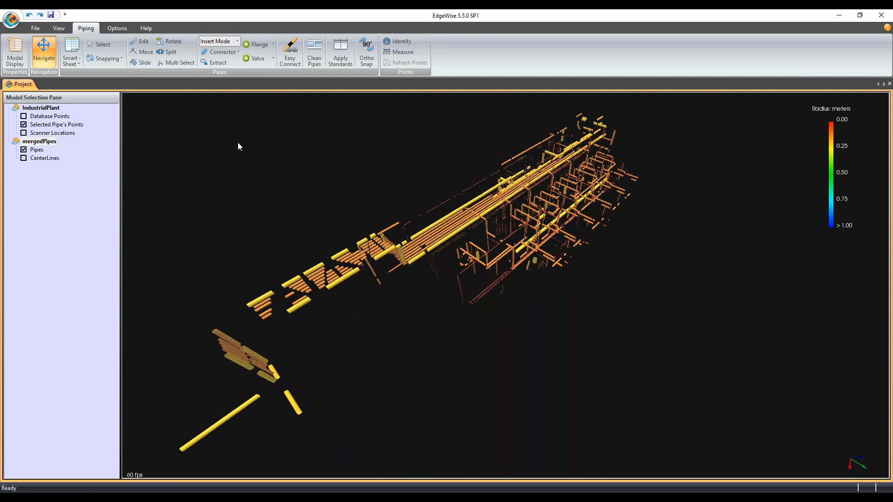
scroll(413, 160, up, 5)
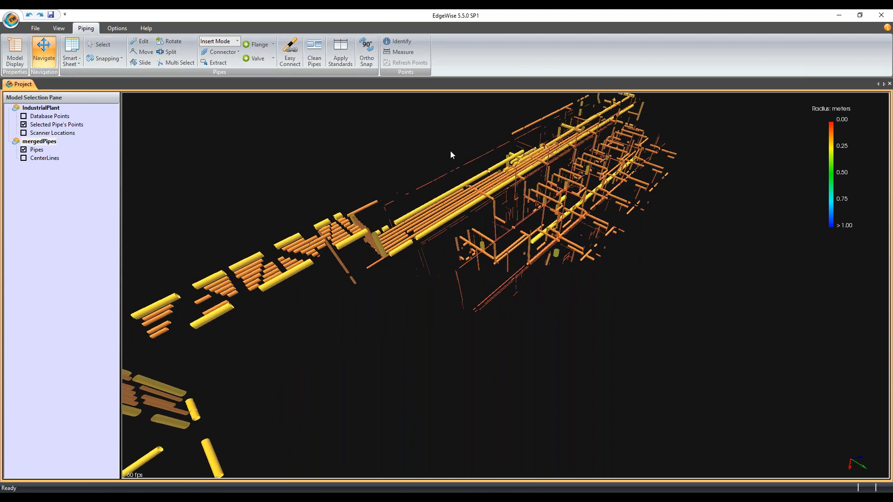
middle_drag(462, 161, 485, 187)
scroll(254, 232, down, 3)
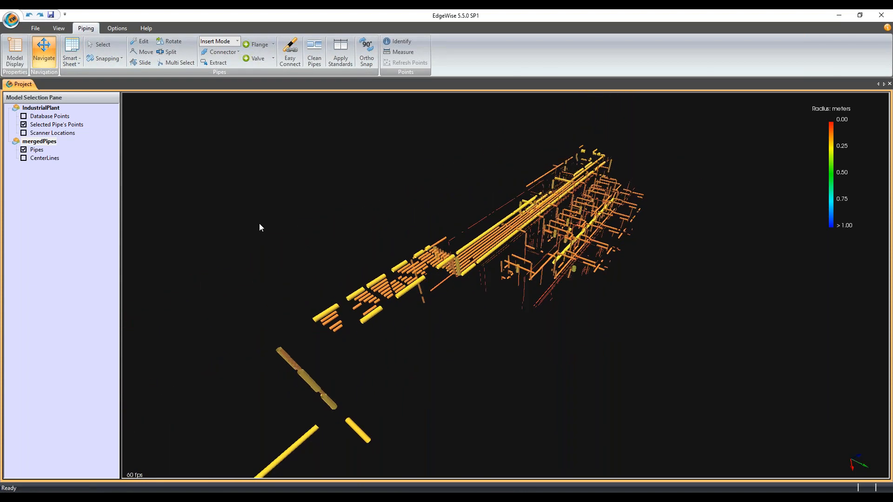
scroll(259, 224, up, 2)
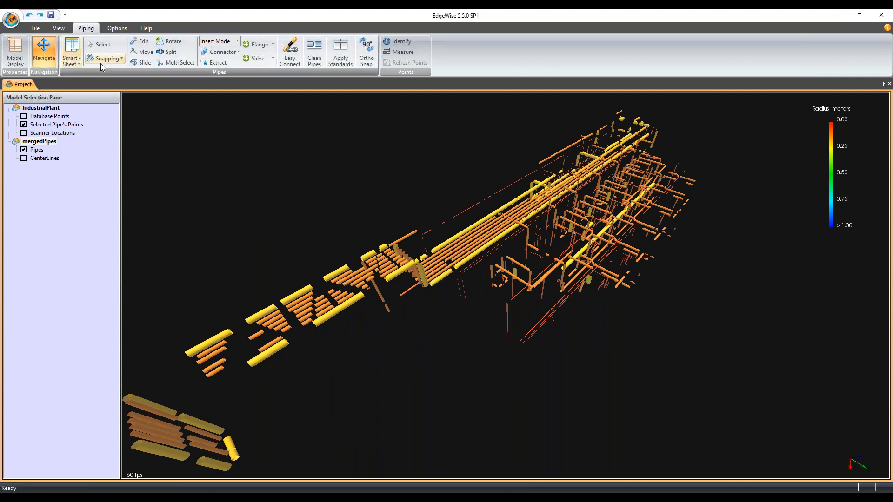
click(72, 60)
click(91, 73)
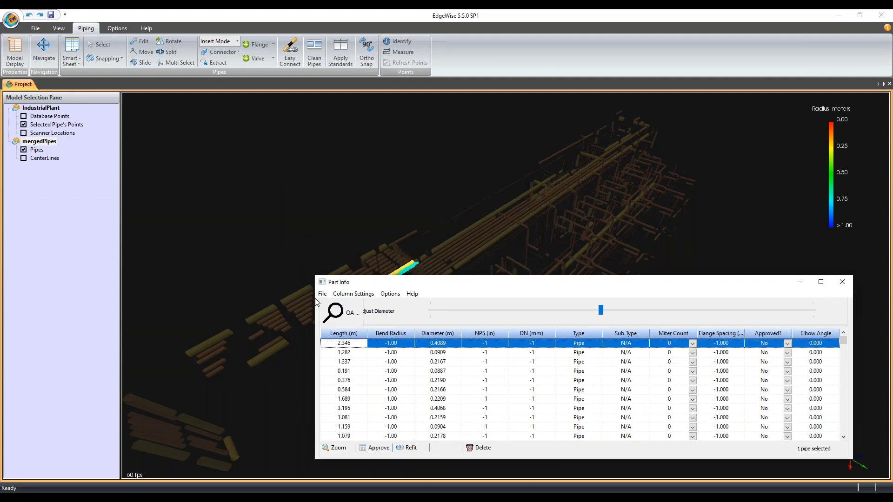
drag(315, 296, 342, 296)
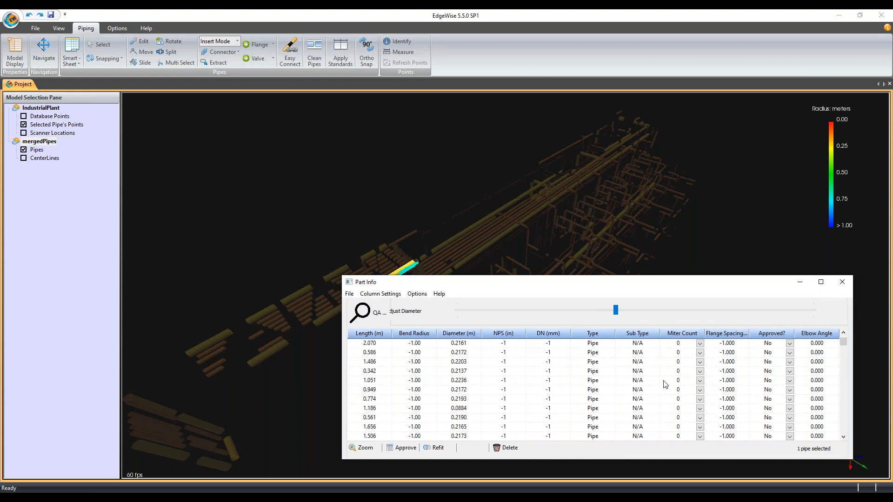
- Browse the pipe list, comparing diameters and picking individual rows to locate those pipes in the model
click(449, 380)
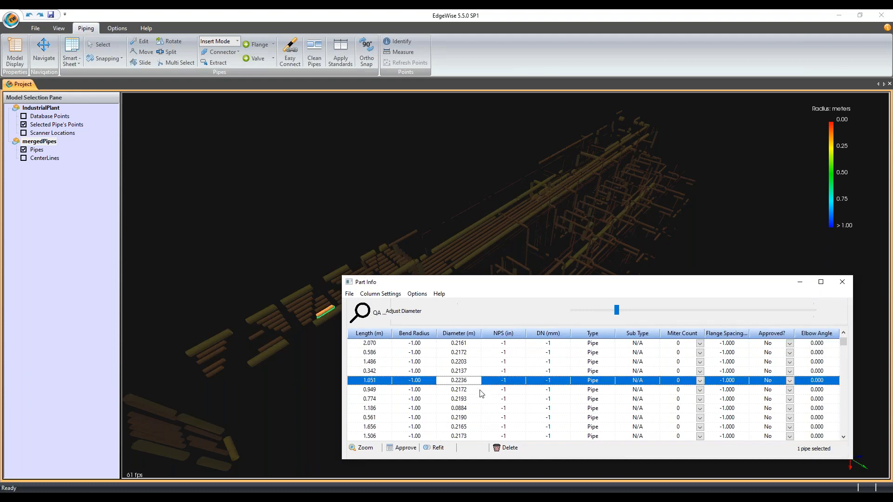
scroll(484, 396, down, 1)
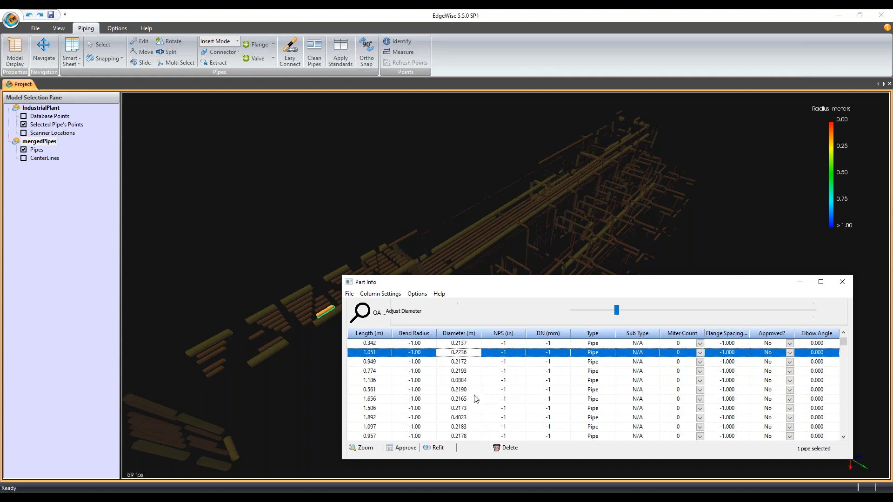
scroll(474, 397, up, 2)
scroll(380, 410, down, 1)
click(449, 399)
scroll(449, 398, down, 1)
click(447, 393)
scroll(448, 379, up, 3)
click(448, 355)
scroll(446, 353, up, 2)
- Select the 1.282 m long pipe, turn on QA mode, and rearrange the part info window to uncover the pipe's cross-section
click(445, 352)
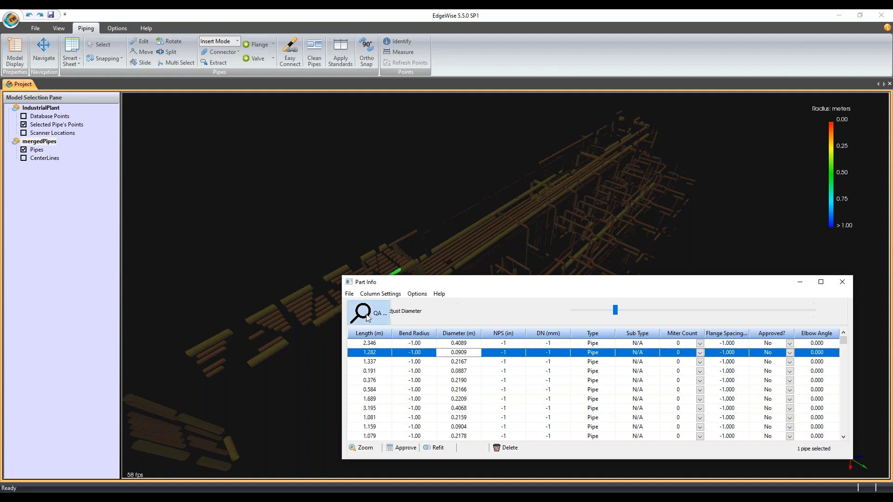
click(360, 313)
drag(339, 313, 594, 313)
drag(689, 286, 726, 241)
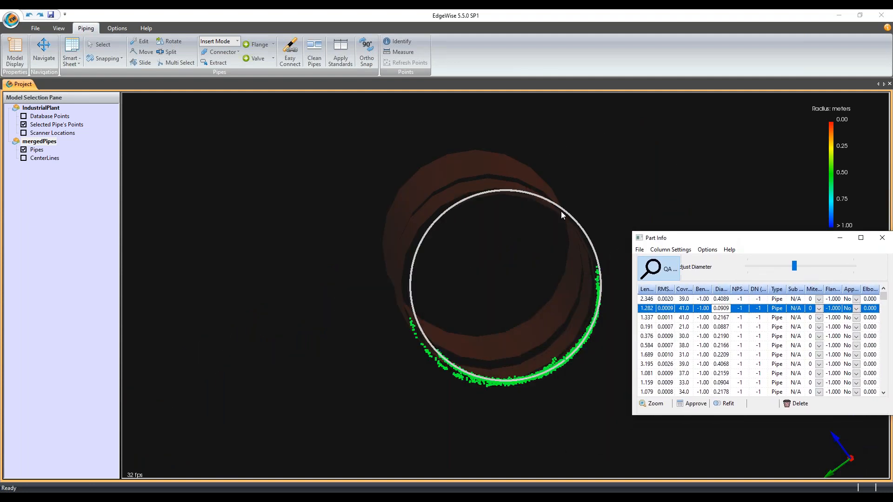
- Check the scan points against the fitted circles for the 1.282 m long pipe and the pipes below it, down to the 3.195 m long one
scroll(531, 270, down, 3)
drag(531, 269, 556, 359)
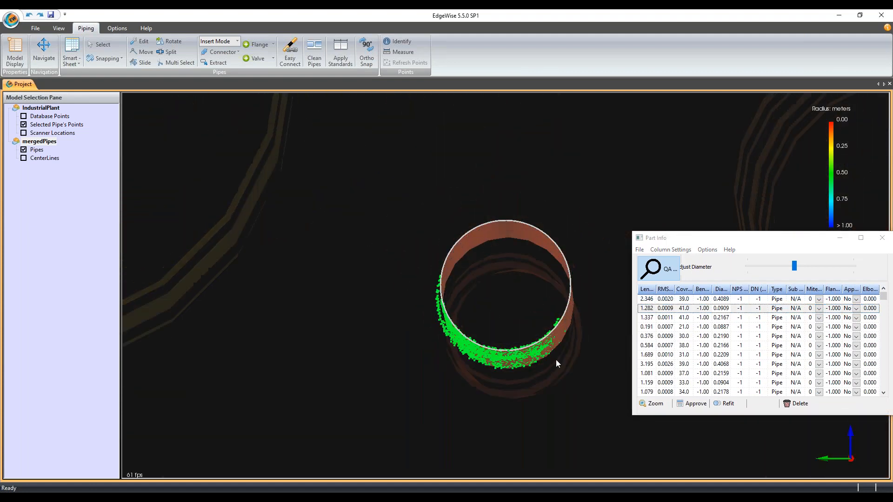
click(672, 317)
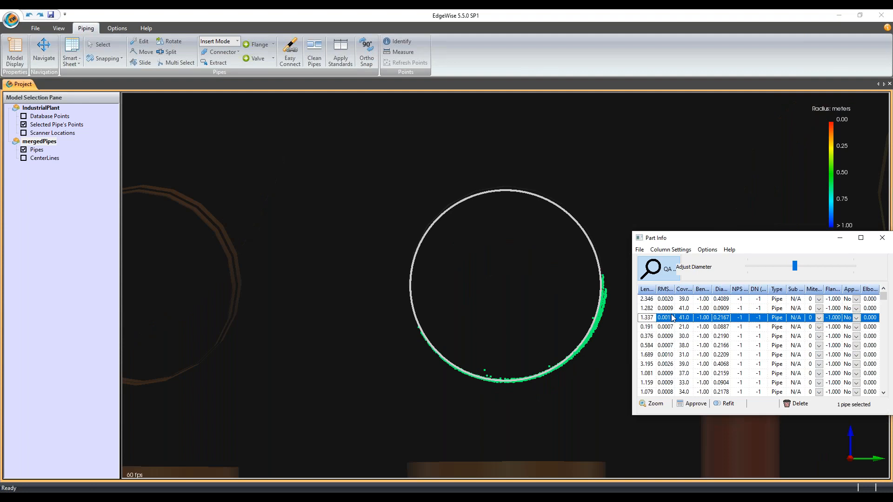
key(Down)
key(Down)
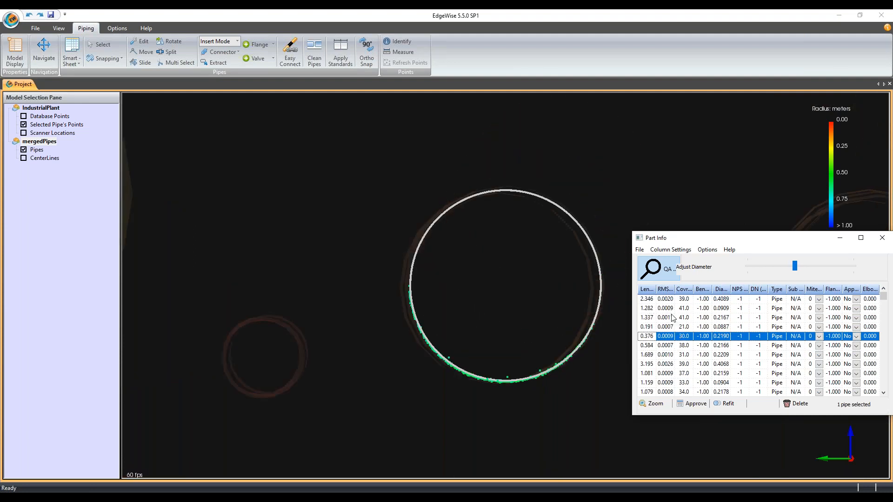
key(Down)
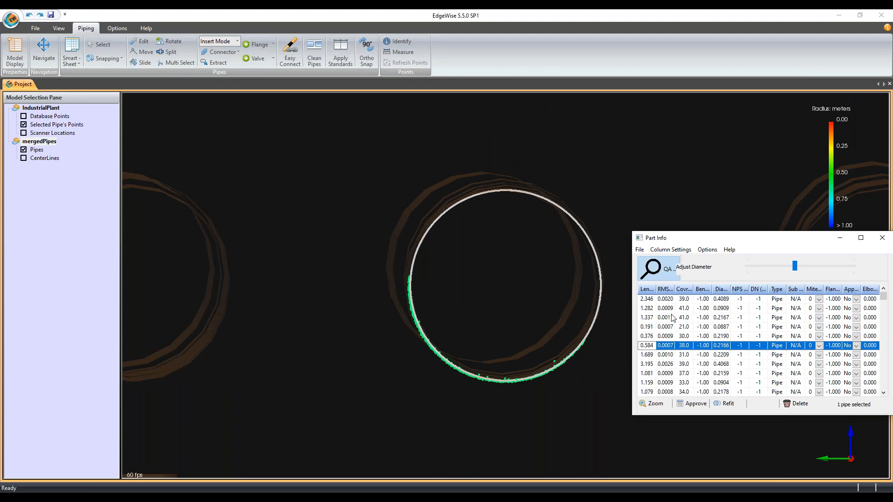
key(Down)
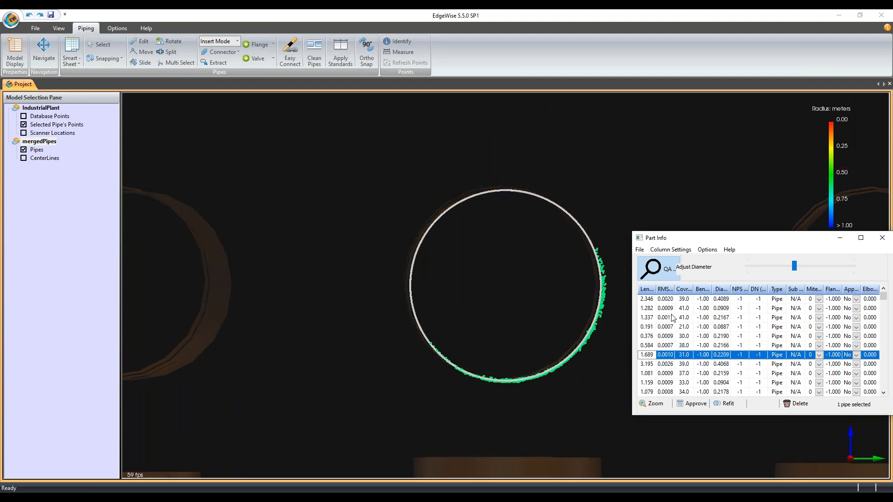
key(Down)
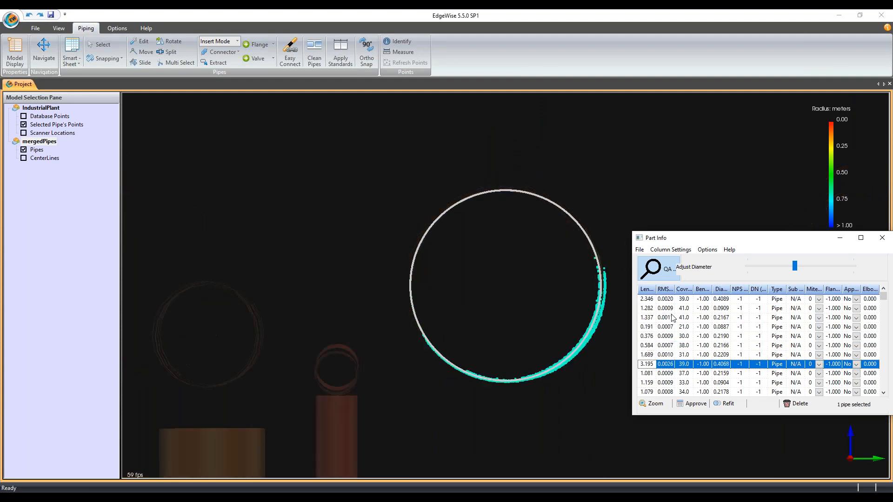
- Sort the pipe list by ascending RMS and check the fit of the lowest-RMS pipes one after another
click(664, 289)
click(664, 308)
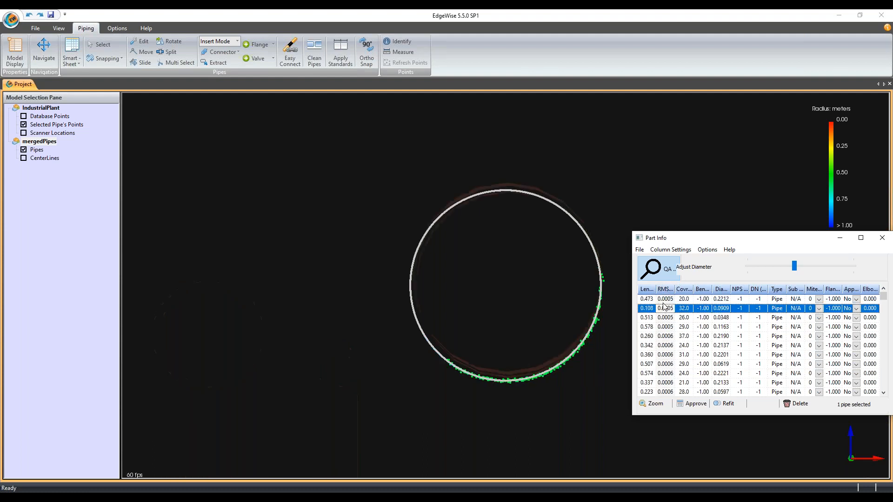
key(Down)
key(Down)
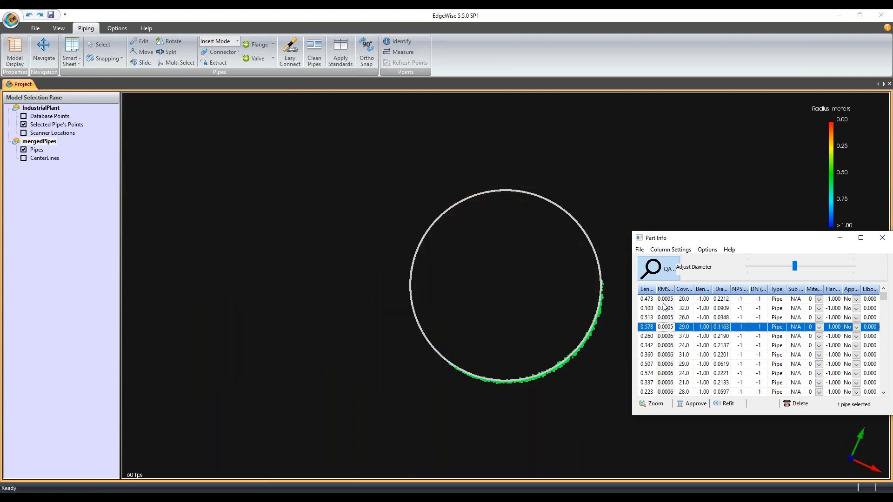
key(Down)
key(Down)
key(Down)
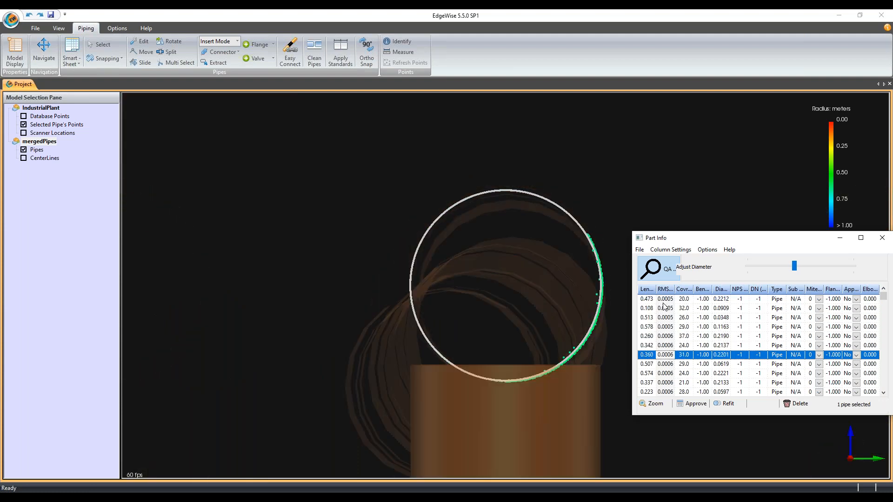
key(Down)
key(Down)
key(Down)
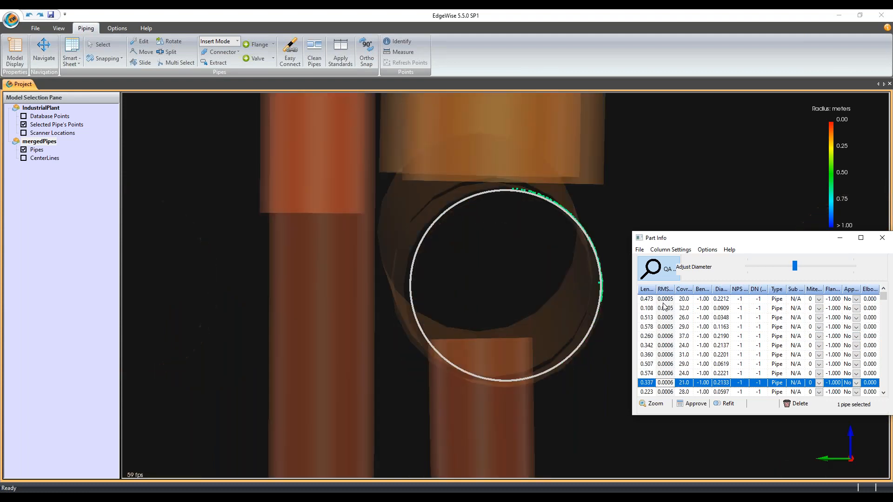
- Sort the pipe list by ascending coverage and check each low-coverage pipe's fit, down to the 0.771 m long one
click(684, 289)
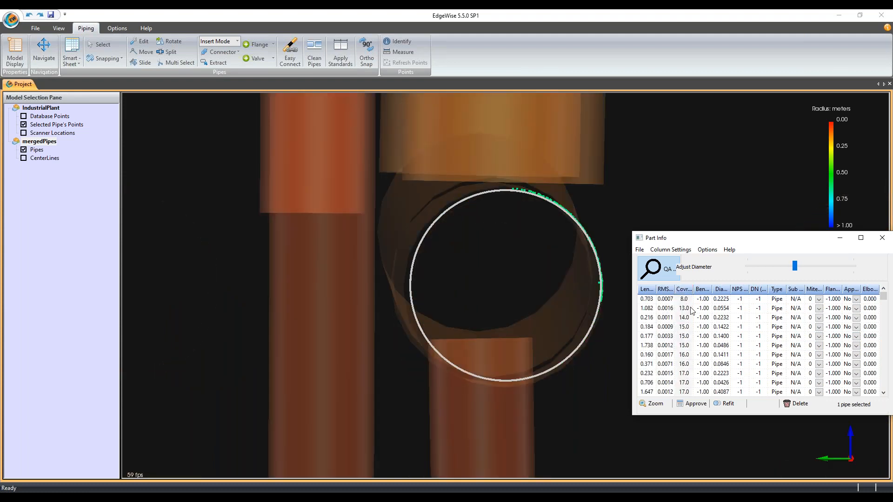
key(Down)
key(Down)
key(Down)
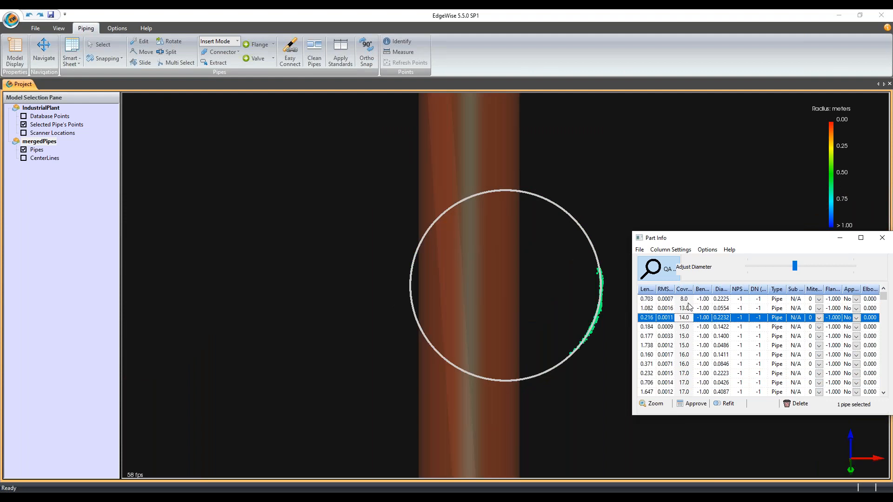
key(Down)
key(Down)
key(Down)
key(Down)
key(Down)
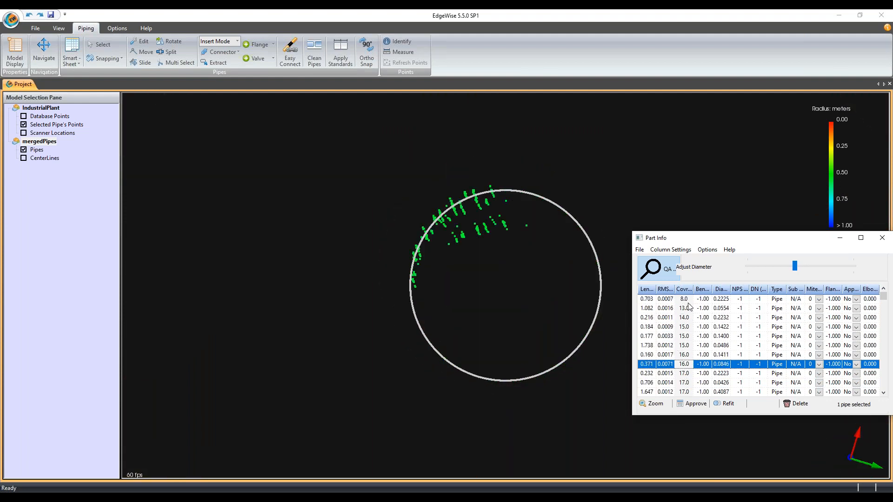
key(Down)
key(Down)
key(Down)
key(Down)
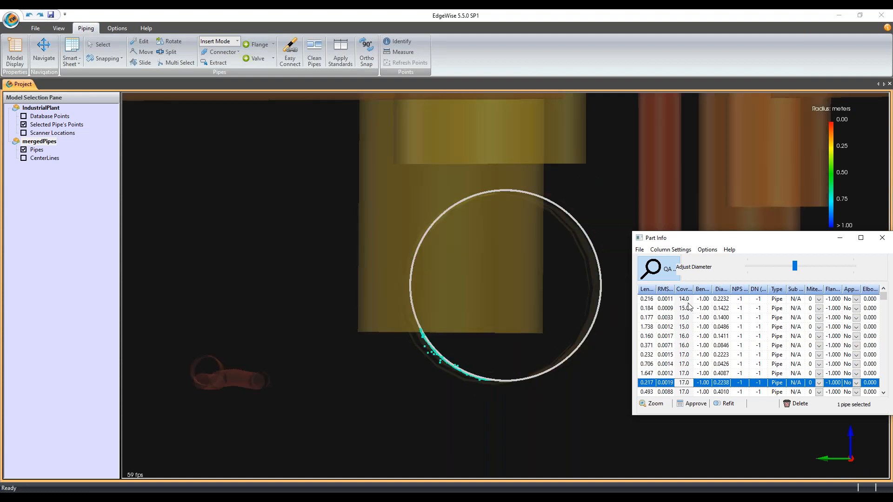
key(Down)
key(Down)
key(Down)
key(Down)
key(Down)
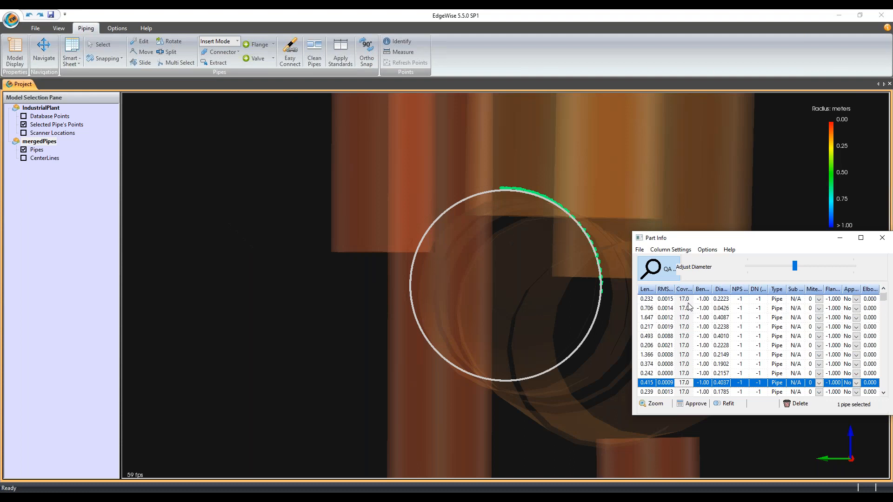
key(Down)
key(Down)
key(Down)
key(Down)
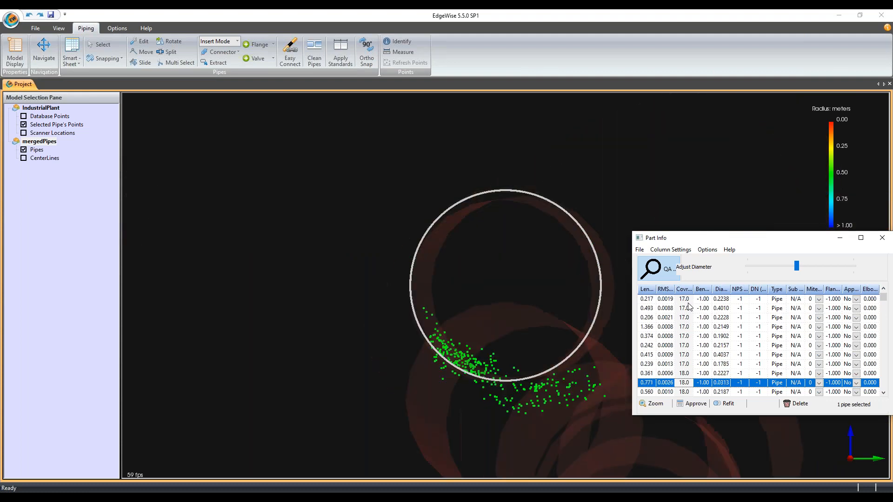
- Inspect how the scan points lie around the 0.771 m long low-coverage pipe and delete that pipe
click(434, 324)
scroll(465, 323, down, 1)
middle_drag(496, 320, 473, 319)
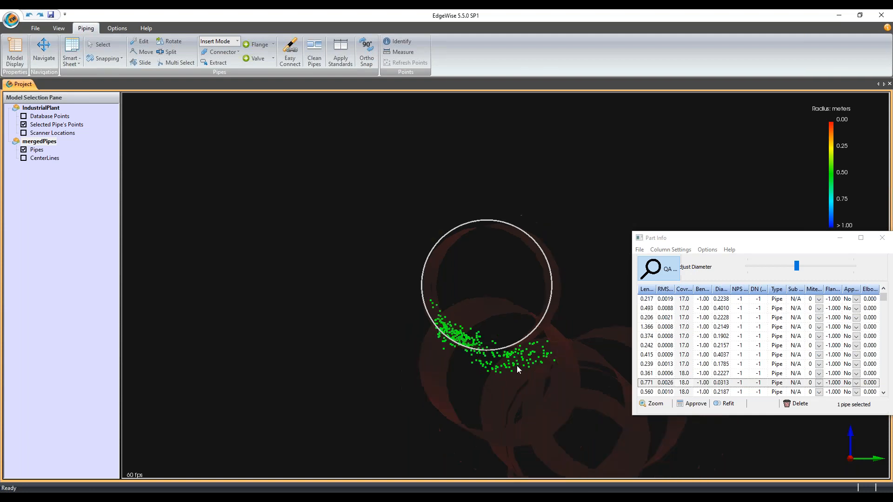
scroll(516, 353, down, 3)
scroll(520, 350, down, 5)
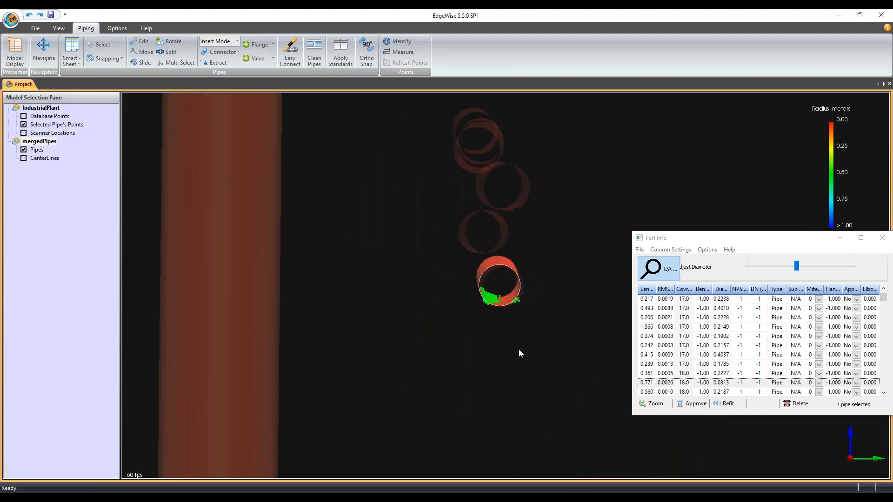
scroll(522, 350, up, 5)
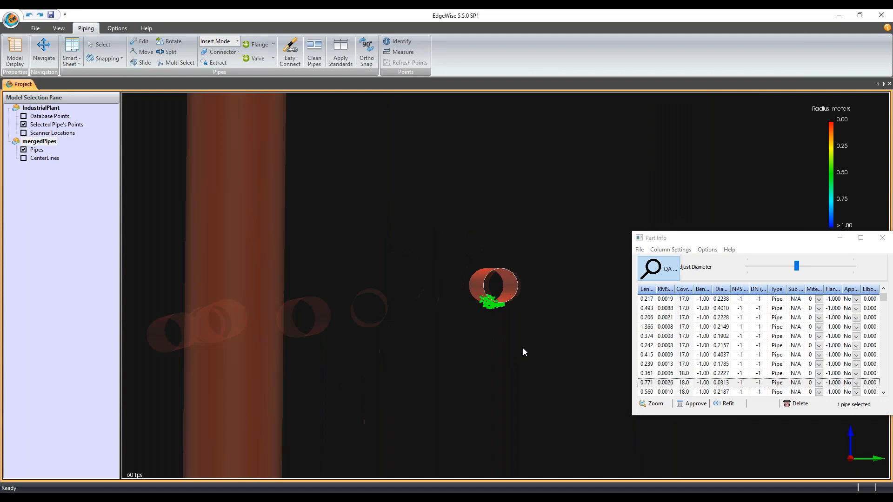
drag(522, 349, 520, 347)
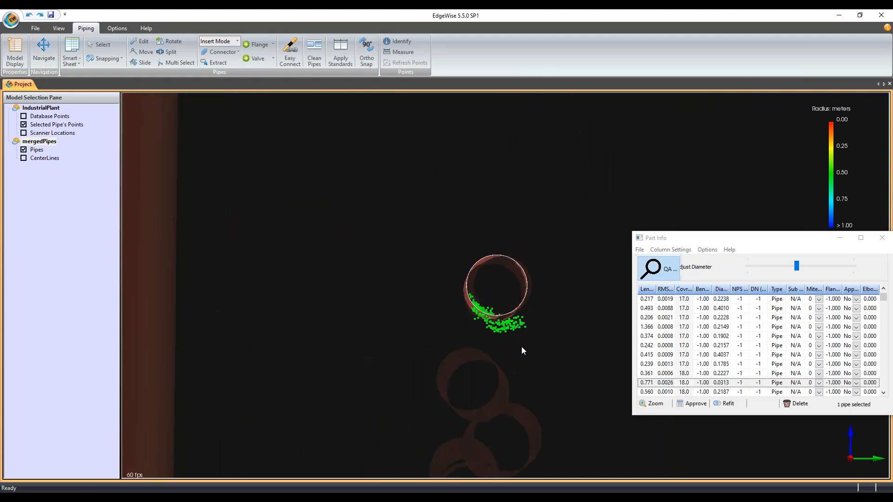
click(655, 382)
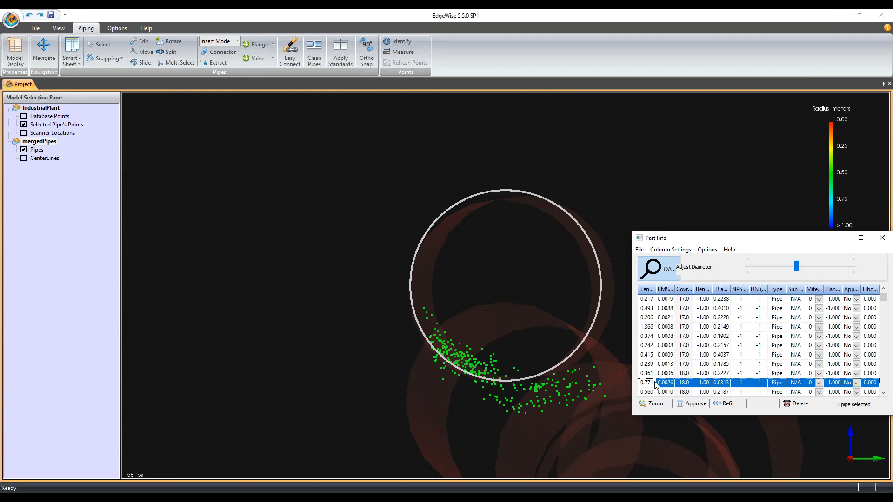
key(Delete)
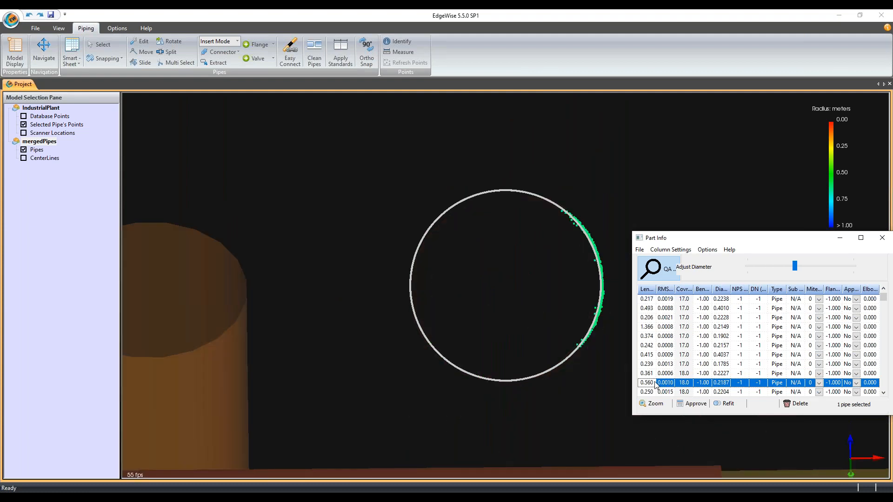
- Check the fit of the following low-coverage pipes, down to the 0.534 m long one
key(Down)
key(Down)
key(Down)
key(Down)
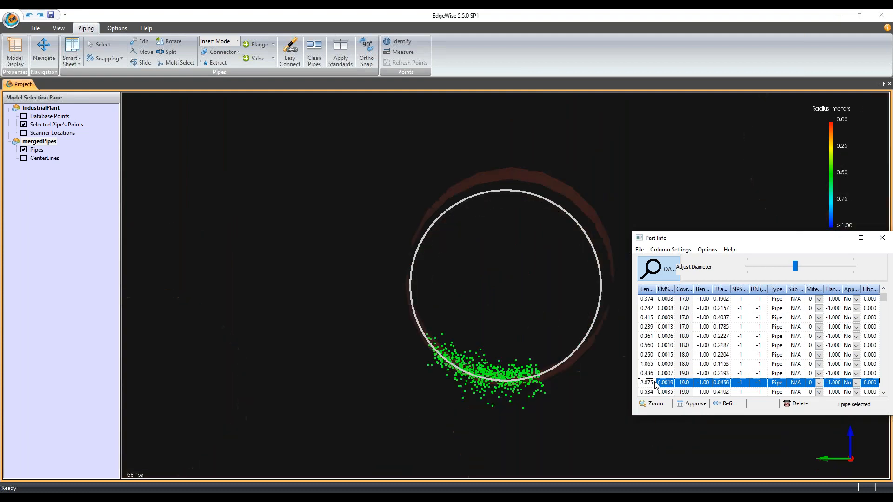
key(Down)
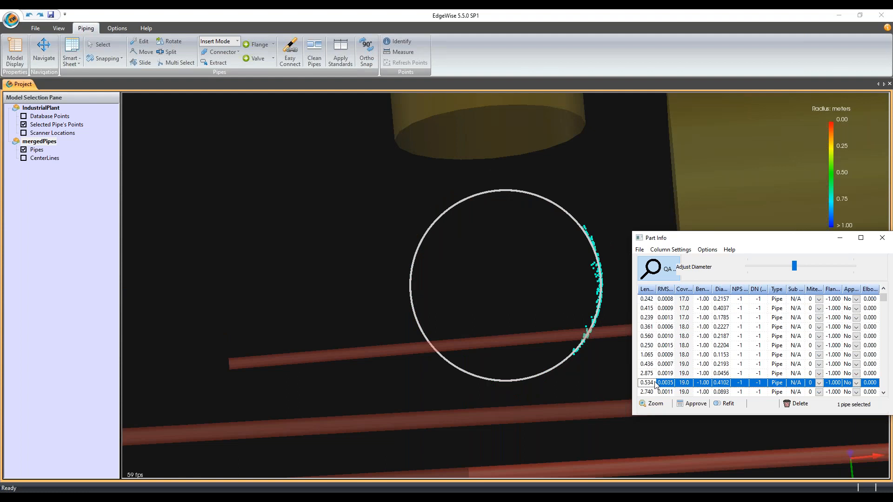
- Reposition the part info window, check further pipes from the 1.330 m to the 0.781 m long one, and close the window
drag(698, 239, 675, 198)
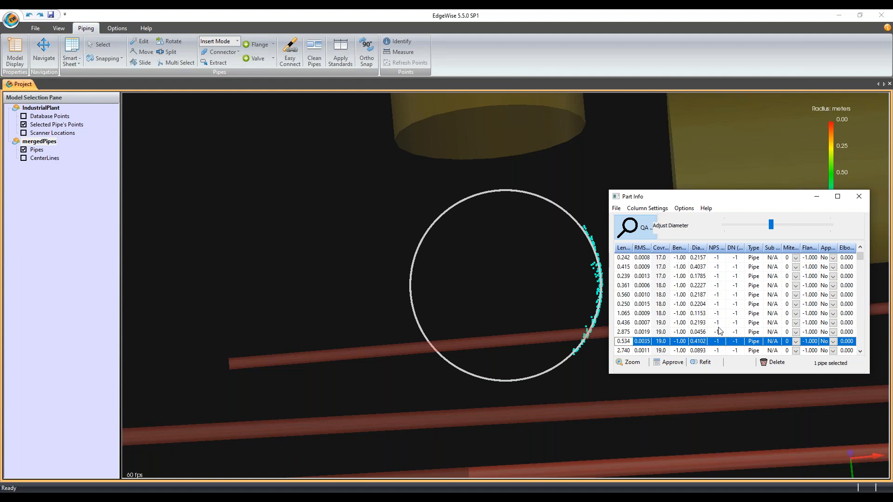
scroll(721, 331, down, 1)
click(636, 322)
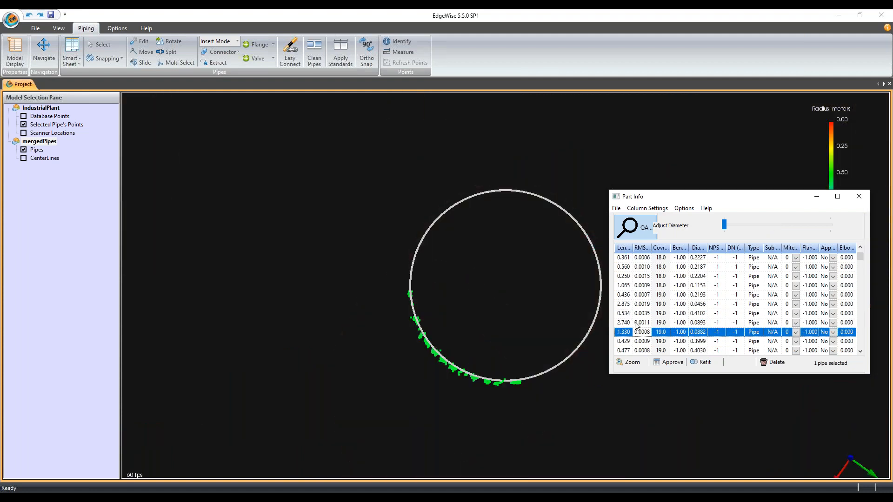
key(Down)
key(Down)
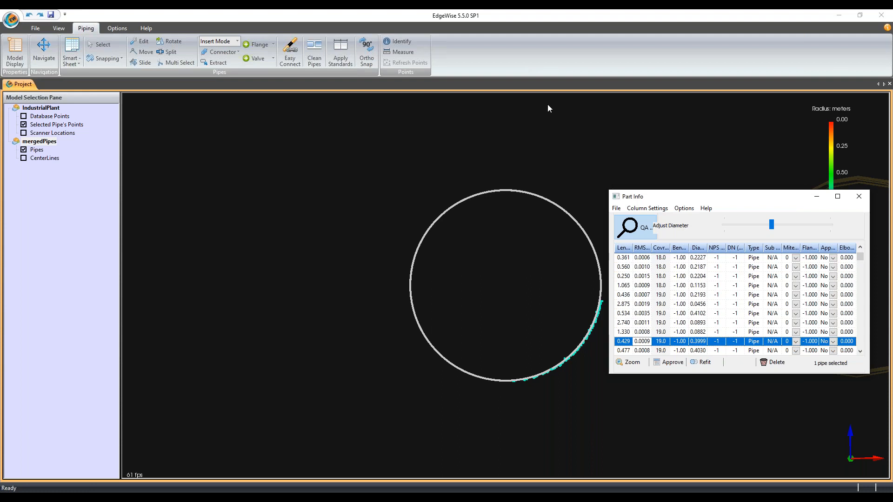
scroll(635, 324, down, 1)
key(Down)
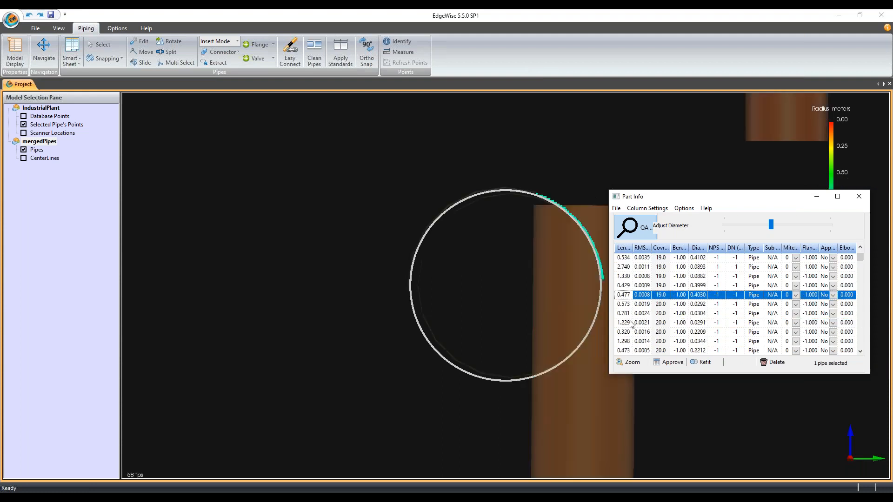
scroll(631, 324, down, 1)
key(Down)
key(Down)
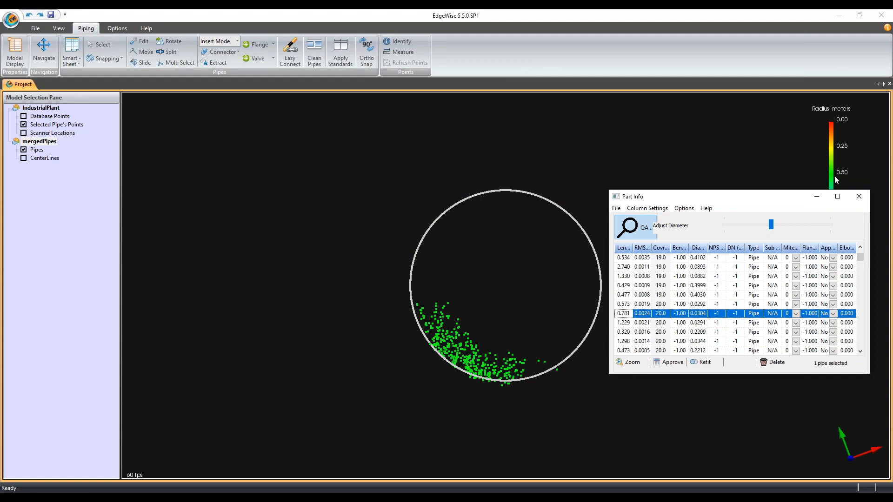
click(859, 196)
- Insert a connector across the gap between the outermost large yellow pipe and the next yellow pipe in line at the rack's broken end
scroll(562, 220, down, 10)
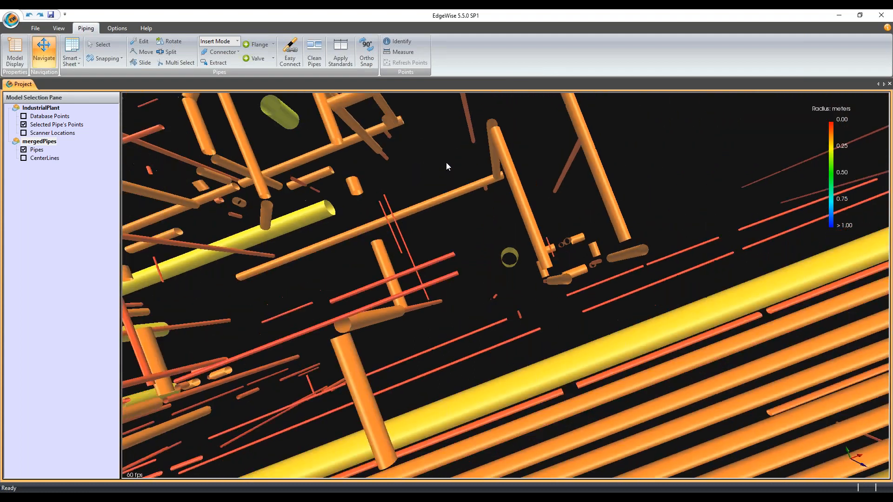
scroll(446, 162, down, 10)
drag(641, 258, 447, 224)
scroll(569, 205, down, 3)
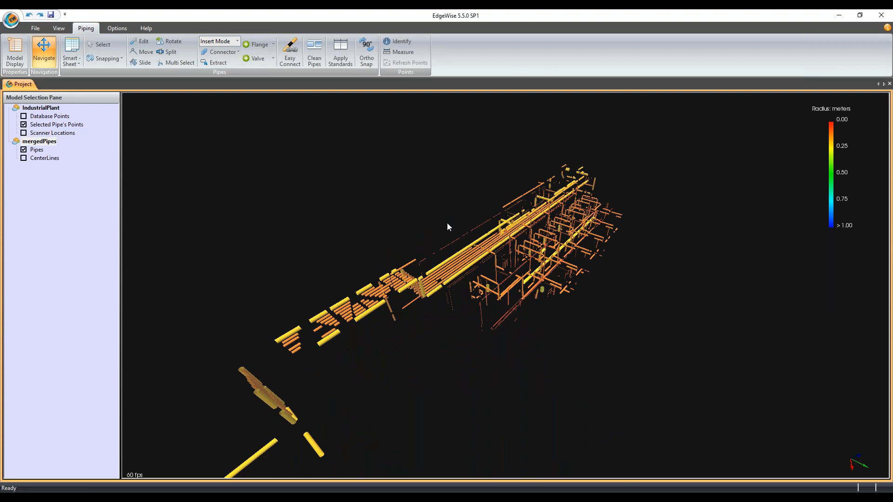
scroll(425, 222, up, 4)
middle_drag(298, 335, 396, 289)
drag(396, 289, 393, 298)
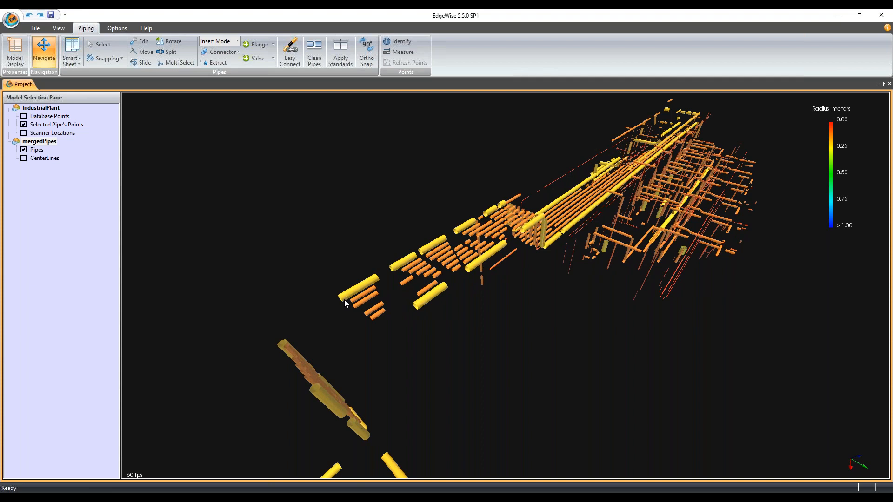
scroll(318, 239, up, 6)
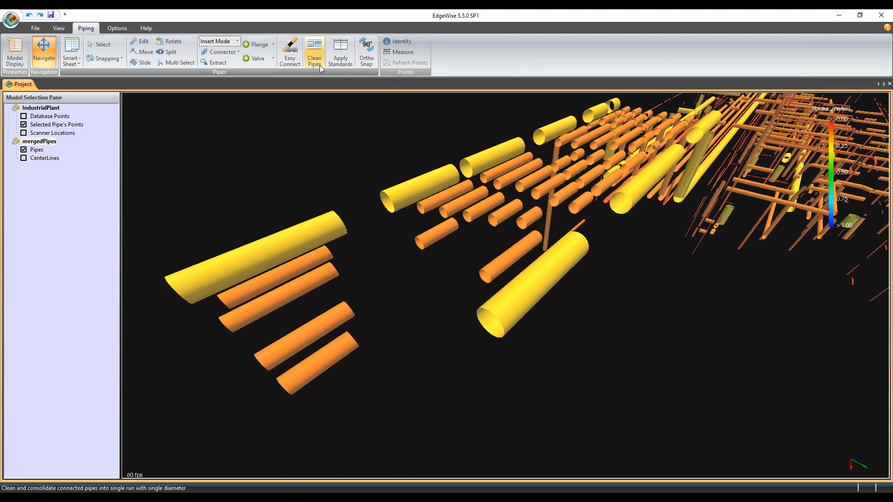
click(221, 51)
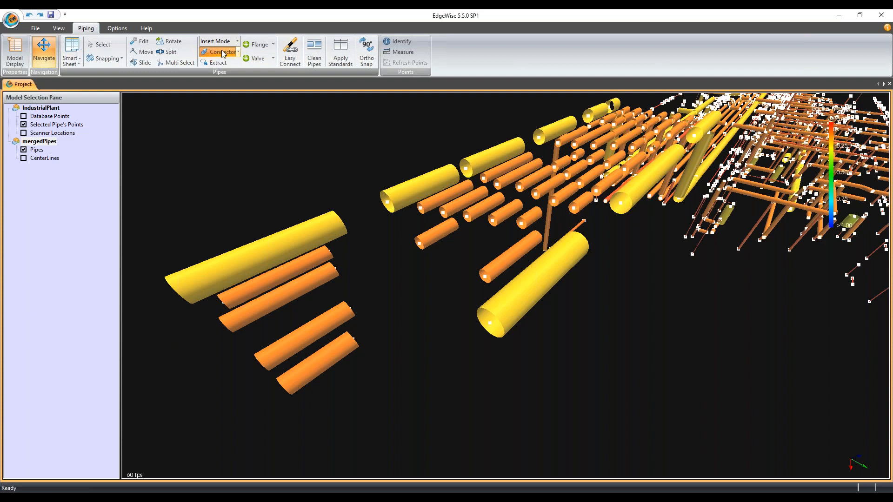
click(345, 218)
click(387, 202)
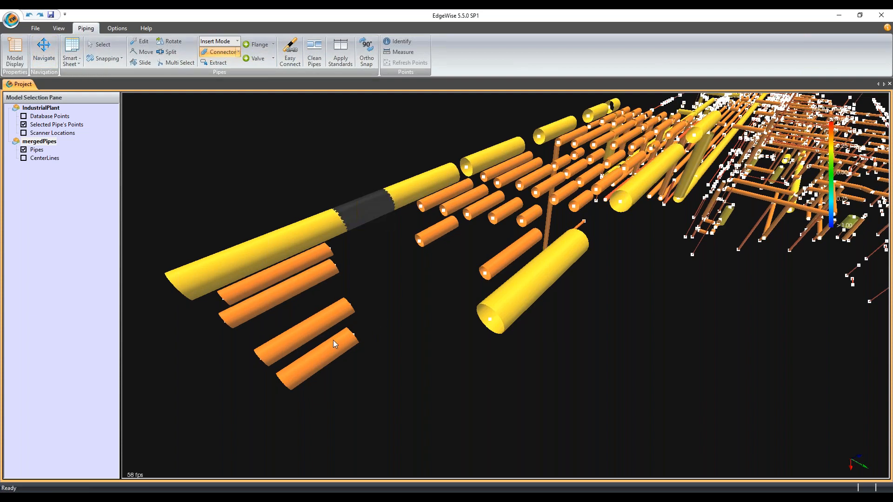
- Insert a connector across the next gap in the same yellow pipe line and leave the connector tool
click(455, 171)
click(466, 170)
scroll(435, 197, down, 3)
key(Escape)
scroll(430, 197, down, 1)
scroll(429, 201, down, 2)
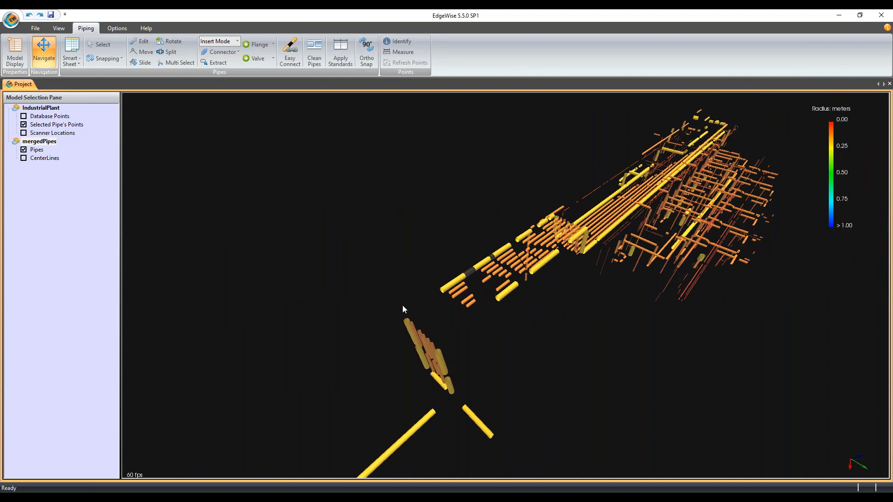
- Run Easy Connect on the pipe model at 50% aggressiveness with 15 percent diameter variance and elbow connections allowed
middle_drag(422, 222, 409, 266)
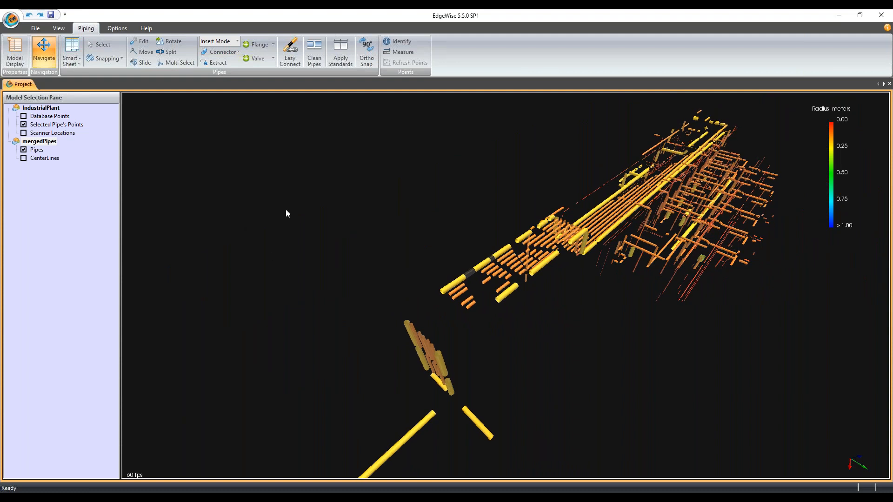
click(291, 69)
drag(417, 195, 208, 120)
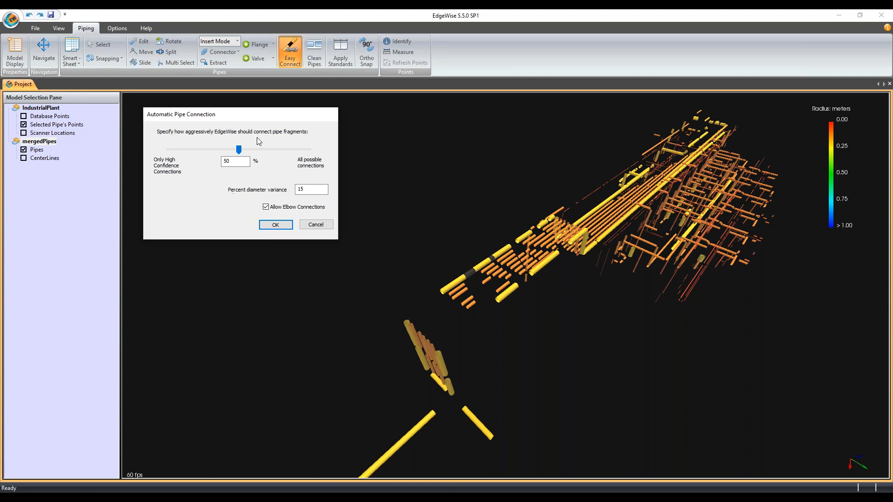
click(276, 225)
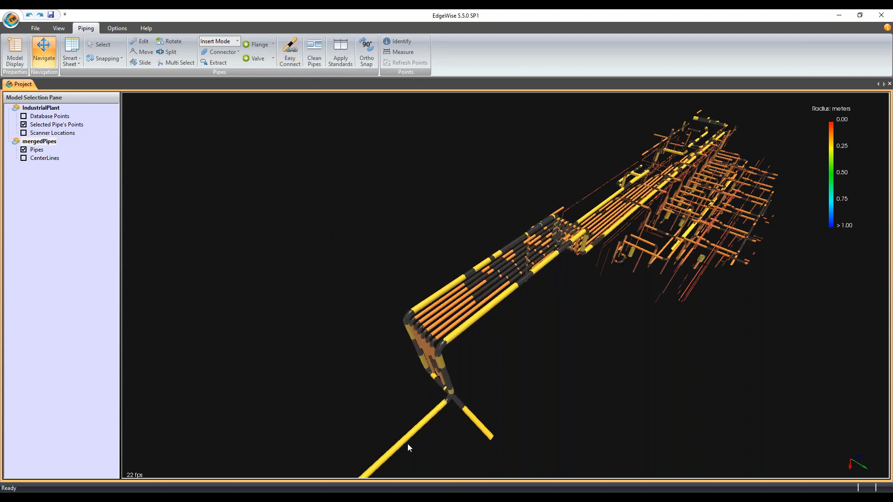
drag(640, 252, 566, 269)
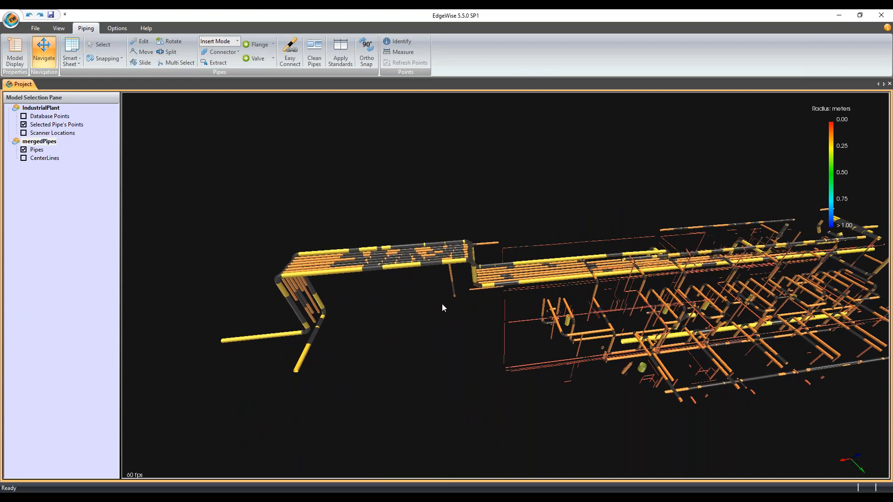
click(289, 51)
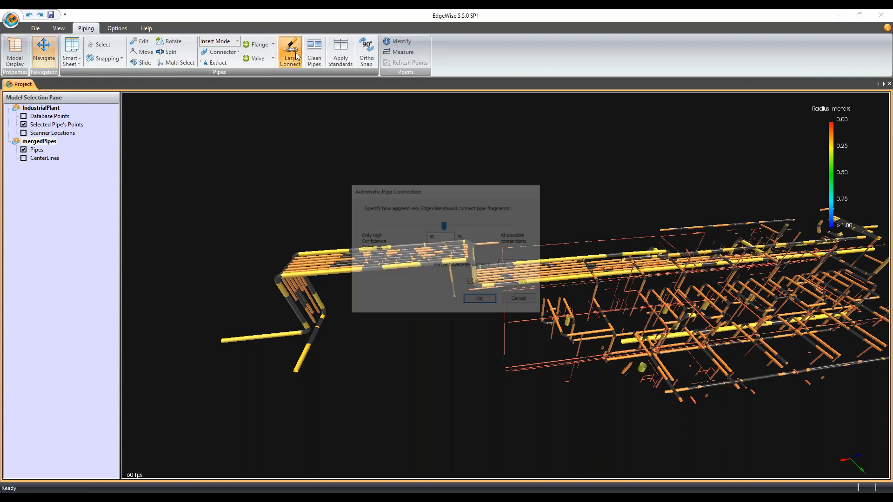
drag(425, 186, 329, 113)
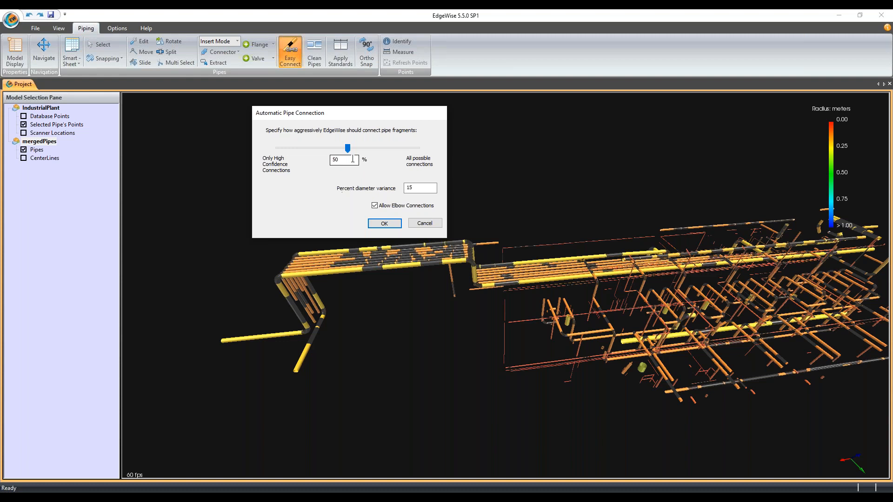
drag(346, 147, 382, 148)
click(423, 223)
- Overlay the database points on the raised rack section, compare the connected pipes with the scan, and hide the points again
scroll(396, 303, up, 3)
middle_drag(395, 303, 527, 304)
drag(526, 304, 554, 320)
scroll(554, 320, up, 2)
drag(546, 381, 518, 390)
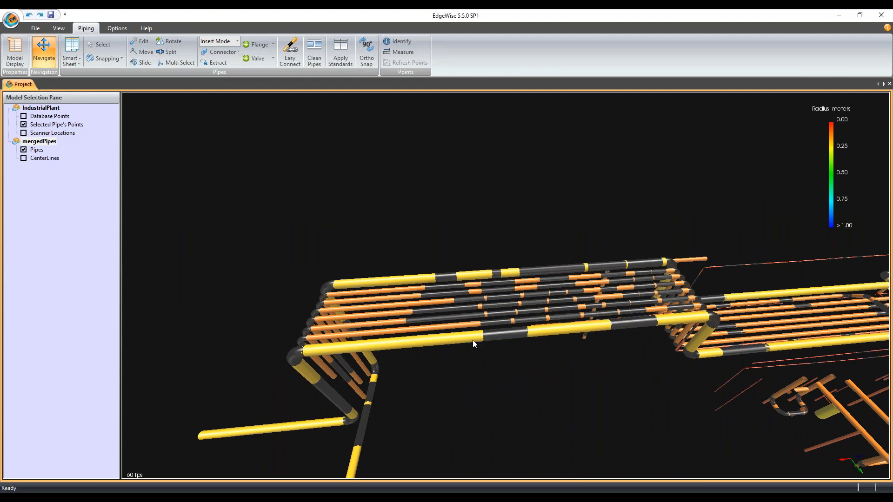
scroll(471, 336, up, 2)
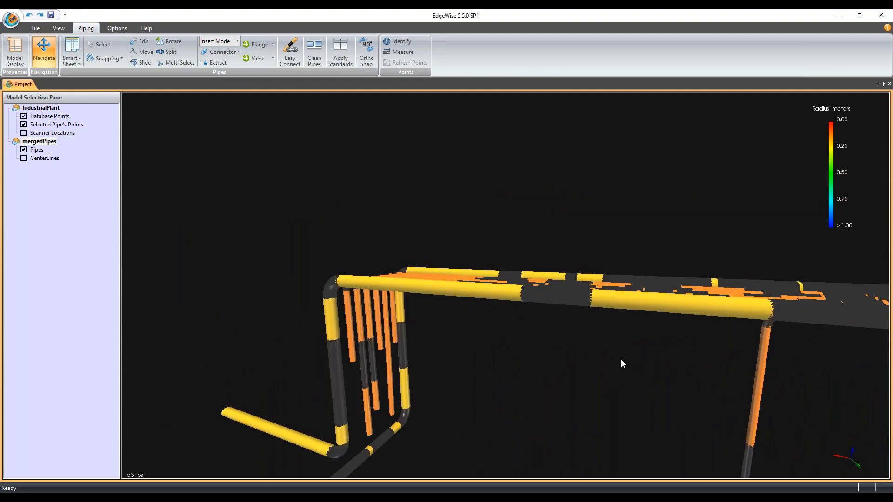
drag(621, 359, 568, 293)
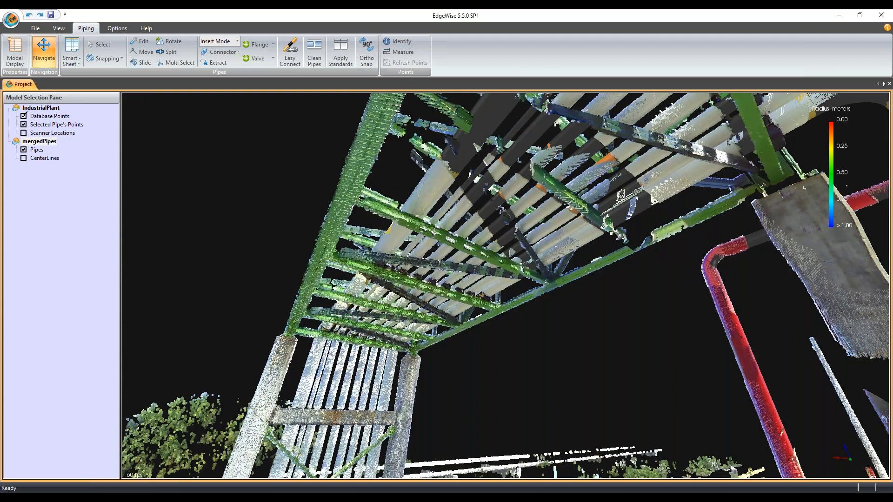
click(23, 116)
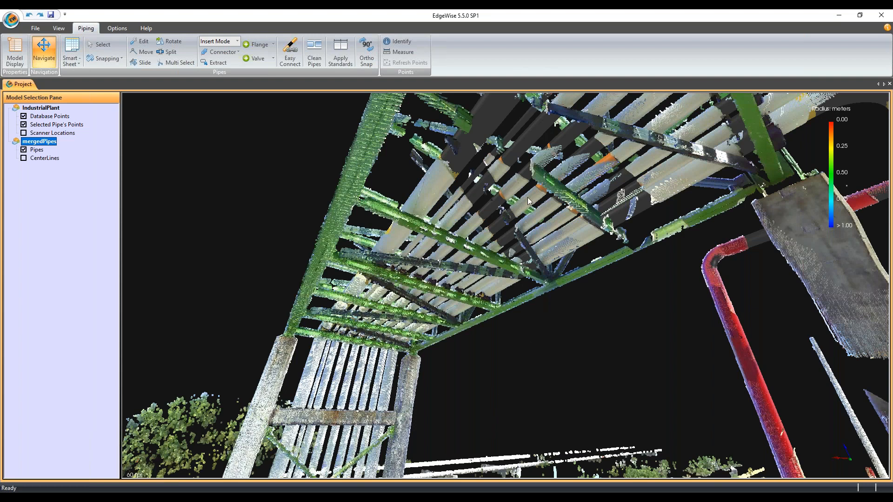
drag(538, 206, 545, 209)
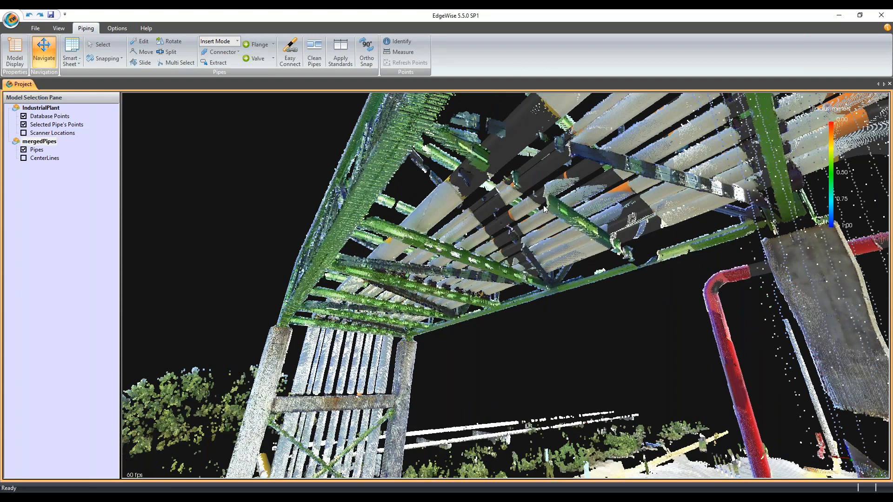
scroll(545, 209, down, 10)
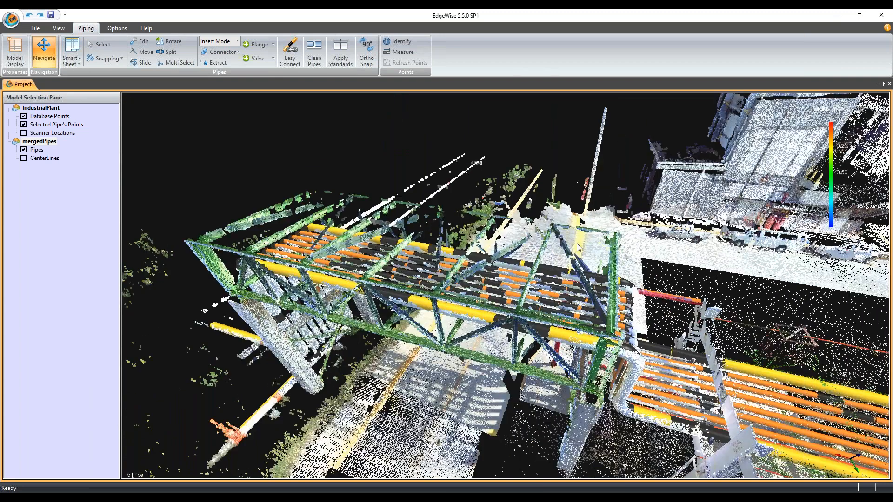
drag(576, 244, 558, 248)
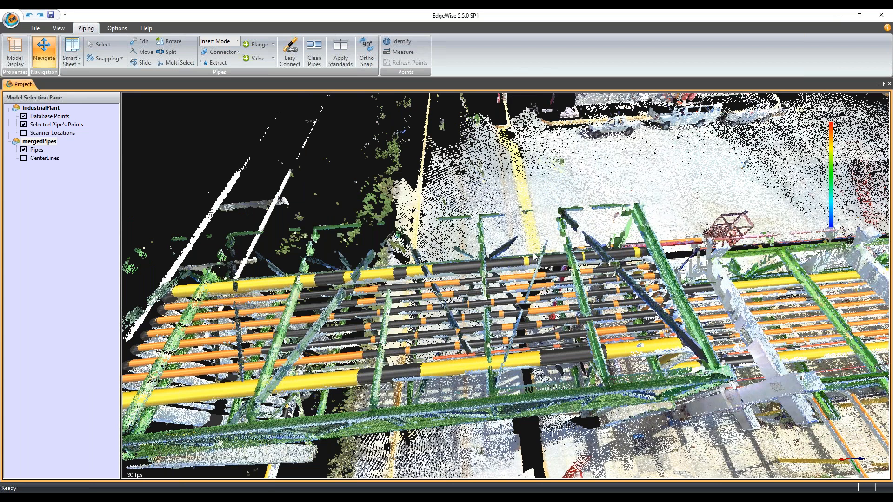
drag(534, 253, 579, 261)
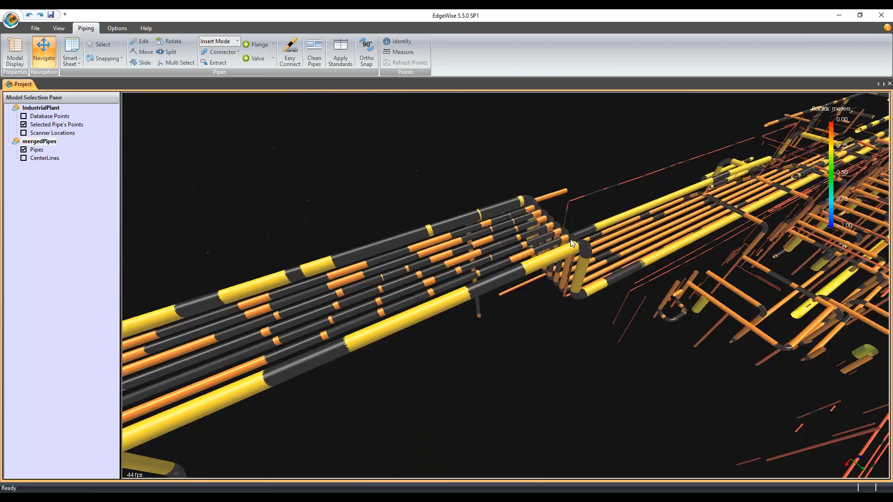
- Switch the view to orthographic projection and examine the alignment of the thin red pipe run above the rack
drag(549, 265, 571, 185)
scroll(489, 261, up, 8)
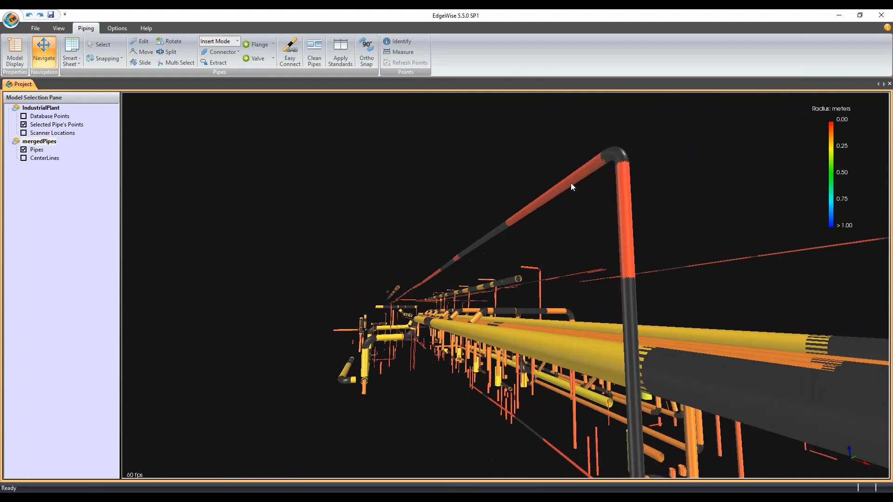
drag(420, 231, 403, 269)
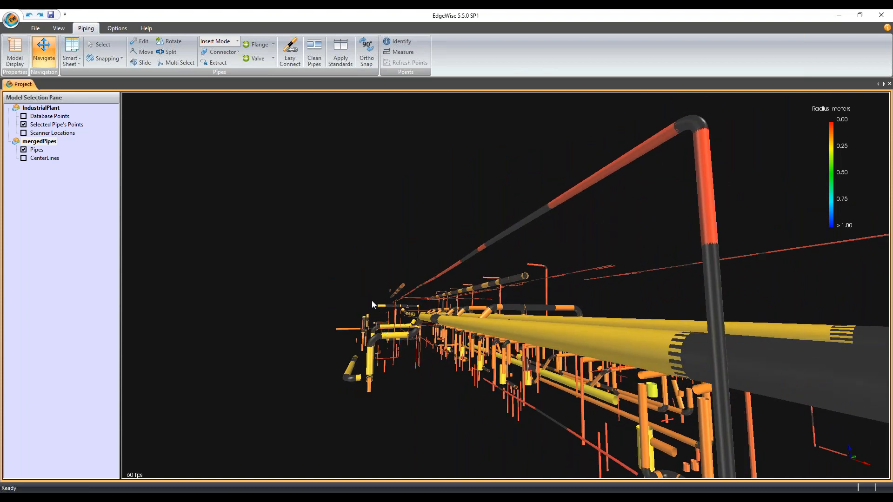
drag(419, 254, 489, 211)
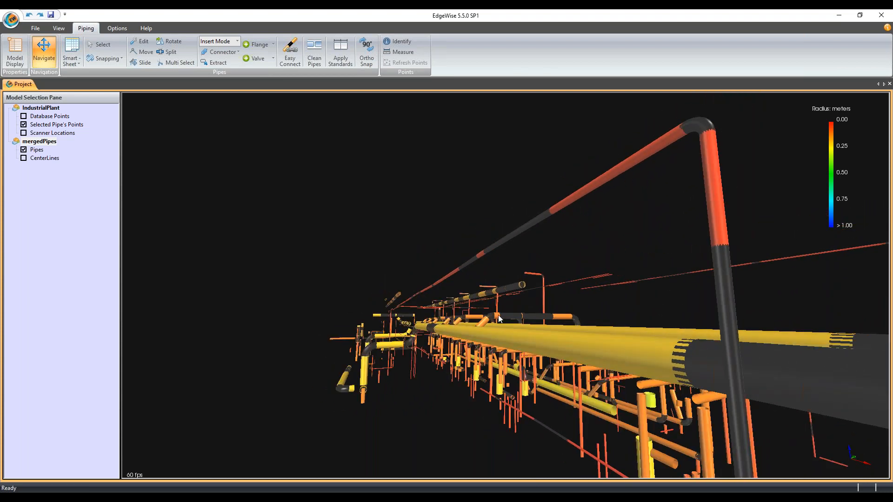
drag(425, 270, 487, 282)
click(59, 28)
click(71, 63)
click(79, 81)
drag(345, 181, 325, 190)
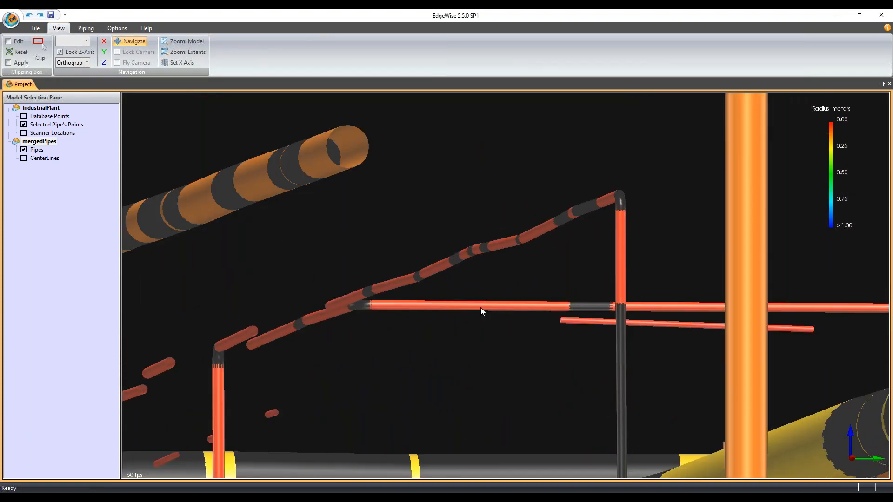
scroll(540, 302, down, 3)
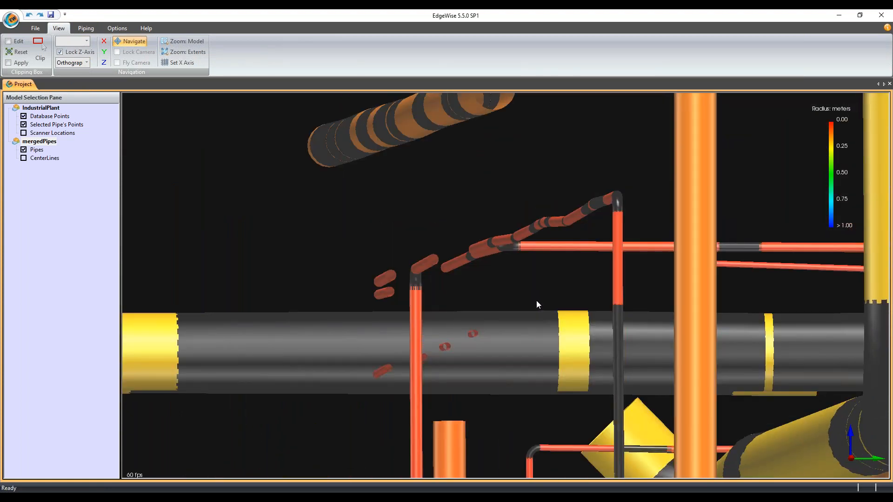
drag(538, 305, 564, 267)
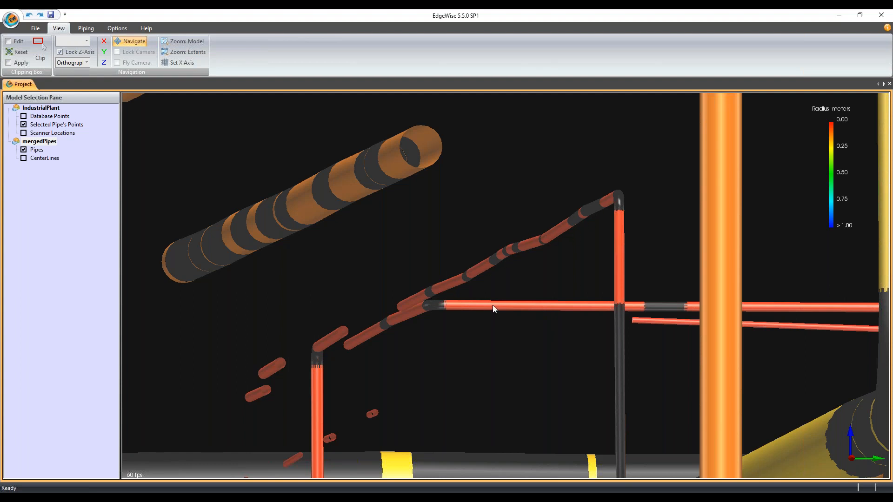
- Clean the pipe model without saving a copy first, merging collinear pipes with a tolerance of 0.0100 m
click(86, 28)
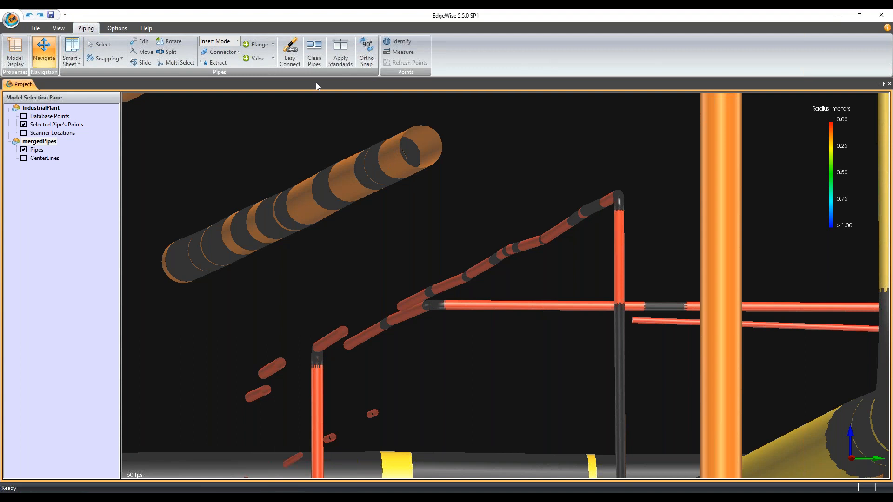
click(318, 61)
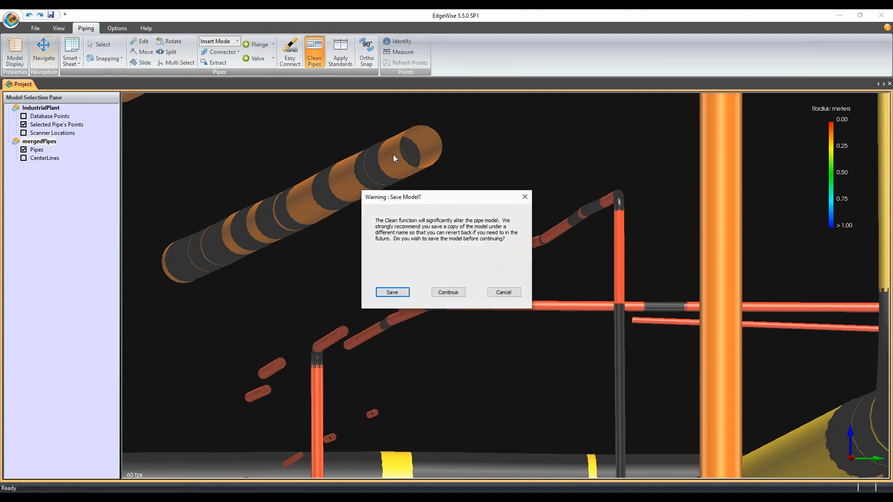
click(450, 293)
drag(438, 213, 527, 111)
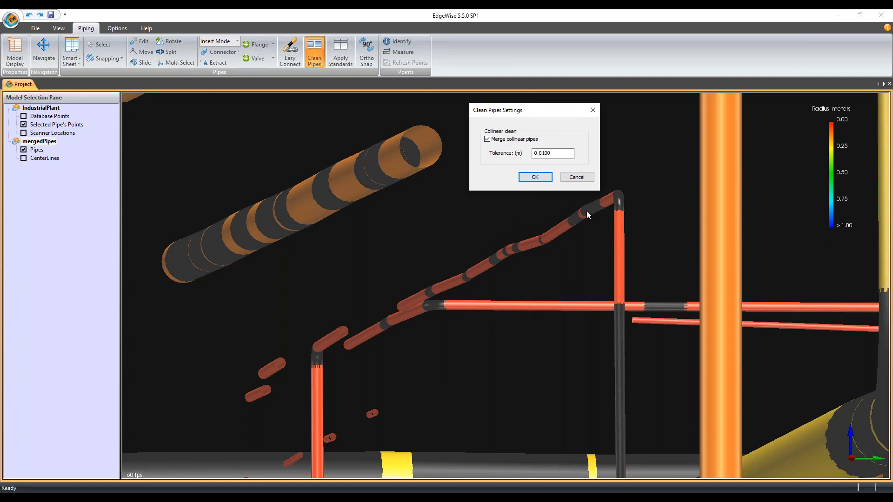
drag(554, 154, 539, 143)
click(537, 139)
click(521, 139)
click(551, 156)
click(535, 177)
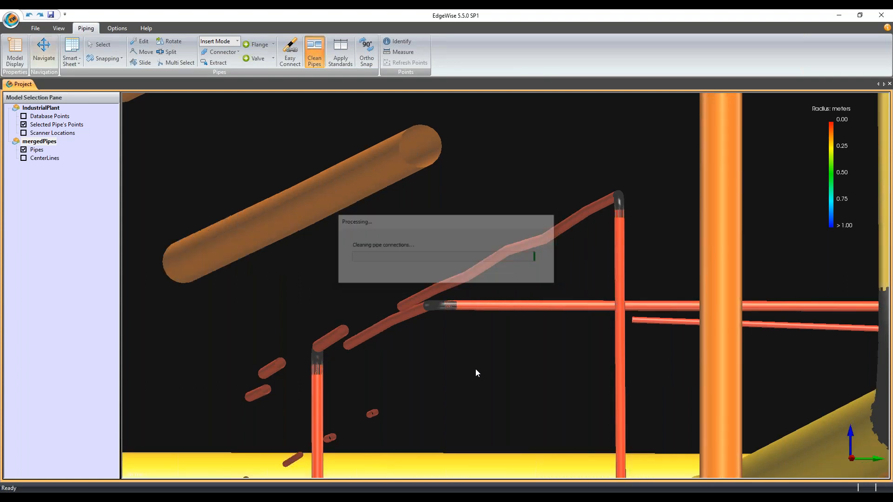
- Examine the cleaned thin red pipe run and the overall pipe model after the collinear merge
scroll(546, 353, down, 6)
mouse_move(577, 294)
mouse_down()
mouse_move(578, 303)
mouse_move(584, 289)
mouse_up()
scroll(437, 317, up, 3)
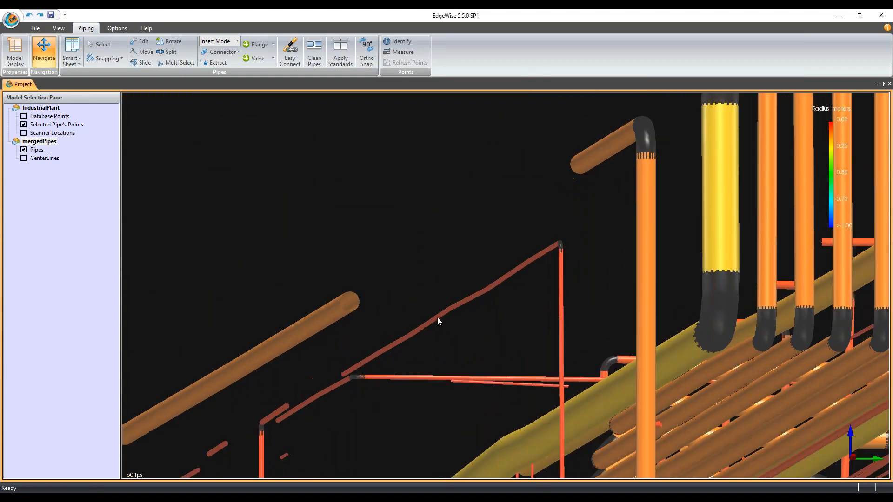
drag(437, 317, 371, 333)
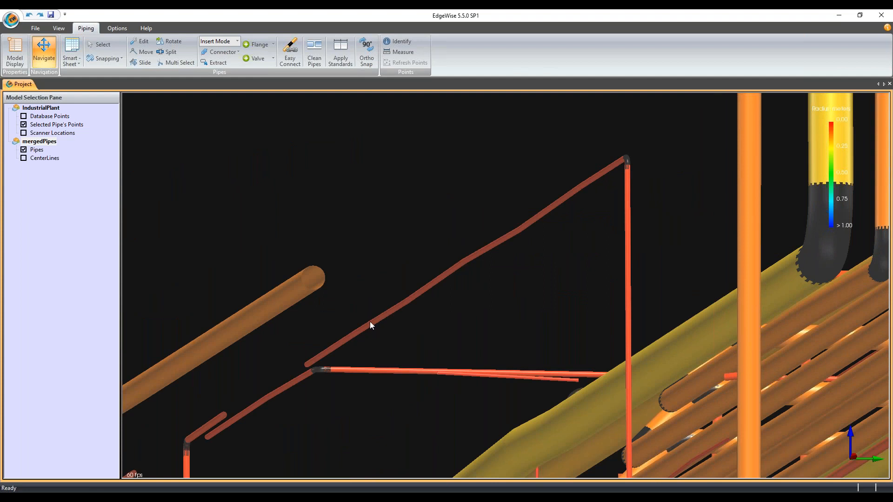
drag(440, 272, 483, 303)
scroll(436, 280, down, 8)
scroll(496, 297, down, 3)
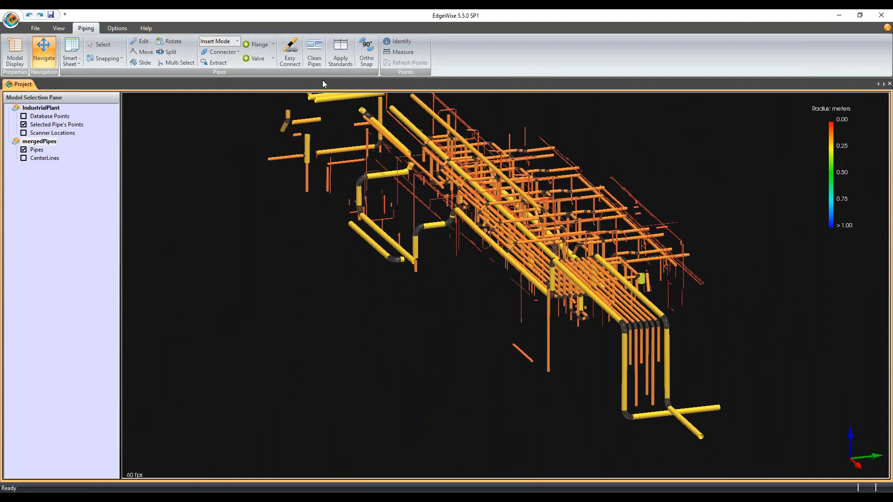
- Check the straightness of the long thin red pipe run above the rack from several angles
scroll(478, 266, up, 3)
scroll(479, 265, up, 3)
drag(483, 276, 465, 289)
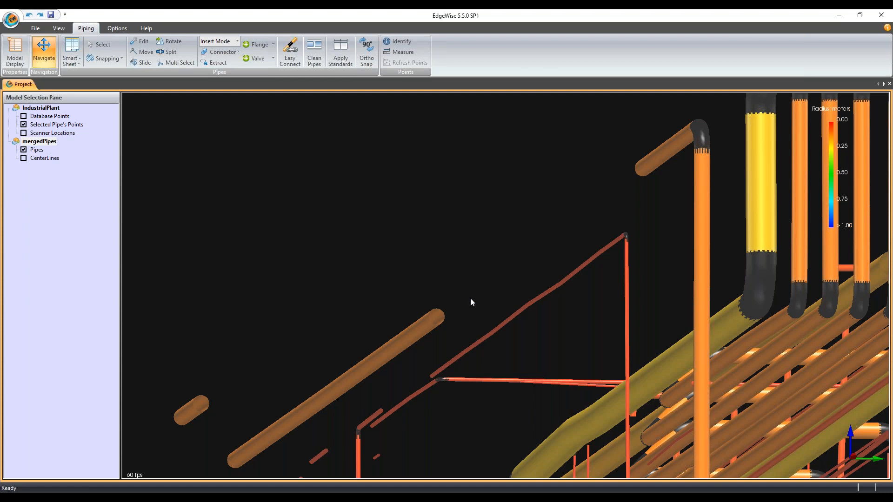
drag(543, 312, 659, 252)
scroll(683, 245, up, 3)
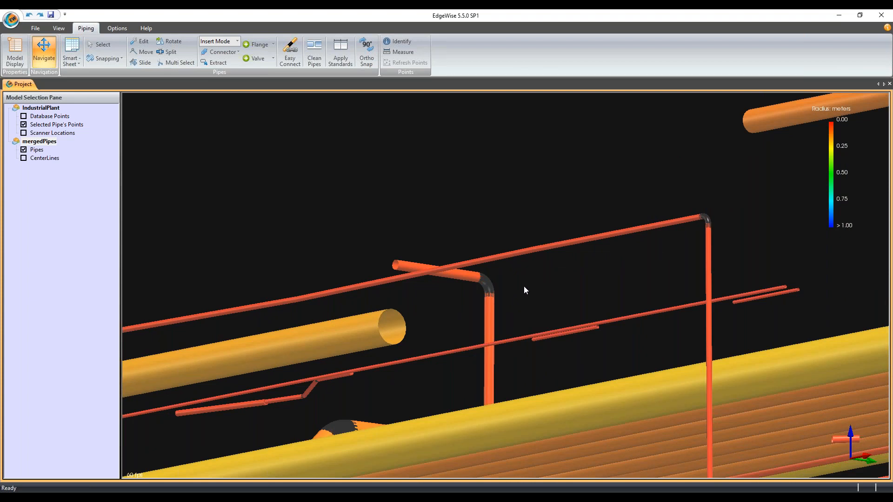
drag(531, 289, 465, 315)
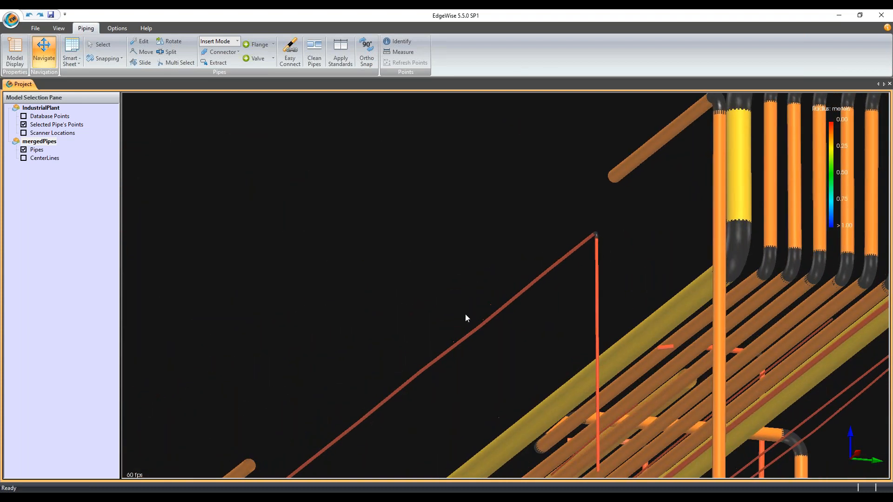
drag(523, 238, 577, 232)
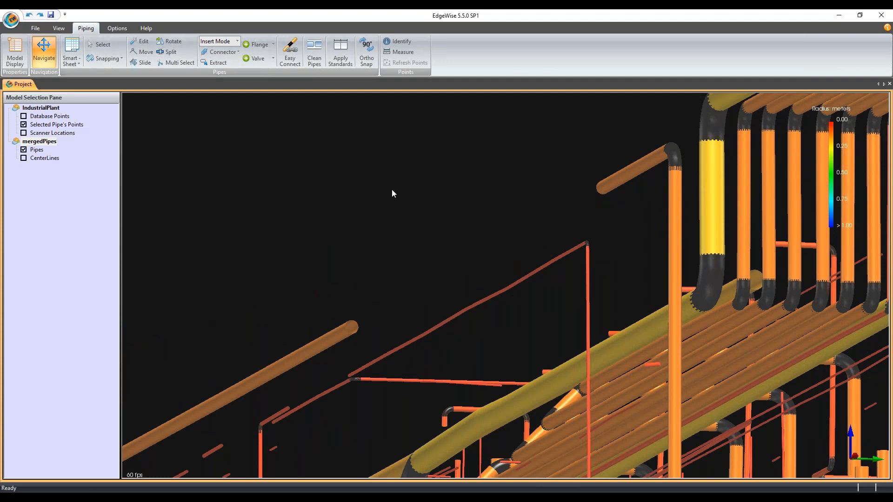
scroll(392, 194, down, 2)
- Set the view back to perspective projection and look over the cleaned pipe rack from both ends
click(59, 28)
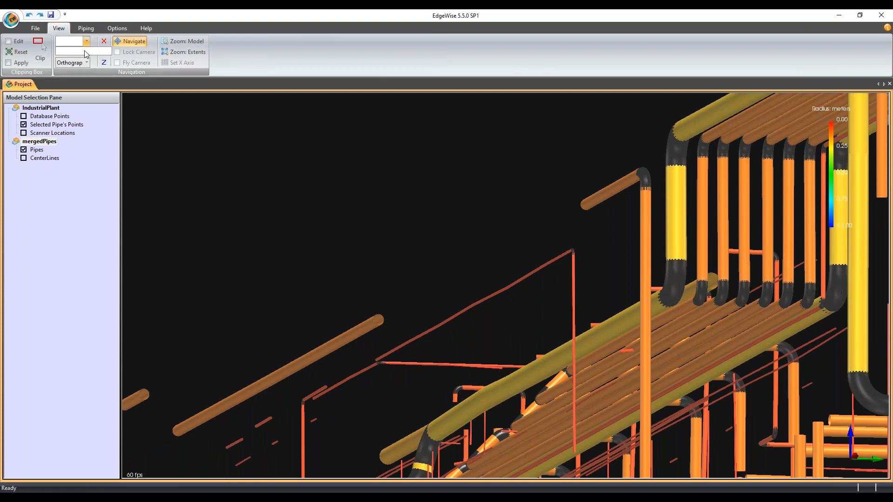
click(87, 63)
click(83, 73)
drag(496, 221, 571, 293)
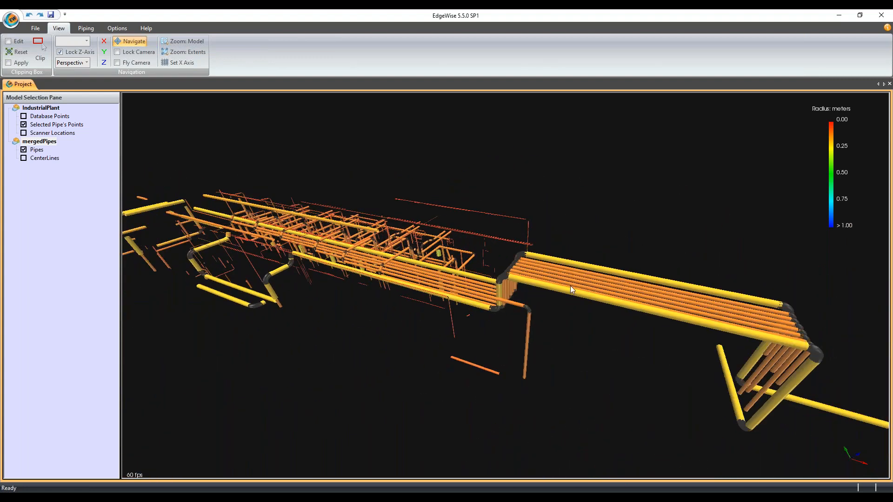
drag(504, 266, 385, 323)
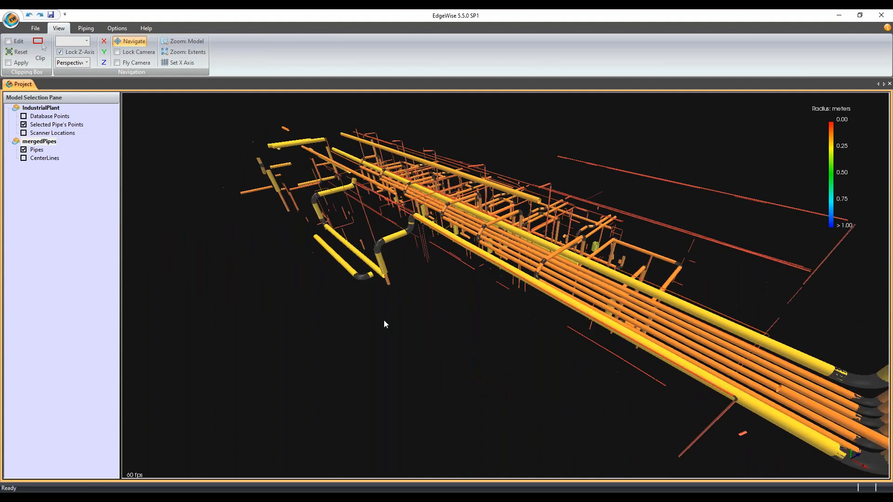
- Show the database points around the two parallel yellow pipes at ground level beside the rack
right_click(365, 281)
click(375, 284)
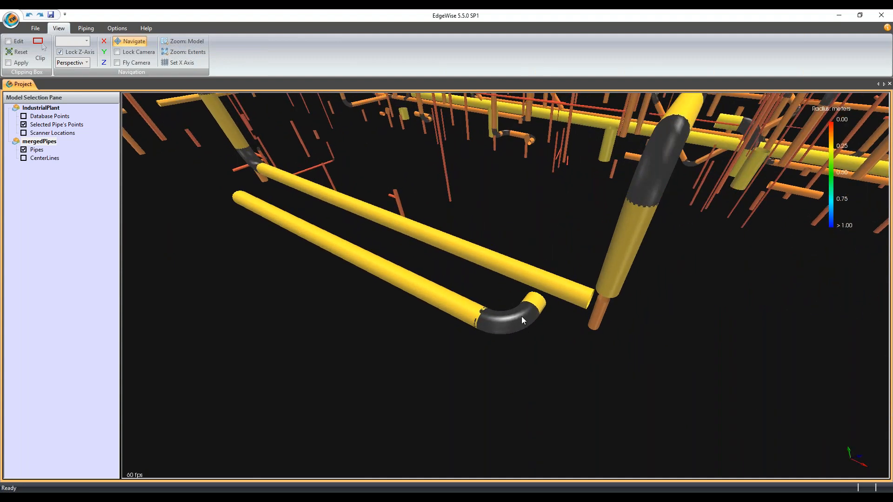
drag(396, 250, 505, 249)
middle_drag(504, 246, 542, 260)
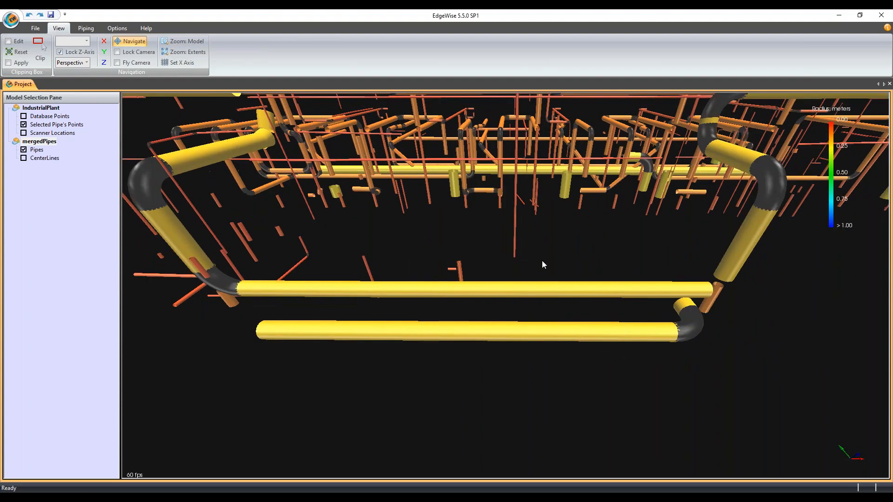
drag(542, 261, 513, 289)
scroll(494, 297, up, 3)
middle_drag(494, 298, 559, 290)
key(d)
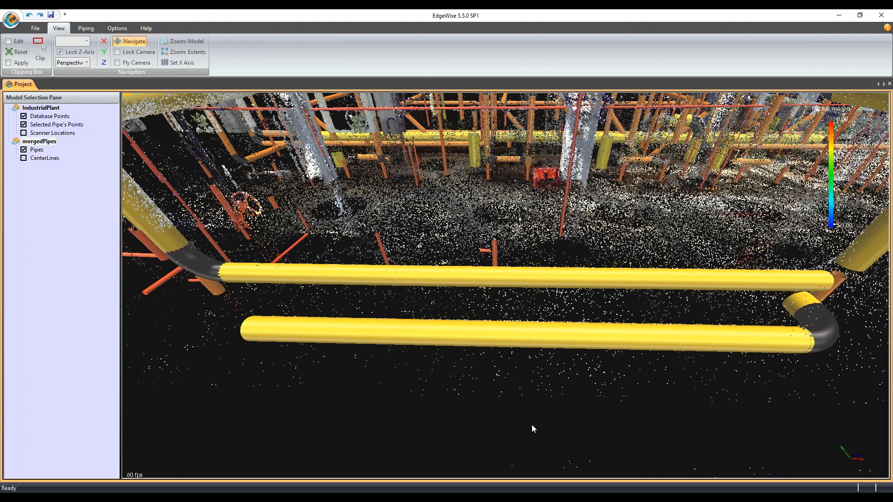
drag(457, 368, 470, 235)
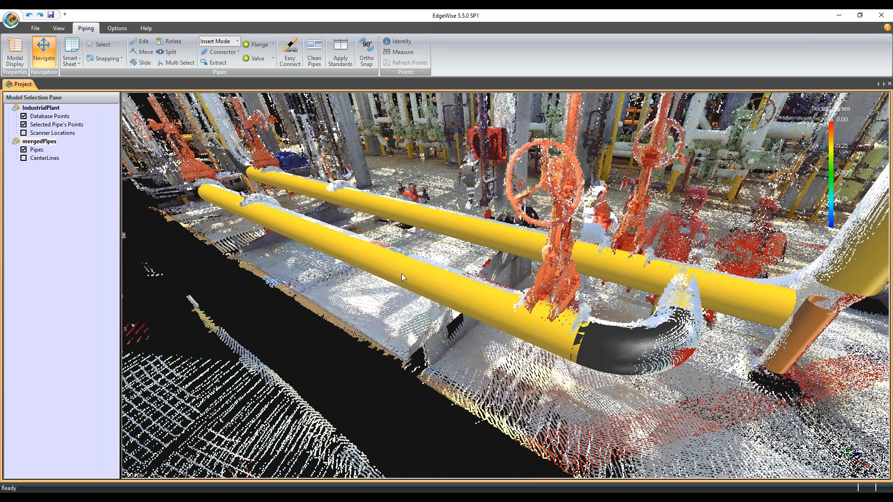
- In the Smart Sheet, assign the ASME standard to the front yellow pipe run that ends in the elbow
drag(387, 283, 353, 286)
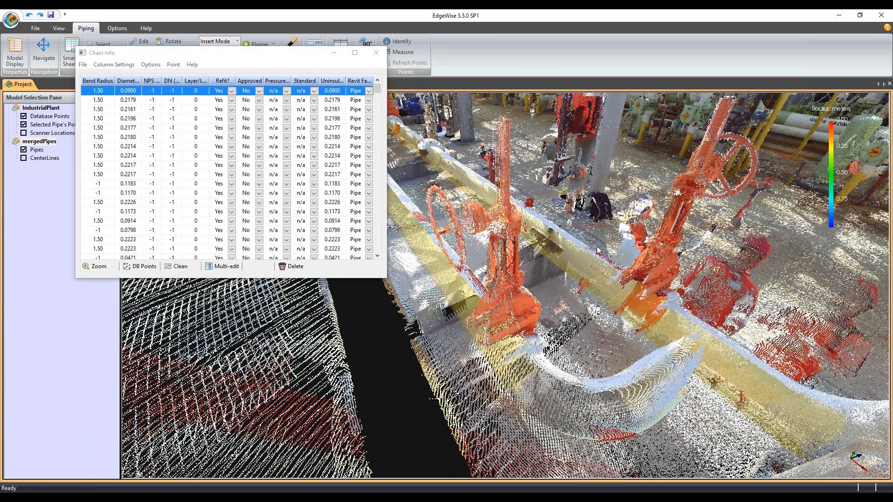
drag(598, 250, 677, 238)
drag(194, 54, 194, 181)
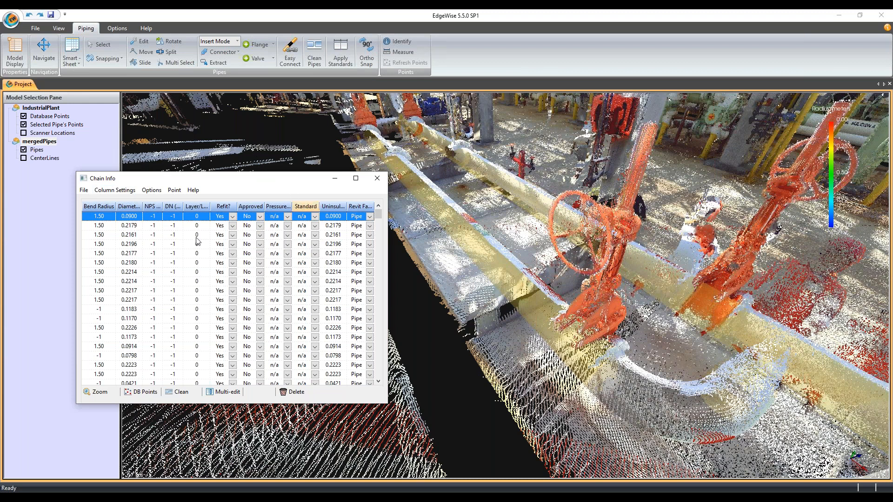
click(535, 297)
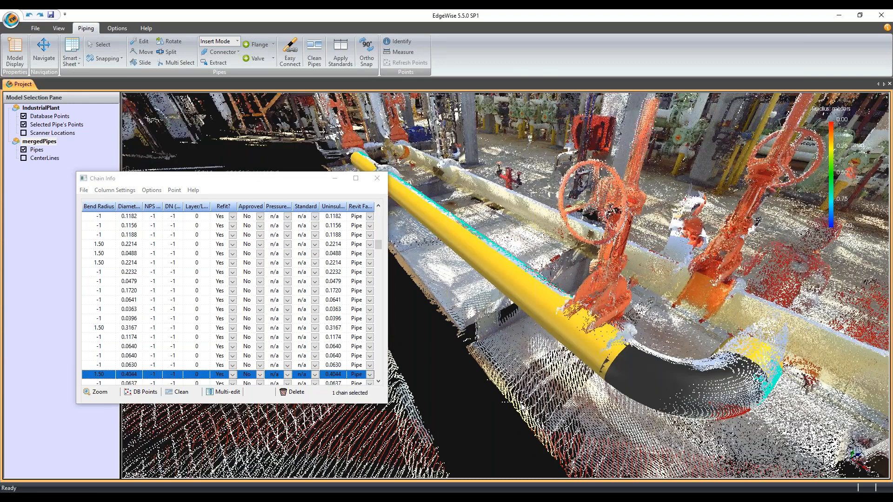
drag(388, 326, 437, 326)
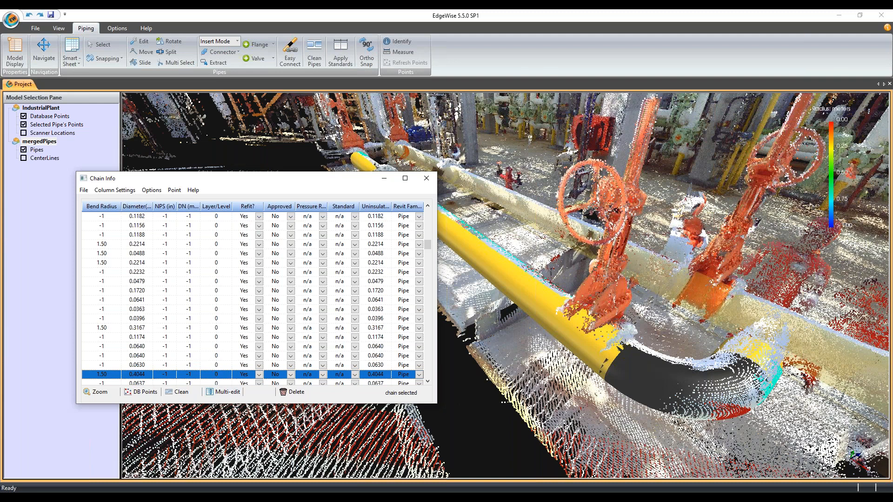
click(356, 375)
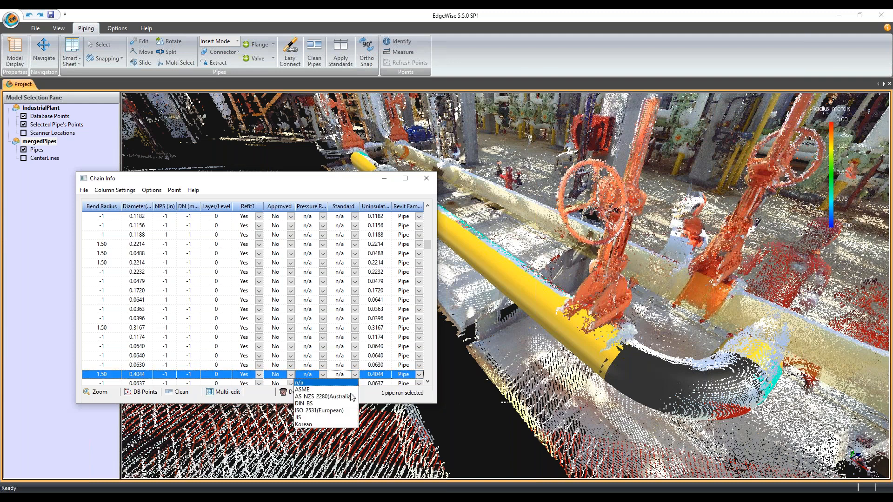
click(324, 390)
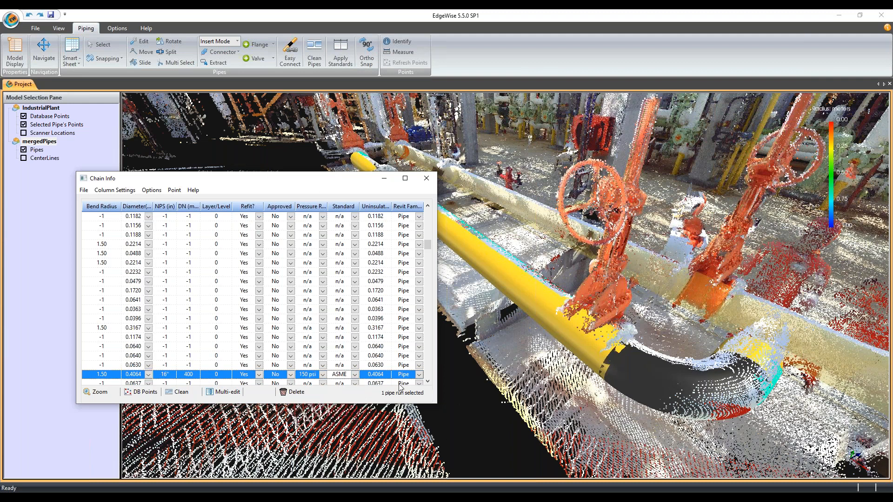
click(431, 181)
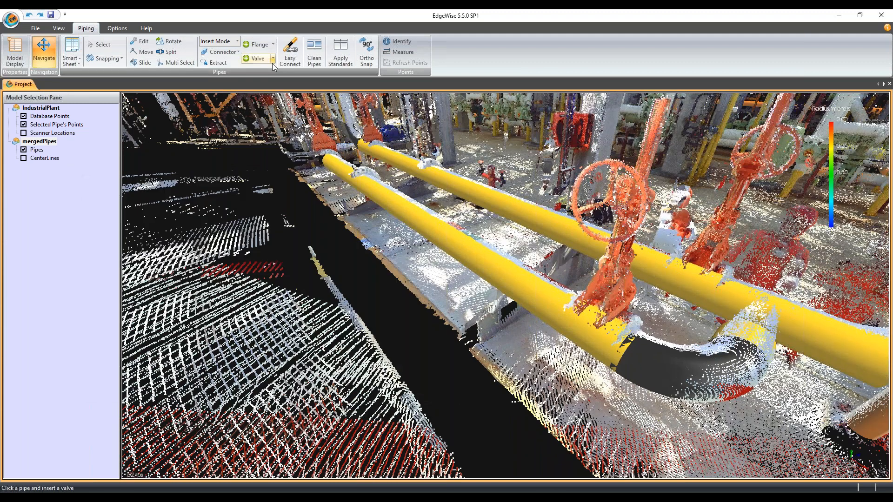
- Insert a Flanged Gate valve on the front yellow pipe just before the elbow
click(273, 62)
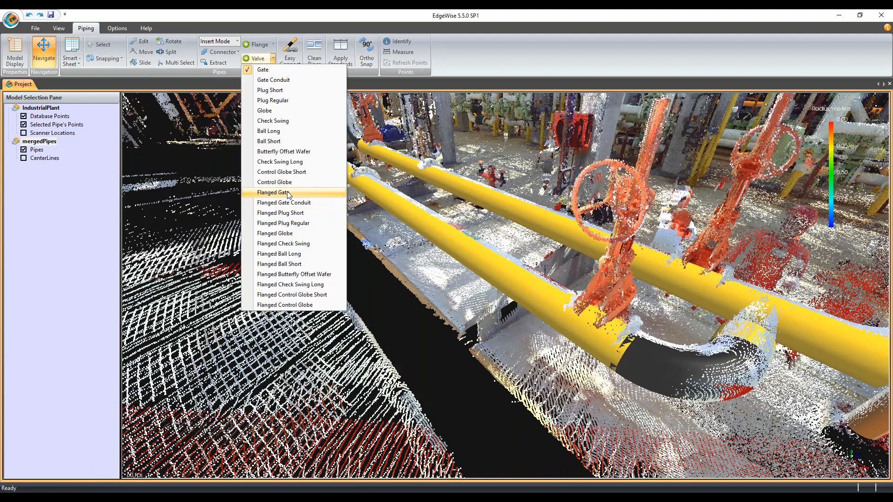
click(287, 192)
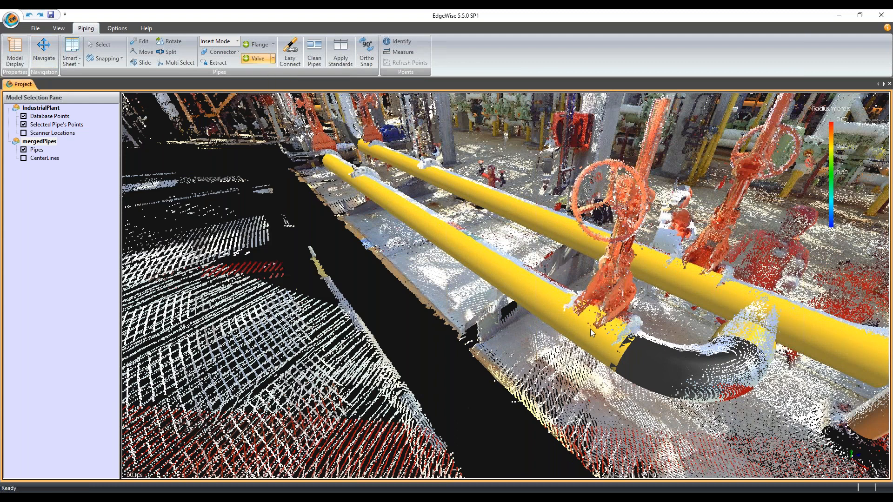
click(554, 308)
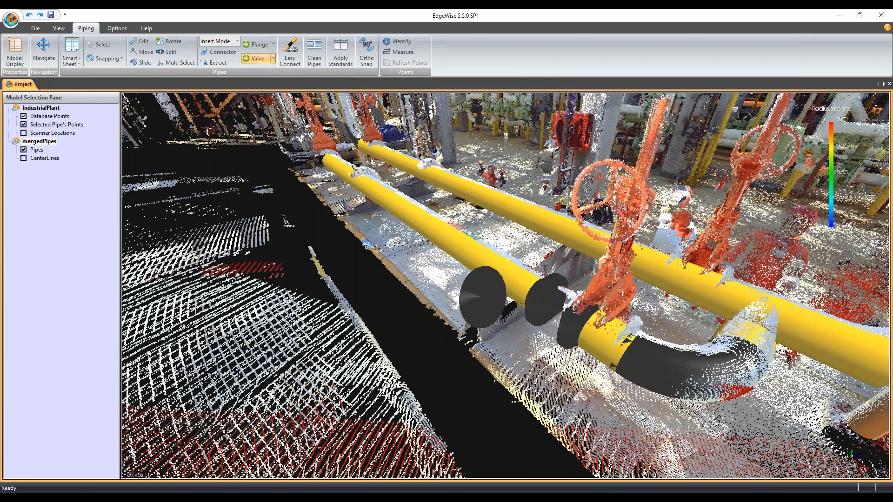
scroll(646, 414, up, 2)
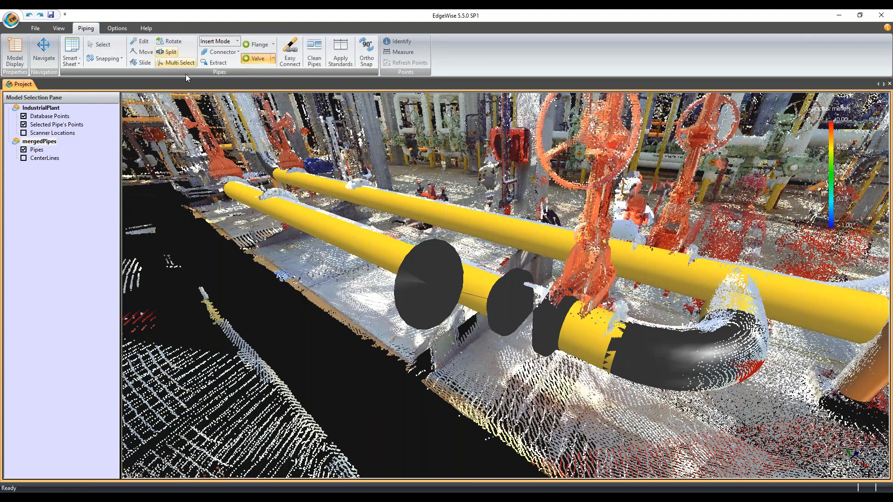
- Slide the flanged gate valve along the pipe onto the scanned valve and rotate its handwheel to match the points
click(144, 63)
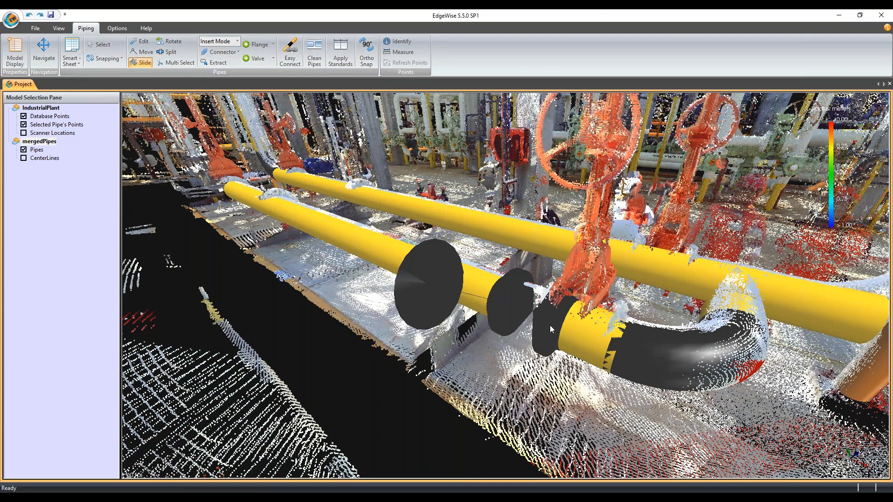
drag(554, 326, 600, 344)
click(216, 62)
click(169, 41)
drag(551, 311, 601, 160)
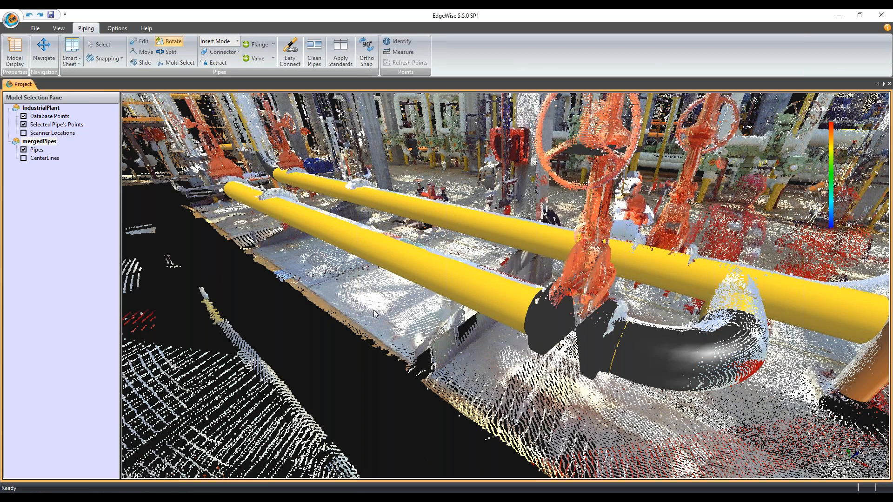
- Insert a flange on the front yellow pipe at the scanned flange between the two scanned valves
drag(372, 311, 593, 456)
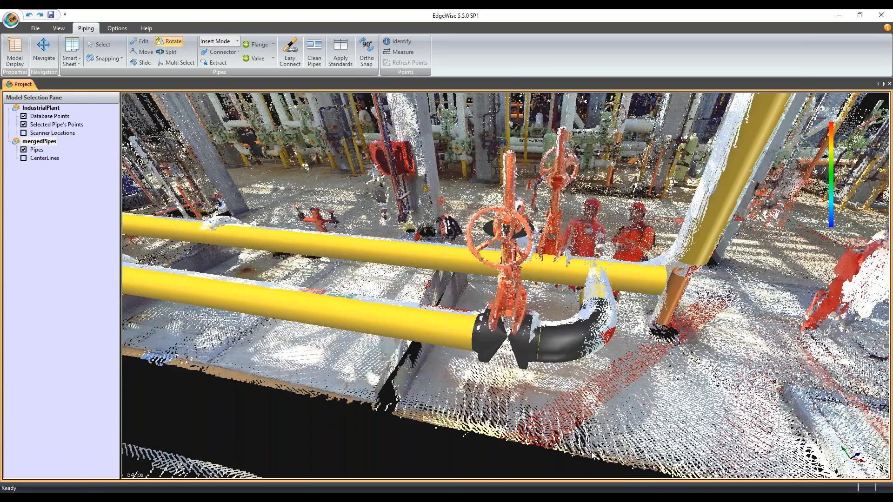
drag(134, 474, 491, 387)
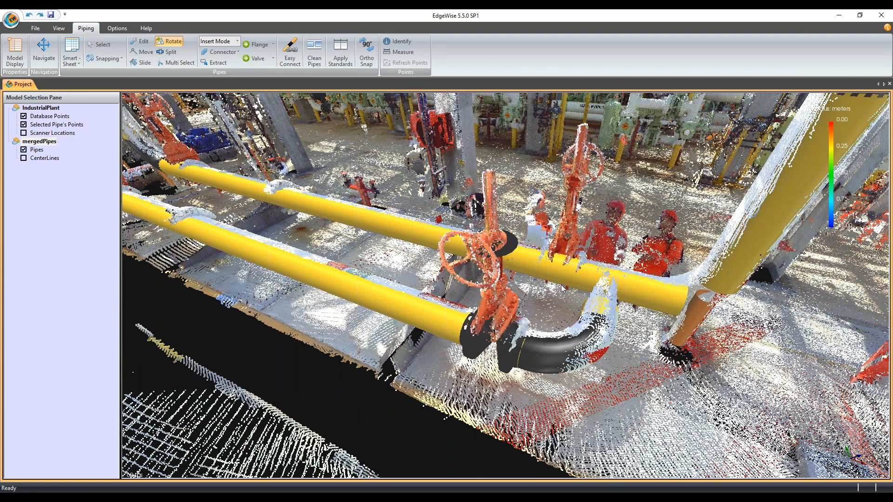
drag(561, 289, 763, 260)
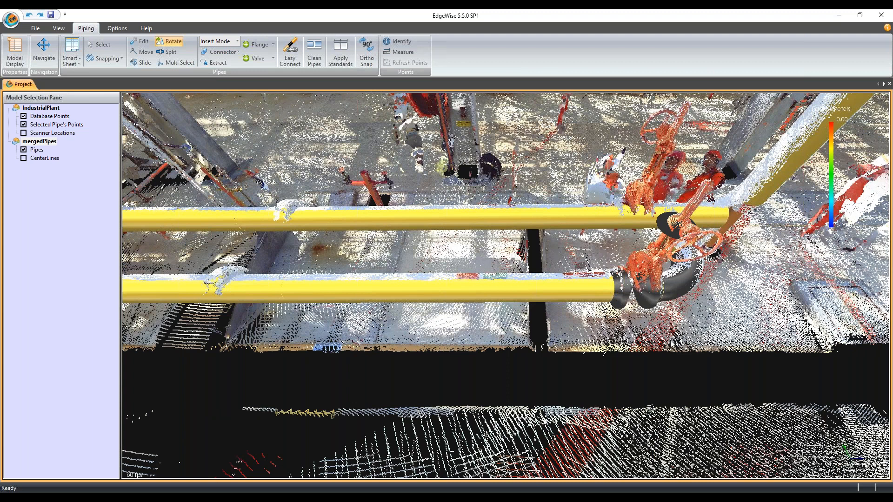
drag(671, 343, 513, 183)
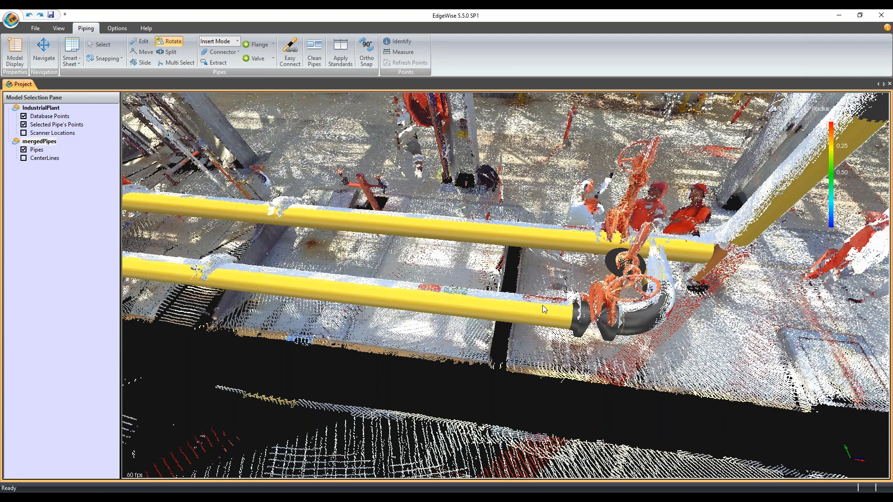
drag(497, 370, 696, 350)
middle_drag(696, 350, 681, 346)
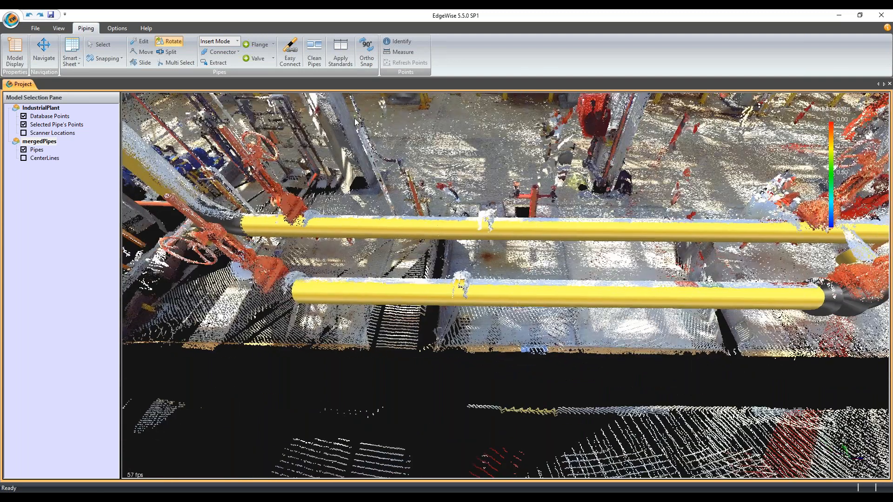
click(259, 45)
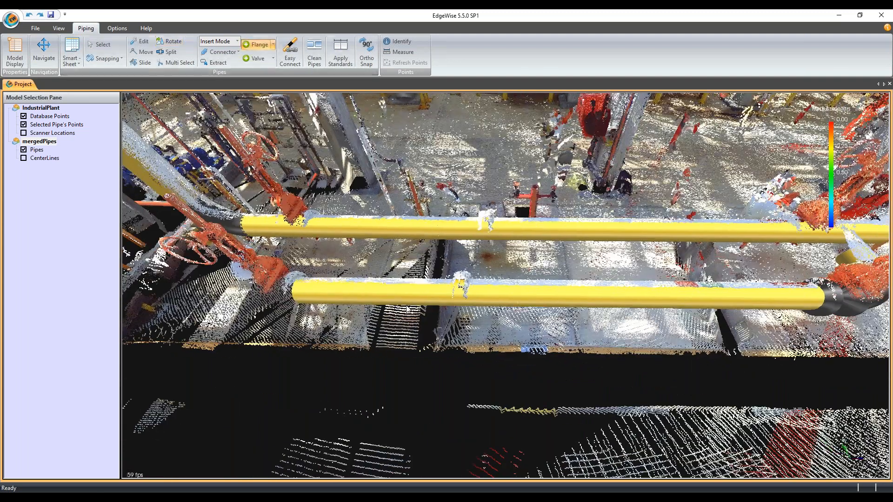
click(461, 290)
- Extend the free end of the front yellow pipe past the second scanned valve
middle_drag(559, 359, 739, 384)
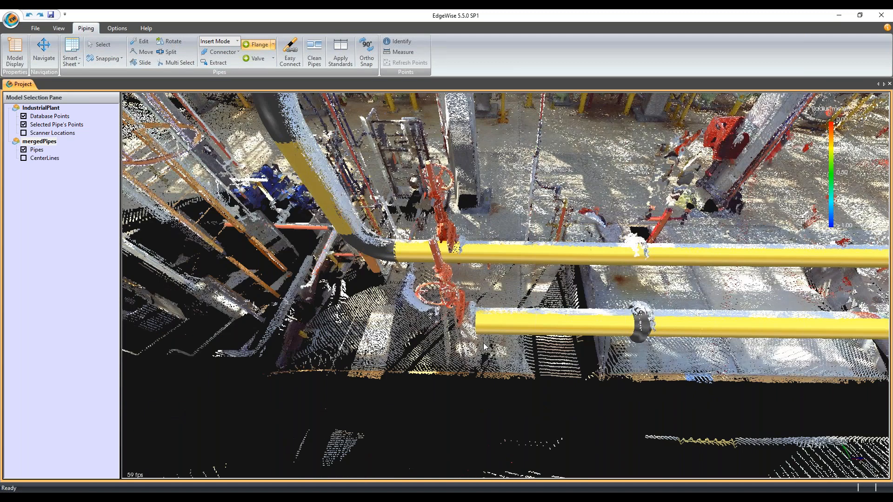
scroll(740, 384, up, 3)
click(139, 50)
click(507, 330)
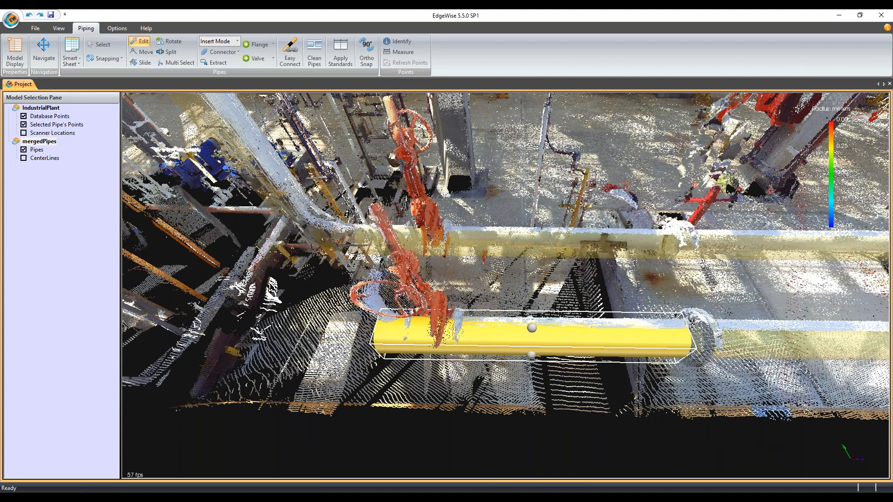
drag(376, 332, 275, 331)
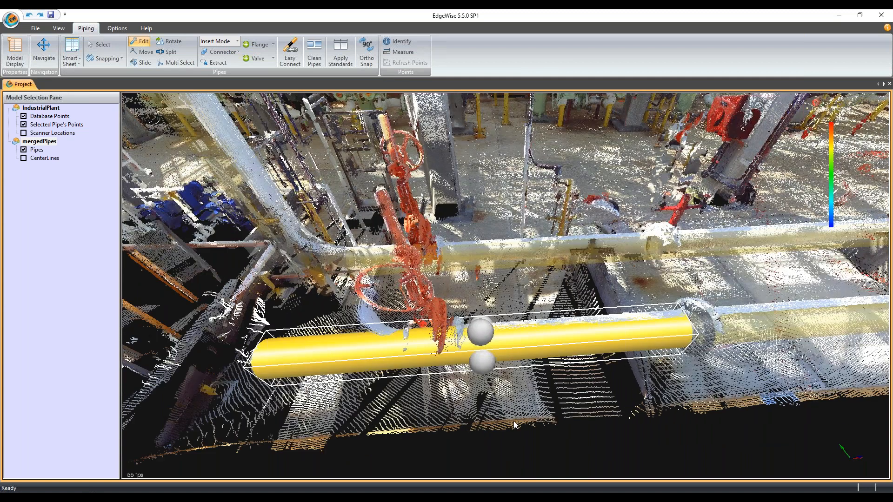
- Insert a flanged gate valve on the extended pipe and slide it onto the second scanned valve
click(249, 58)
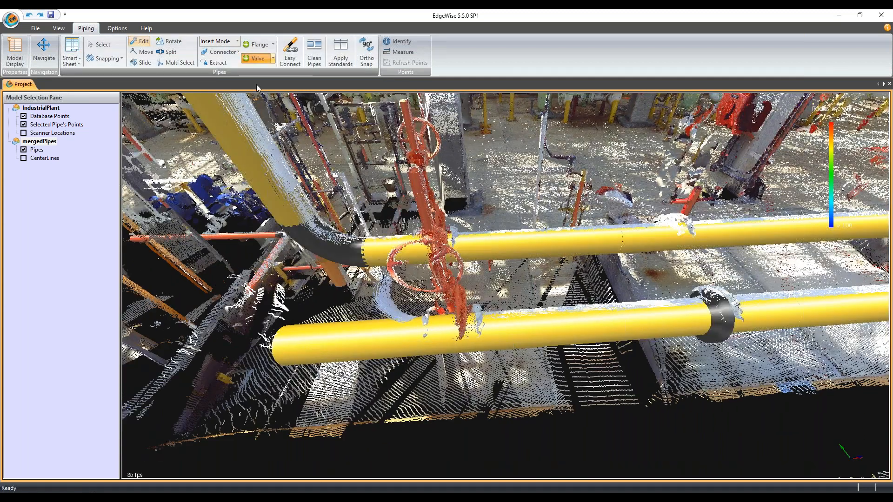
click(451, 338)
drag(539, 374, 603, 350)
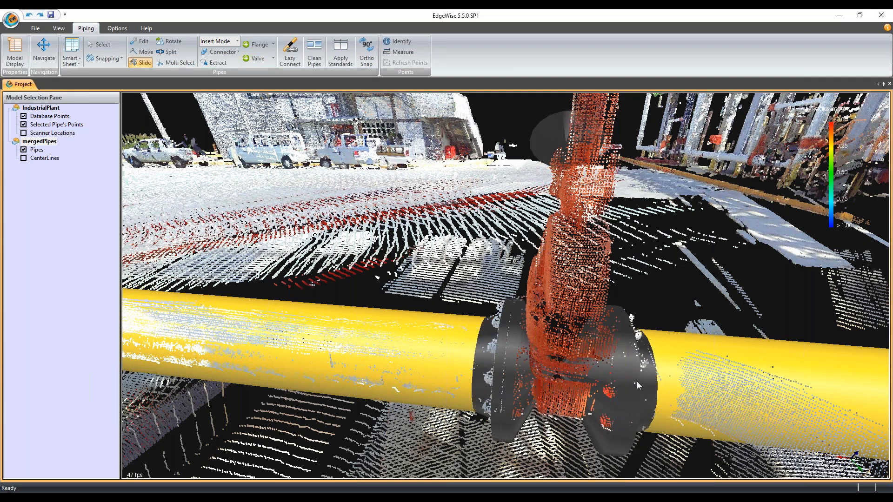
- Rotate the second flanged gate valve so its handwheel follows the tilt of the scanned valve stem
drag(637, 382, 475, 231)
drag(419, 138, 474, 239)
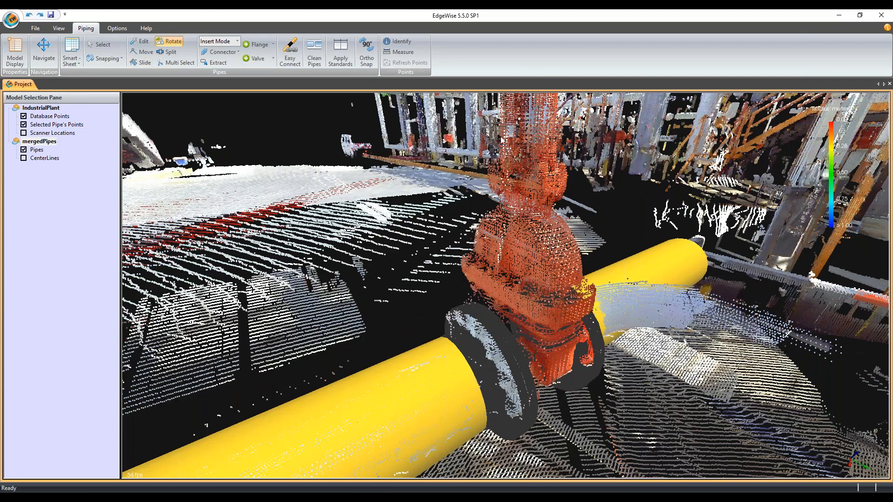
scroll(502, 140, down, 3)
drag(570, 137, 523, 128)
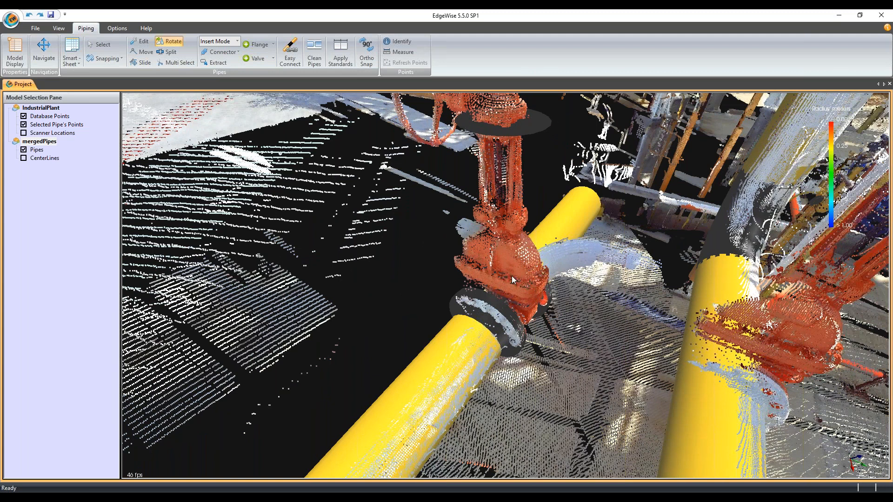
key(Escape)
- Shorten the pipe piece beyond the second valve to a short stub where the scanned bend begins
drag(678, 288, 511, 334)
scroll(510, 332, up, 1)
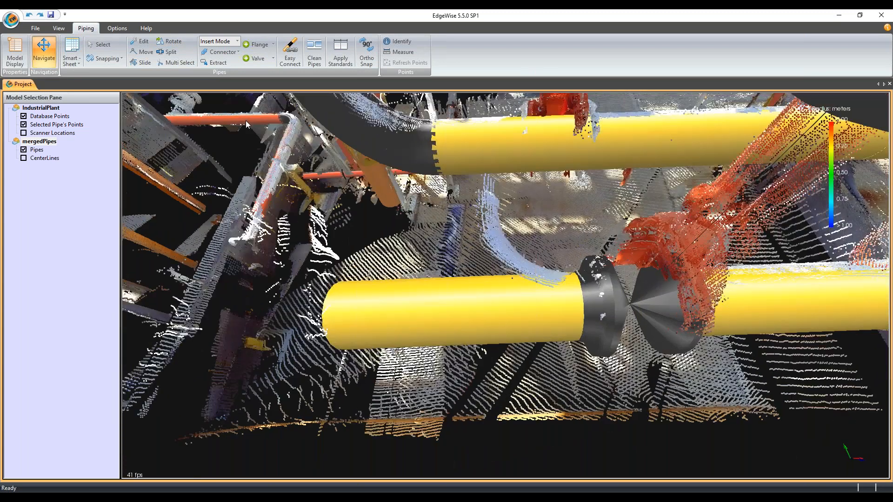
key(e)
click(370, 322)
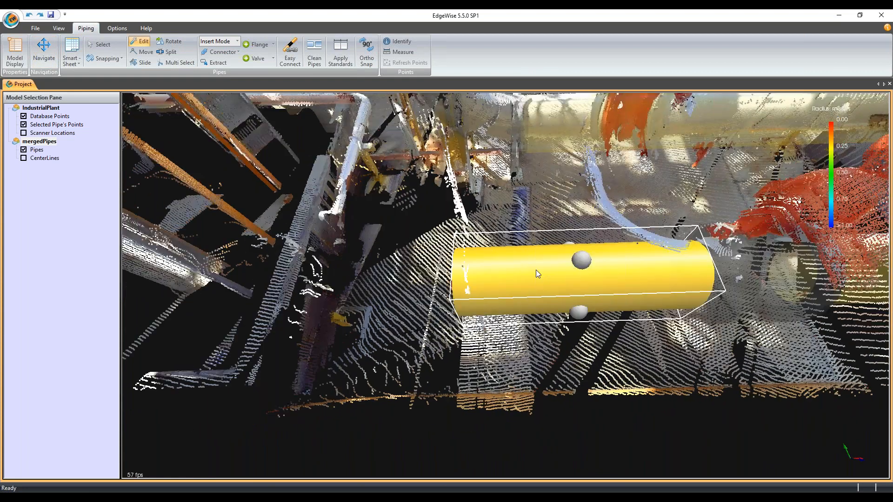
drag(536, 269, 686, 275)
click(634, 288)
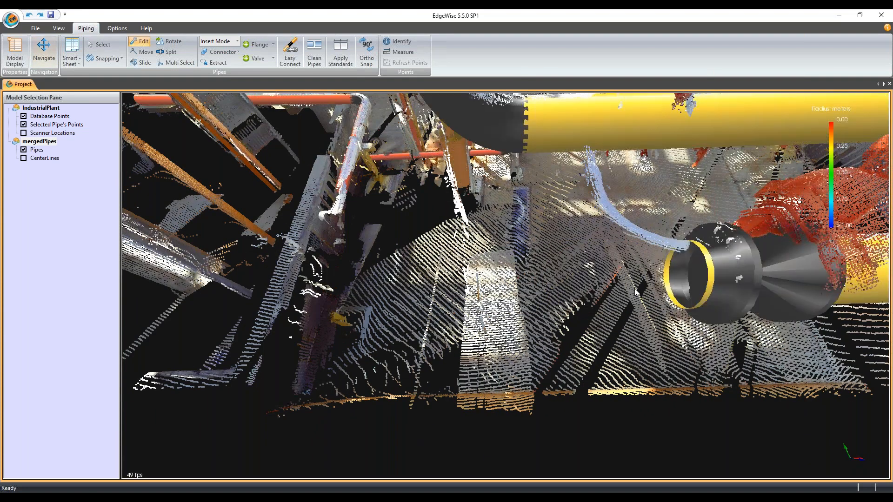
- Try to extract the pipe beyond the scanned bend by outlining its points in the cloud
key(n)
drag(634, 288, 419, 232)
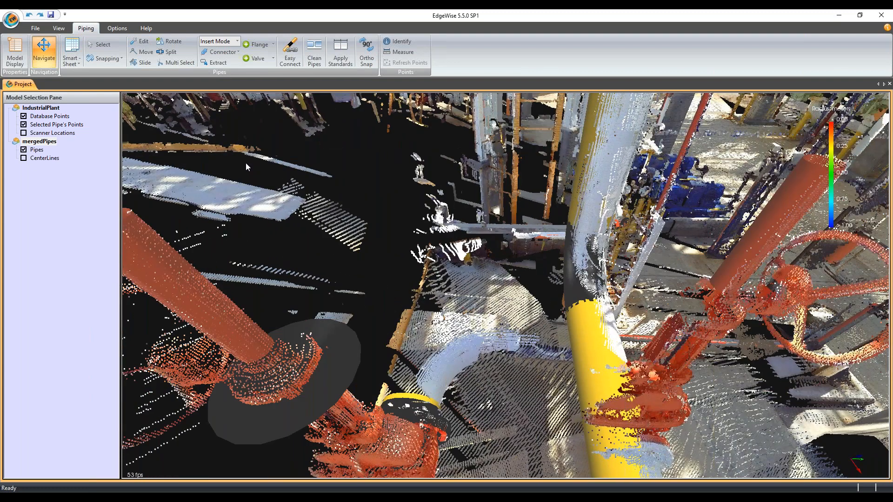
click(222, 63)
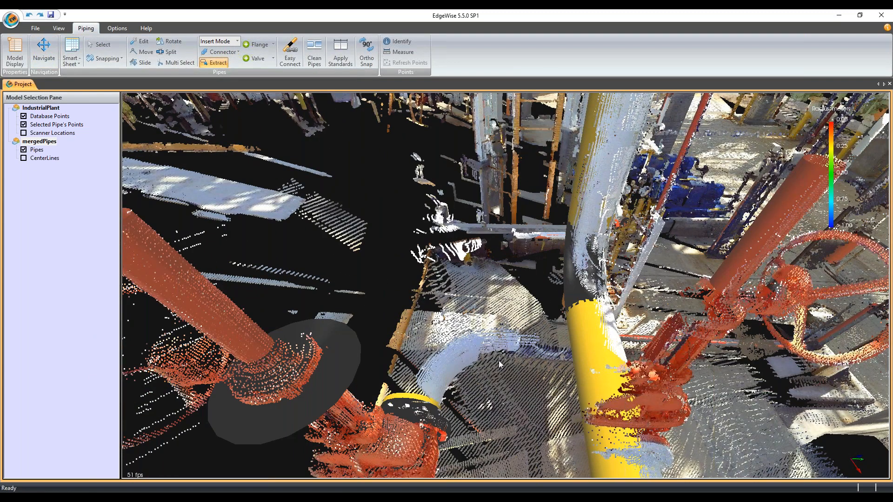
key(space)
drag(522, 370, 505, 355)
click(214, 62)
click(466, 307)
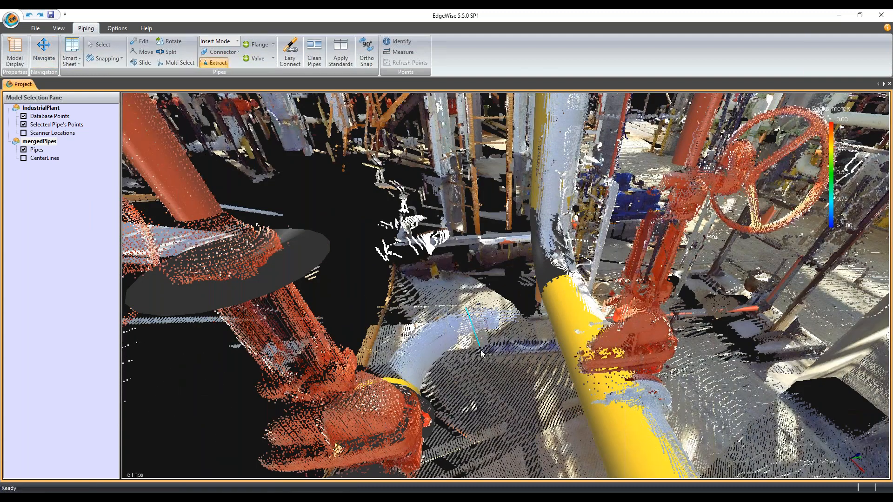
click(465, 343)
click(531, 340)
double_click(524, 311)
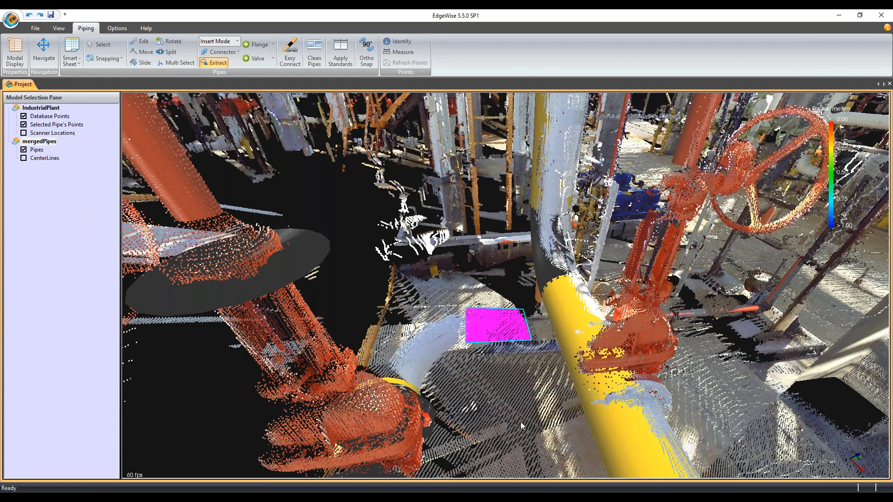
drag(517, 398, 488, 414)
- Copy the short pipe stub beyond the second valve and move the copy onto the scanned bend
key(e)
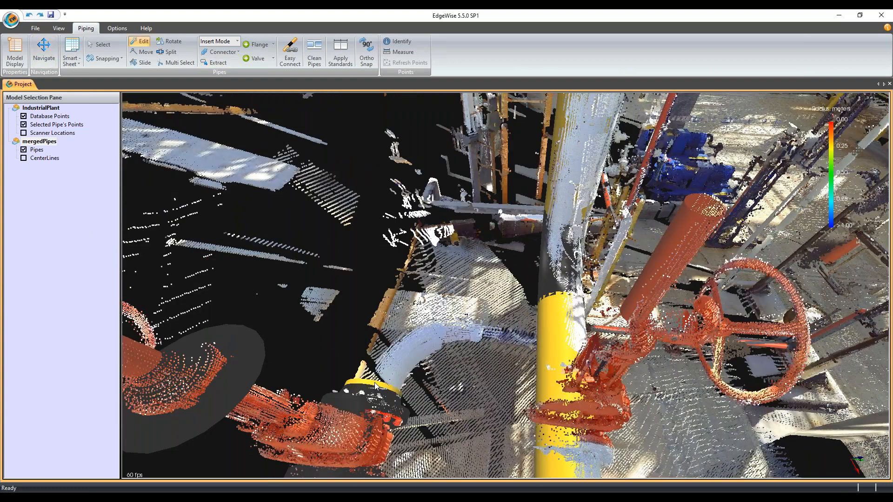
click(375, 383)
click(322, 371)
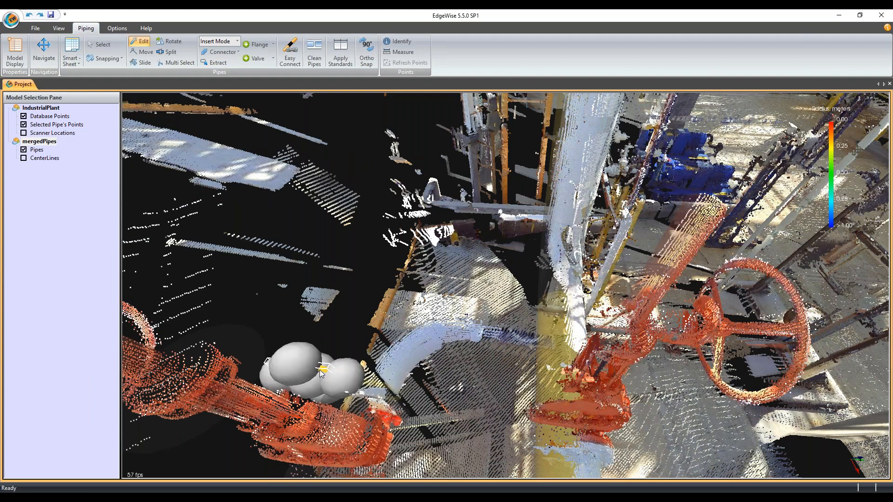
key(minus)
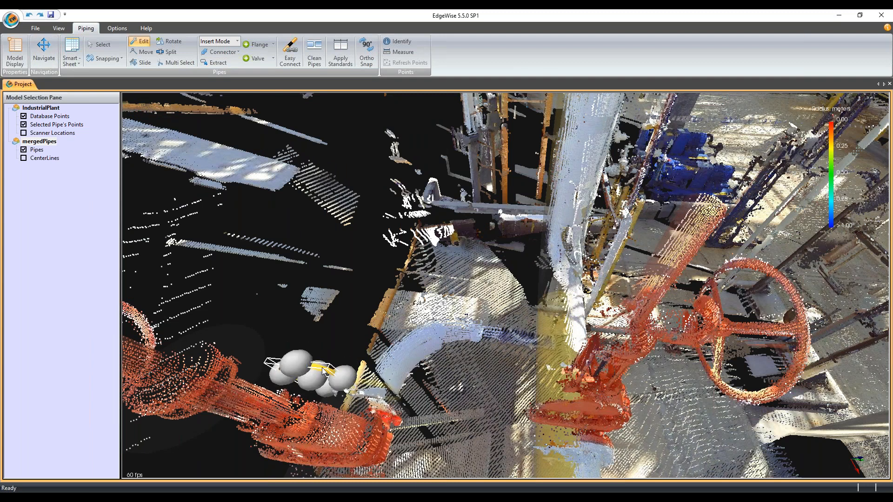
drag(323, 371, 444, 326)
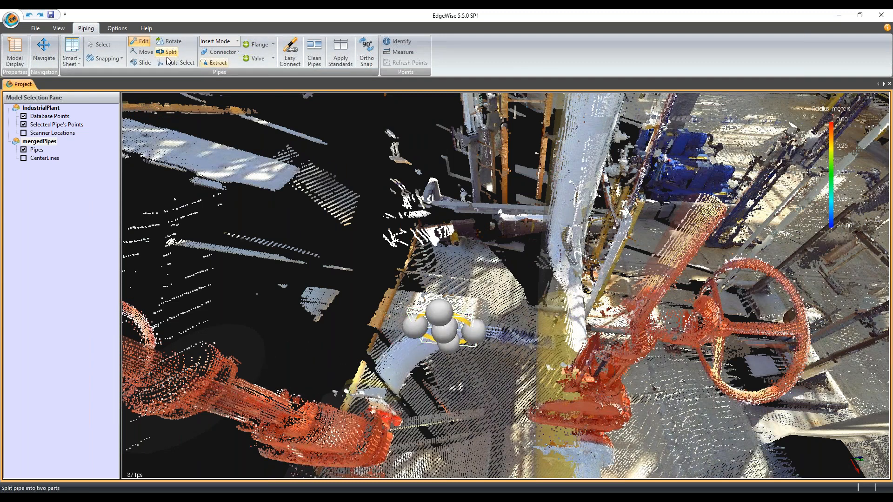
- Snap the copied pipe stub to the y-axis
click(99, 45)
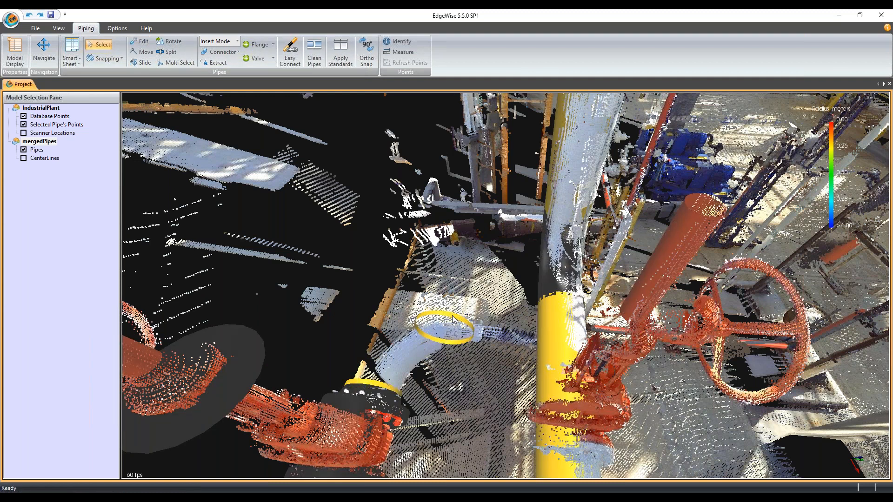
click(106, 59)
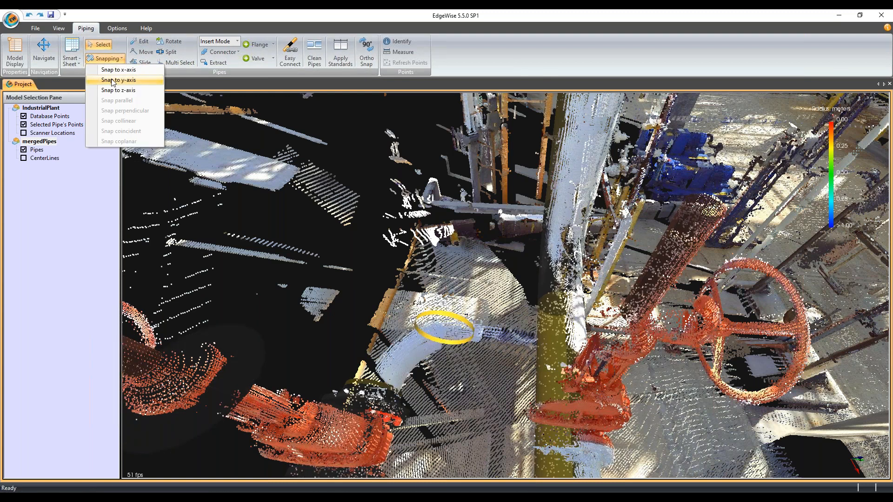
click(112, 80)
- Move the snapped stub to where the scanned bend ends, aligned with the outgoing pipe
drag(395, 285, 411, 306)
key(e)
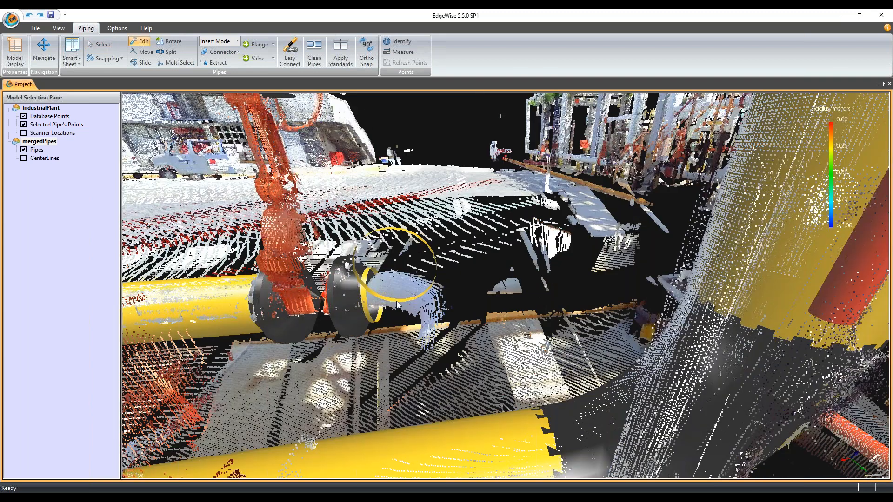
click(397, 301)
drag(397, 264, 466, 344)
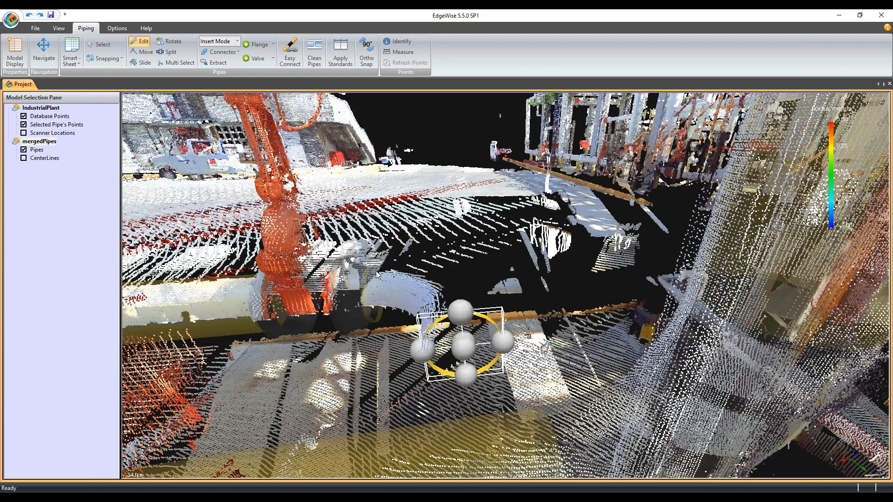
drag(376, 273, 318, 340)
key(Escape)
- Connect the copied stub to the pipe beyond the second valve with an elbow
key(c)
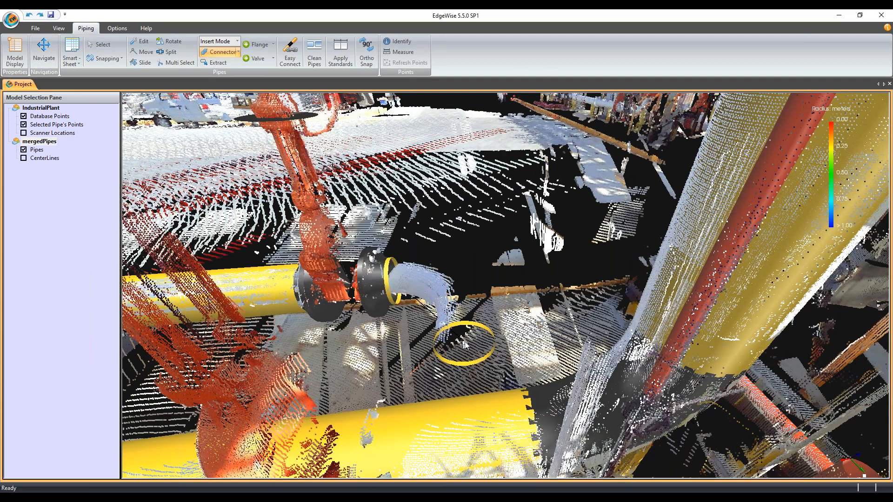
click(465, 344)
drag(465, 344, 473, 298)
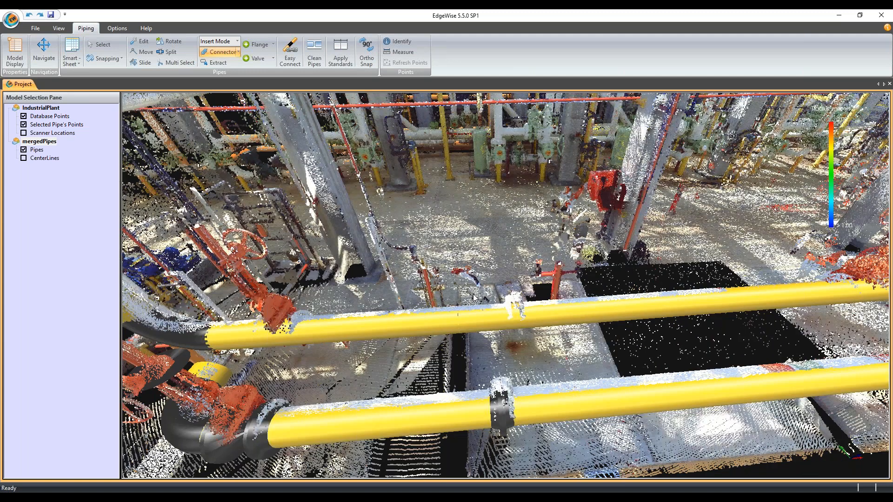
- Assign the ASME standard to the rear yellow pipe run in its pipe data
double_click(474, 308)
click(354, 375)
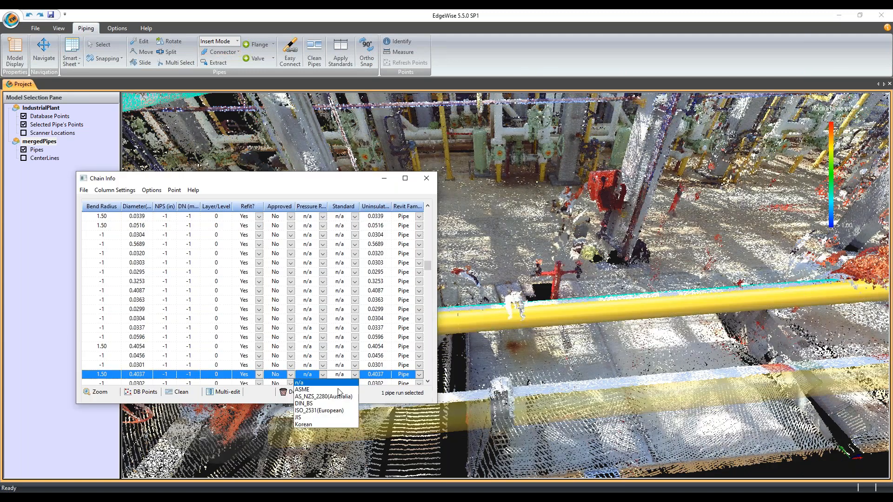
click(335, 391)
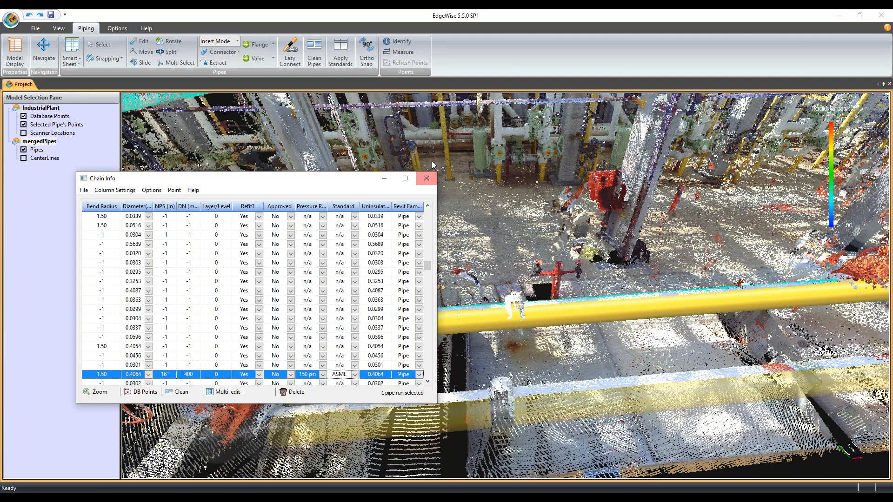
click(427, 178)
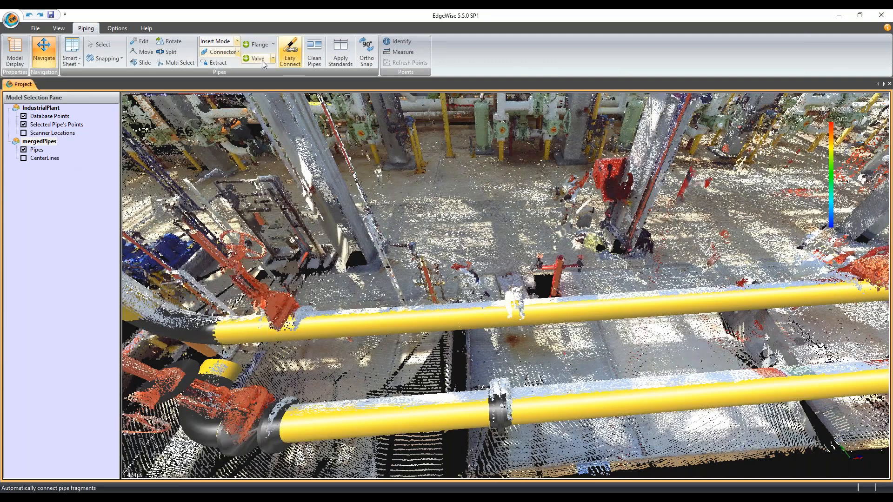
- Insert a valve on the rear yellow pipe and slide it onto the scanned valve near the bend
click(254, 60)
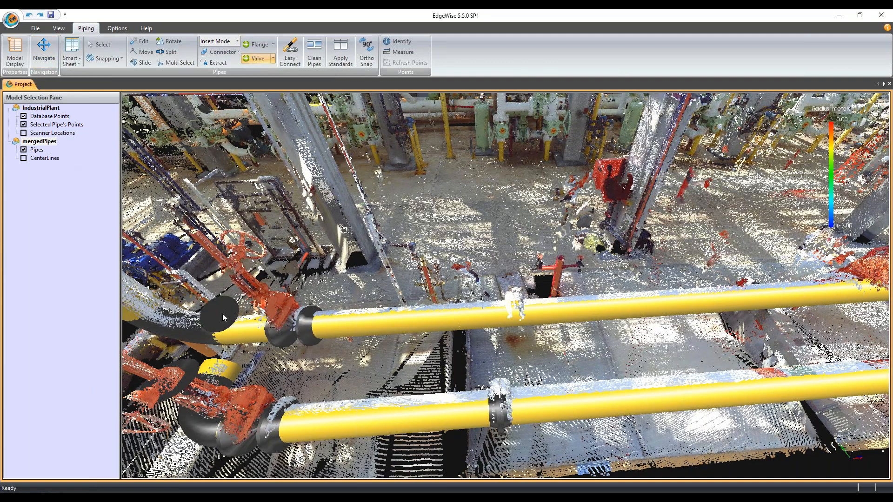
drag(222, 314, 243, 265)
key(s)
drag(305, 324, 313, 324)
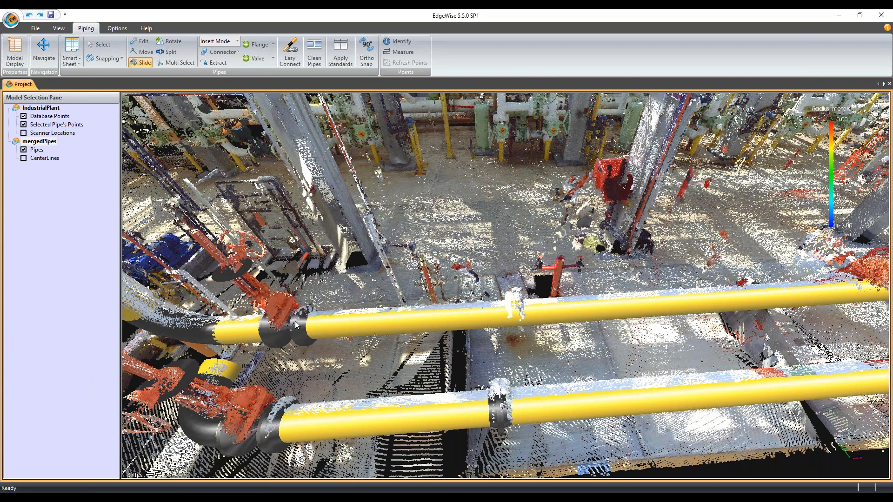
middle_drag(295, 321, 373, 254)
- Insert a flange on the rear pipe at the scanned flange and a valve at the scanned valve on its far end
click(260, 45)
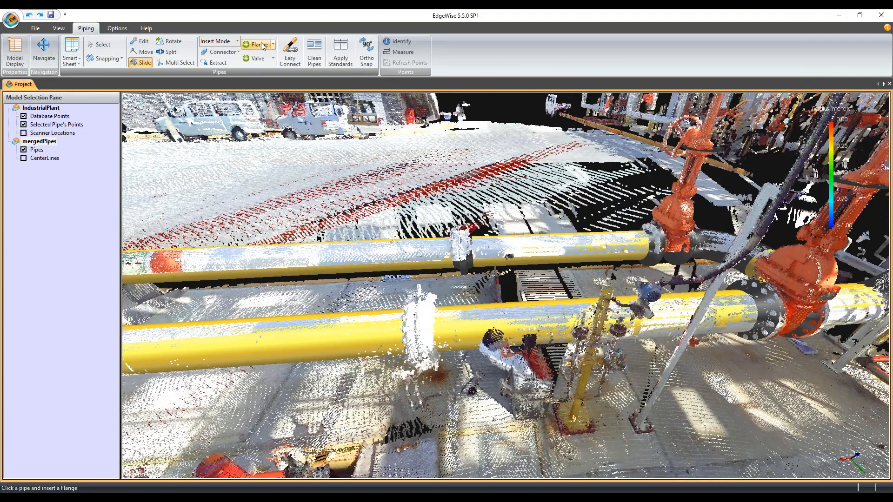
middle_drag(420, 343, 564, 298)
click(257, 58)
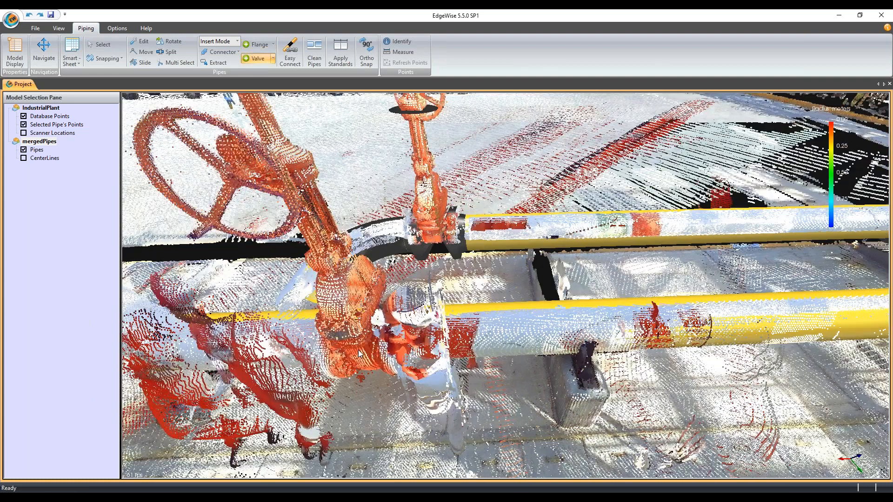
middle_drag(362, 352, 285, 387)
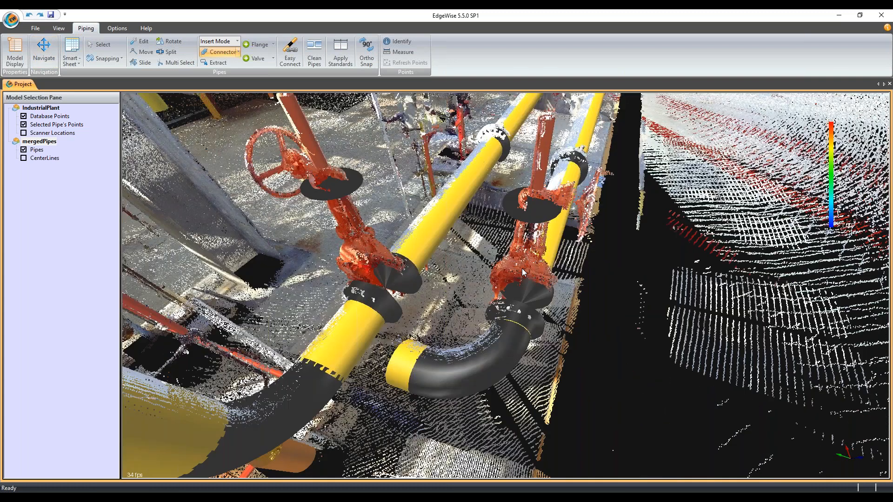
- Try to join the elbow's free stub to the neighbouring yellow pipe beyond the valves with a T-joint
middle_drag(522, 273, 486, 387)
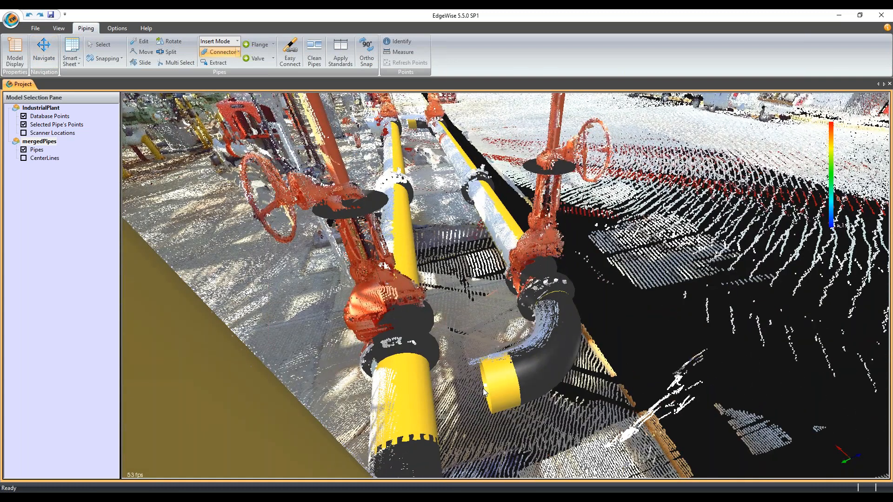
click(215, 62)
click(238, 52)
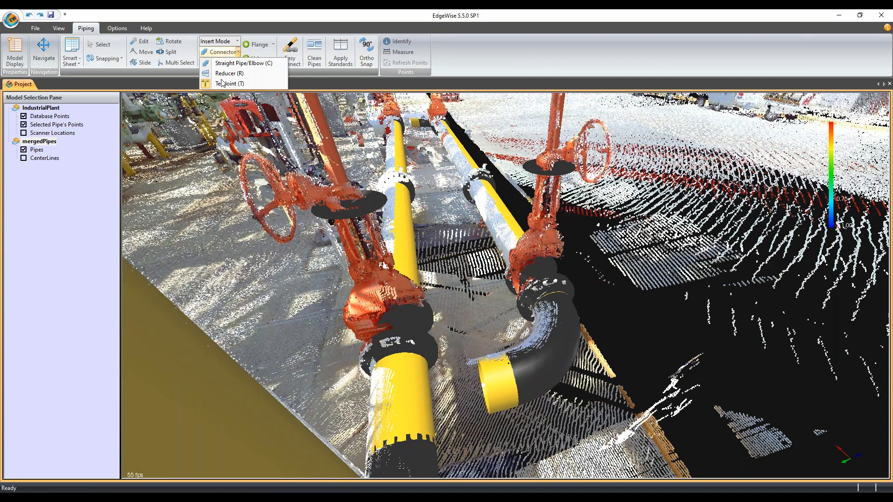
click(228, 73)
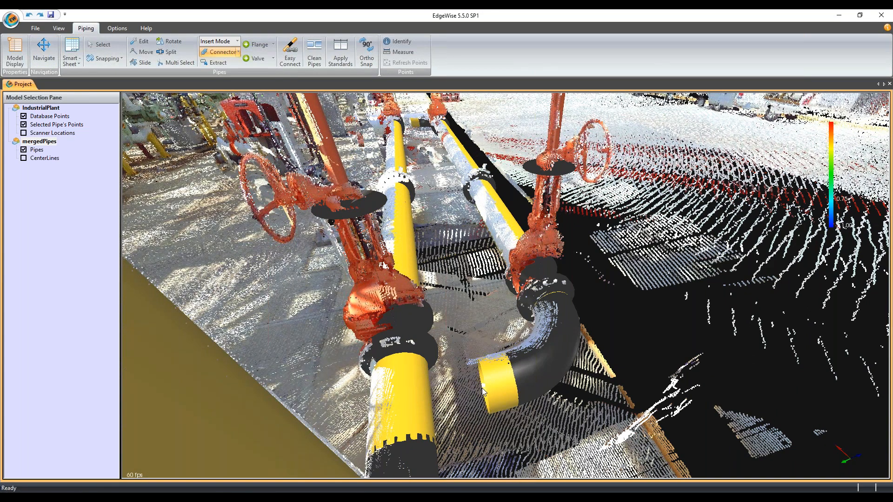
click(482, 388)
click(423, 406)
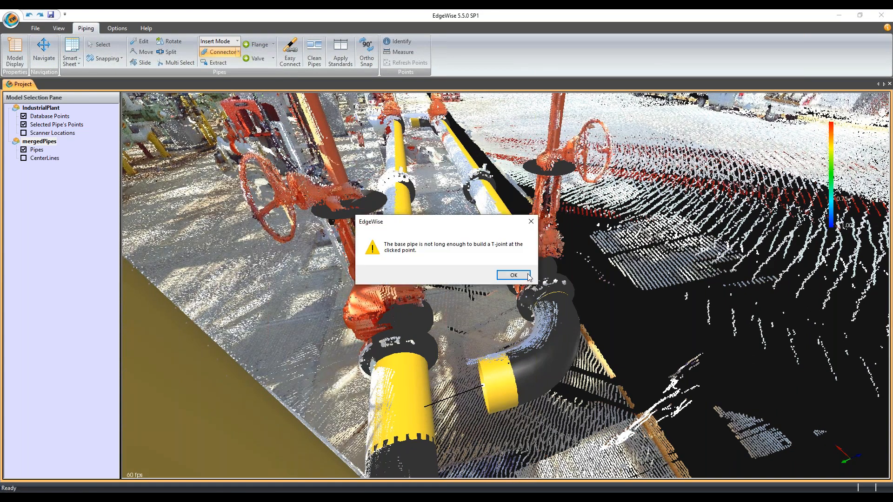
drag(478, 242, 464, 275)
- Connect the elbow's free stub to the rear yellow pipe with a T-joint
drag(401, 354, 559, 367)
click(559, 367)
drag(432, 316, 570, 393)
- Slide the valve at the far end of the rear pipe into line with the scanned valve
key(s)
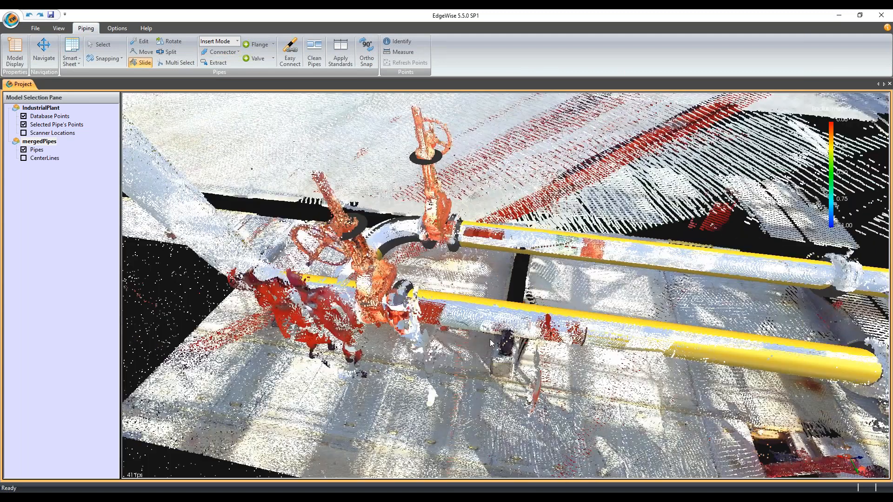
drag(489, 339, 520, 334)
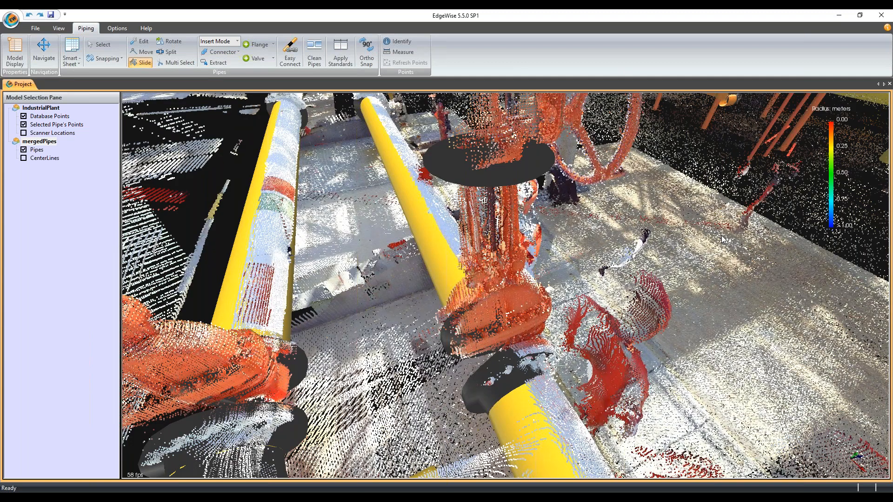
drag(723, 239, 493, 310)
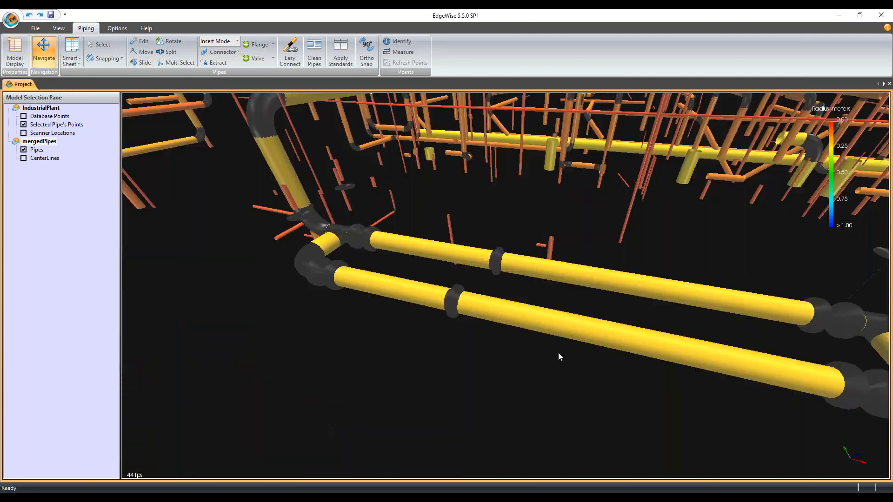
- Delete the small leftover pipe piece below the vertical riser at the far end of the loop
drag(558, 352, 442, 352)
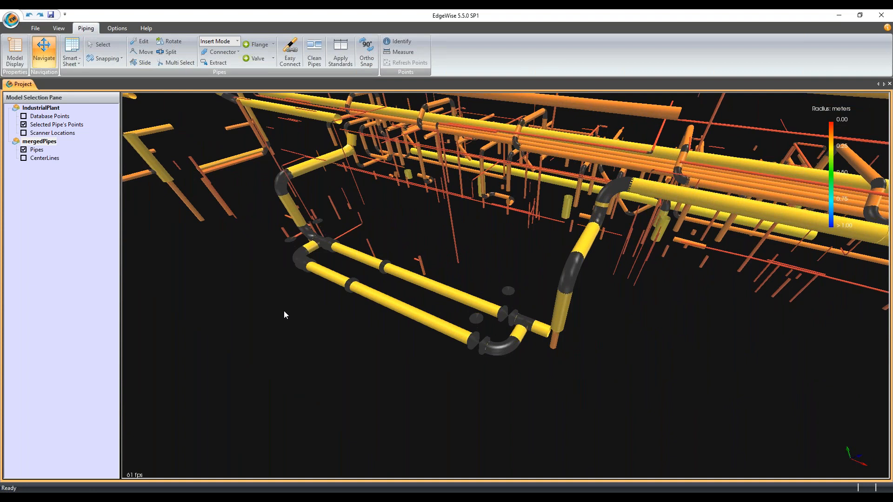
middle_drag(351, 358, 369, 367)
right_drag(369, 367, 387, 434)
drag(387, 433, 637, 361)
key(e)
click(641, 358)
key(Delete)
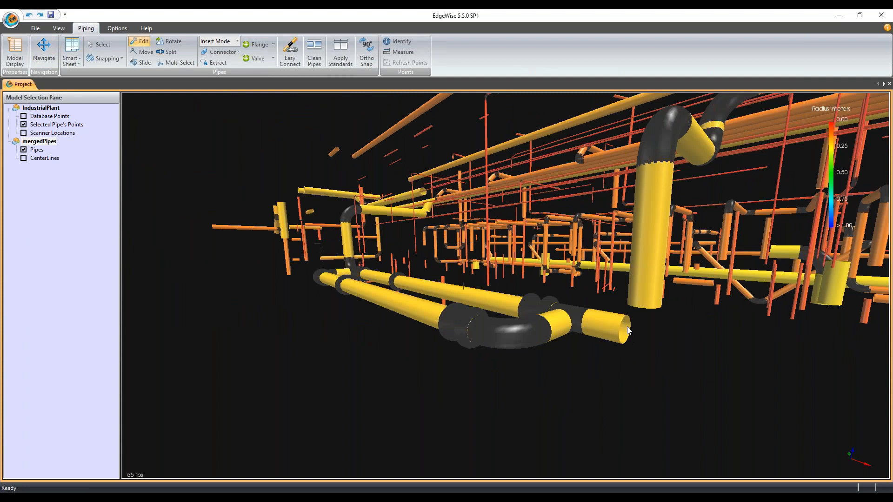
- Connect the free stub beyond the tee to the vertical riser with an elbow
key(c)
drag(639, 316, 639, 311)
click(639, 311)
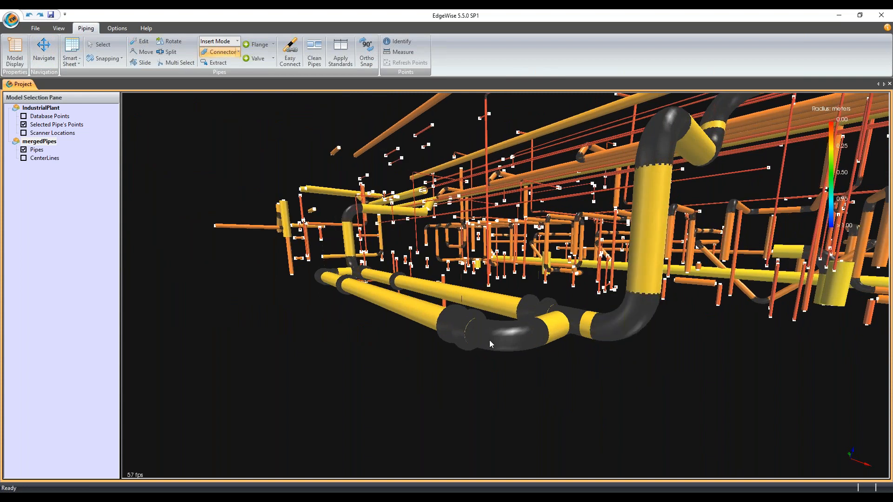
- Examine the completed double-pipe loop and open the data sheet of all pipe runs
drag(348, 311, 483, 407)
key(n)
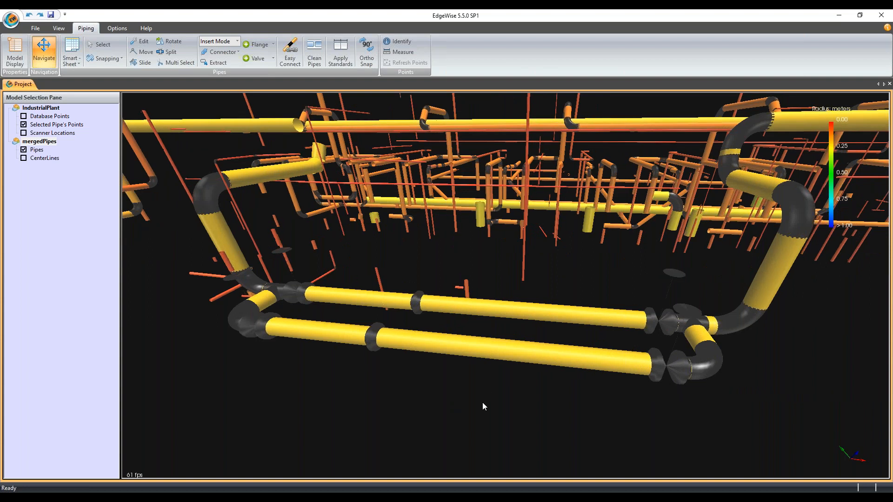
drag(454, 365, 420, 416)
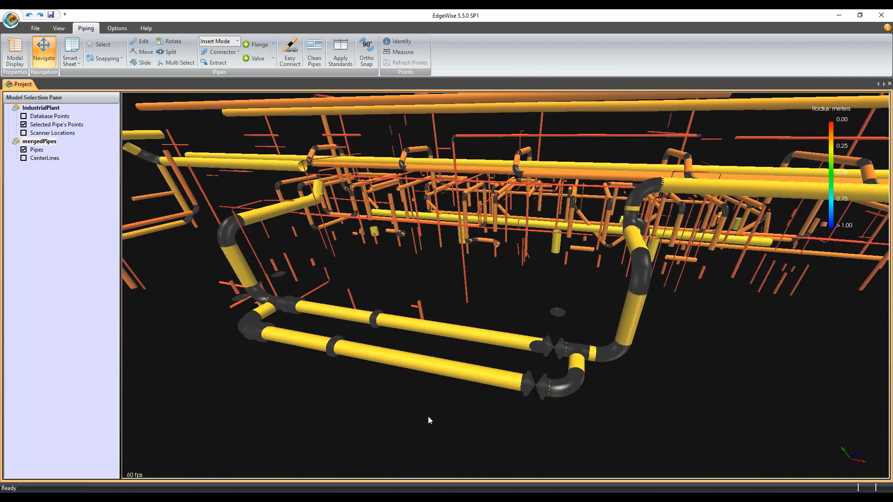
key(space)
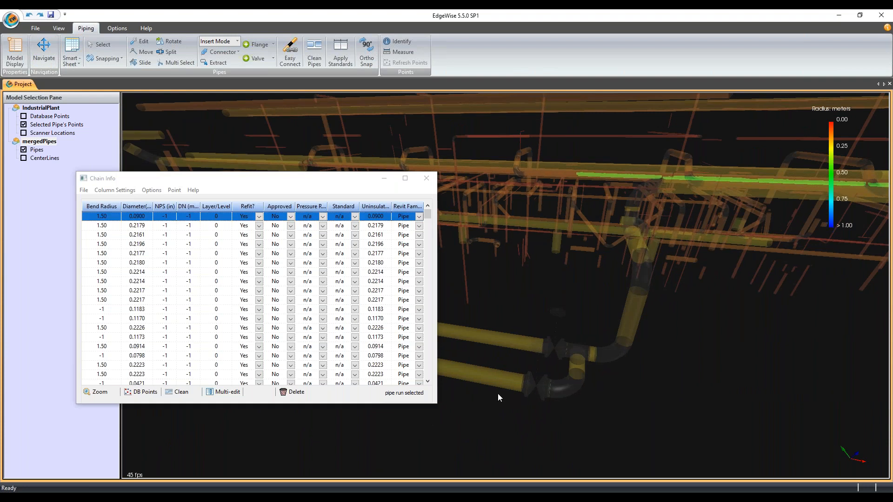
- Mark the front pipe run and the rear pipe run of the double-pipe loop as approved in the data sheet, then close it
click(547, 370)
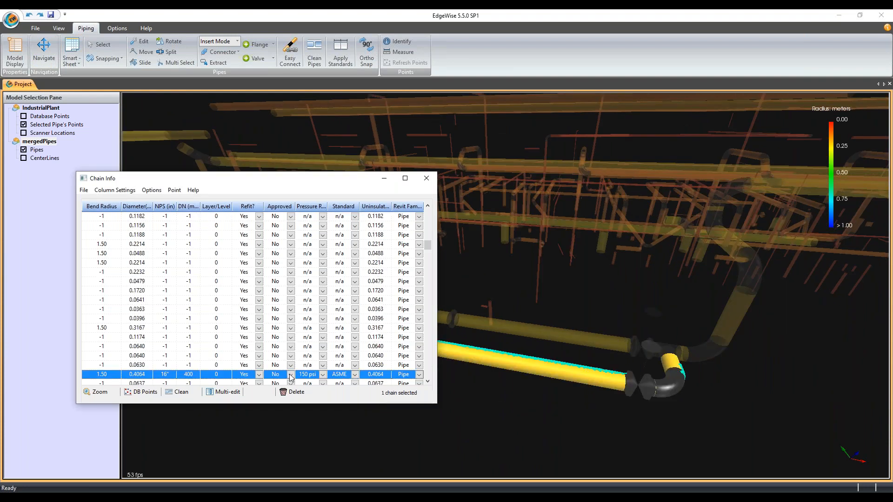
click(290, 375)
click(281, 385)
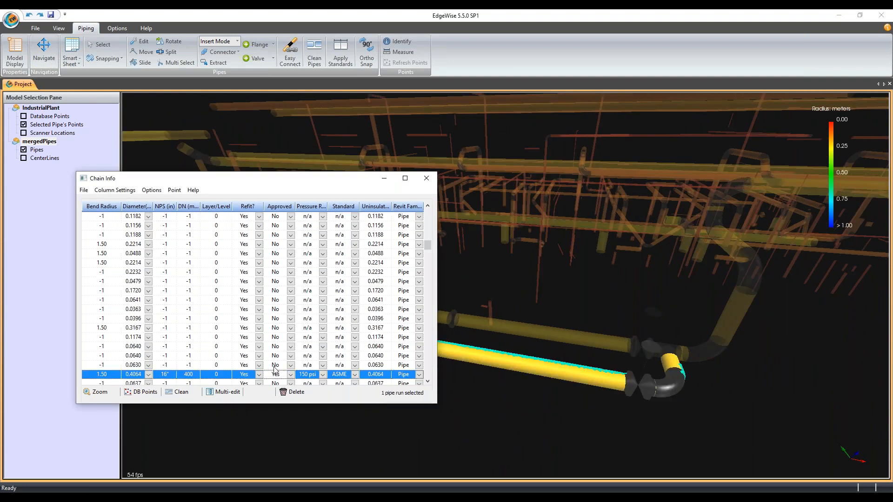
click(275, 366)
click(506, 320)
click(283, 216)
click(280, 225)
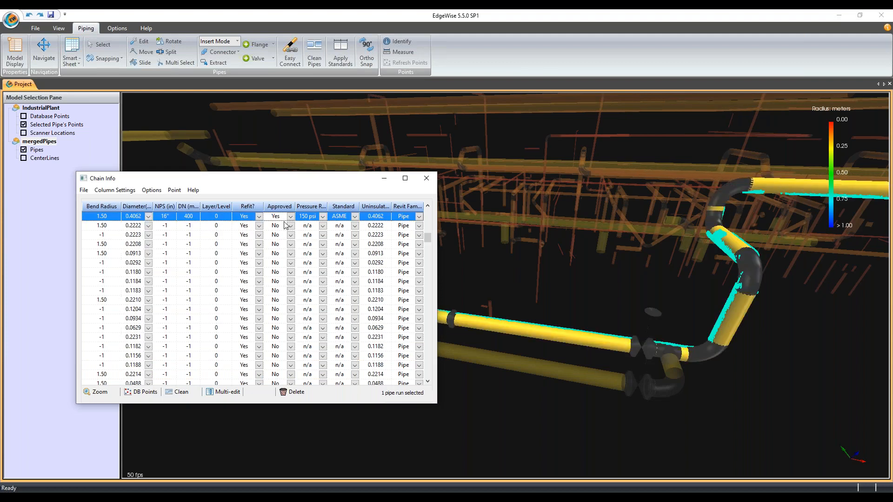
click(423, 183)
- Color the pipes of the mergedPipes model by Approved Chain
right_click(47, 141)
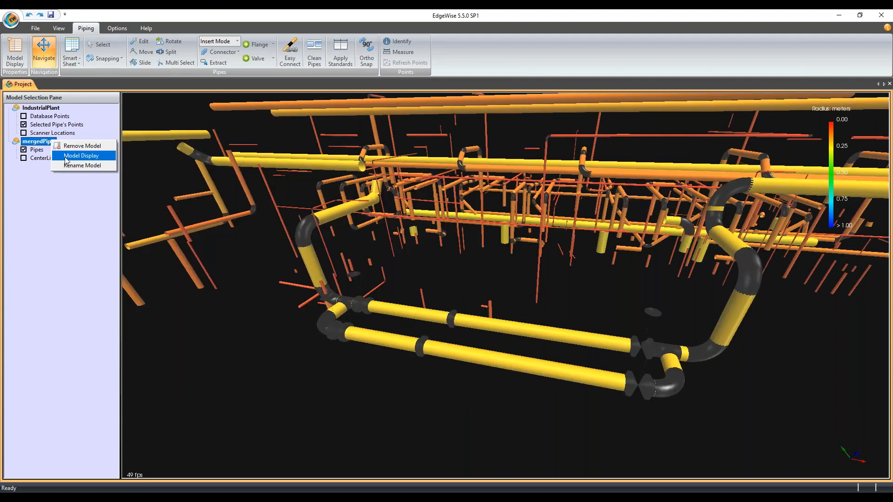
click(67, 155)
click(465, 248)
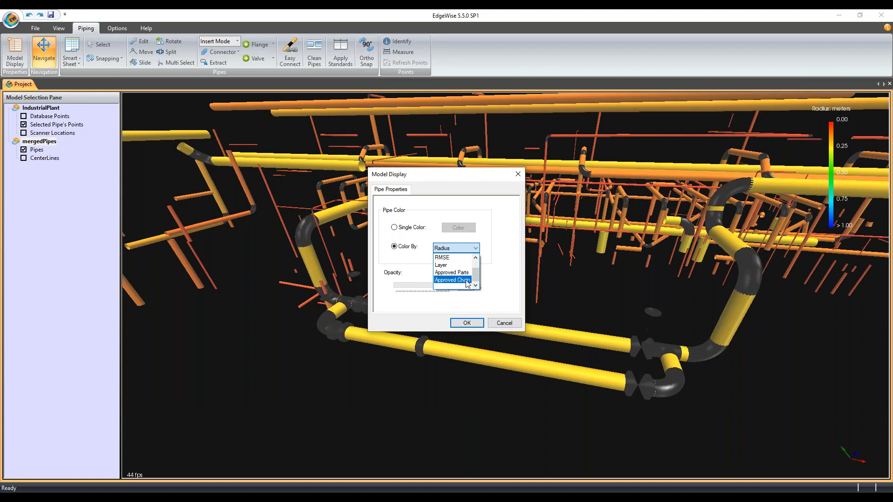
click(468, 280)
click(466, 323)
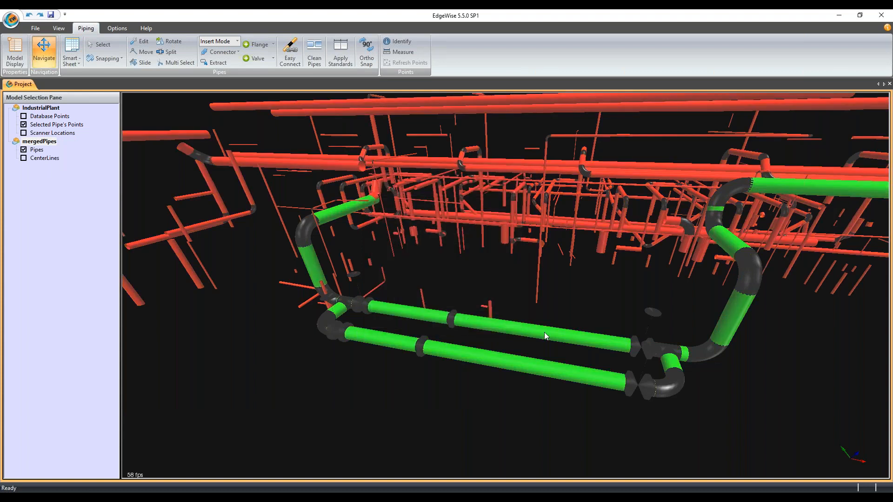
scroll(565, 344, down, 5)
middle_drag(562, 319, 412, 292)
scroll(500, 296, down, 3)
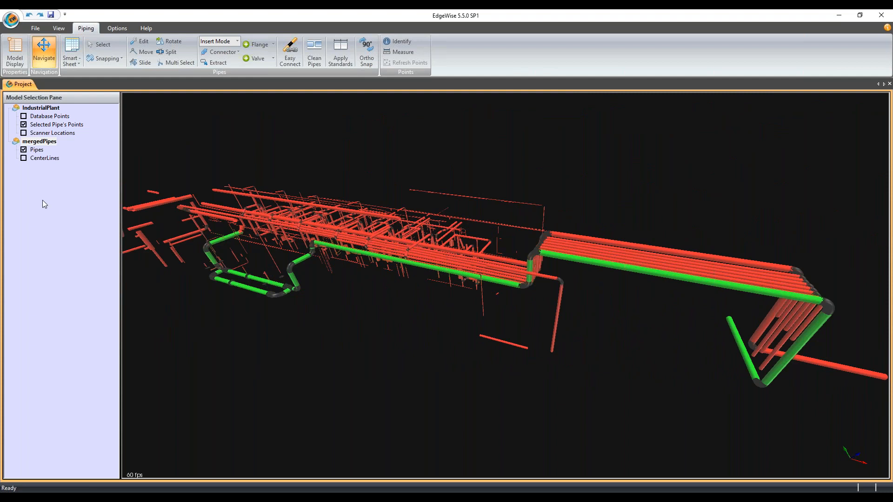
drag(330, 277, 404, 251)
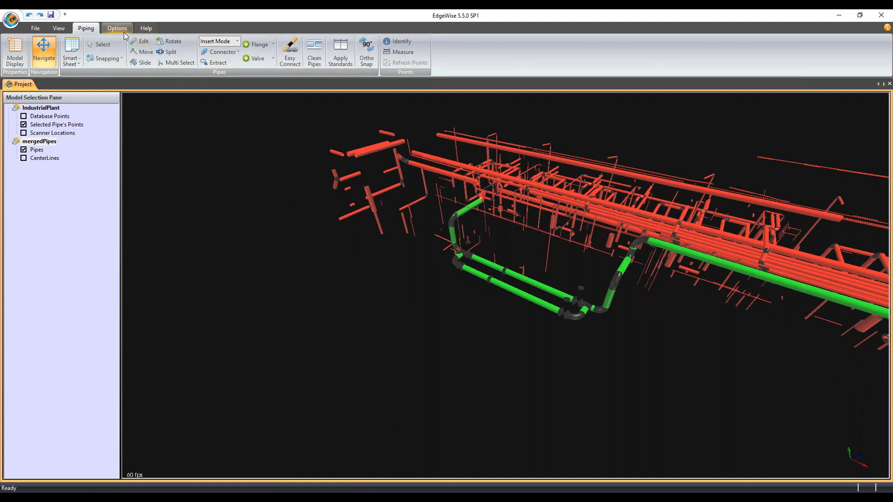
- Reopen the pipe run data sheet and set the layer of the loop's front pipe run to Chocolate
click(72, 54)
click(98, 84)
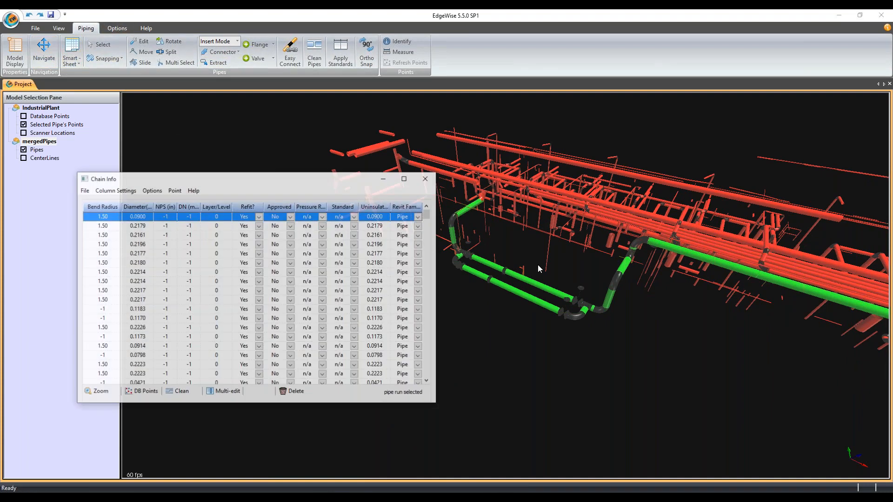
click(526, 342)
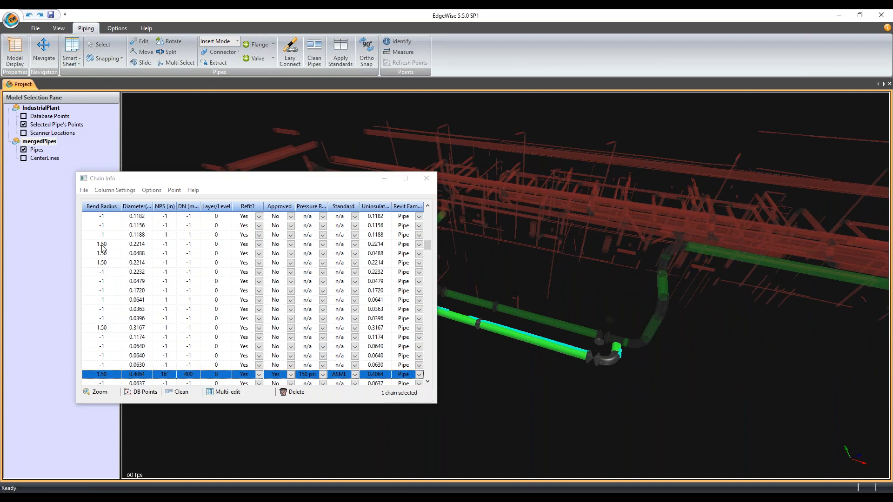
middle_drag(619, 424, 666, 424)
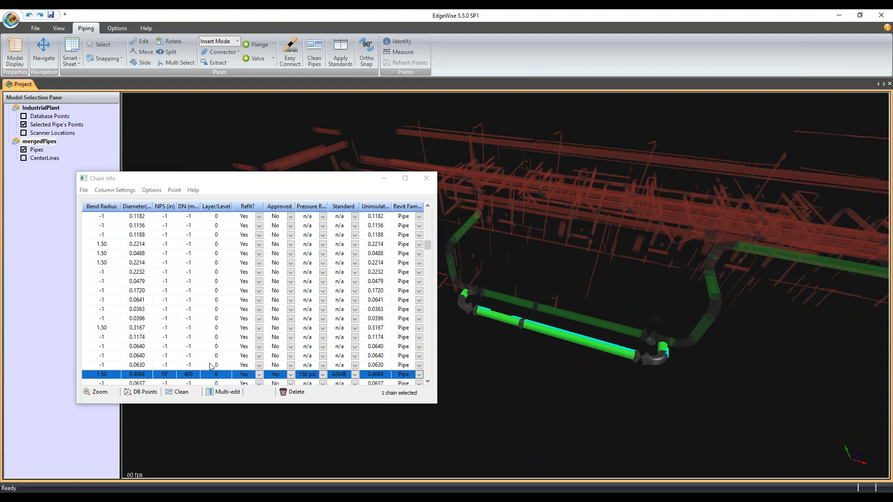
click(228, 375)
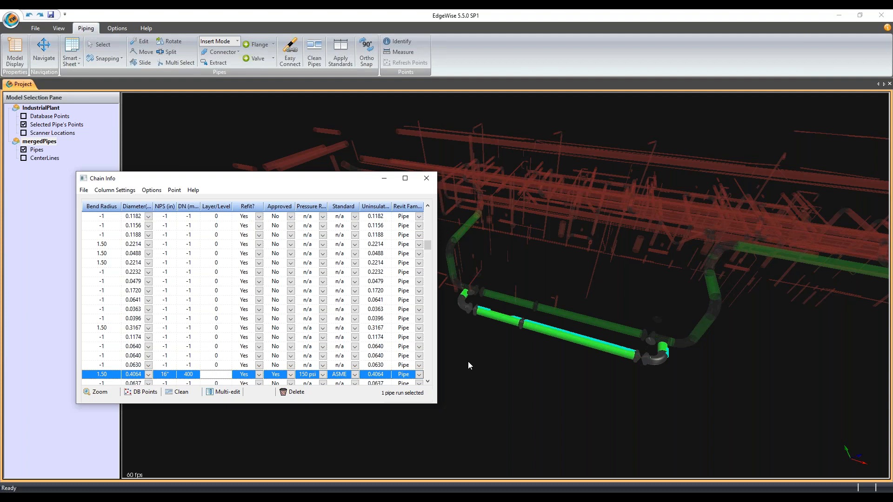
text(Chocalate)
key(BackSpace)
key(BackSpace)
key(BackSpace)
key(BackSpace)
key(BackSpace)
text(olate)
- Set the layer of the loop's rear pipe run to Chocolate and close the data sheet
click(572, 317)
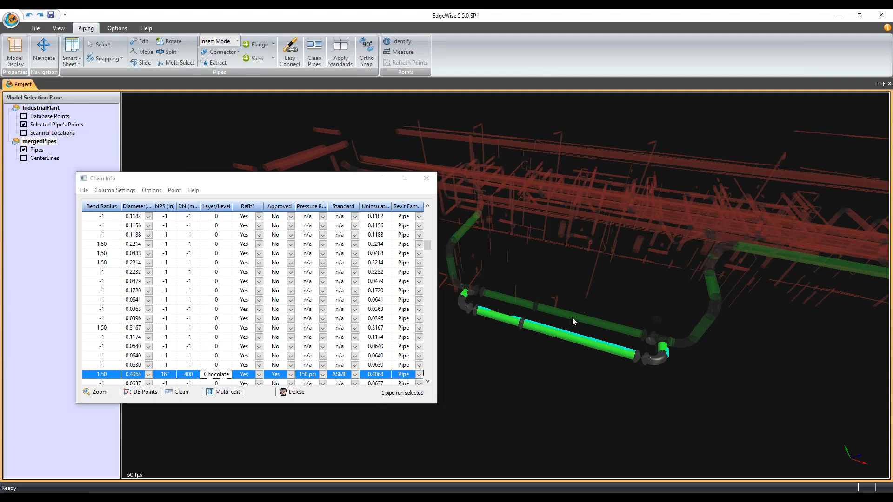
click(217, 217)
text(Chocolate)
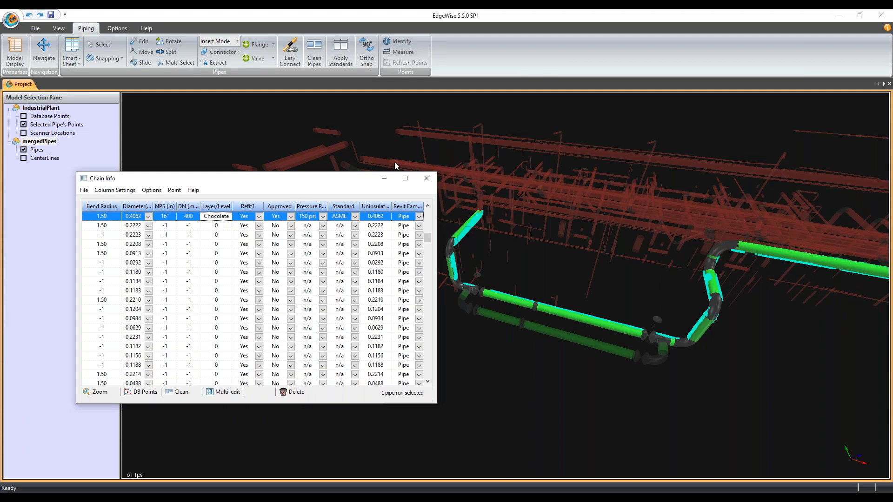
click(523, 283)
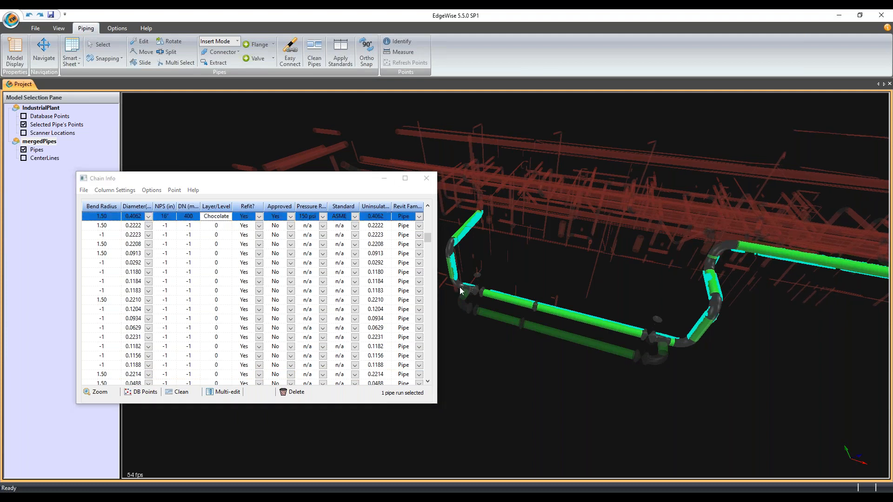
click(425, 181)
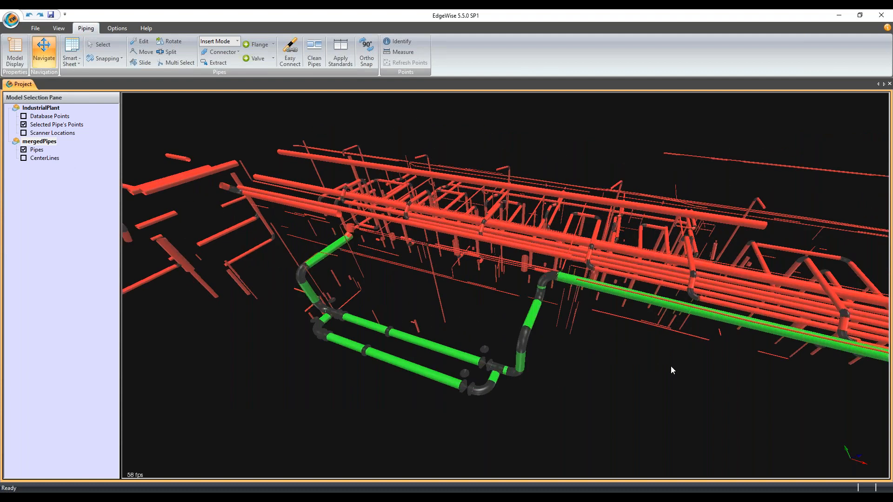
- Show the database points of the IndustrialPlant scan over the double-pipe loop and the pipe rack behind it
drag(670, 367, 496, 347)
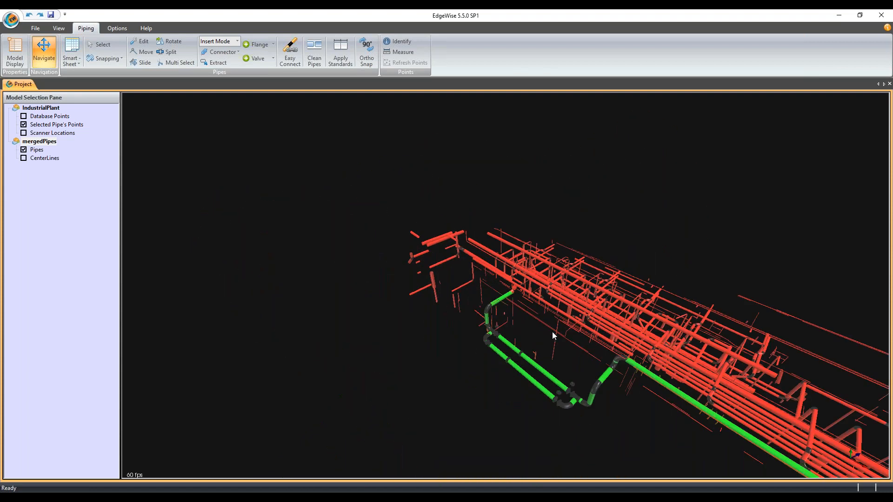
scroll(556, 333, up, 4)
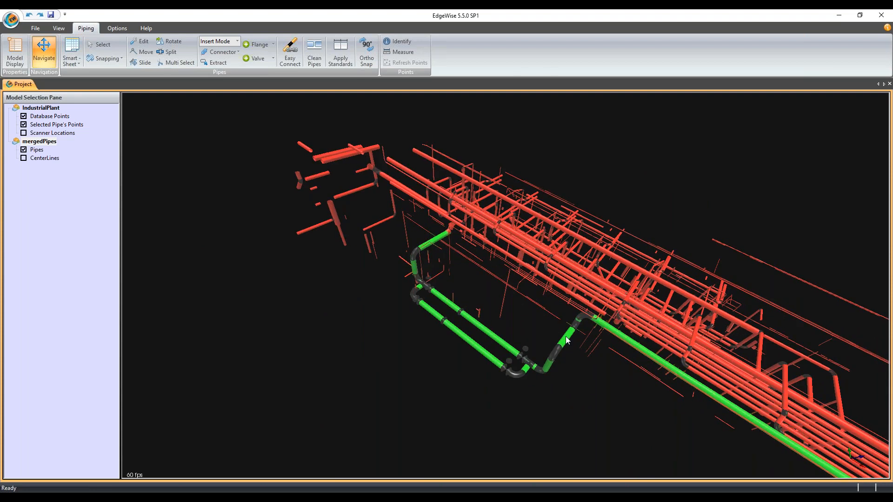
scroll(565, 338, up, 5)
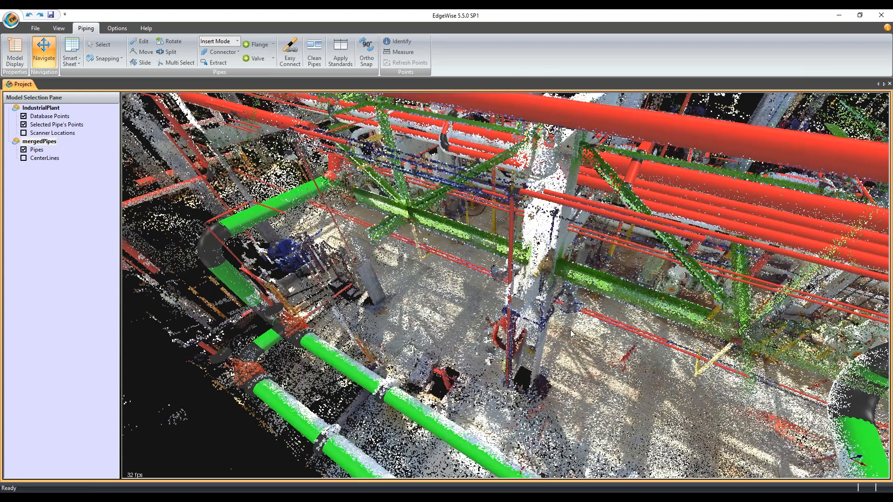
scroll(570, 330, up, 5)
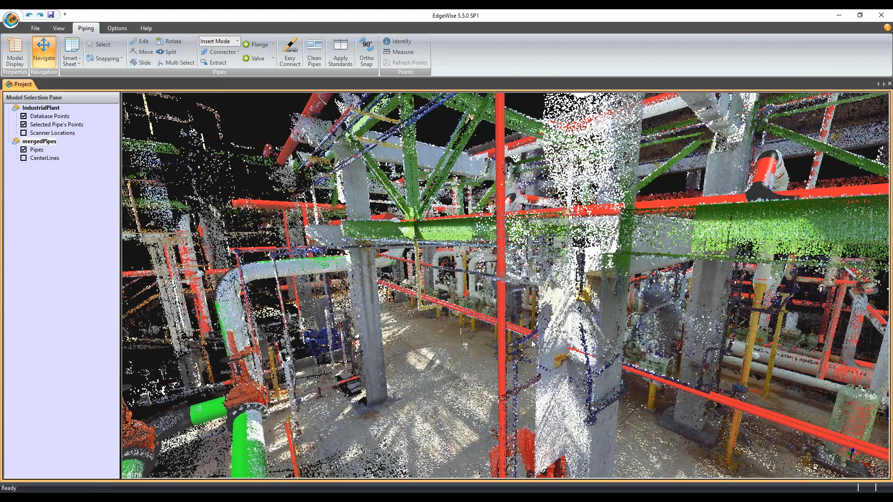
scroll(539, 337, up, 4)
scroll(504, 311, up, 4)
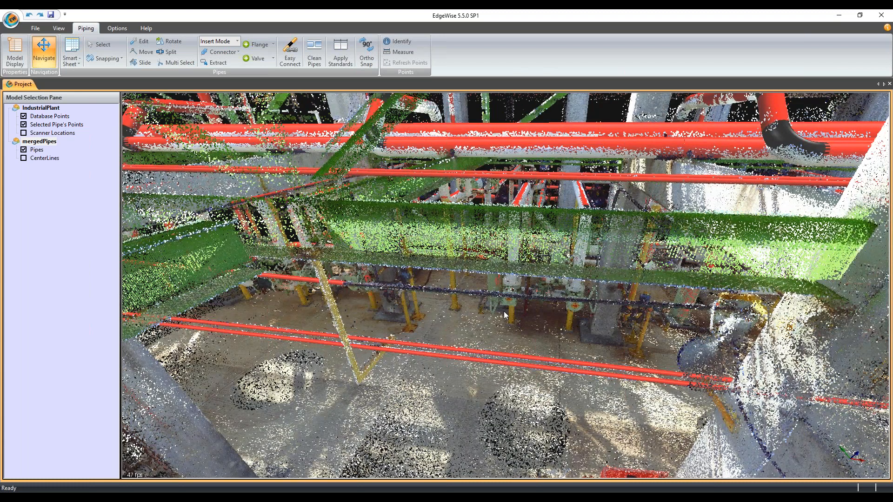
scroll(512, 311, up, 2)
- Extract the missing stretch of the thin horizontal pipe that runs below the green beam in the point cloud
drag(512, 311, 699, 306)
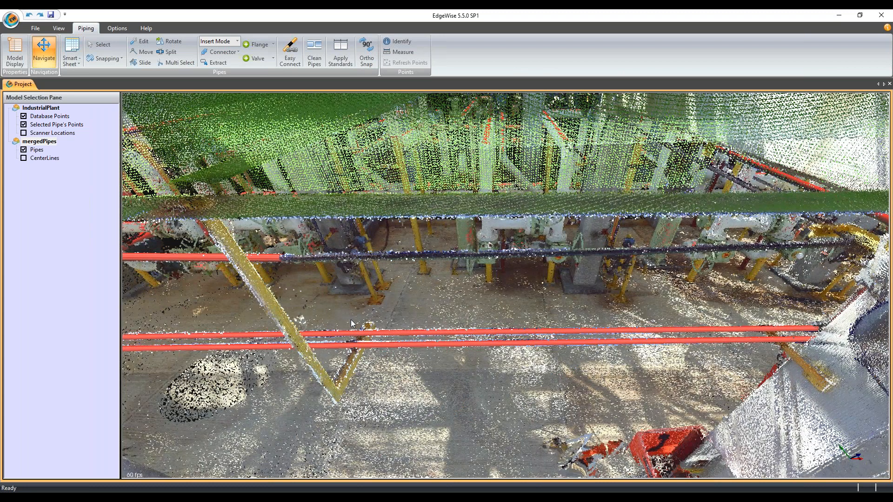
drag(350, 320, 326, 290)
drag(388, 265, 211, 423)
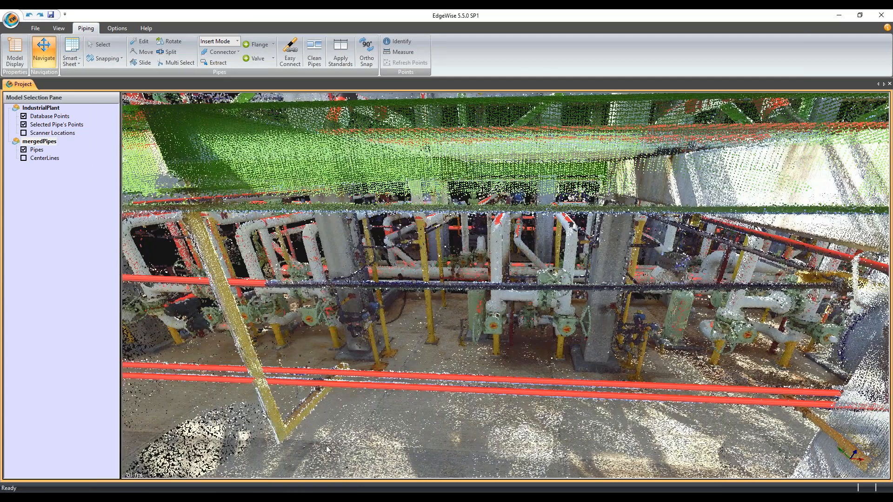
drag(403, 391, 171, 92)
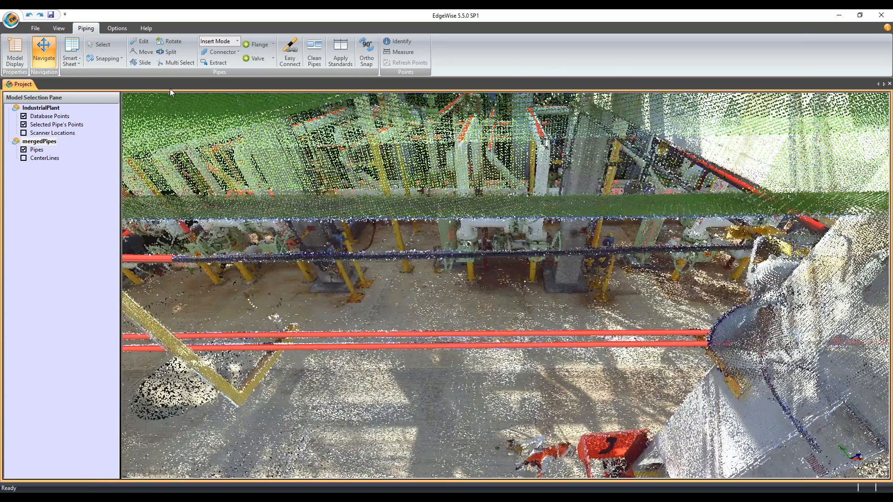
click(214, 62)
drag(226, 264, 698, 256)
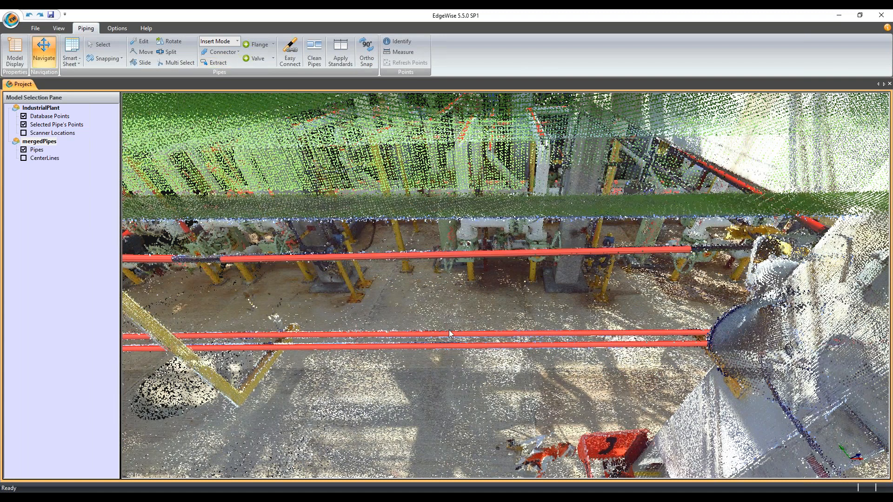
- Extract the unmodeled thin pipe running along the underside of the concrete beam toward the corner column
drag(448, 329, 564, 334)
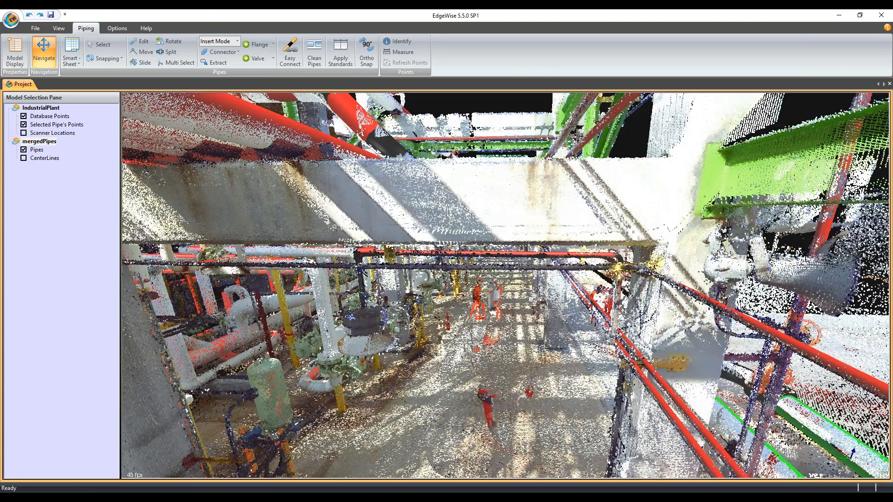
drag(493, 344, 503, 284)
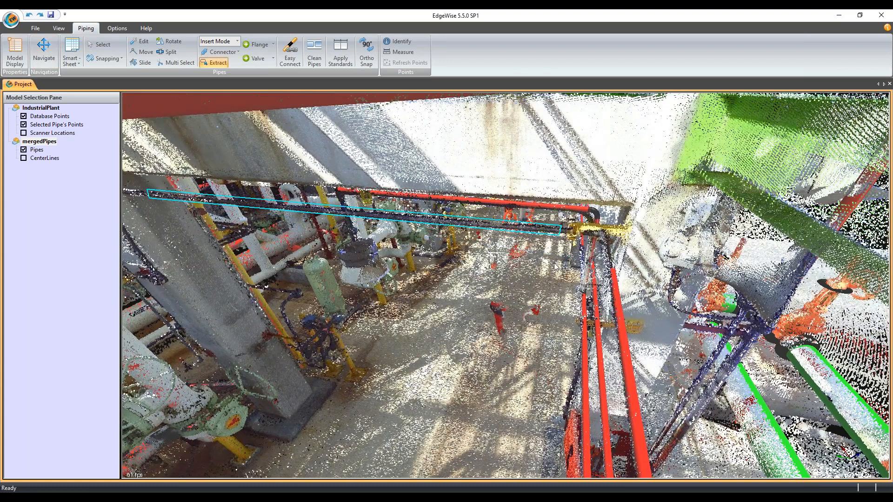
click(554, 266)
- Use connectors to join the extracted thin pipe to the neighboring pipes at the corner and across the gap
drag(528, 273, 533, 274)
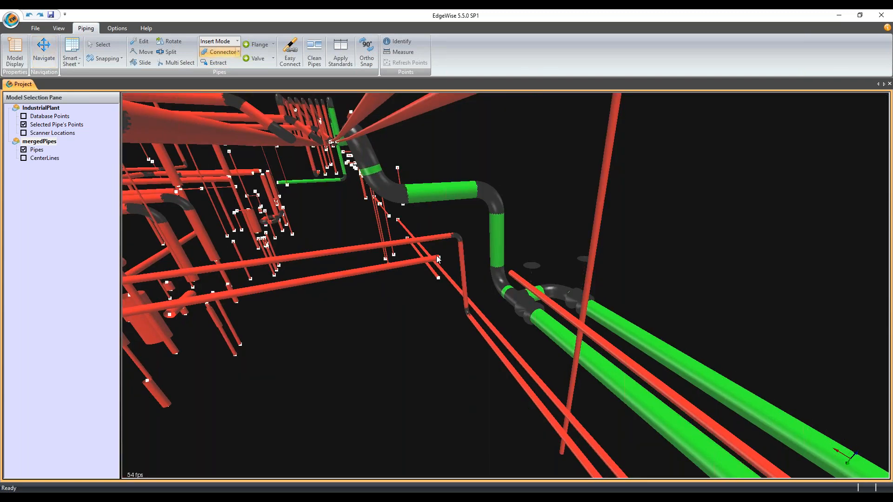
click(440, 257)
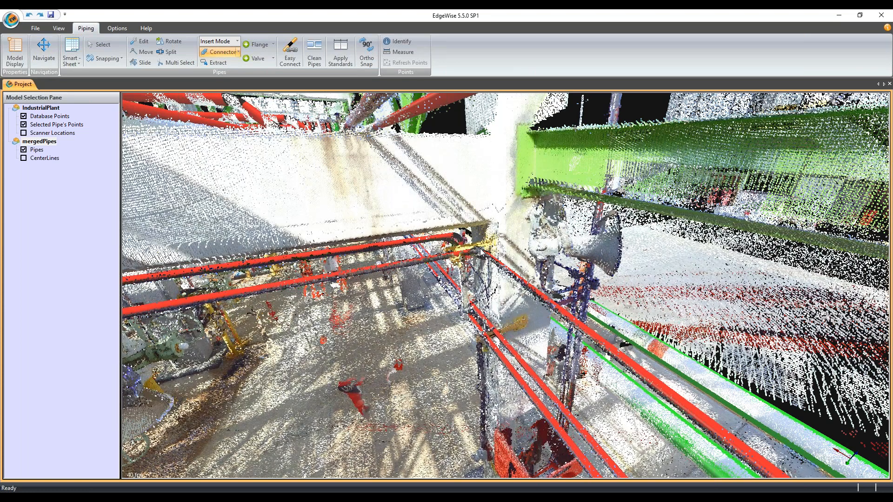
scroll(482, 251, up, 3)
drag(482, 252, 409, 269)
scroll(410, 270, up, 2)
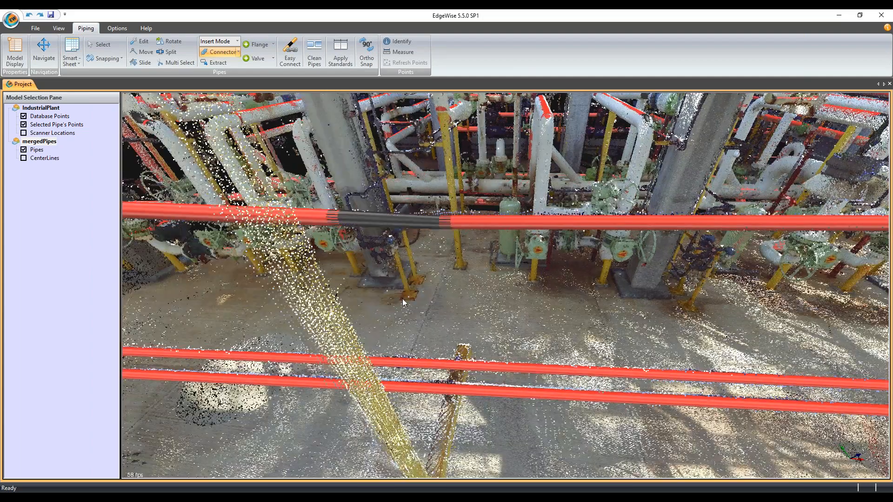
- Resize the thin pipe's corner elbow to a bend radius of 4.673 times the OD so it follows the scanned bend
scroll(403, 300, down, 1)
scroll(403, 300, down, 1)
drag(493, 348, 542, 367)
click(140, 41)
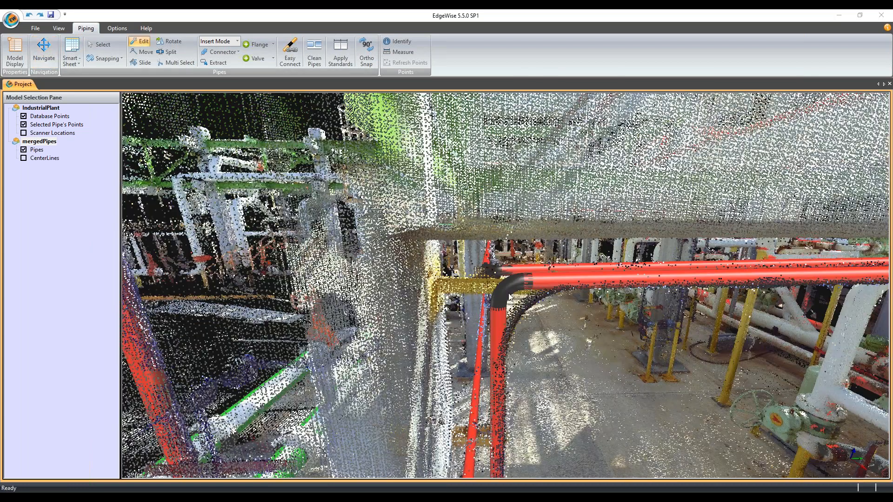
click(510, 297)
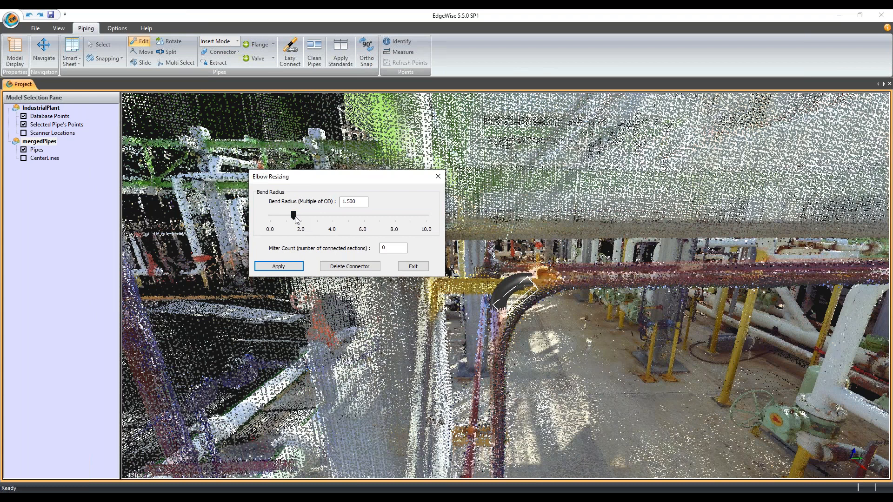
drag(295, 217, 344, 224)
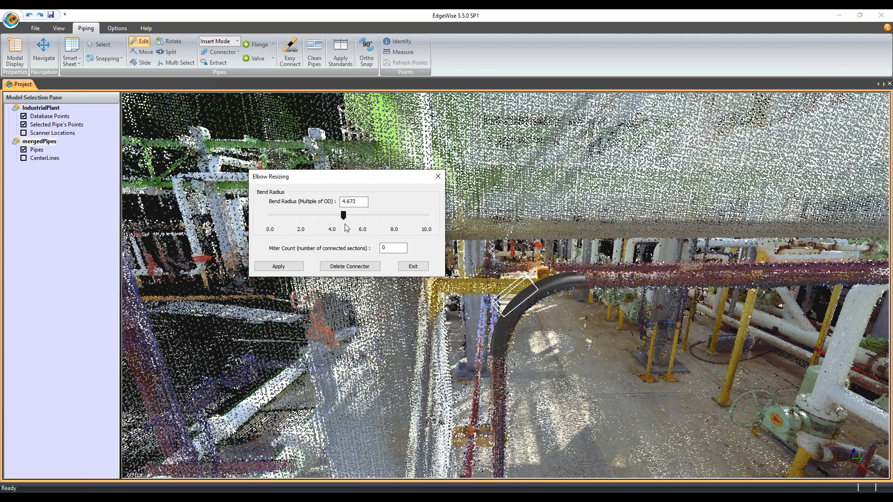
click(297, 267)
click(402, 266)
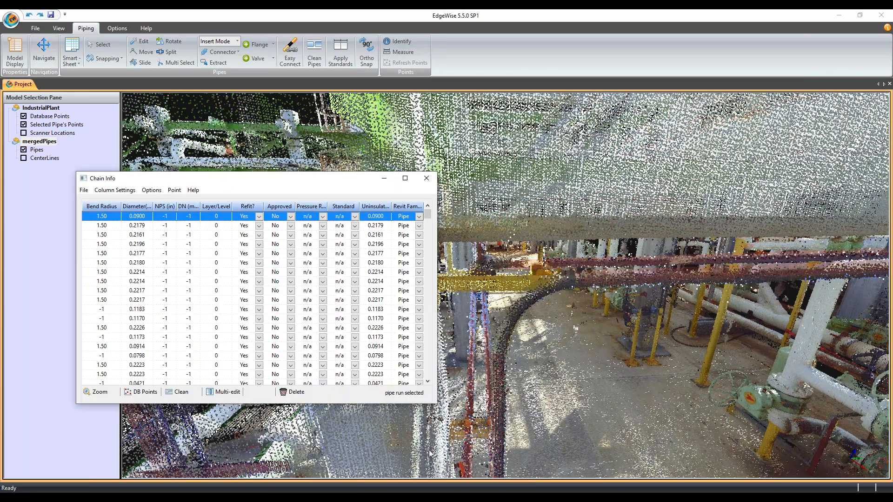
- Set the bend radius of the thin corner pipe's run to 4.5 in the data sheet
click(607, 279)
click(102, 374)
text(4.5)
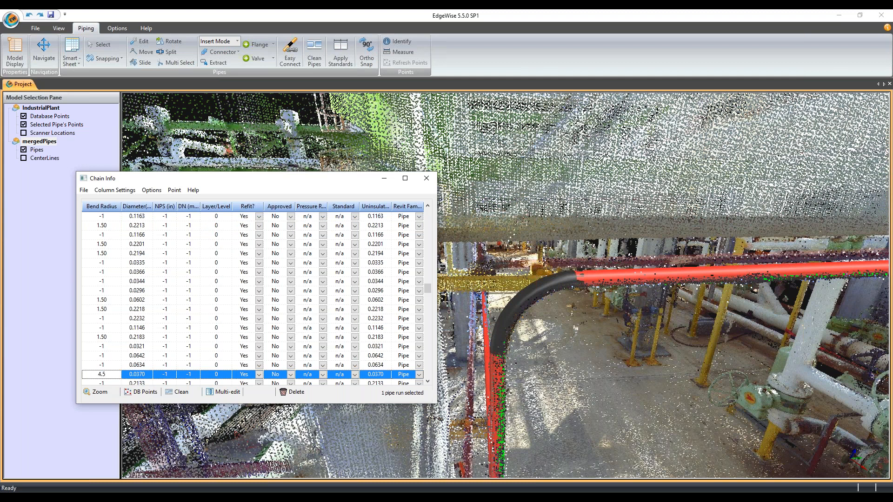
- Commit the 4.5 bend radius entered for the thin corner pipe's run and close the data sheet
key(Return)
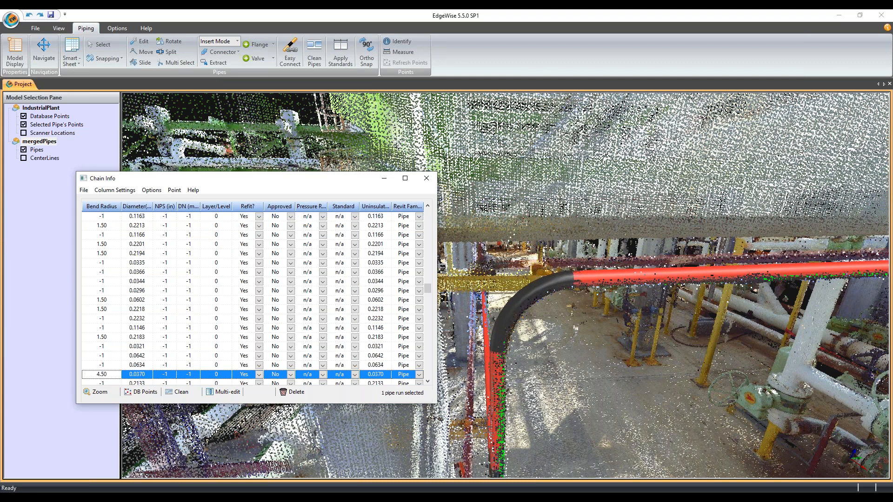
click(424, 182)
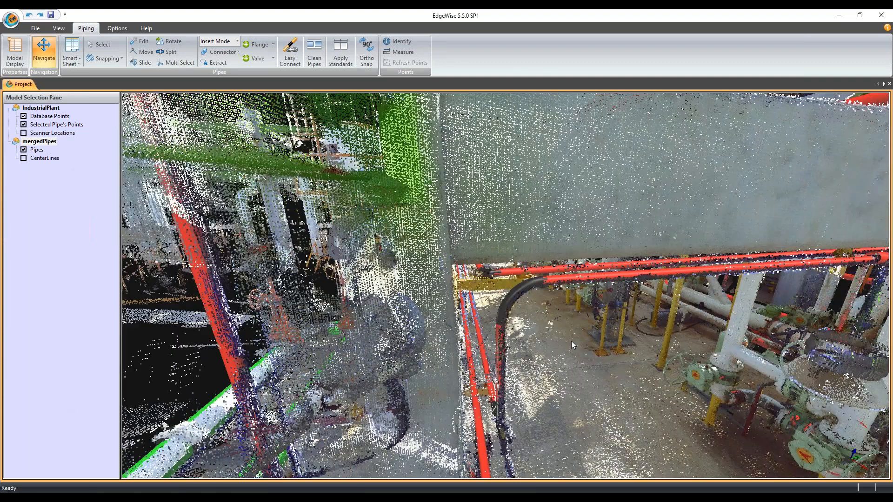
- Delete the elbow that joins the vertical thin pipe to the horizontal thin pipe at the concrete column
drag(572, 345, 633, 286)
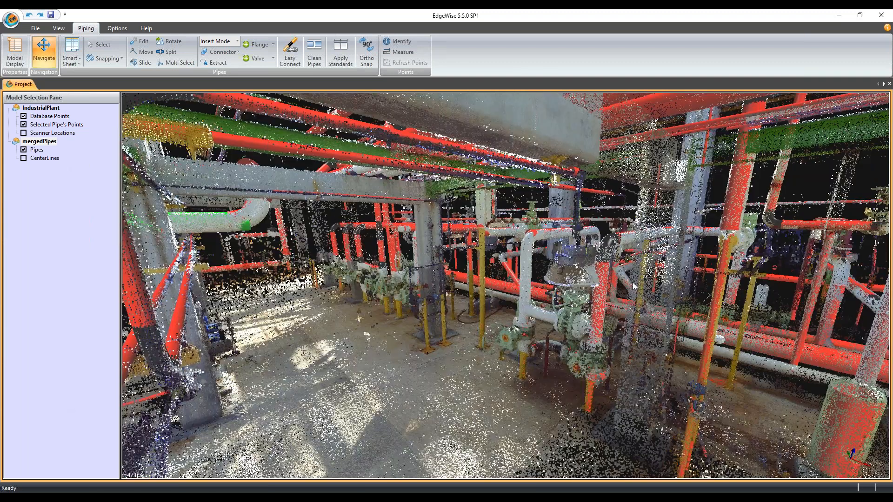
key(d)
drag(546, 230, 524, 297)
scroll(376, 255, up, 4)
key(d)
double_click(524, 294)
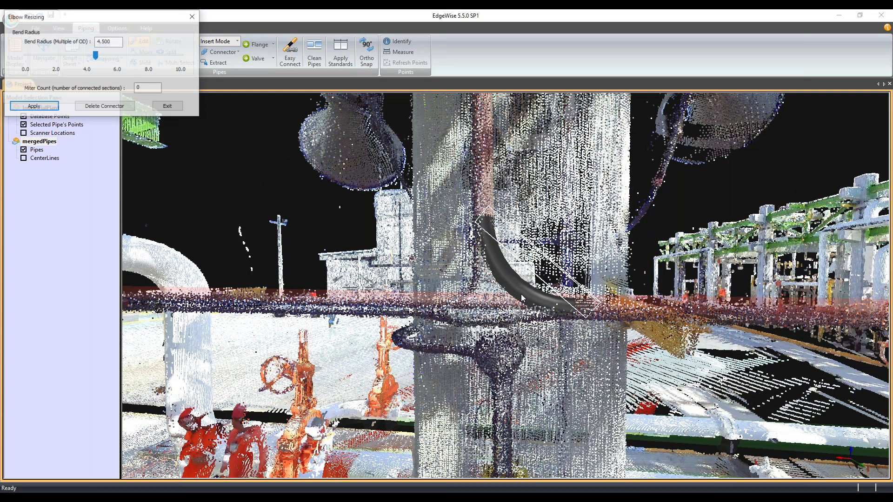
key(Delete)
key(Escape)
- Connect the collinear thin pipes across the column and clean the chain, merging collinear pipes with a 0.0100 m tolerance
drag(507, 319, 474, 352)
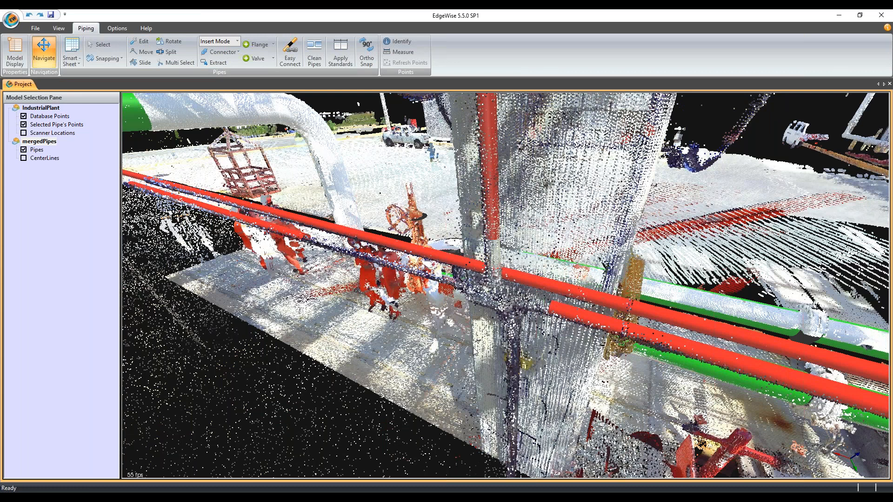
drag(321, 238, 553, 314)
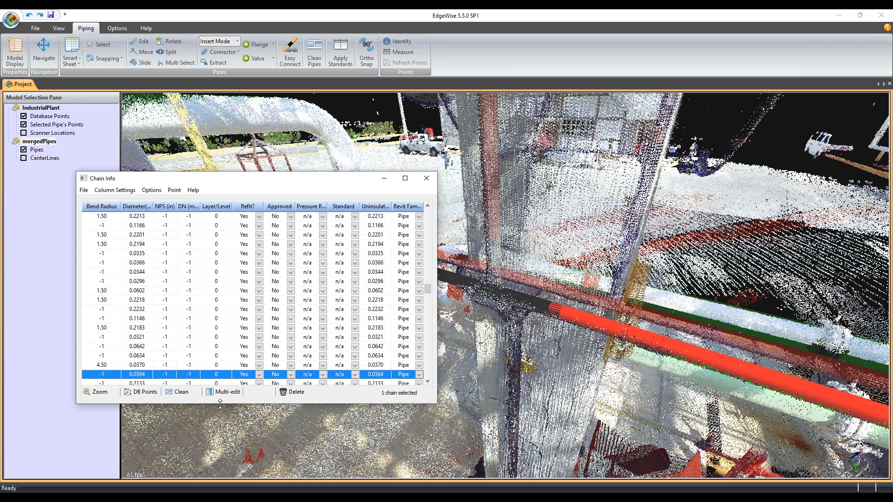
click(178, 391)
click(257, 318)
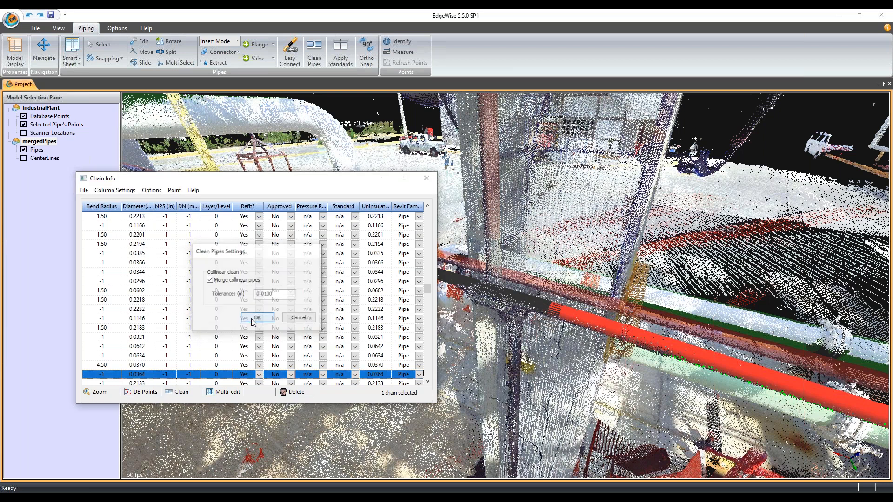
click(430, 184)
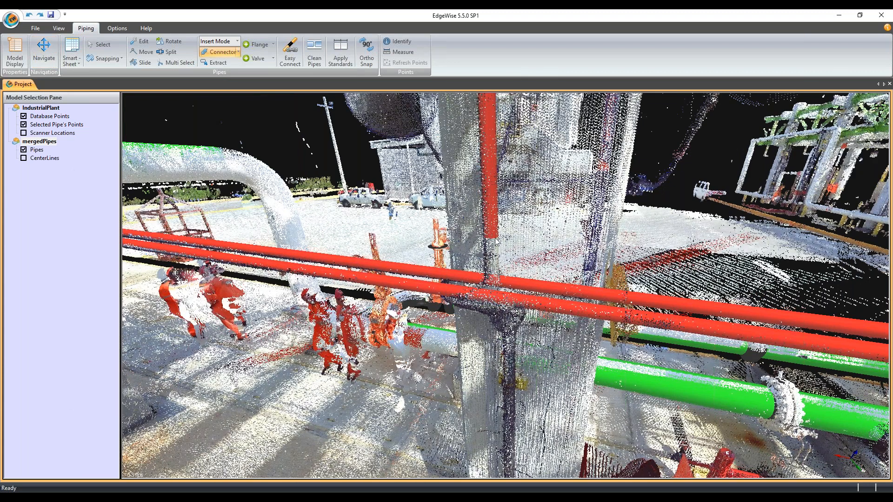
- Assign the ASME standard to the horizontal thin pipe and the vertical thin pipe meeting at the column
click(515, 275)
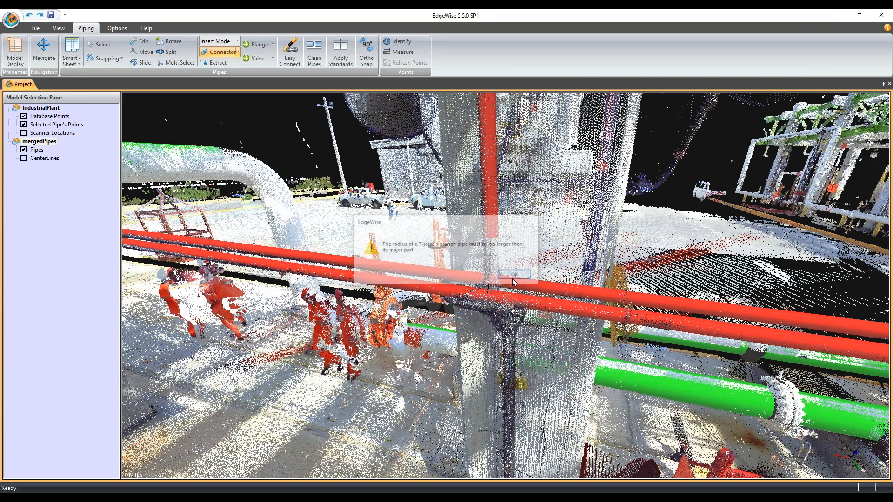
double_click(486, 297)
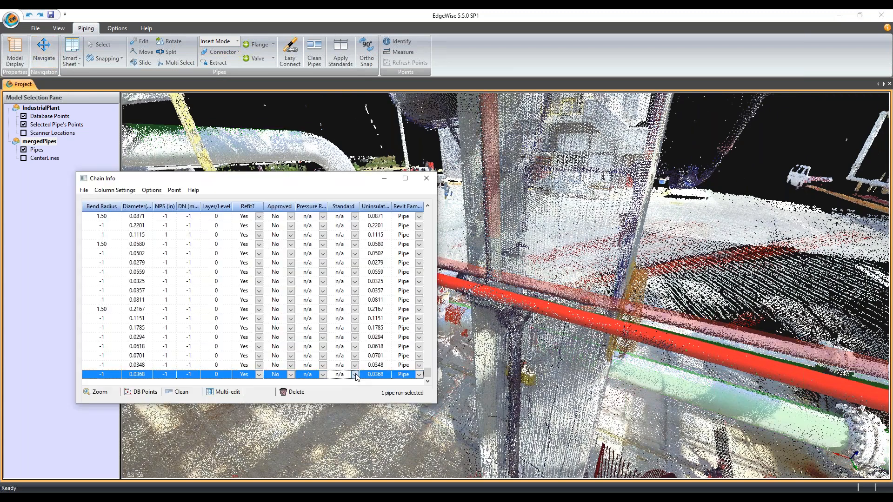
click(355, 374)
click(333, 389)
double_click(495, 231)
click(355, 216)
click(325, 235)
click(426, 179)
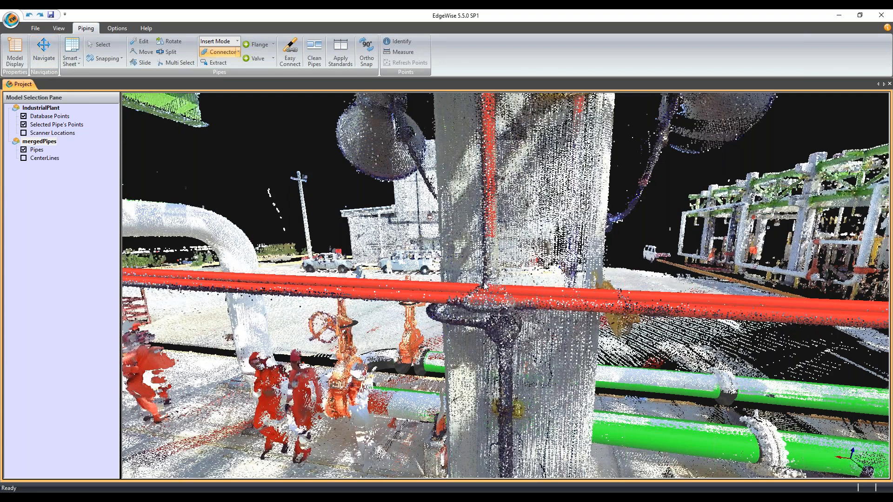
- Join the vertical thin pipe to the horizontal run at the column with a T connector
click(486, 256)
click(486, 298)
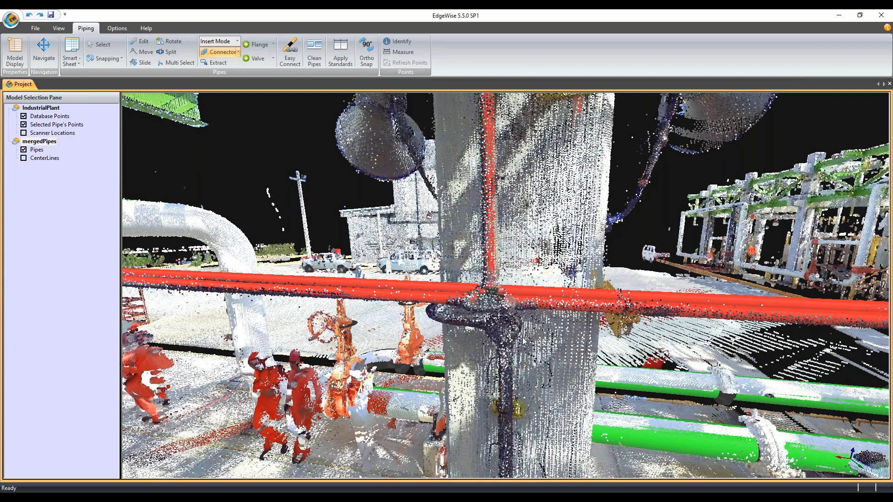
drag(513, 340, 612, 336)
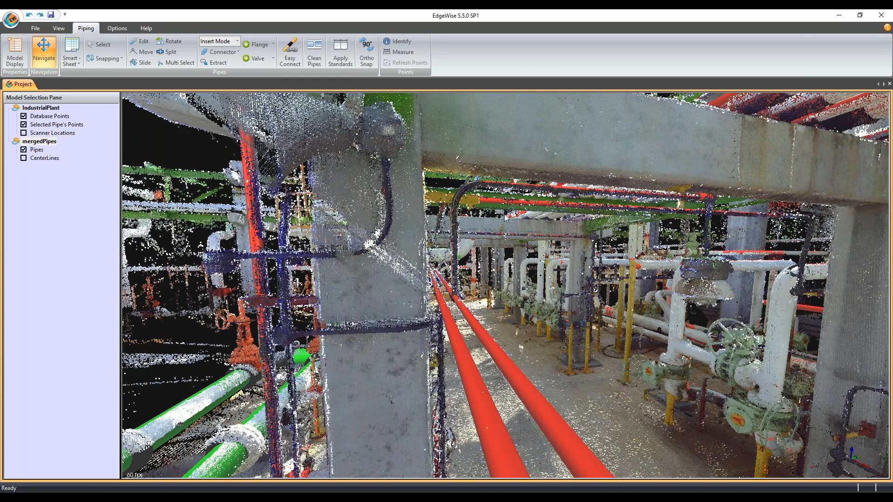
- Examine the horizontal thin pipe's standardized values and the list of available diameters in the data sheet
scroll(545, 279, up, 3)
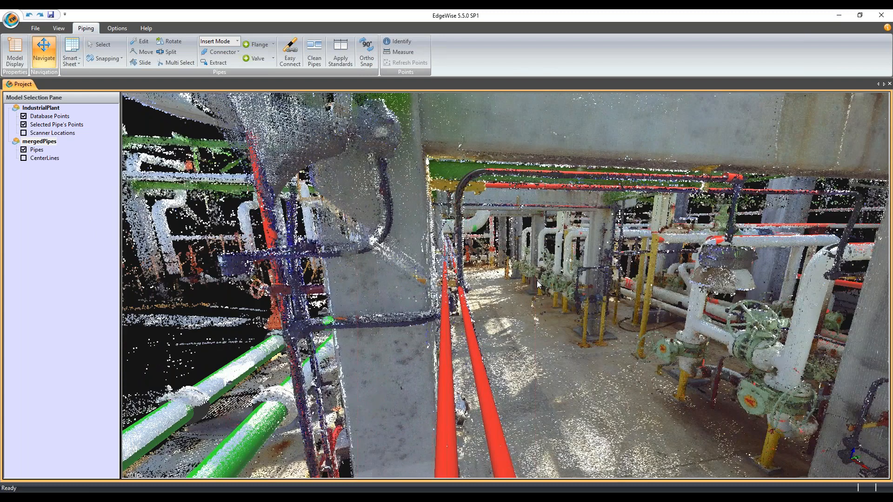
scroll(537, 281, up, 3)
scroll(535, 289, up, 3)
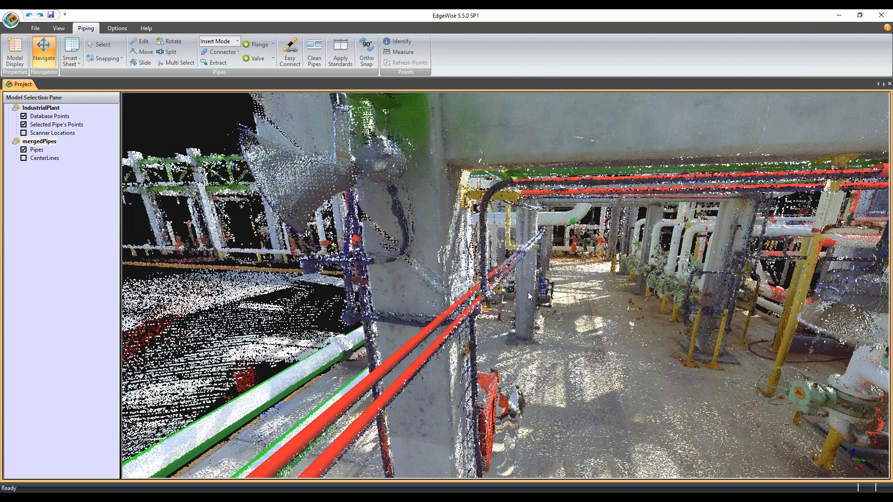
scroll(529, 302, up, 3)
drag(528, 311, 476, 314)
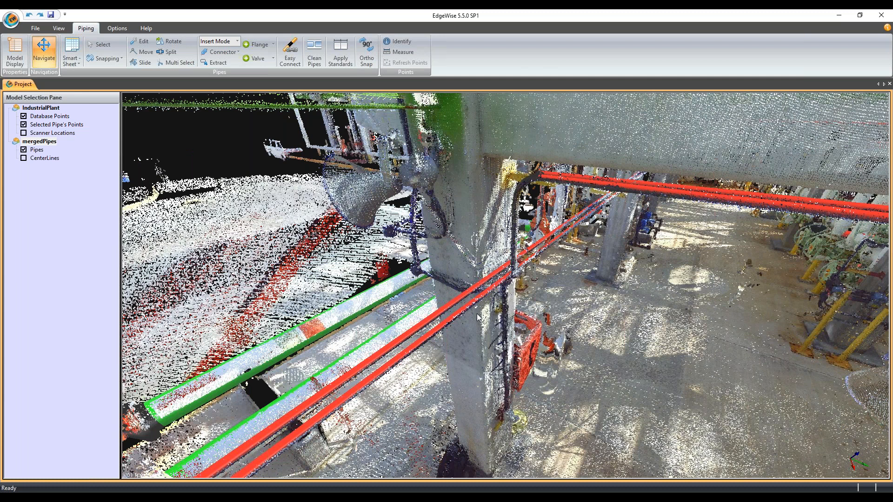
double_click(477, 316)
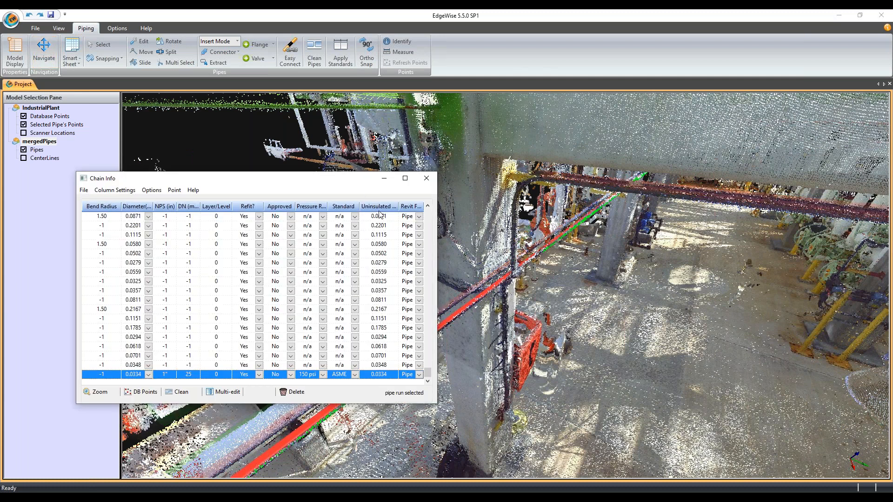
drag(436, 229, 502, 228)
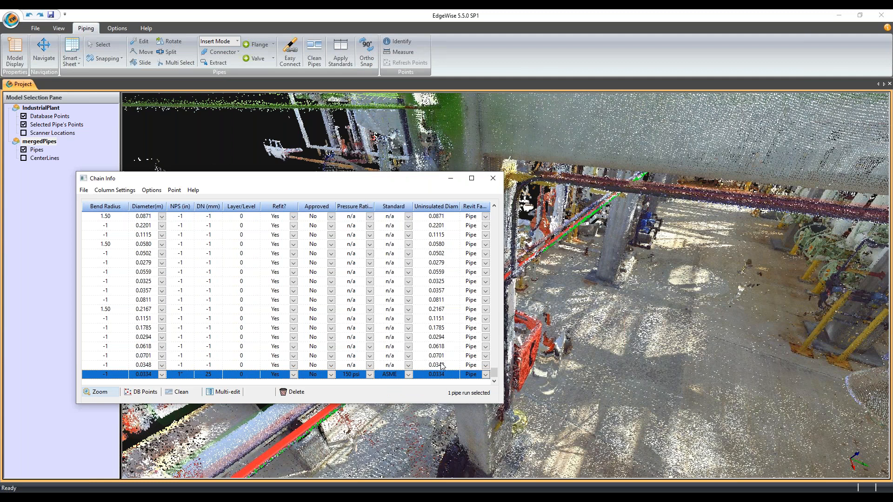
click(158, 376)
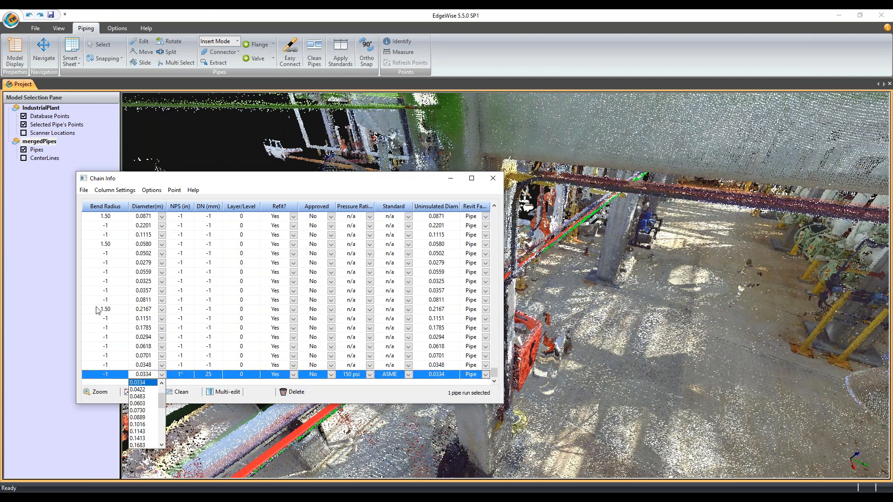
scroll(140, 421, up, 1)
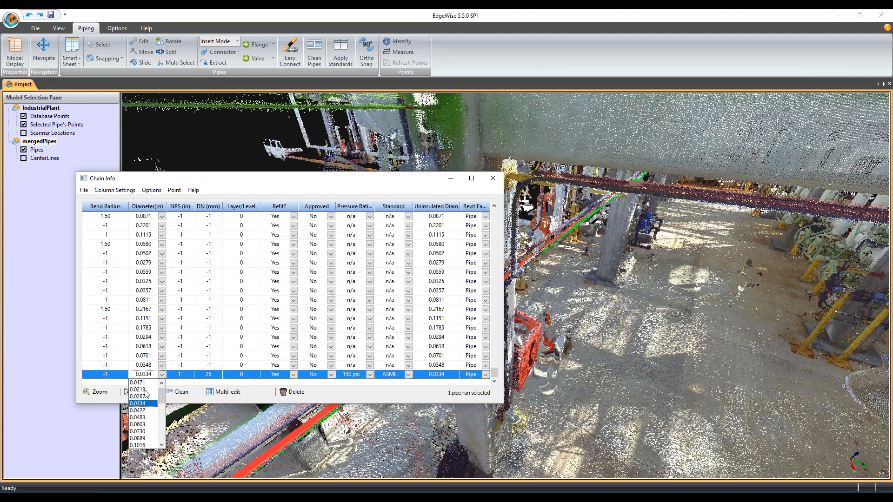
click(493, 179)
click(495, 183)
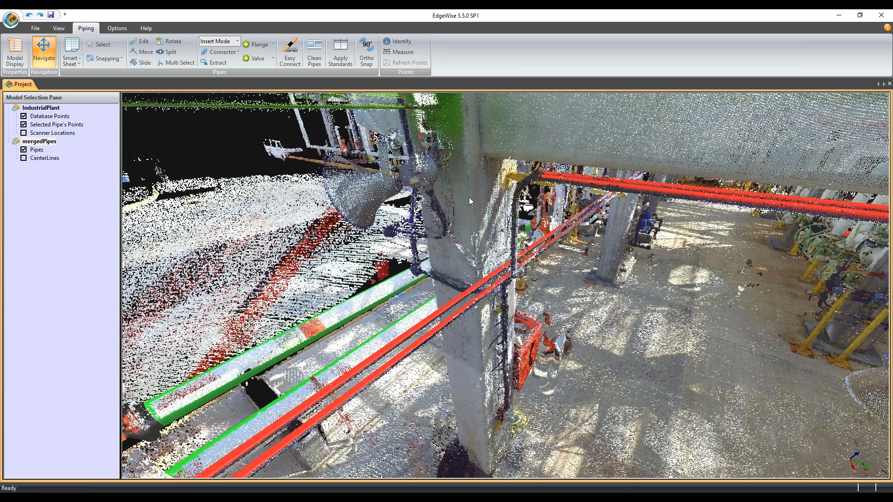
- Look over the modeled pipes against the point cloud around the columns and along the overhead pipe rack
drag(609, 286, 557, 333)
scroll(551, 231, up, 1)
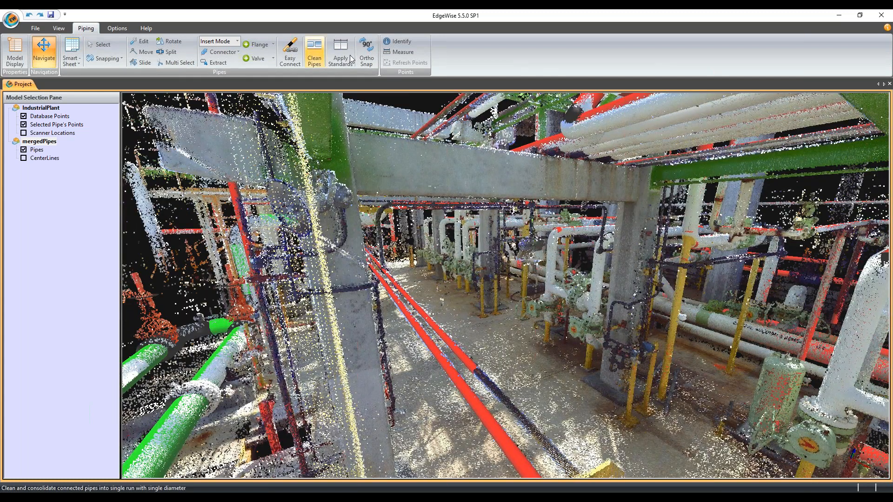
drag(459, 142, 437, 159)
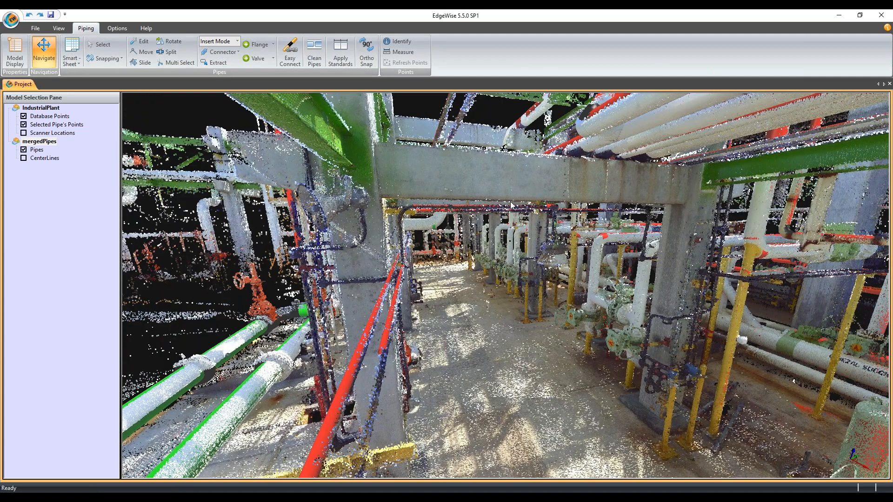
drag(511, 202, 556, 246)
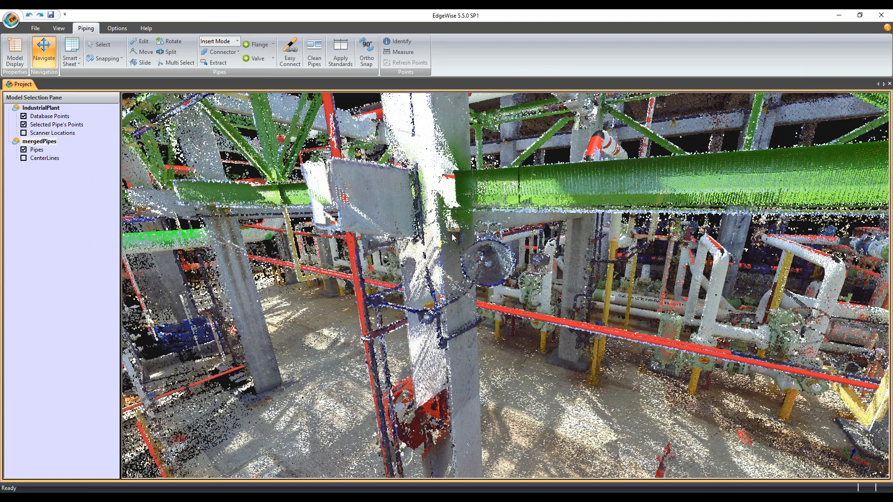
drag(452, 234, 387, 167)
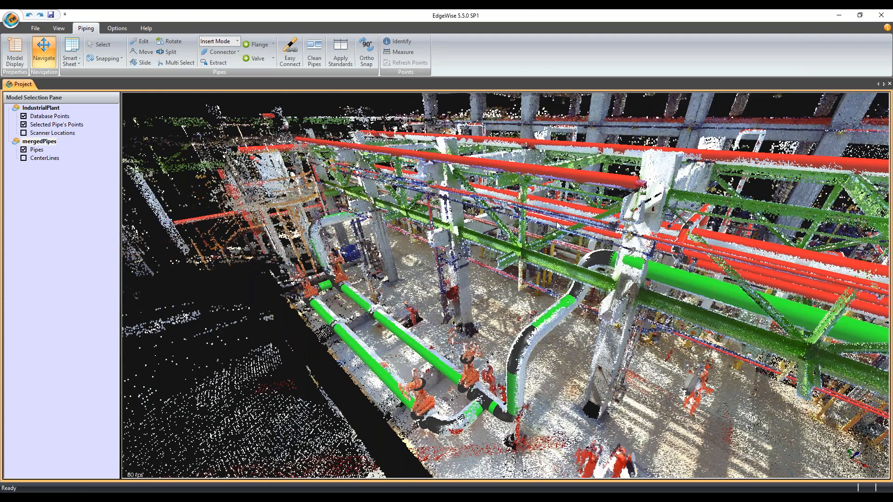
drag(557, 225, 426, 186)
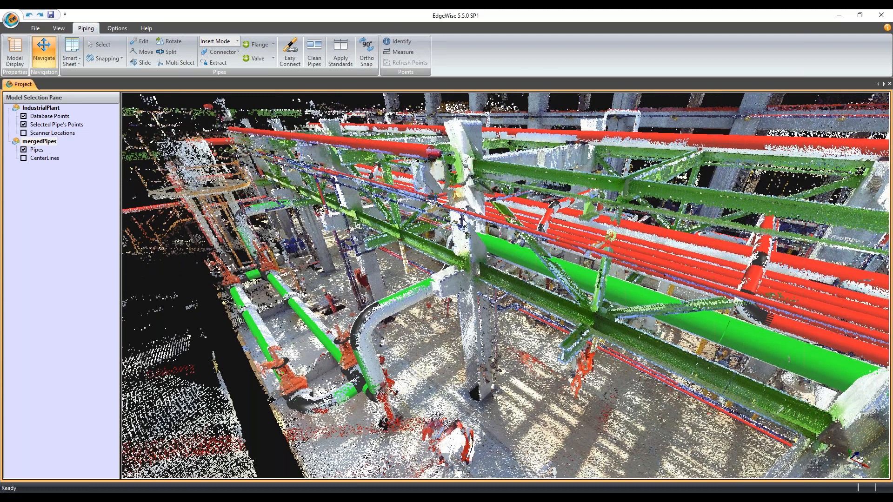
drag(461, 222, 318, 259)
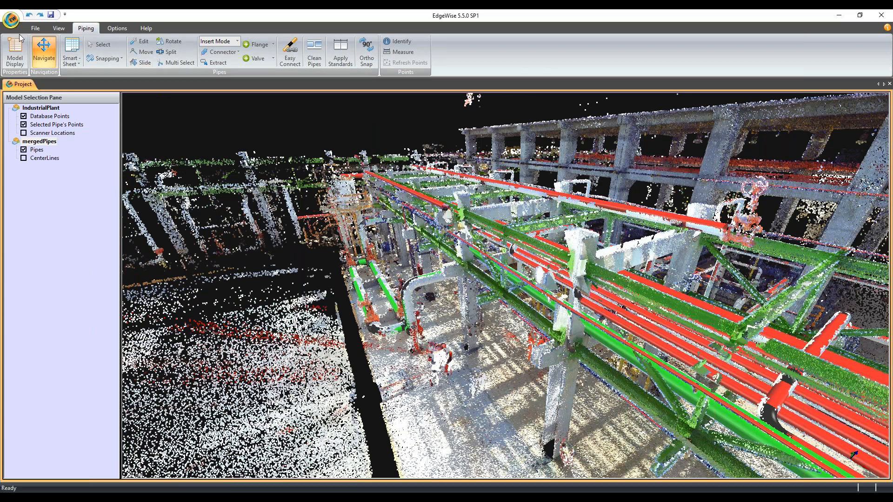
click(35, 28)
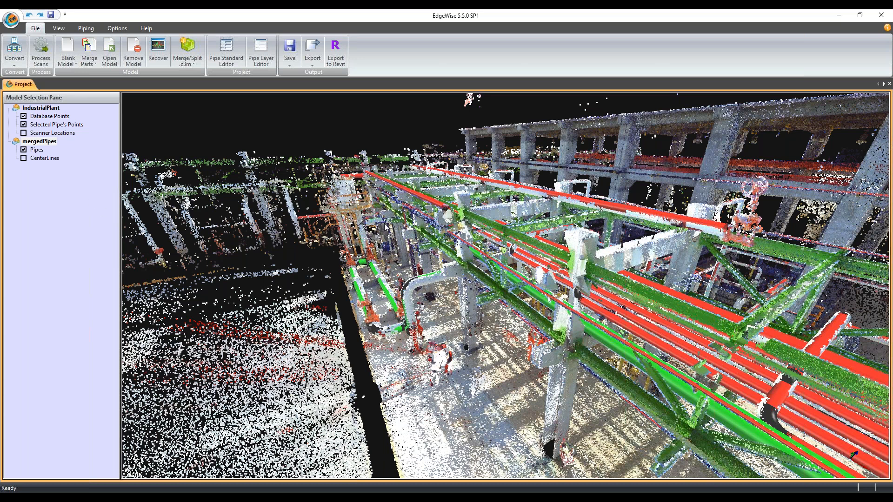
- Set the Revit family of the long horizontal thin run to Conduit in the data sheet
drag(336, 349, 438, 340)
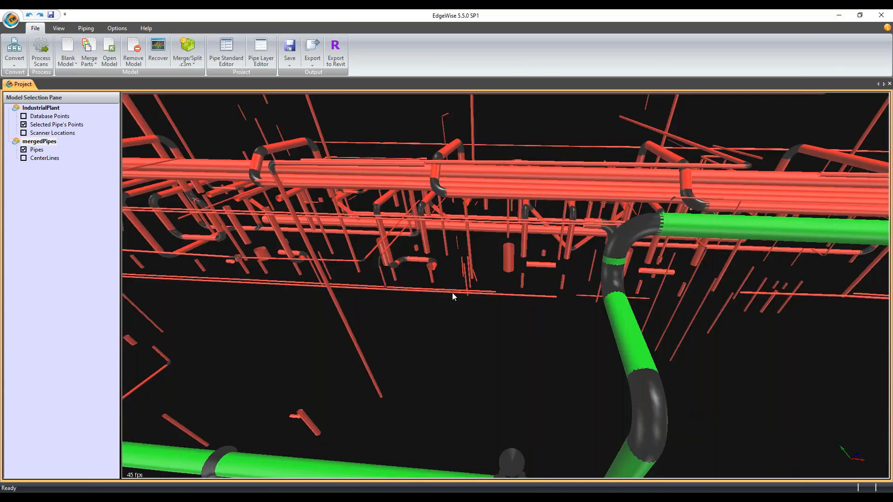
key(i)
drag(462, 286, 630, 281)
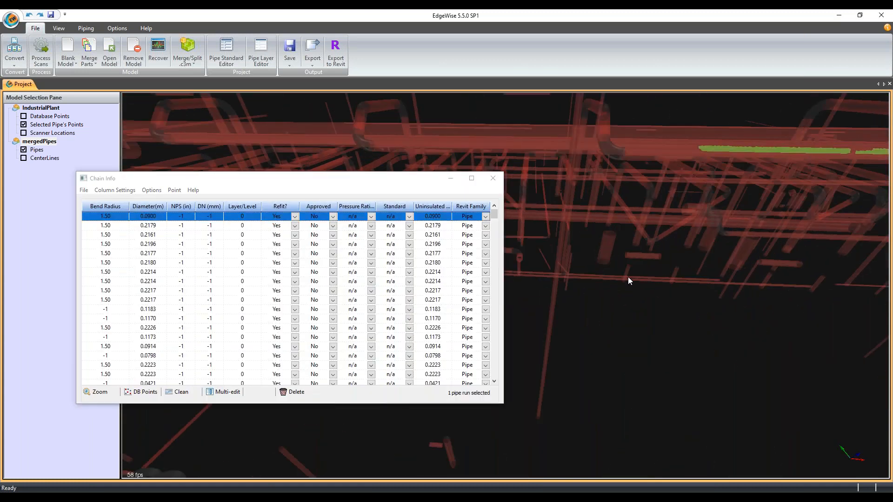
click(628, 277)
scroll(592, 313, up, 5)
drag(592, 313, 587, 319)
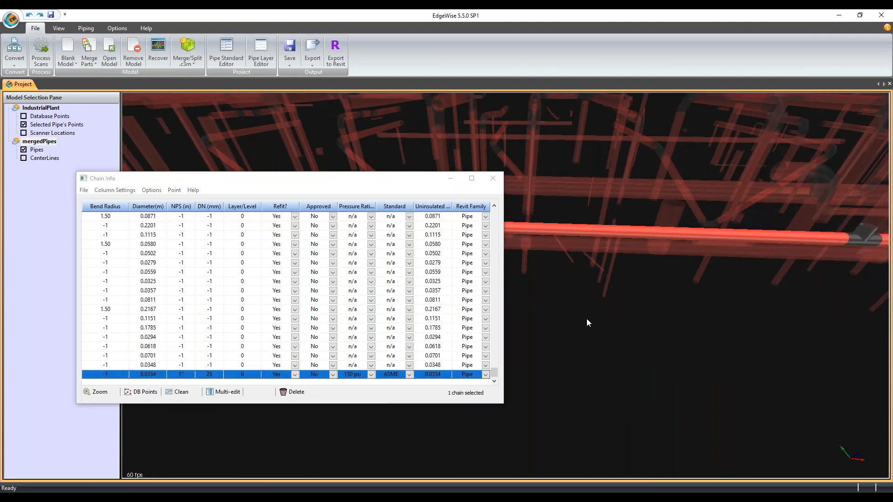
scroll(587, 319, down, 3)
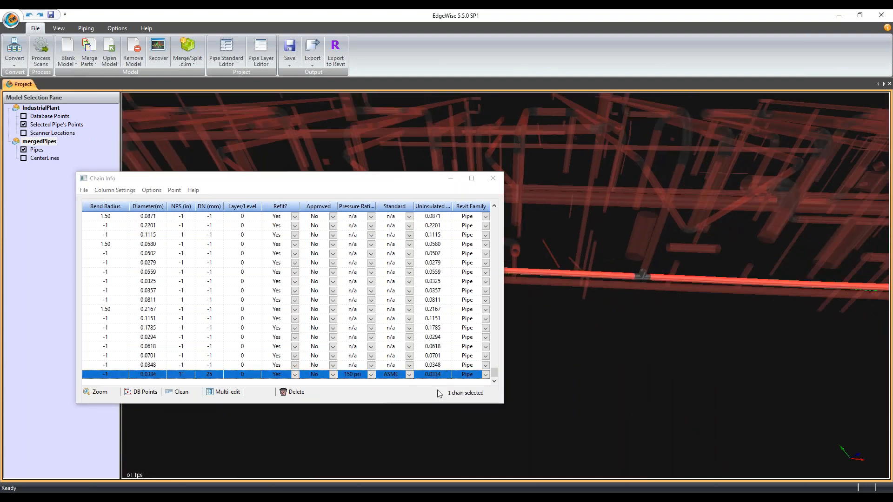
click(486, 374)
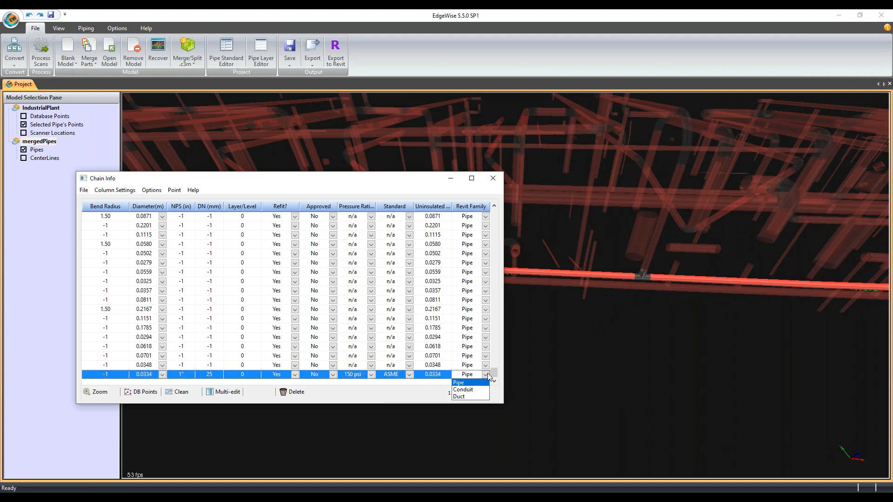
click(463, 390)
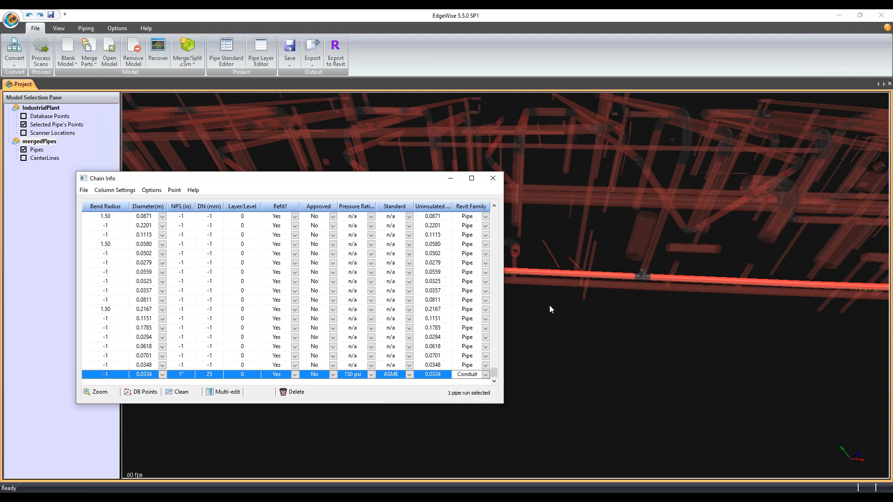
- Set the Revit family of the bent vertical thin run branching off it to Conduit
click(651, 249)
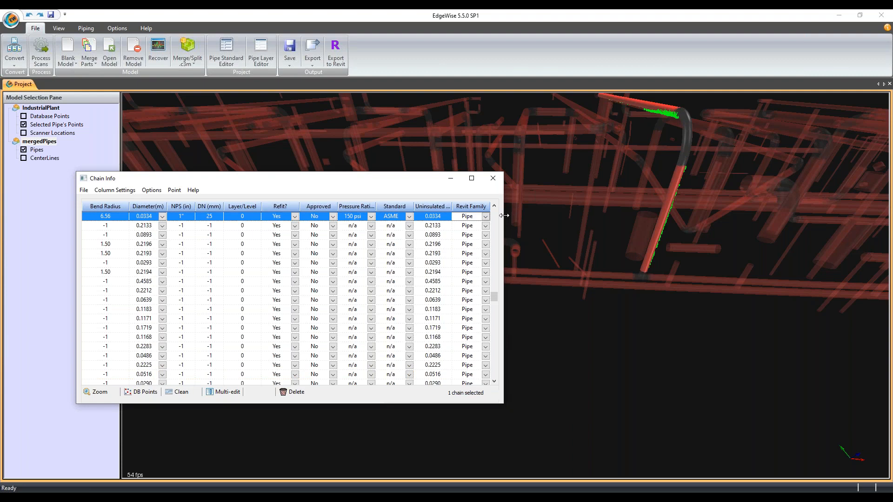
click(486, 217)
click(472, 232)
- Select the 0.0361 m pipe run and extend the data sheet selection up to the 0.0504 m row
drag(615, 311, 531, 379)
click(531, 380)
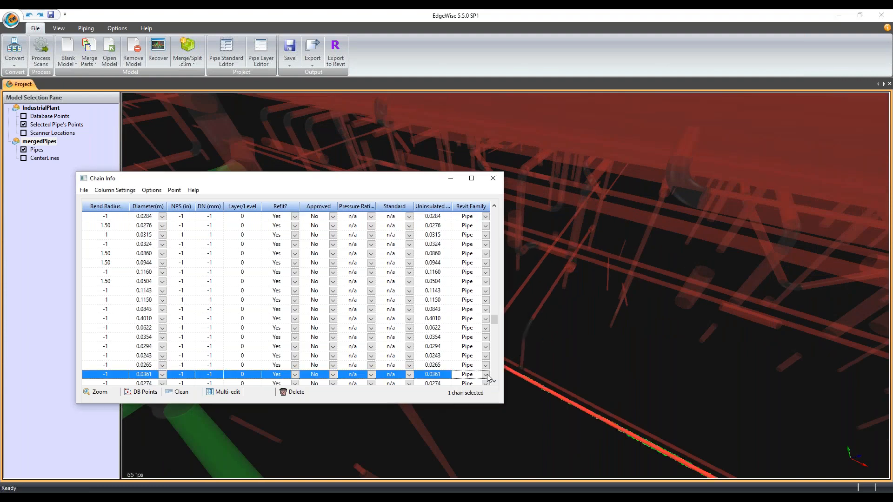
shift+click(384, 282)
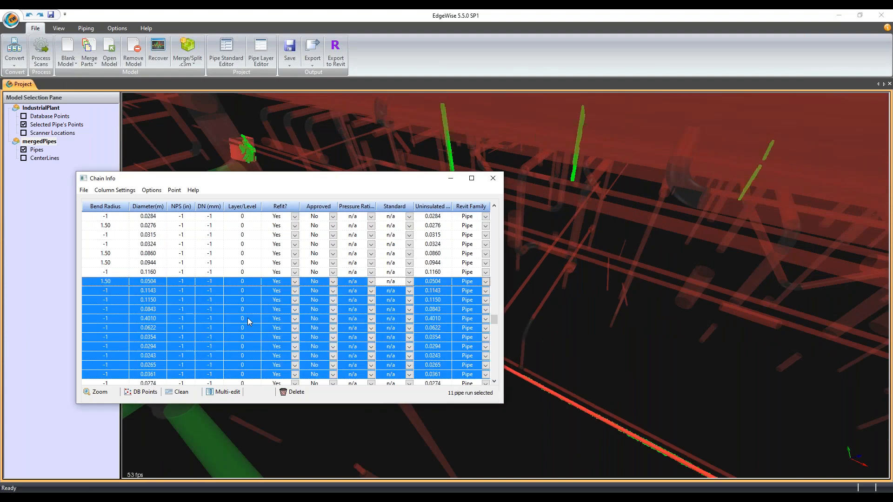
- Set the Revit family of the selected 0.0361 m diameter pipe run to Conduit, then dismiss the chain list and deselect the pipe
click(561, 400)
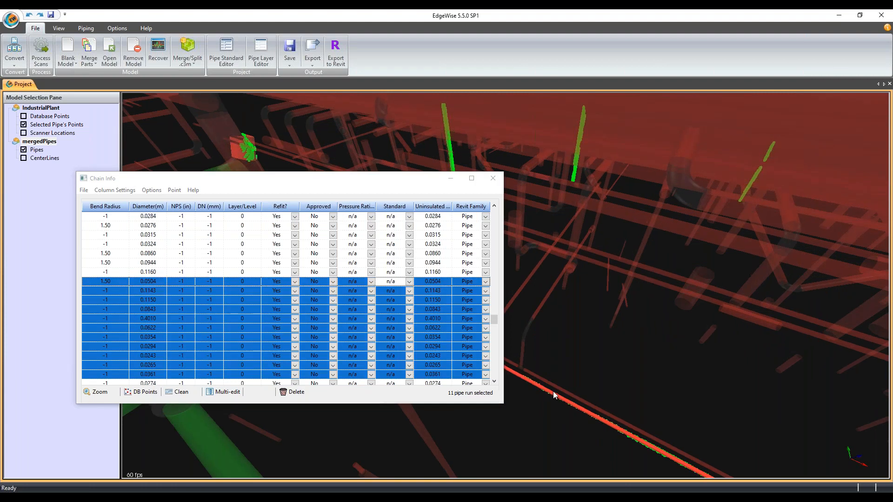
click(450, 375)
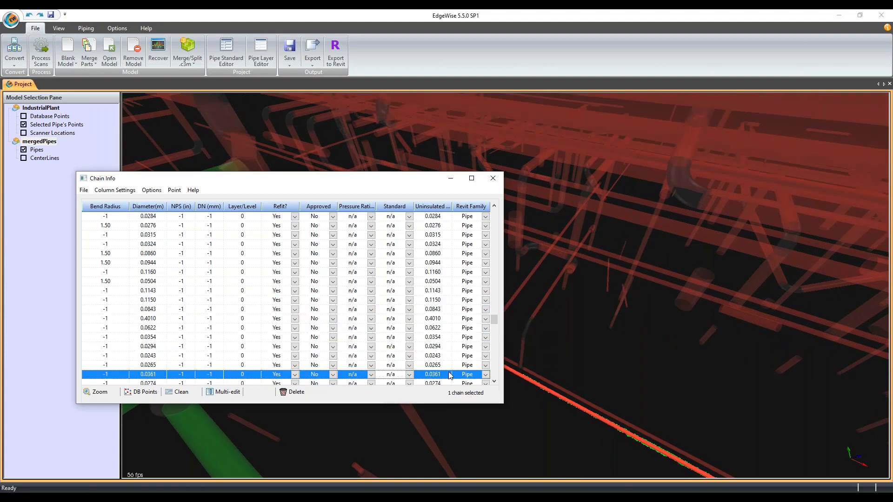
click(409, 375)
click(485, 375)
click(485, 375)
click(471, 390)
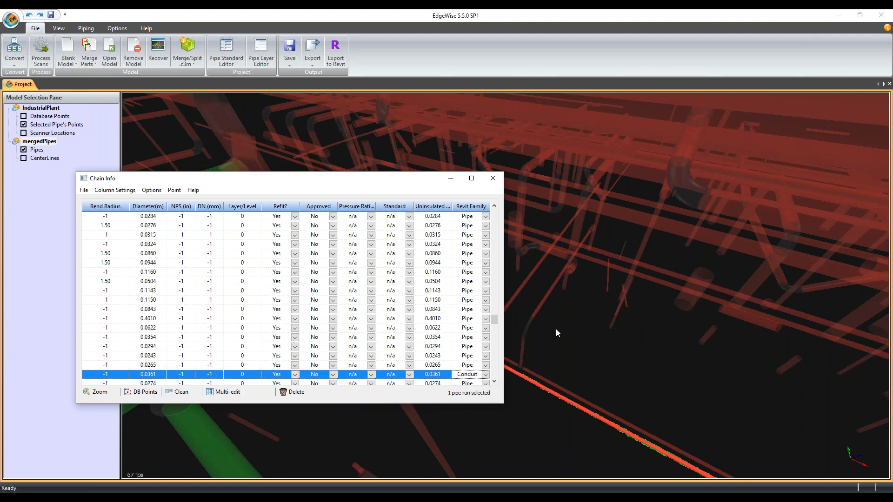
click(545, 336)
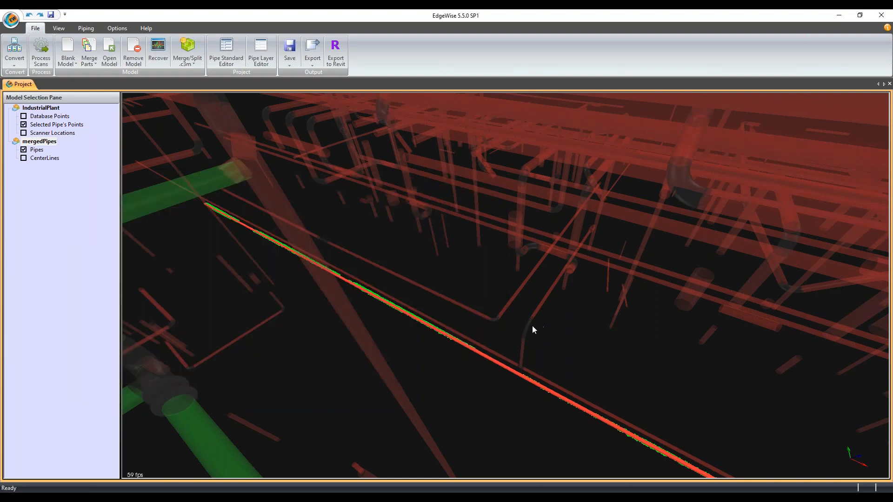
click(532, 326)
- Export the merged pipe model to Revit as mergedPipes.c3rvt in the Process Scans folder
drag(437, 389, 455, 378)
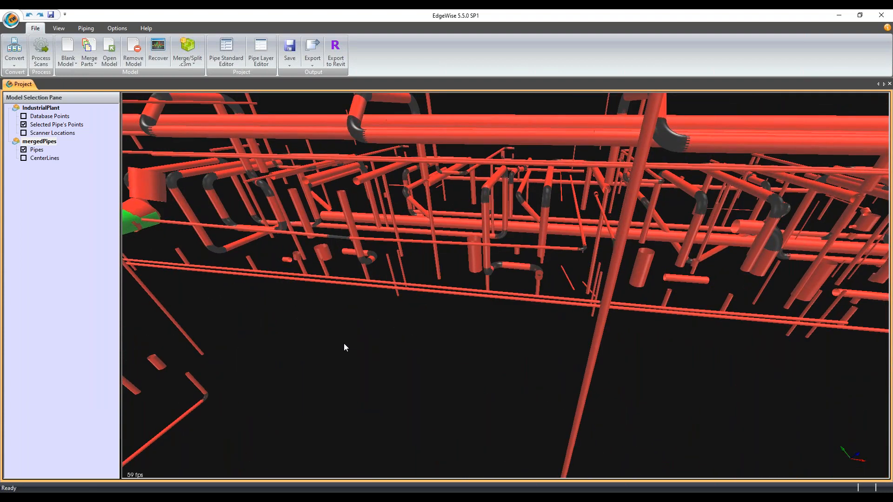
scroll(344, 343, down, 3)
middle_drag(340, 339, 397, 320)
scroll(397, 320, down, 2)
drag(397, 320, 461, 296)
scroll(463, 291, up, 2)
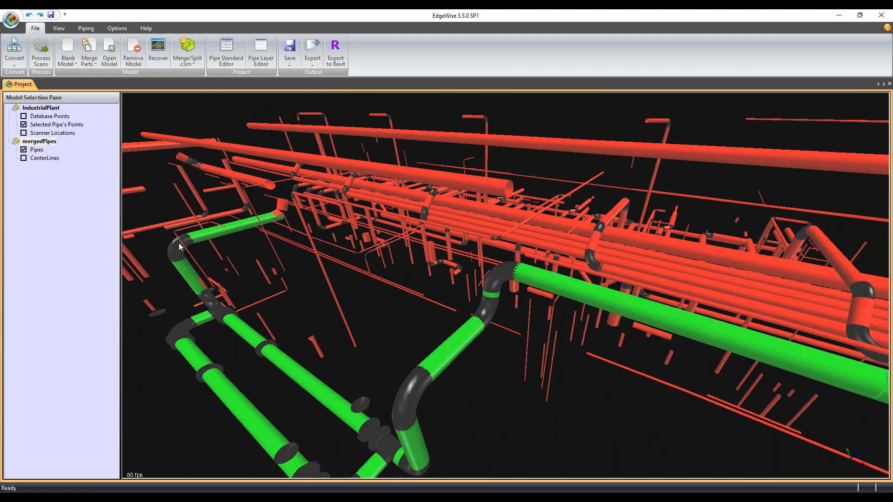
scroll(411, 271, down, 4)
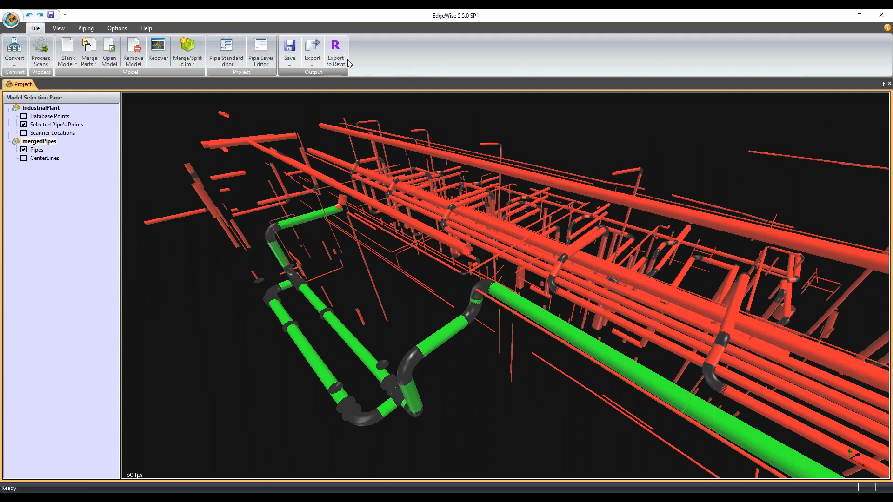
click(336, 53)
click(478, 283)
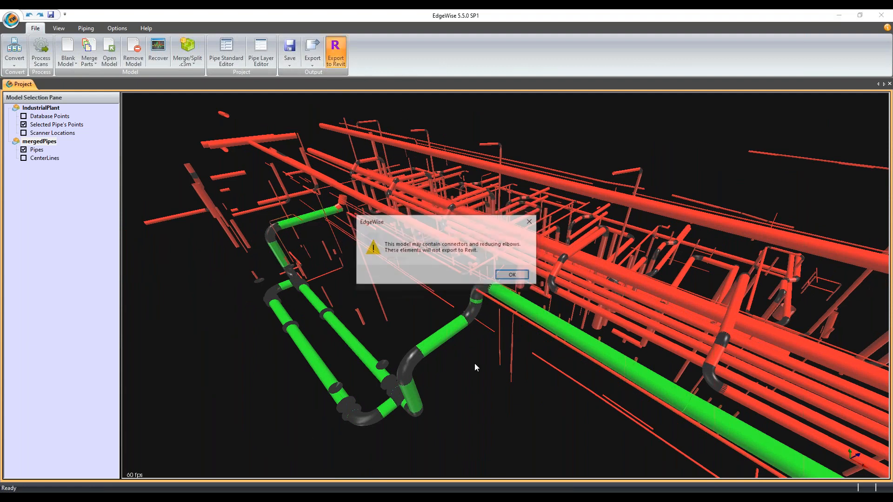
click(515, 279)
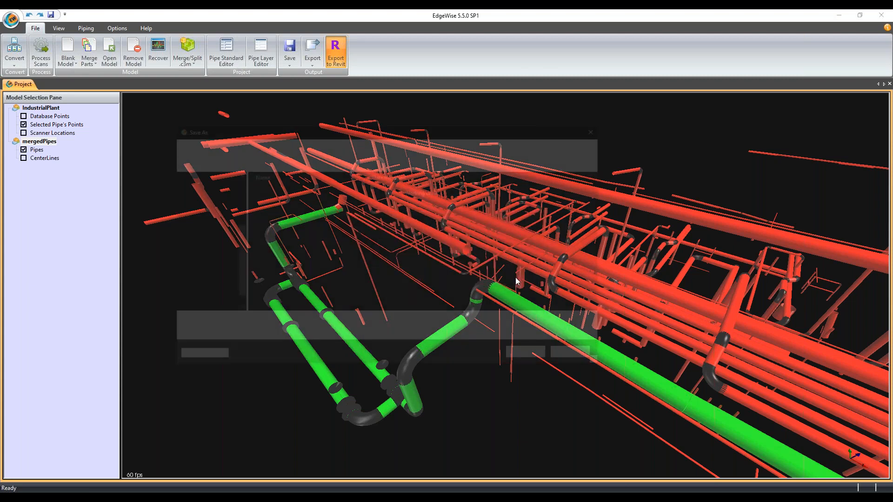
click(518, 357)
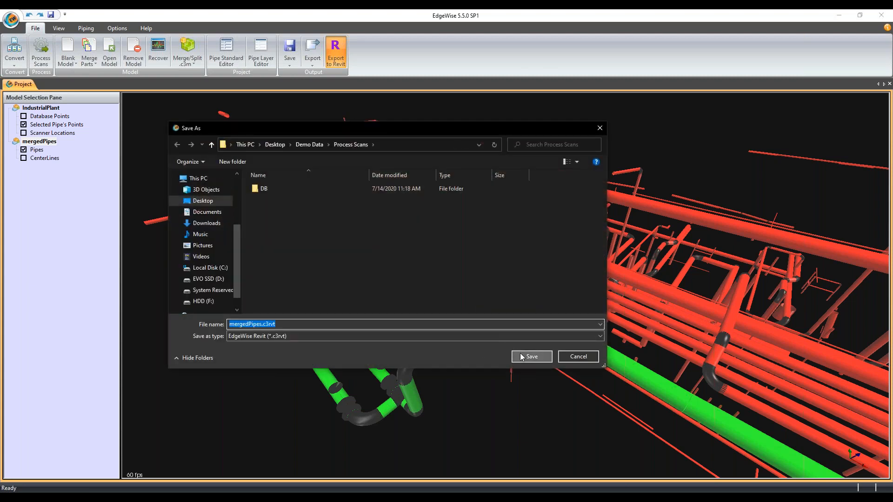
click(464, 278)
- Open the pipe standard editor and display the dimension table of the ASME 150 psi class
drag(467, 304, 518, 305)
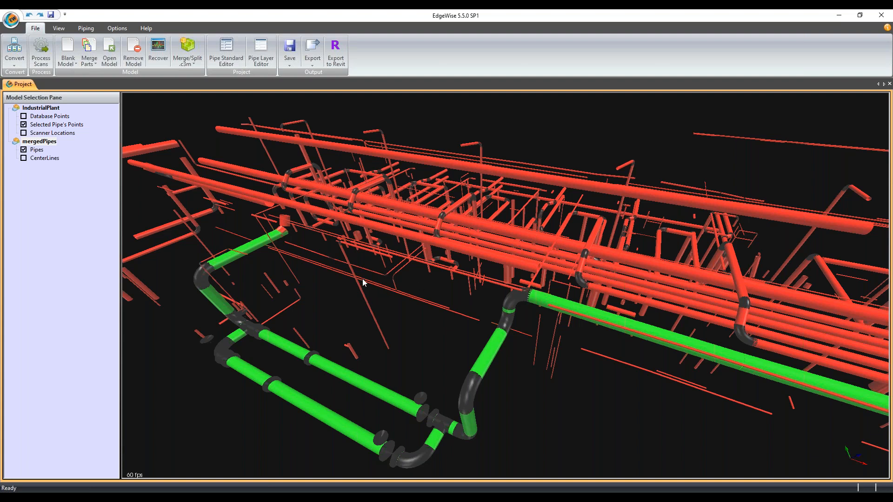
drag(396, 275, 354, 367)
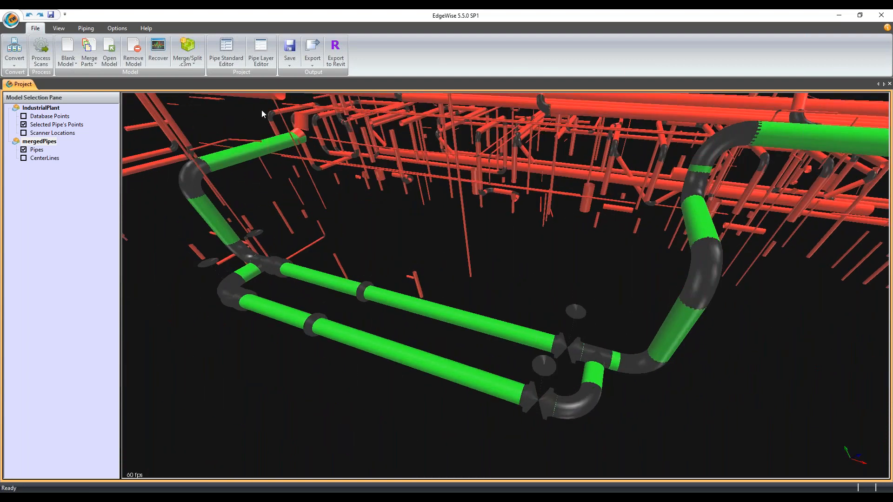
click(226, 51)
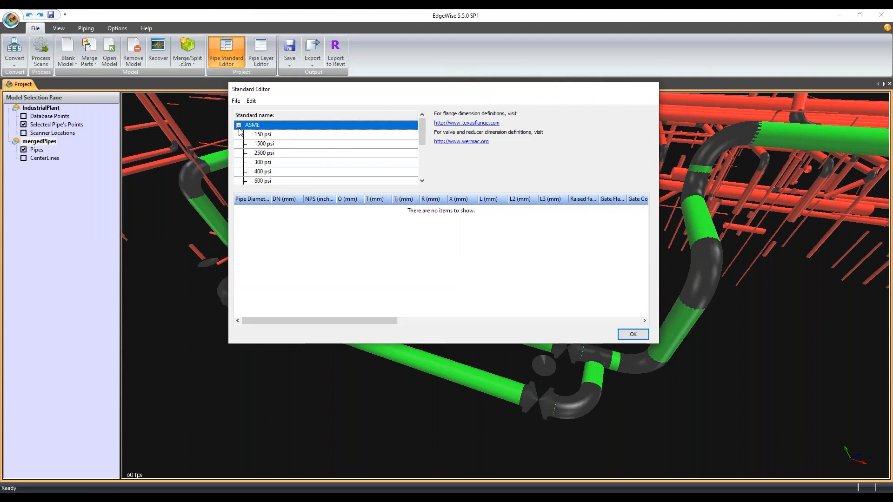
click(267, 136)
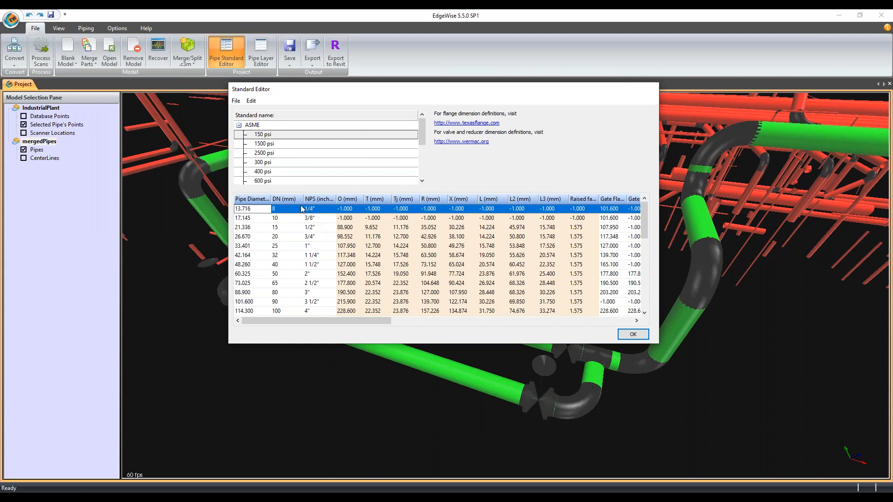
- Sort the ASME 150 psi table by NPS and by DN, and look through the listed pipe sizes
click(319, 199)
scroll(324, 259, down, 1)
scroll(324, 260, down, 4)
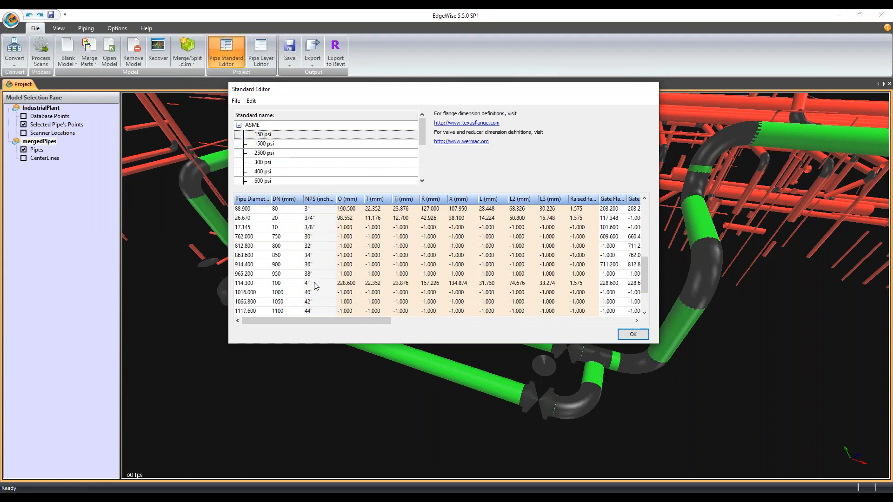
click(314, 282)
click(289, 200)
scroll(315, 284, down, 3)
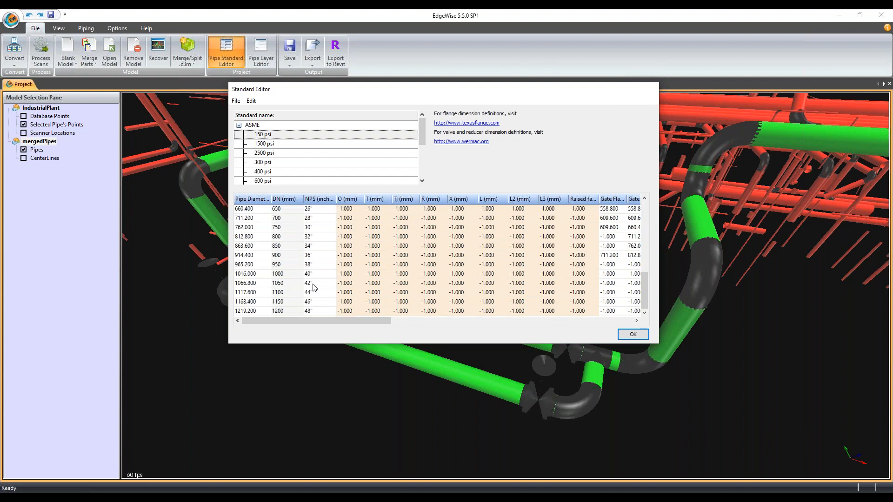
scroll(314, 286, up, 4)
- Examine the 4" and 6" pipe entries and their flange and valve dimension columns, then close the standard editor
click(293, 227)
click(258, 210)
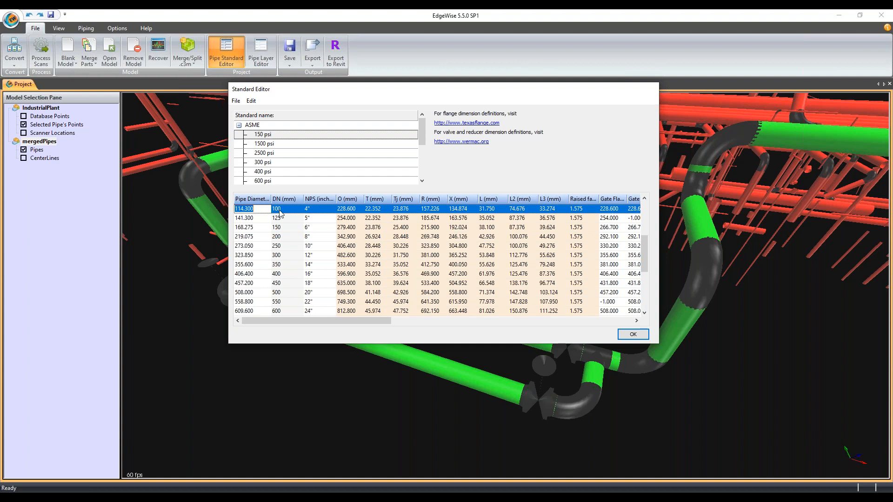
click(331, 208)
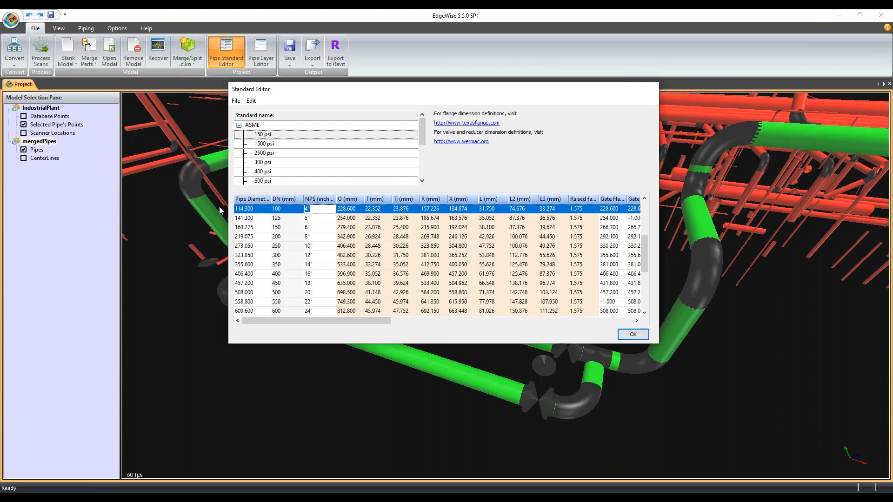
drag(349, 322, 353, 320)
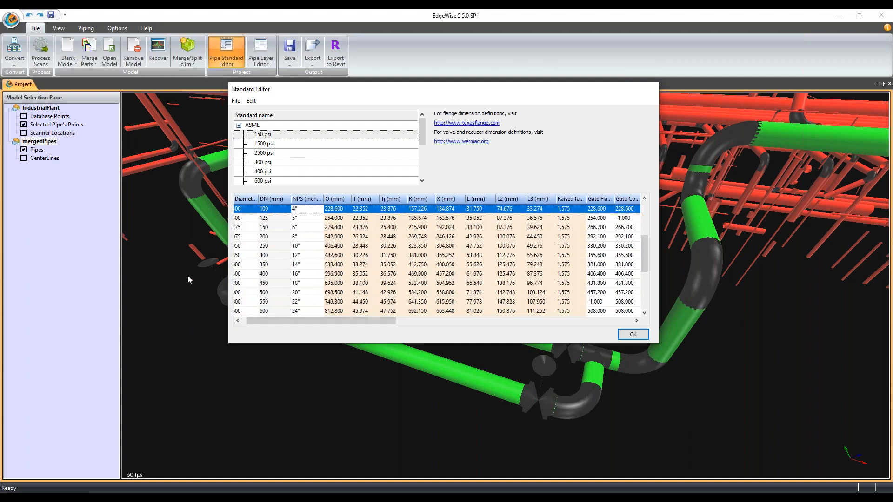
click(251, 228)
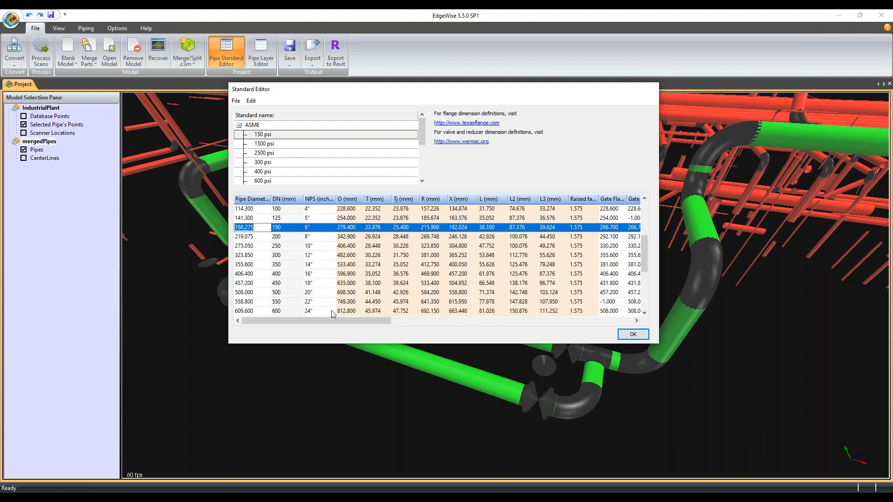
drag(344, 320, 421, 315)
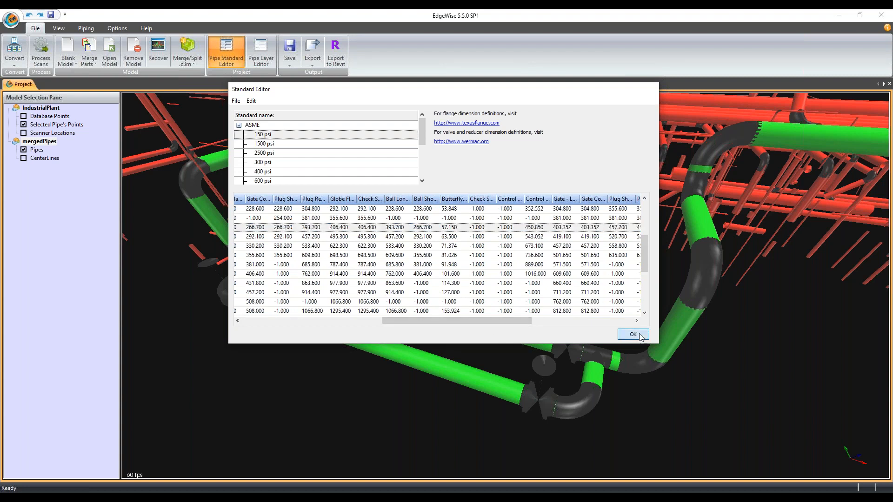
click(633, 334)
- Add a new blank structure model to the project
drag(711, 268, 485, 258)
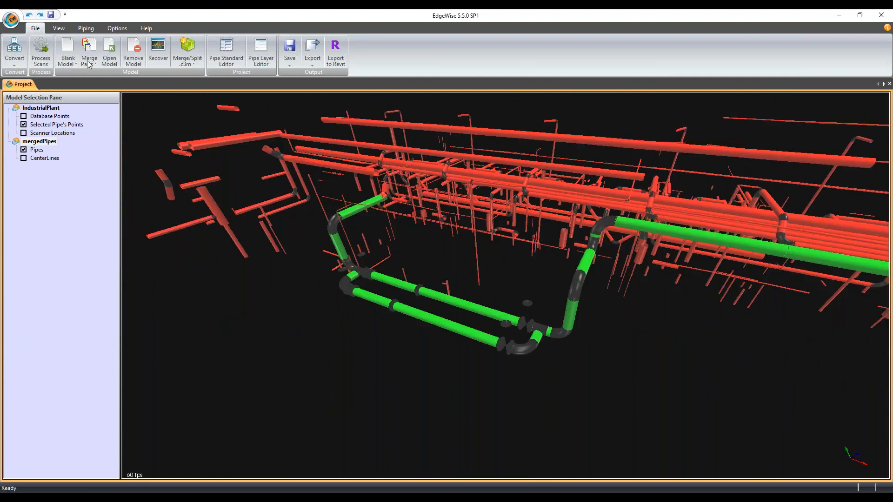
click(70, 68)
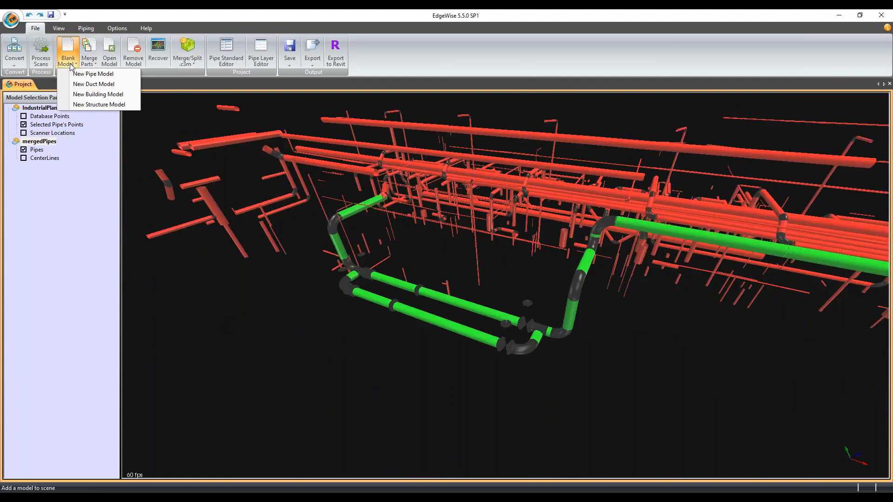
click(112, 108)
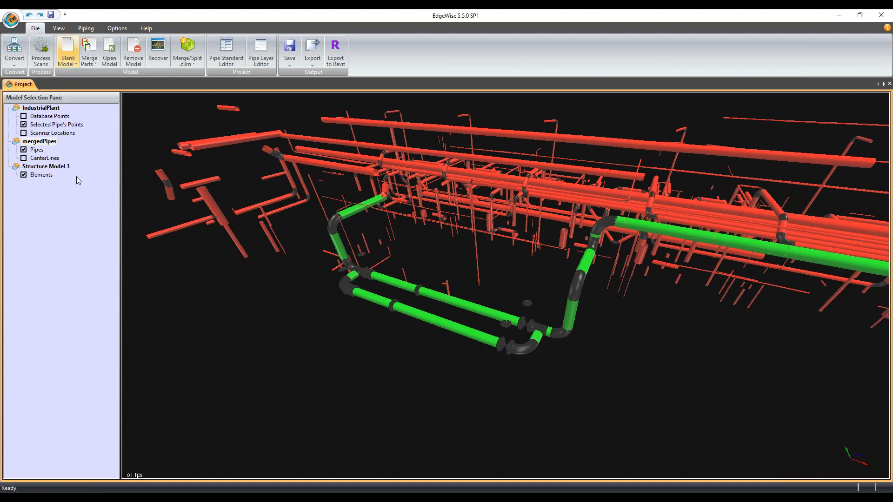
drag(470, 249, 265, 223)
- Make Structure Model 3 the active model, hide the merged pipes and show the IndustrialPlant database points
click(55, 167)
click(23, 150)
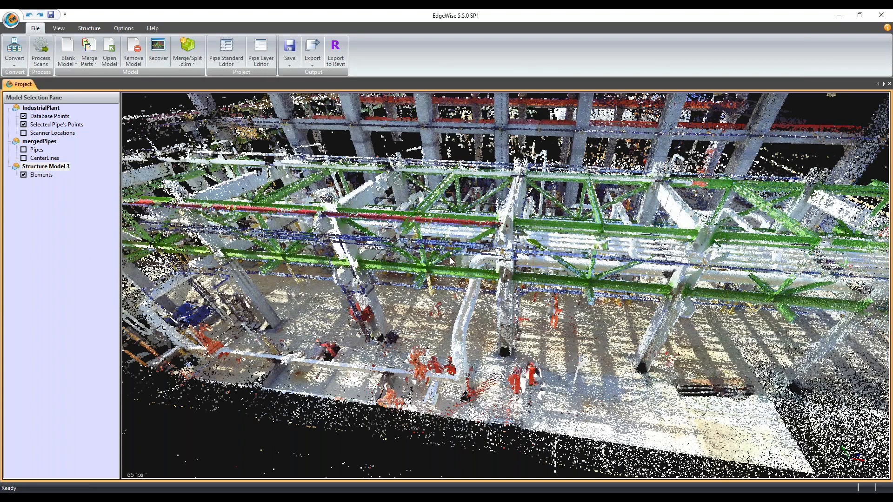
drag(450, 260, 497, 255)
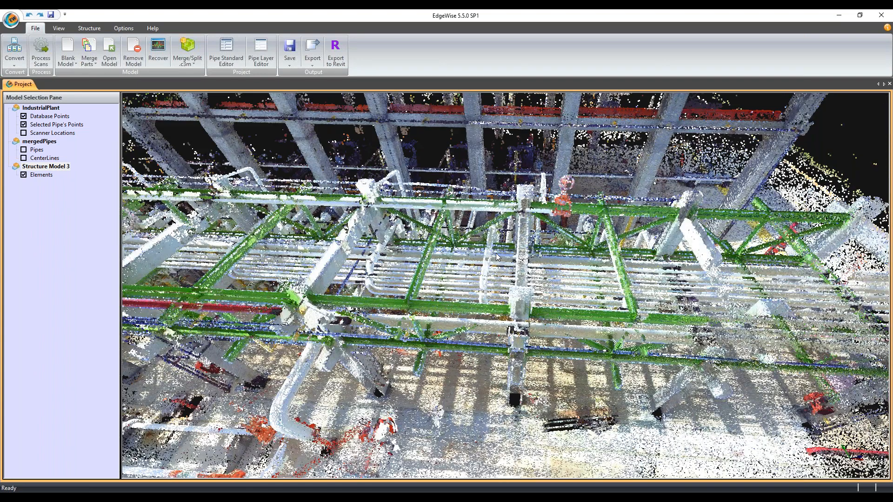
- Set the structure extraction standard to Imperial-V1 with the Rectangular section type
click(104, 29)
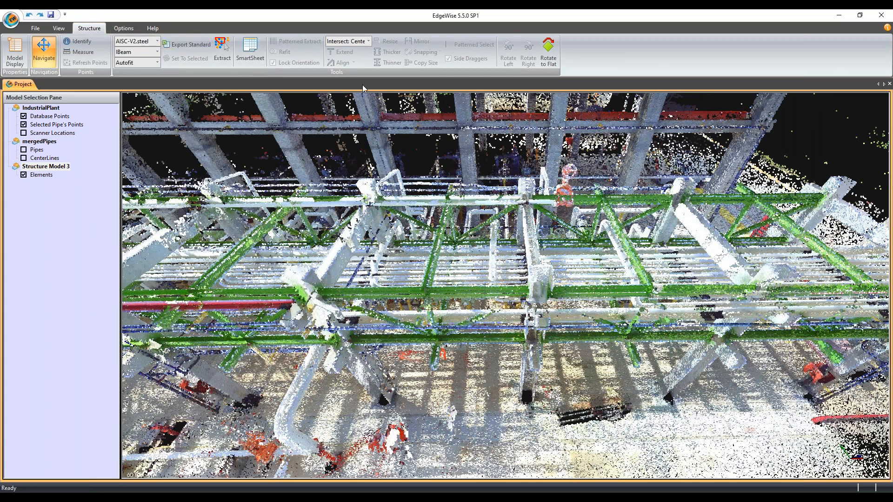
drag(536, 222, 197, 268)
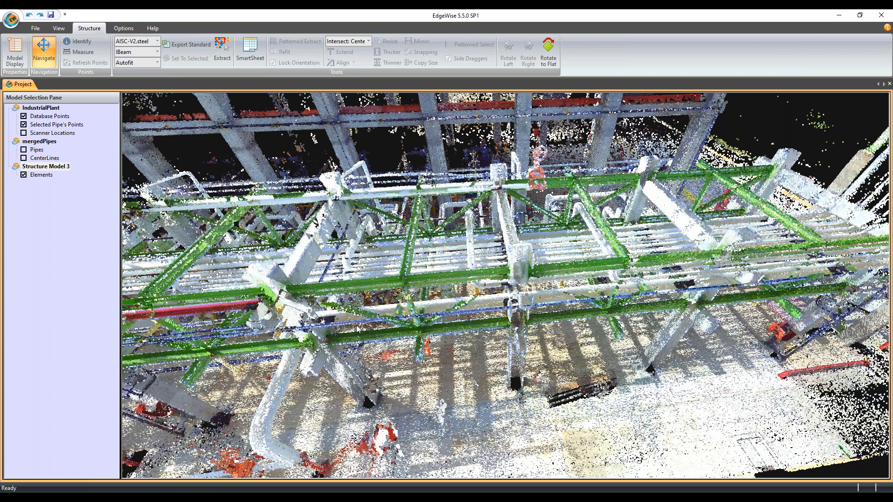
drag(356, 325, 520, 292)
key(a)
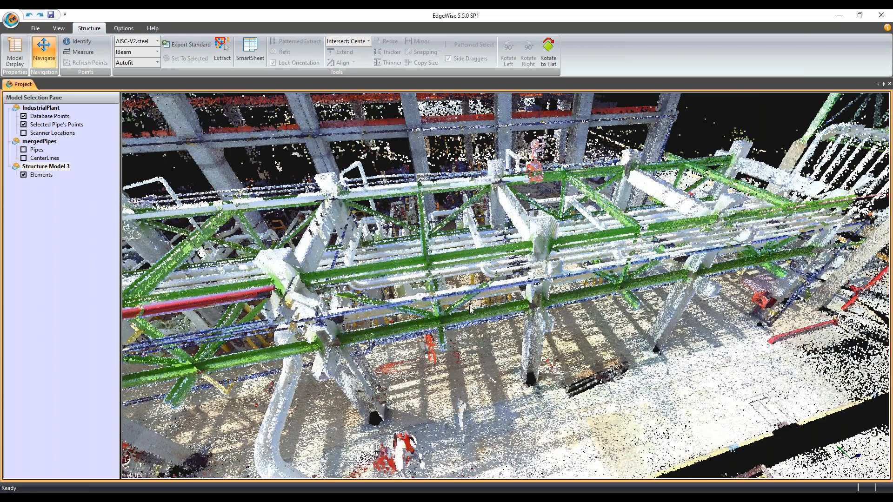
drag(471, 309, 405, 313)
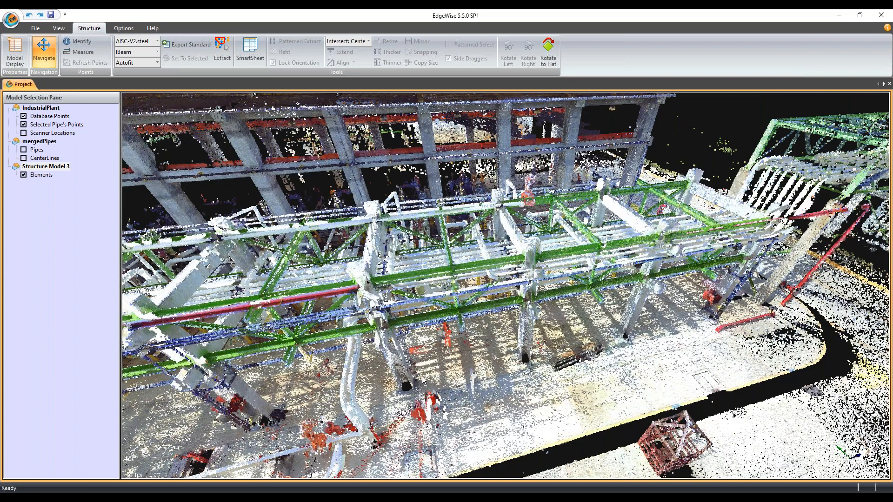
drag(422, 379, 450, 372)
scroll(450, 372, up, 3)
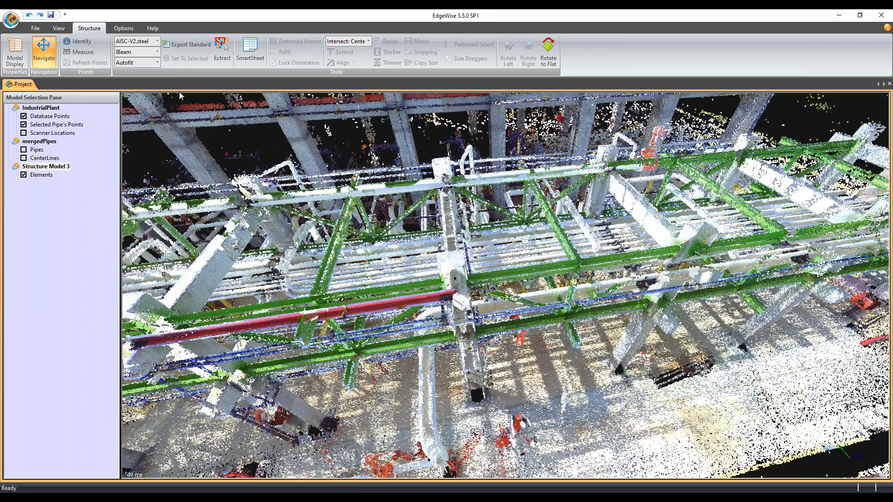
click(137, 40)
click(172, 80)
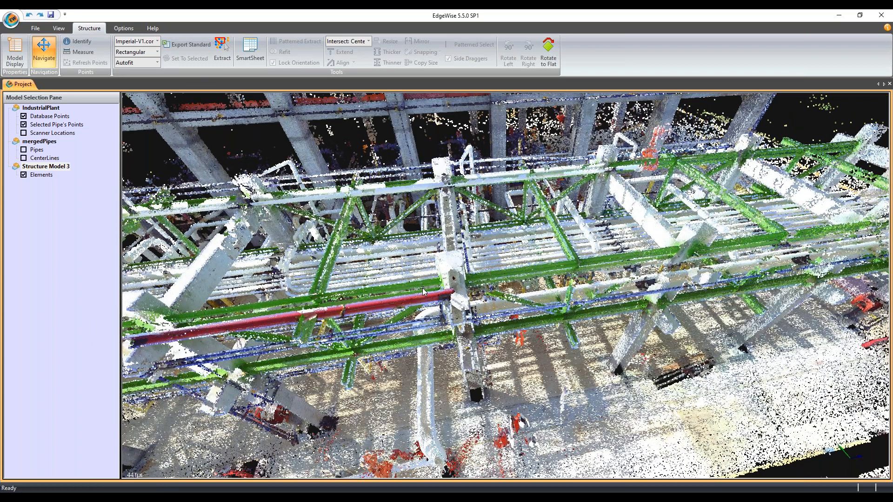
- Extract the rectangular column at the end of the red beam by outlining its four corners in the point cloud
drag(422, 292, 394, 254)
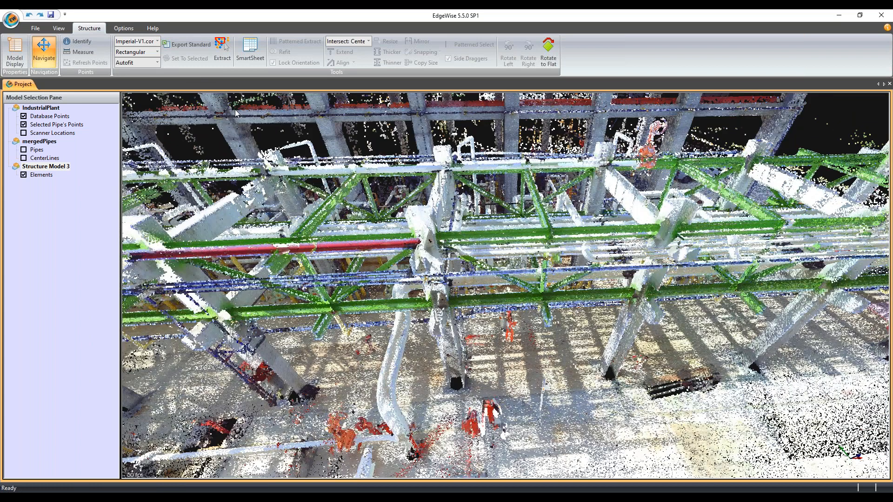
click(223, 49)
click(405, 210)
click(447, 388)
click(470, 384)
click(431, 205)
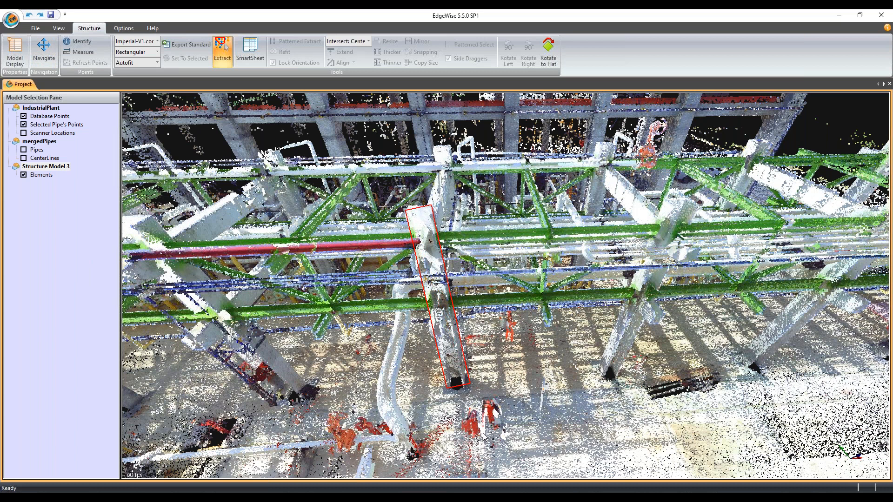
drag(484, 436, 587, 390)
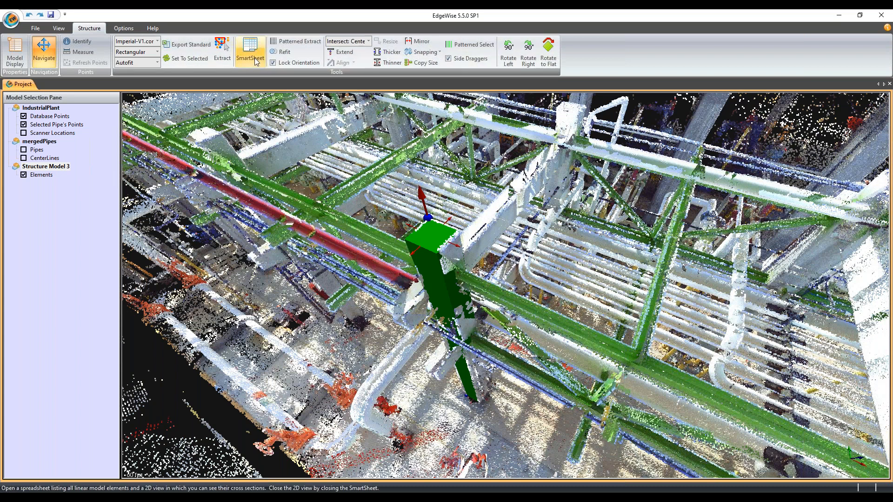
click(222, 51)
click(465, 232)
click(488, 252)
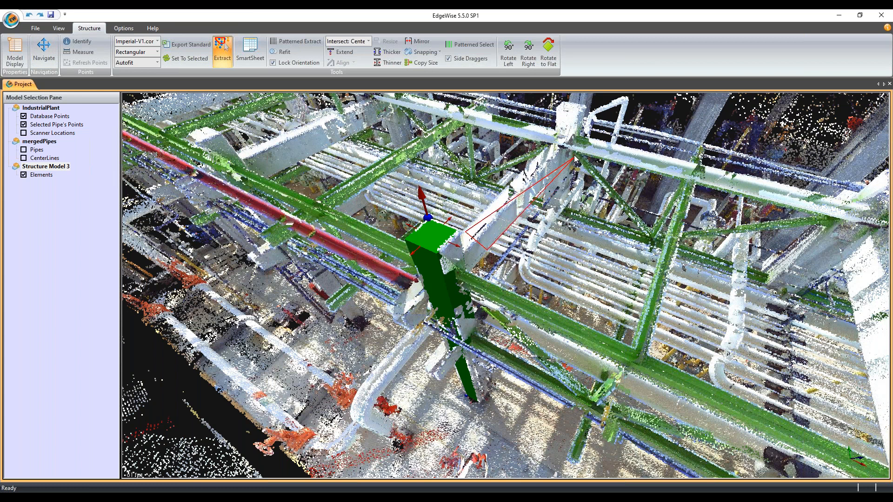
click(545, 145)
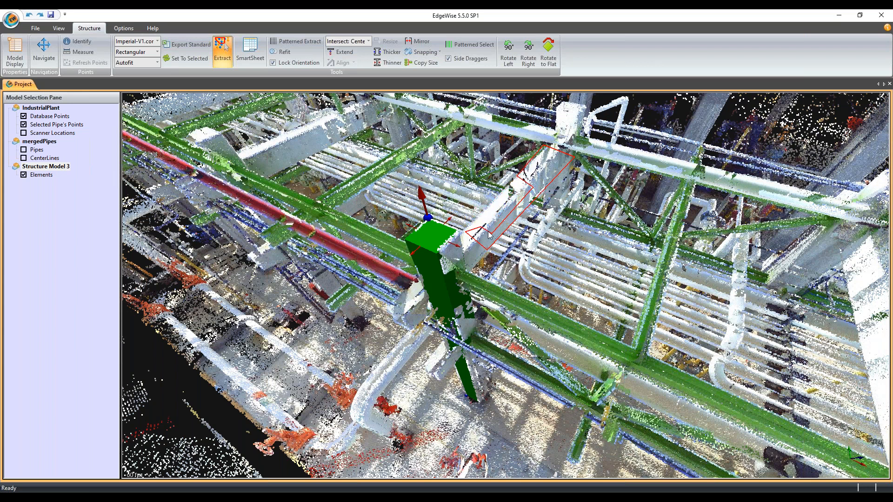
key(Escape)
key(Escape)
key(Escape)
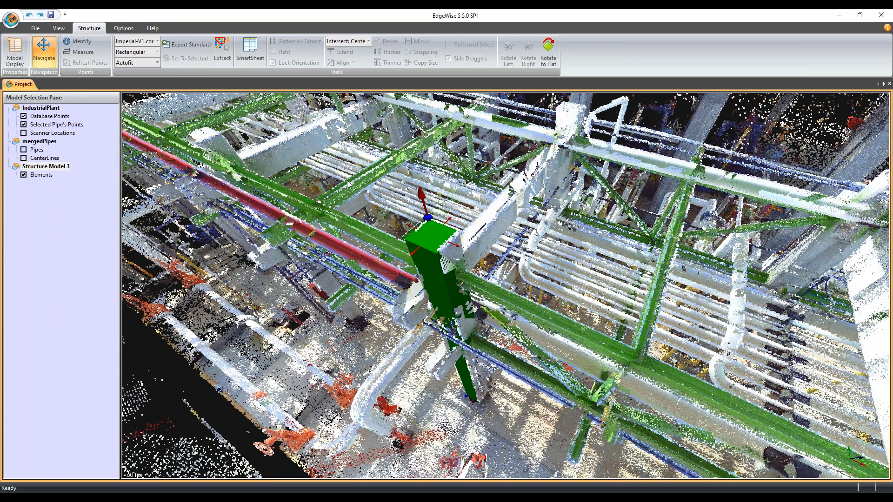
- Open the SmartSheet for the extracted rectangular column and inspect its cross-section against the point cloud
click(438, 253)
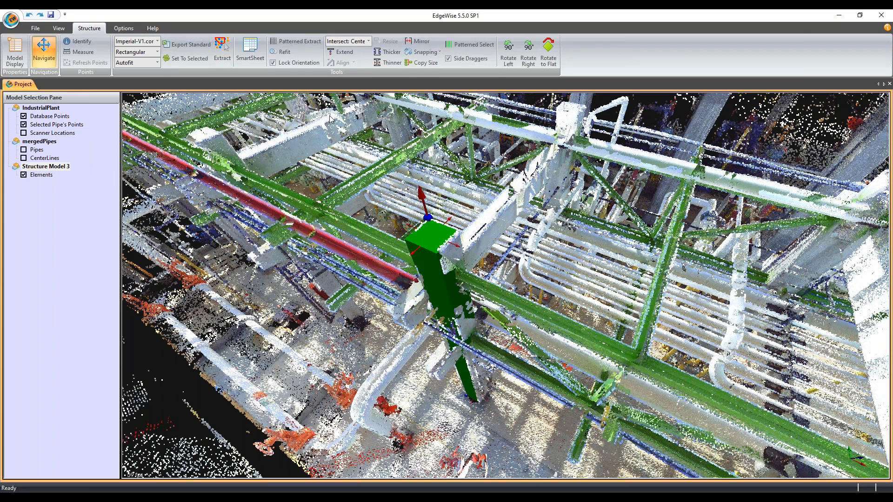
click(255, 64)
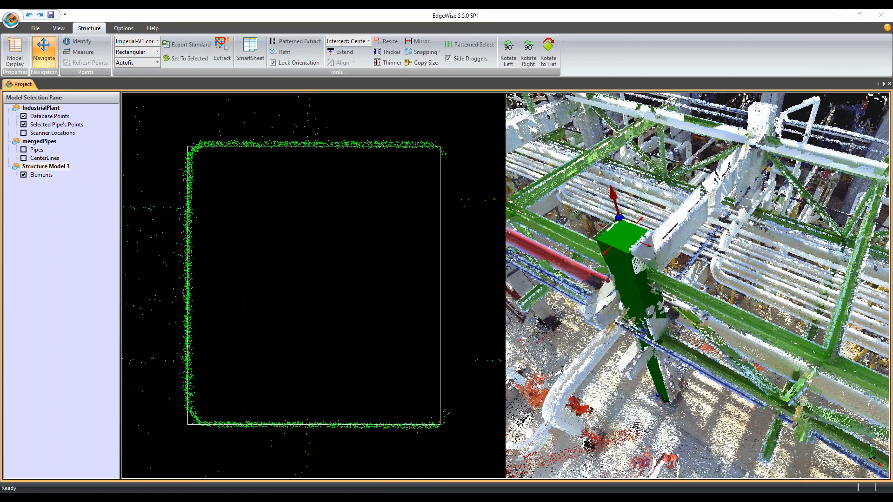
drag(182, 241, 539, 310)
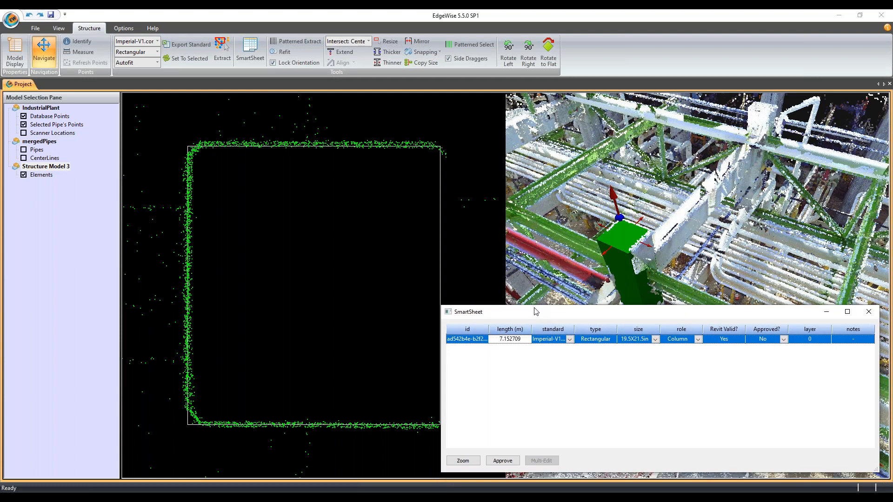
drag(438, 304, 502, 331)
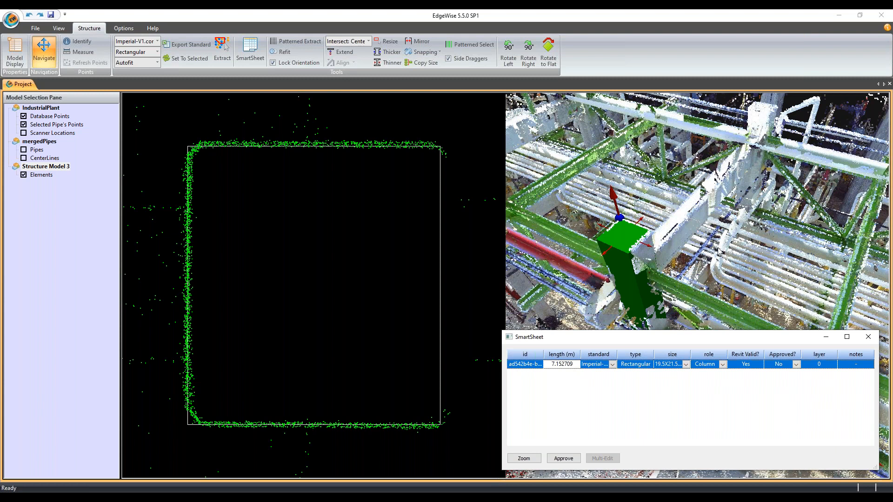
drag(718, 251, 755, 240)
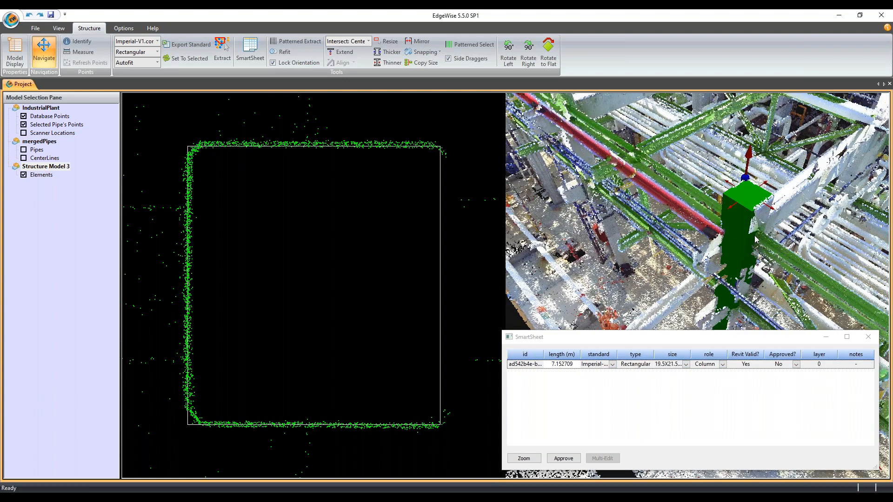
scroll(339, 270, down, 2)
scroll(359, 301, down, 1)
scroll(343, 309, up, 2)
scroll(333, 251, down, 1)
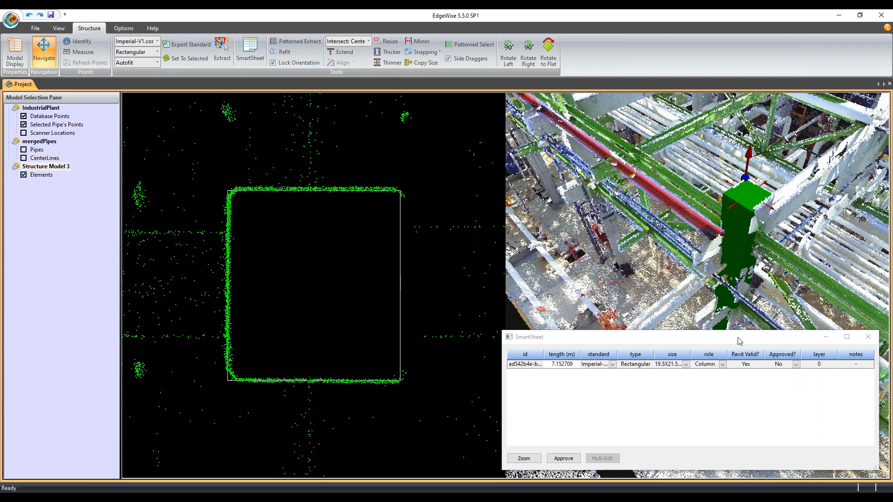
- Widen the SmartSheet and review the available size and role options for the column
drag(740, 341, 435, 288)
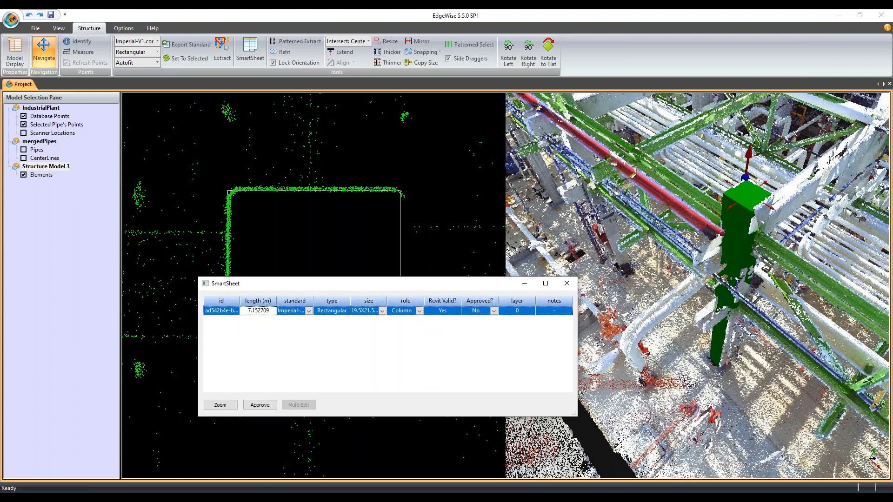
drag(600, 344, 743, 344)
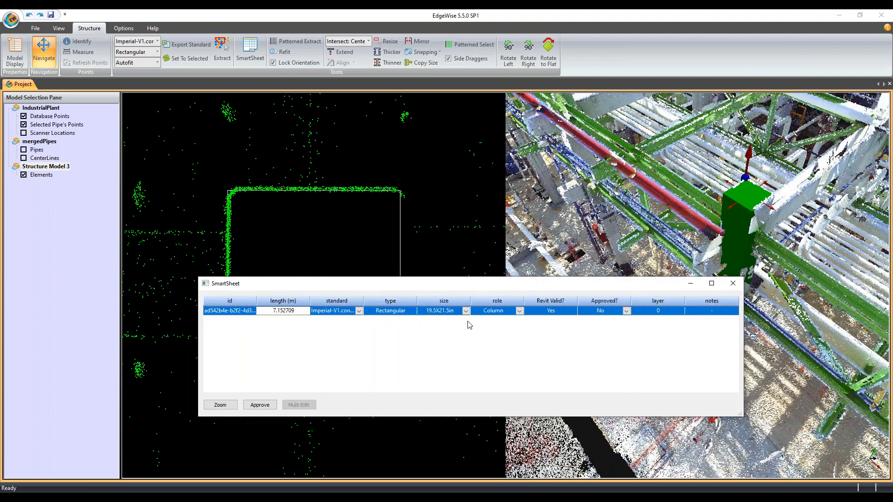
click(465, 310)
click(466, 311)
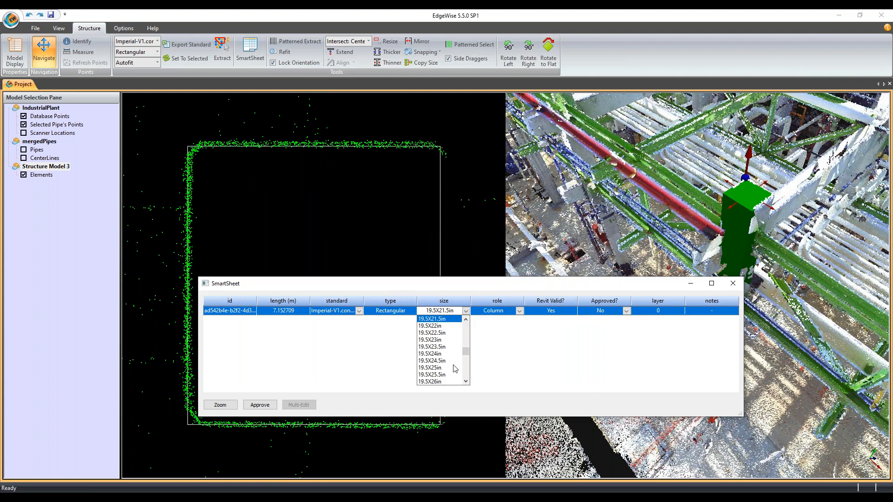
click(491, 339)
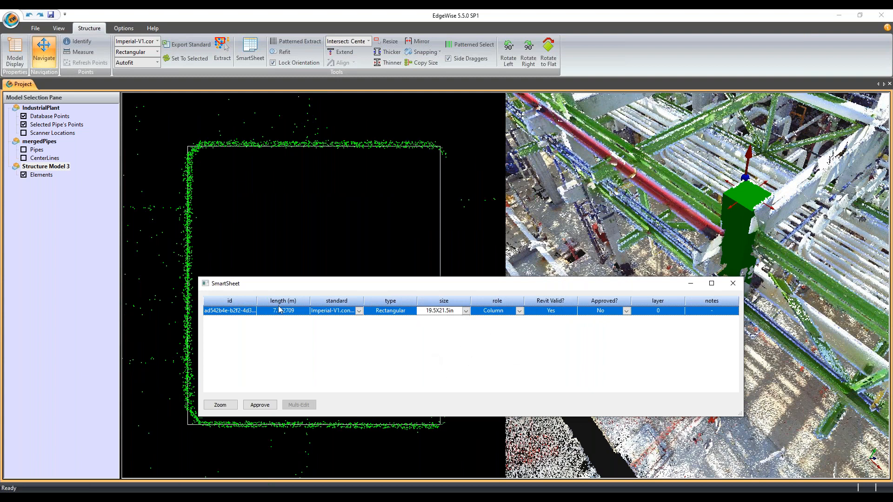
click(466, 312)
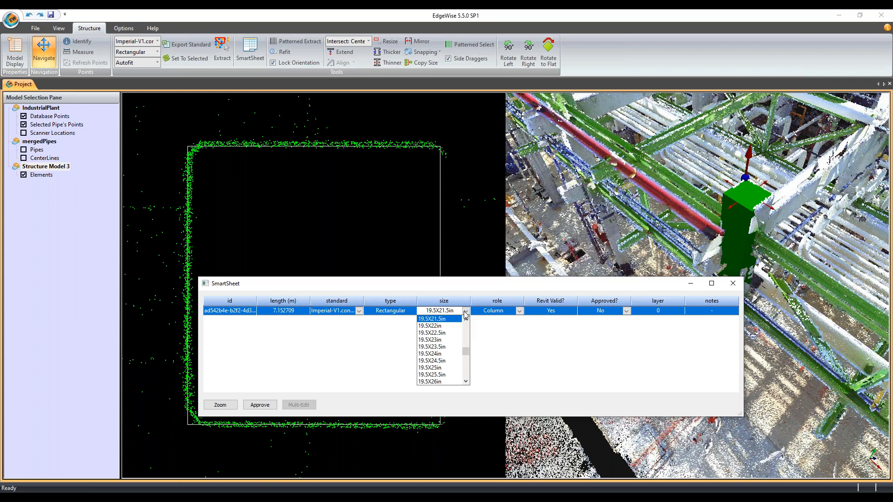
click(466, 315)
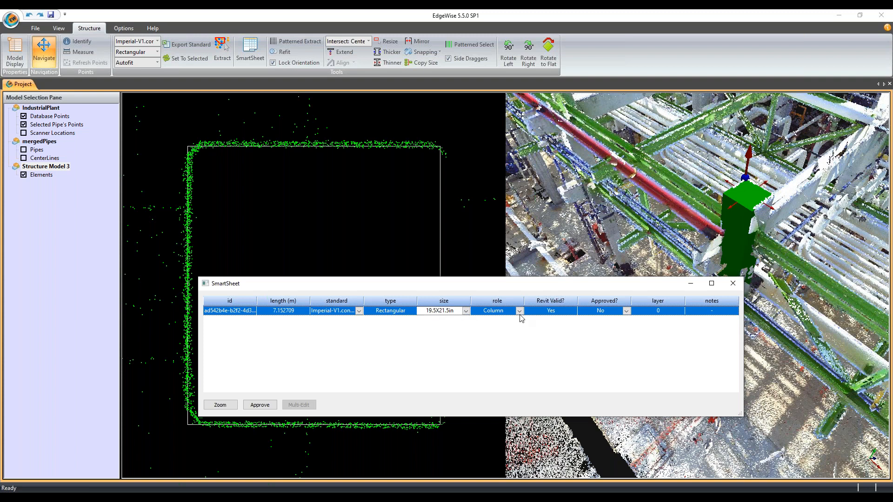
click(520, 314)
click(520, 314)
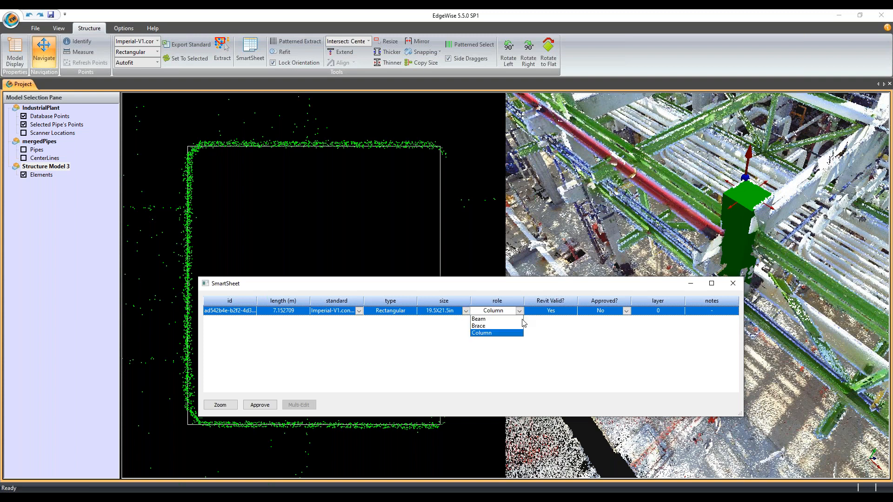
click(531, 343)
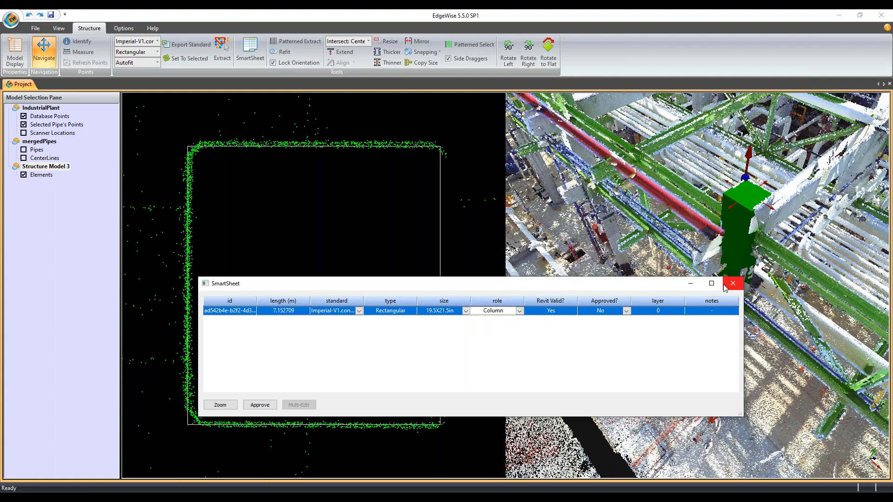
- Reopen the SmartSheet for the column and move it off the cross-section view
click(732, 287)
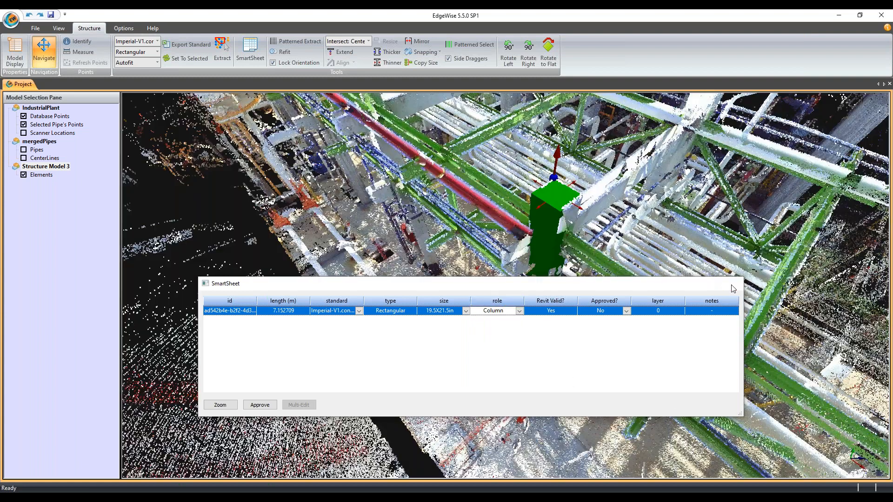
double_click(535, 231)
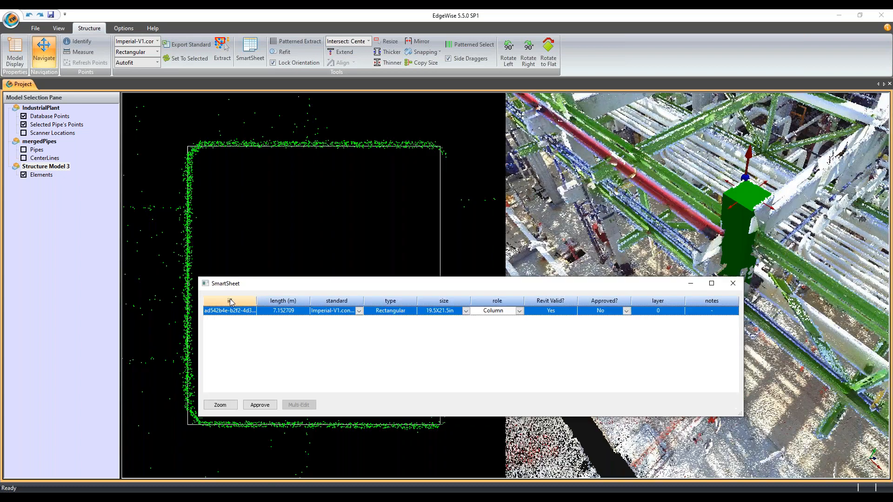
drag(194, 279, 499, 282)
click(552, 311)
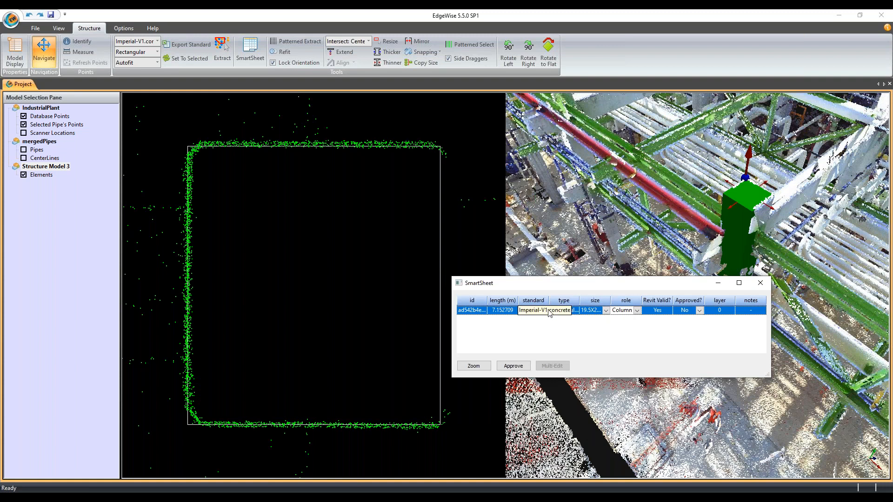
- Set the column's size to 19X39in in the SmartSheet
click(604, 311)
click(603, 311)
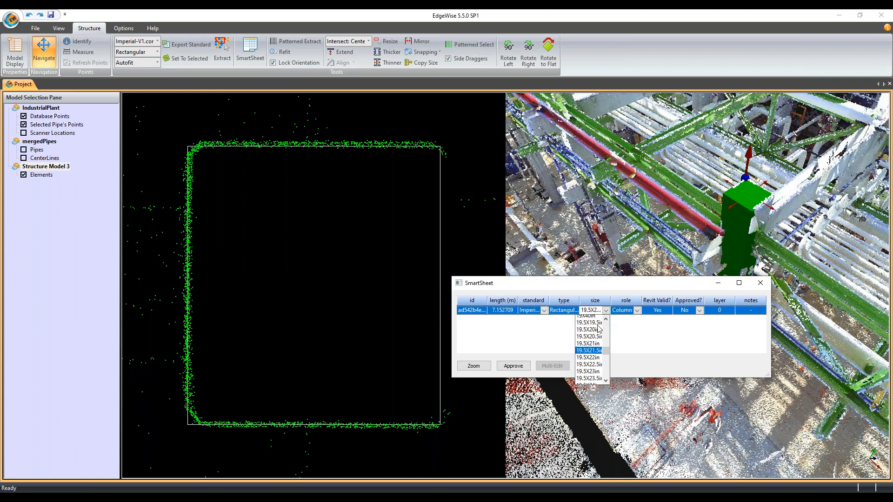
scroll(592, 332, up, 1)
click(591, 332)
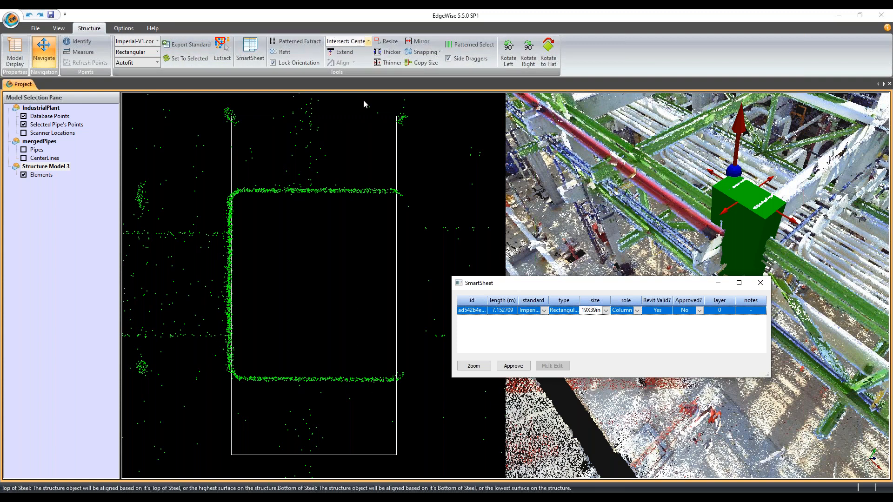
- Resize the column section to 19.5X22in by boxing its cross-section points, align it with the points and close the SmartSheet
click(387, 41)
drag(231, 190, 403, 383)
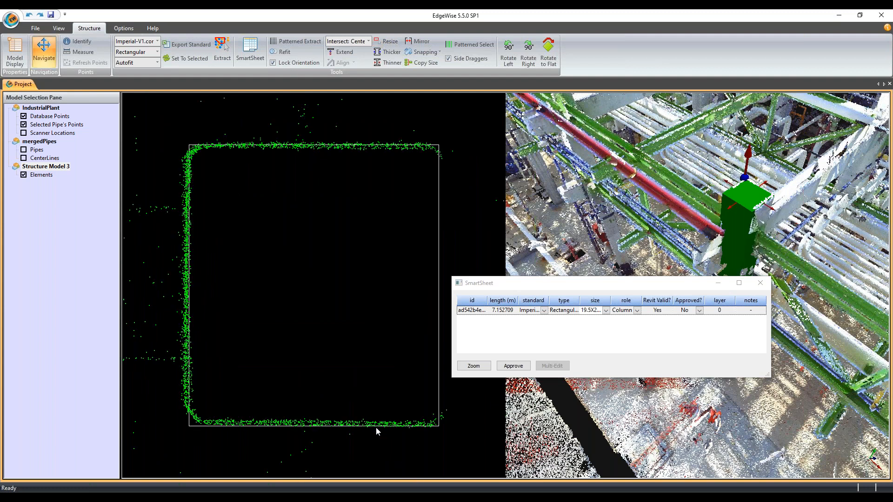
mouse_move(376, 426)
mouse_down()
mouse_move(384, 420)
mouse_move(375, 422)
mouse_up()
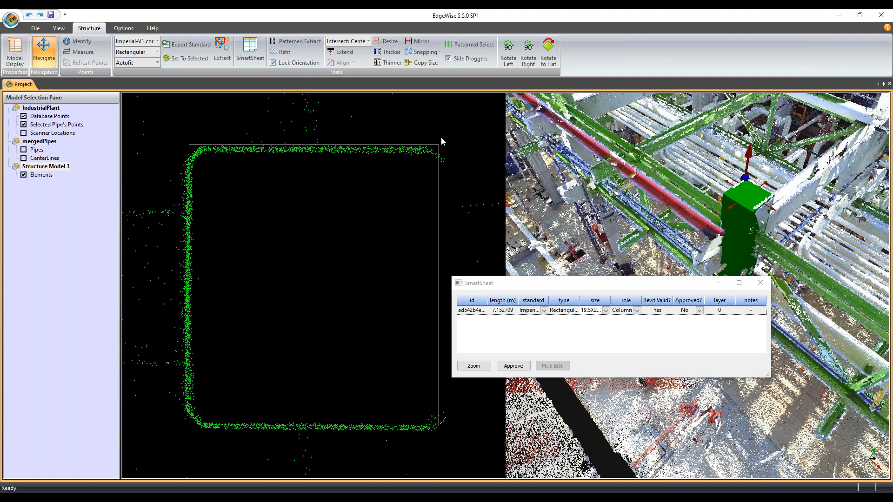
mouse_move(440, 148)
mouse_down()
mouse_move(452, 155)
mouse_move(440, 151)
mouse_up()
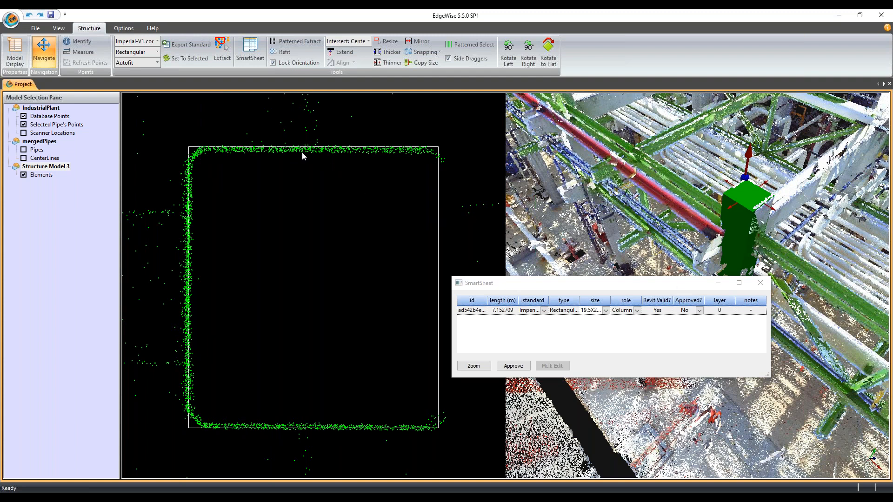
click(759, 285)
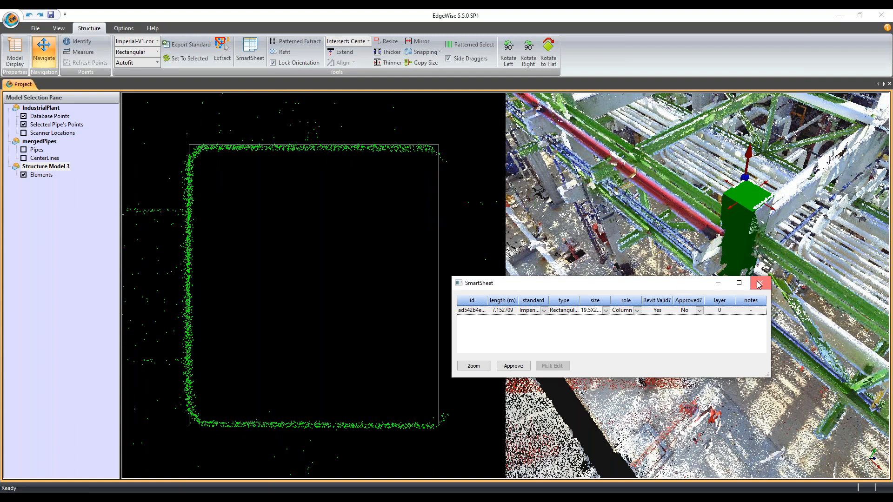
click(758, 284)
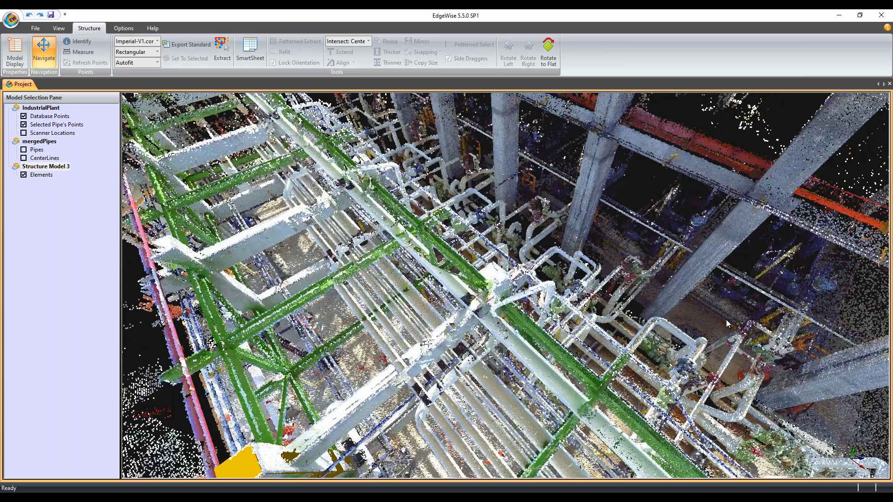
- Select the resized rectangular column and set the structure extraction size to its 19.5X22in section
drag(726, 319, 526, 326)
scroll(526, 330, up, 2)
middle_drag(526, 330, 547, 327)
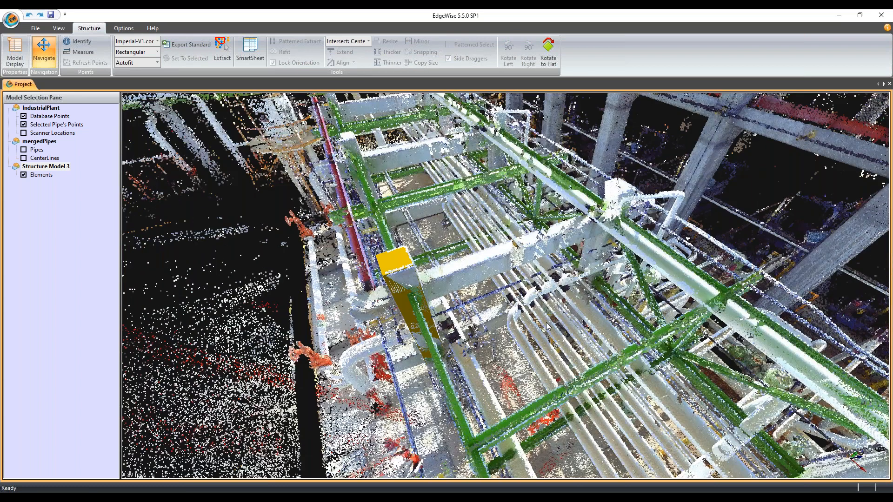
drag(547, 322, 535, 330)
drag(511, 289, 348, 303)
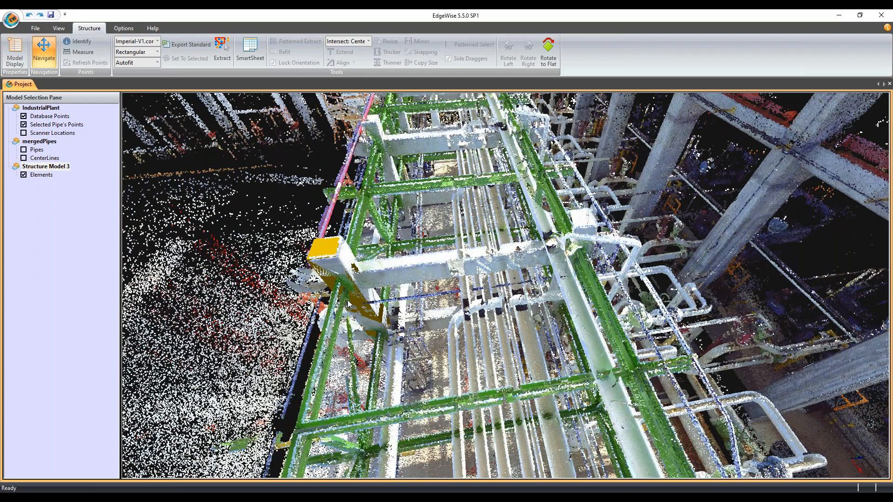
scroll(348, 303, up, 5)
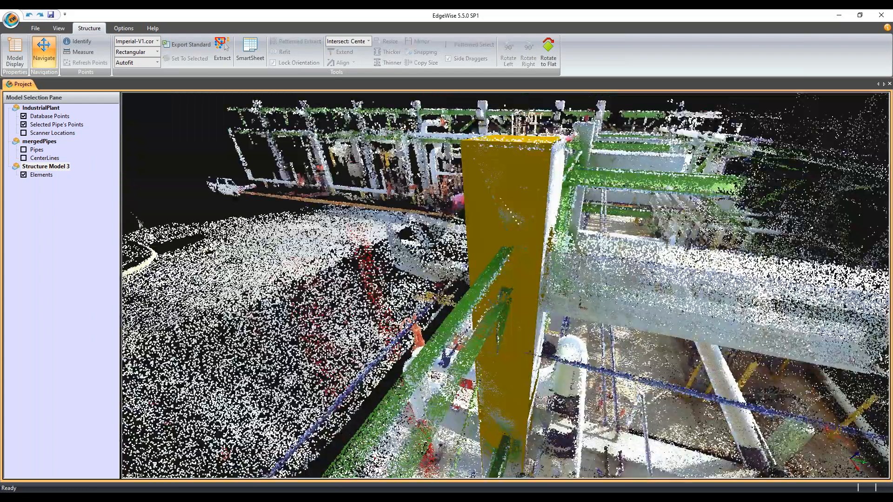
drag(792, 268, 547, 255)
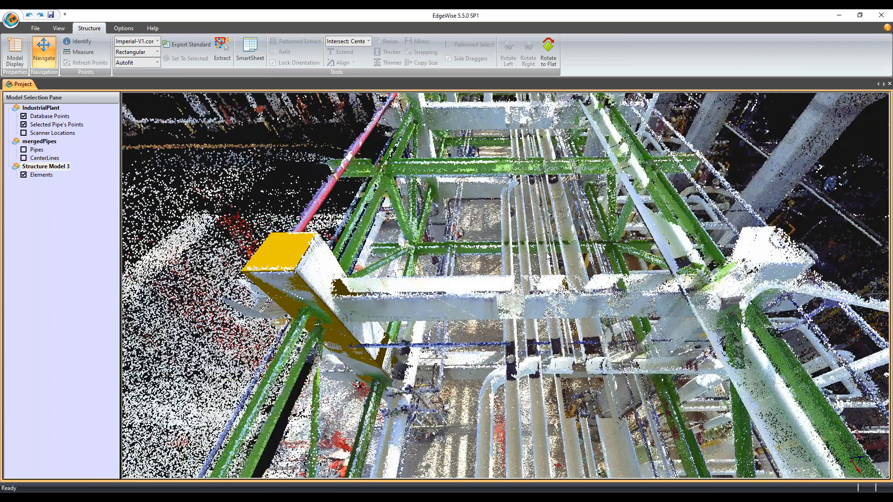
click(325, 294)
drag(324, 295, 538, 305)
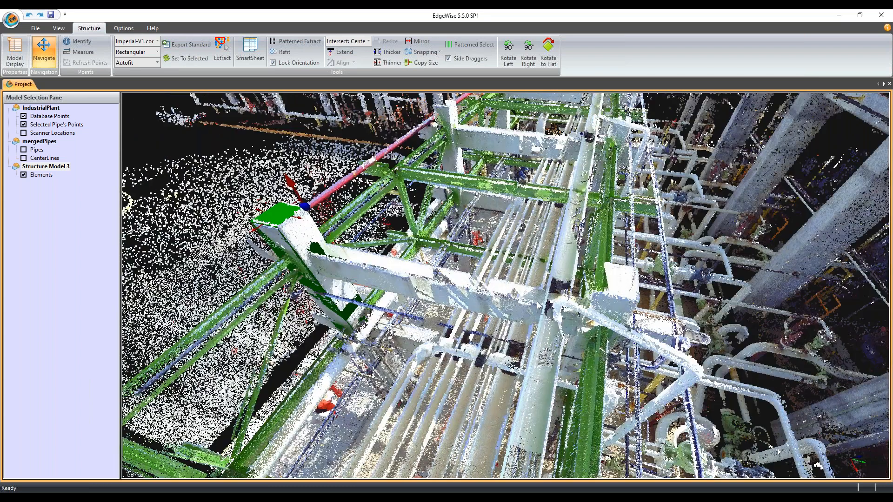
drag(556, 267, 549, 298)
- Extract the rectangular column at the opposite end of the white cross beam by outlining its four corners in the point cloud
key(space)
click(469, 210)
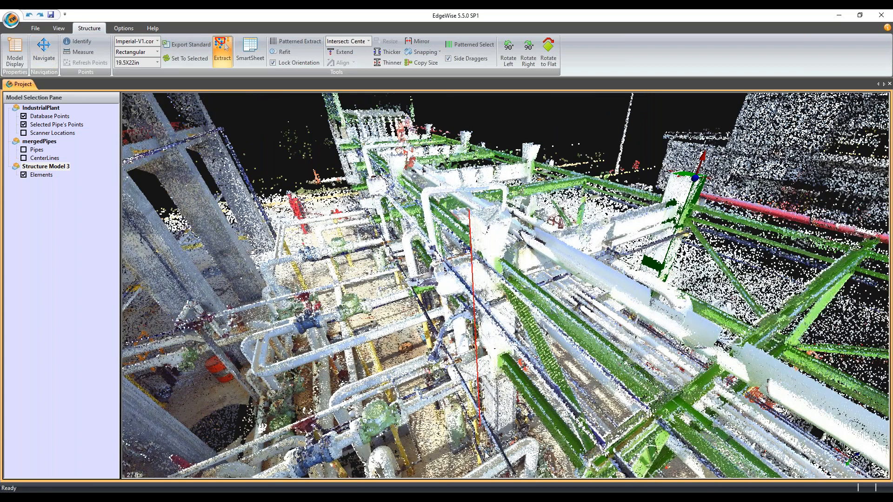
click(487, 451)
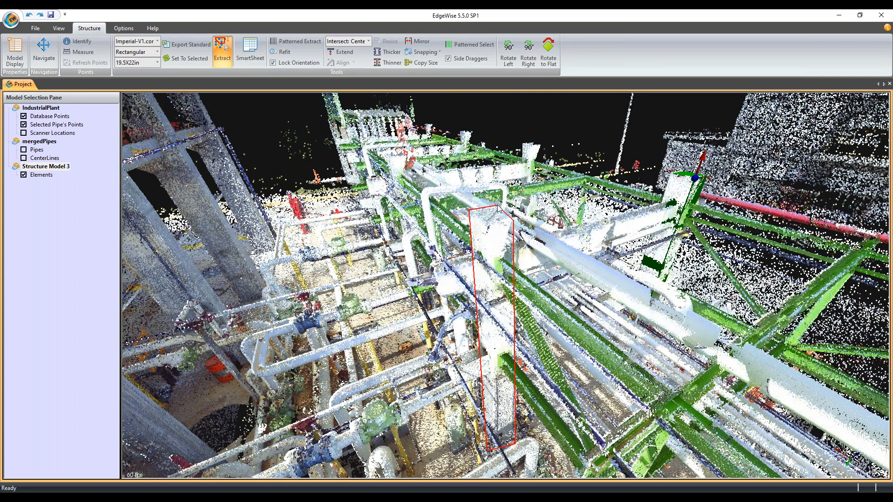
key(space)
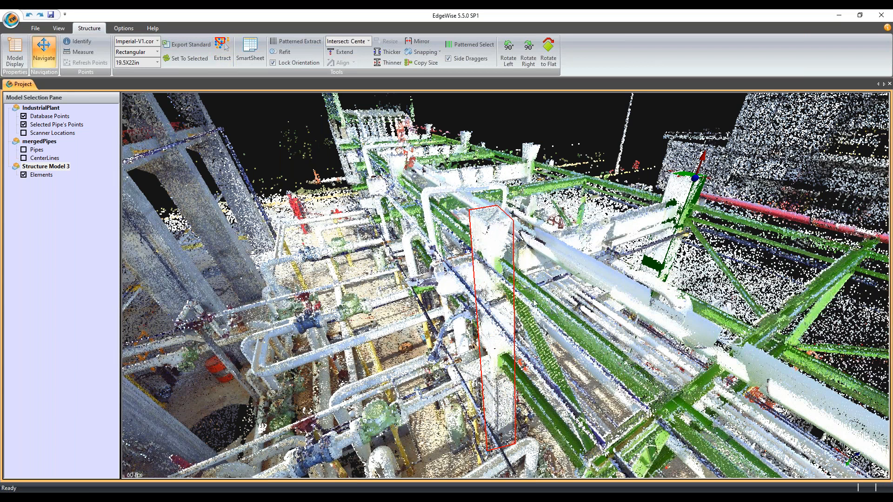
- Check which file formats are available for exporting the model, without exporting anything
drag(369, 276, 372, 282)
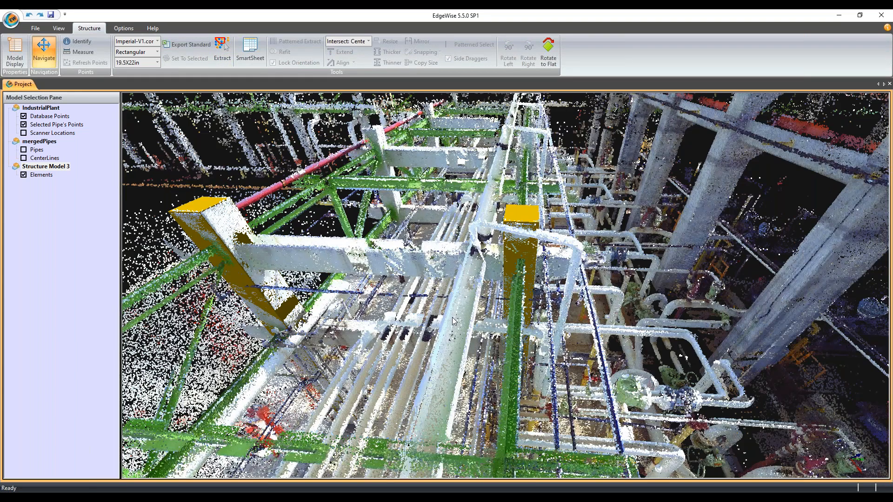
drag(453, 321, 501, 305)
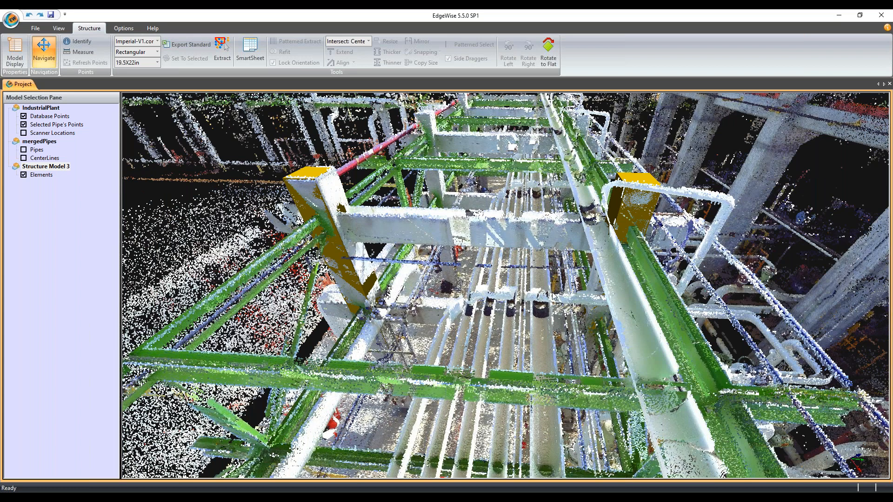
drag(553, 296, 472, 304)
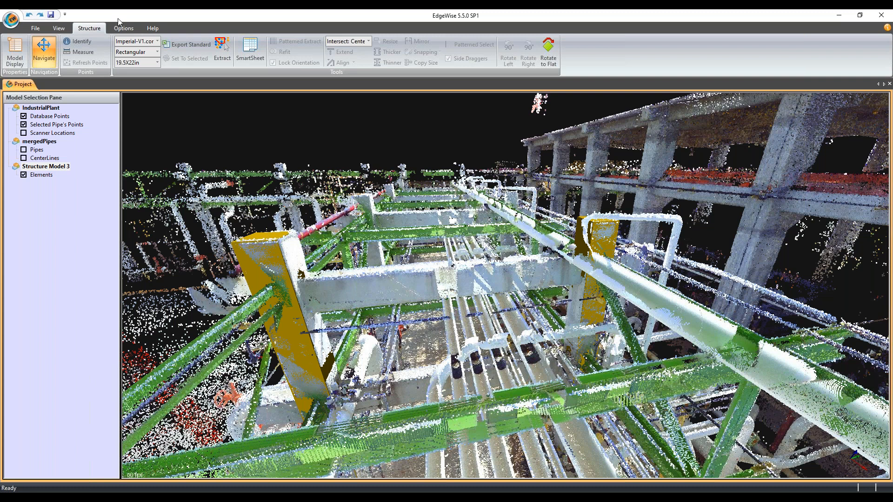
click(36, 28)
click(313, 52)
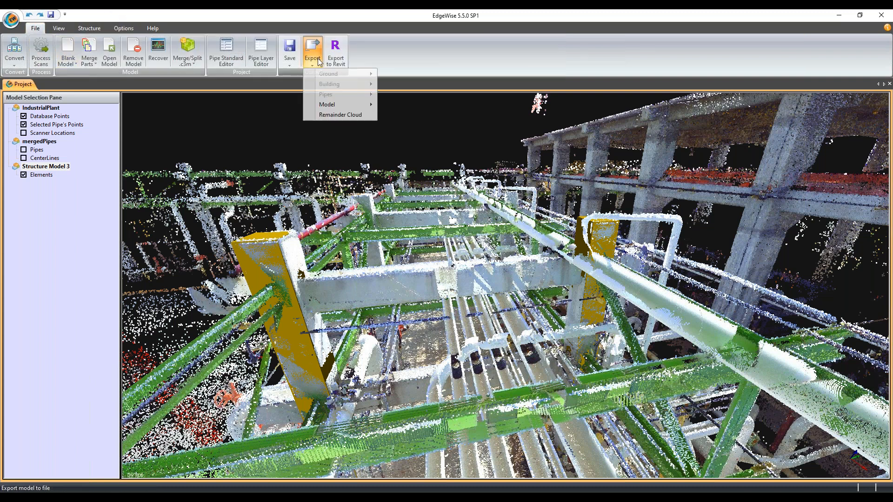
mouse_move(340, 104)
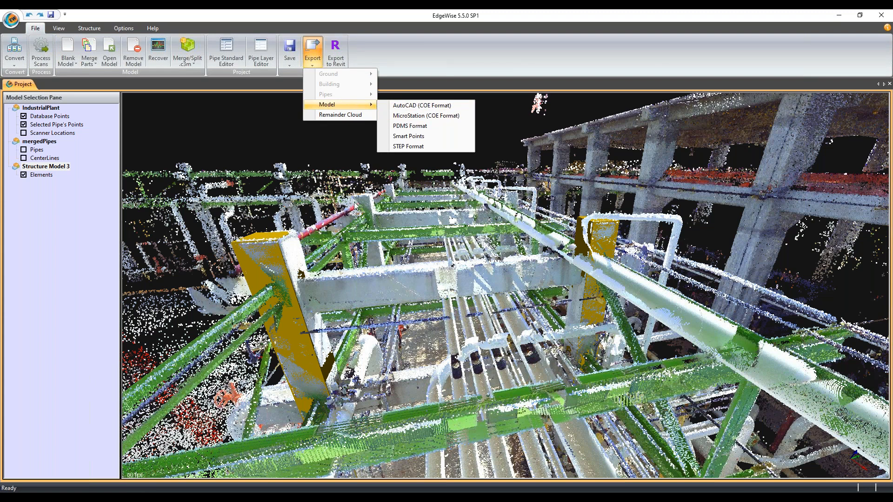
click(412, 183)
- Outline the upper white cross beam between the two columns for extraction as a rectangular element with the size set to Autofit
drag(392, 221, 423, 288)
scroll(412, 283, up, 2)
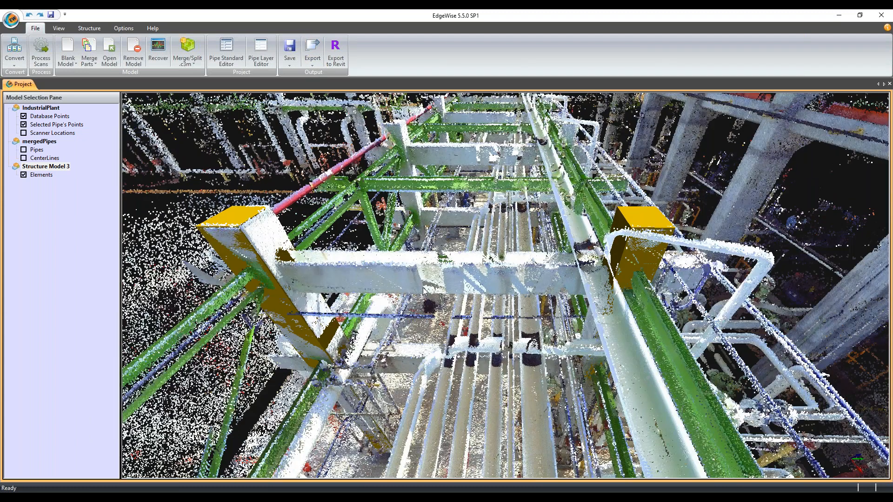
drag(392, 233, 541, 294)
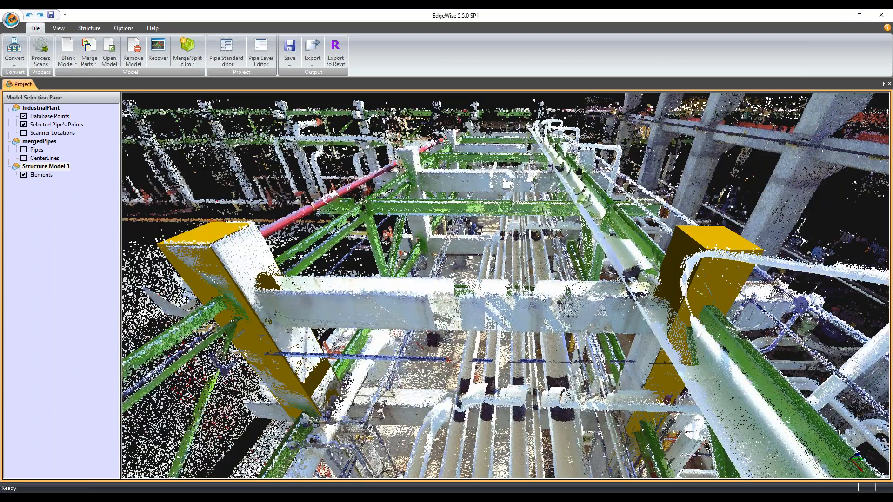
click(90, 28)
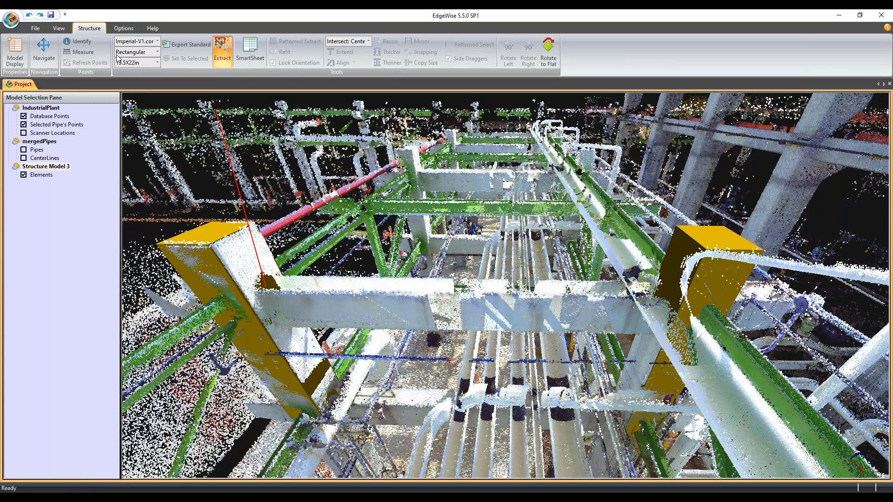
click(157, 62)
click(162, 86)
click(275, 333)
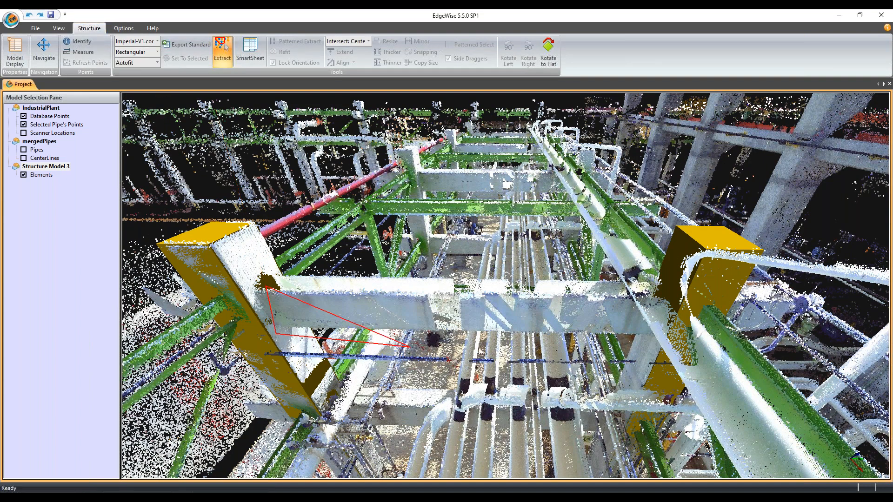
click(644, 333)
click(648, 278)
double_click(290, 278)
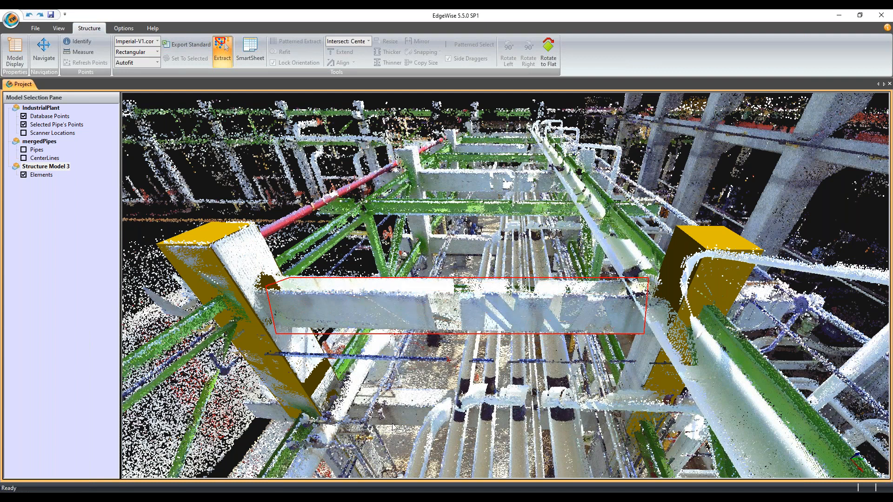
- Resize the upper cross beam to 11.5X22.5in by boxing its cross-section points, align its lower edge with the points and close the SmartSheet
double_click(414, 281)
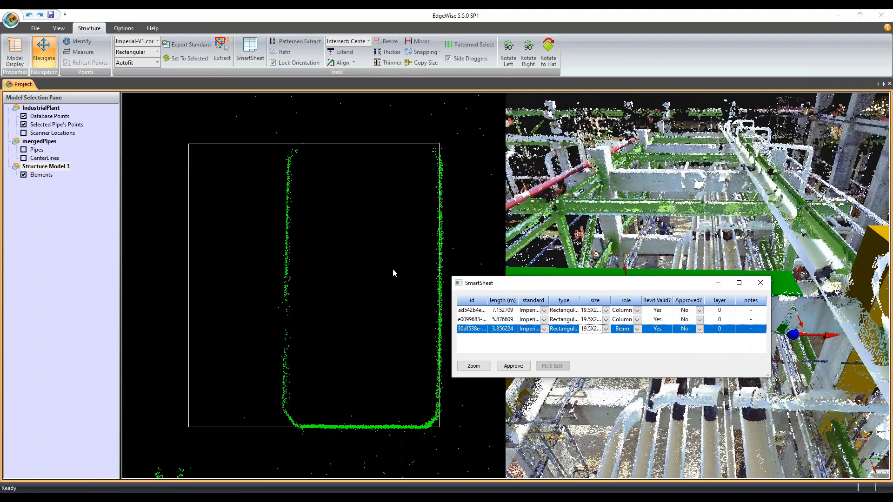
click(386, 40)
drag(297, 190, 400, 385)
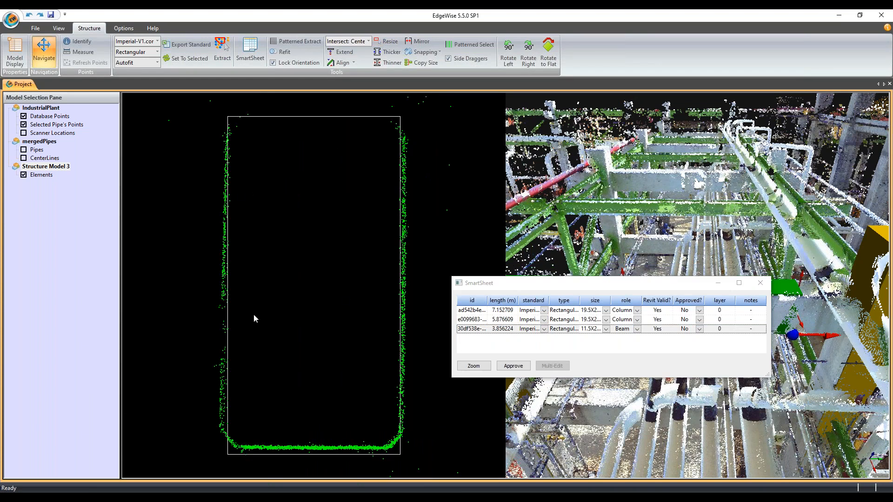
drag(286, 456, 288, 450)
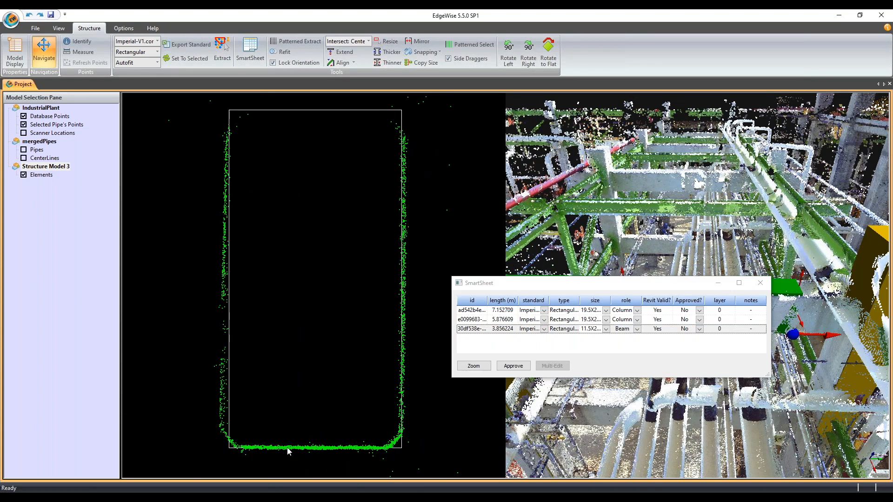
key(Escape)
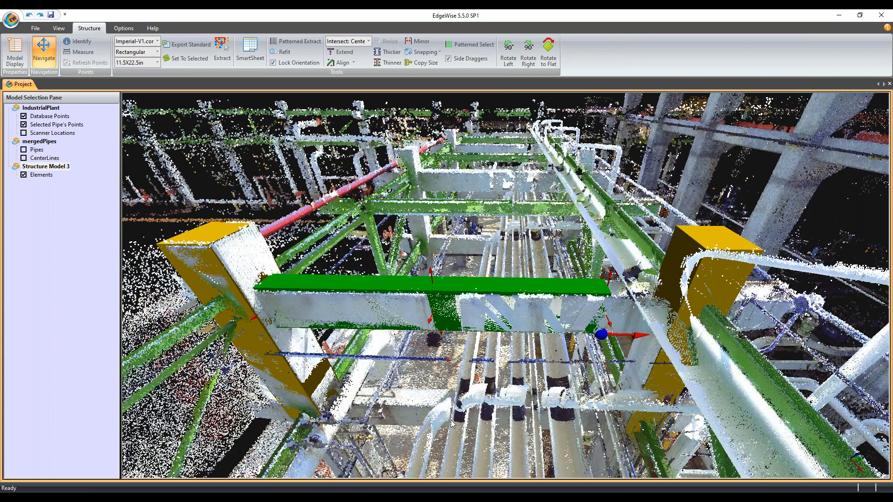
- Extract the lower concrete cross beam between the two columns with the rectangular 11.5X22.5in section by outlining its four corners
drag(418, 369, 452, 410)
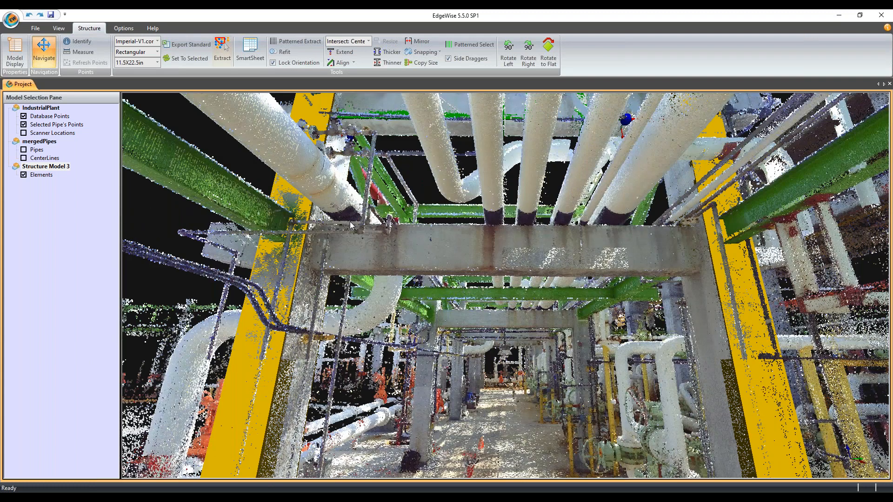
key(e)
click(324, 217)
click(324, 275)
click(703, 275)
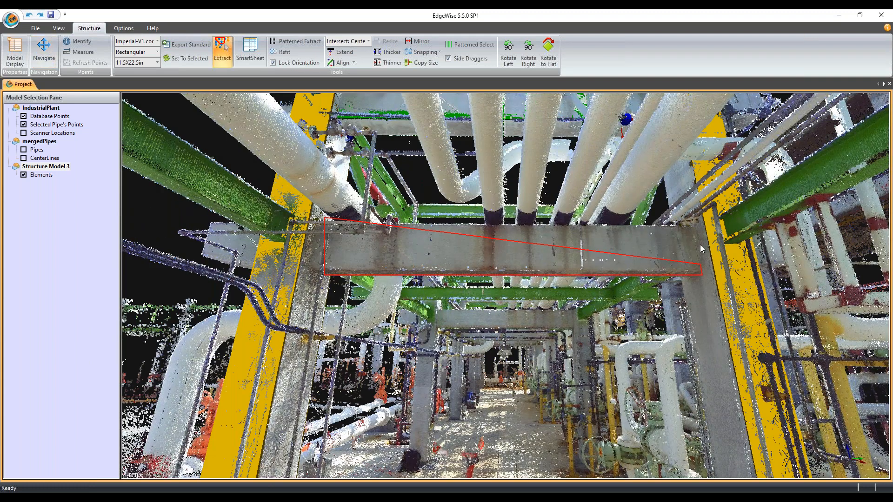
click(699, 223)
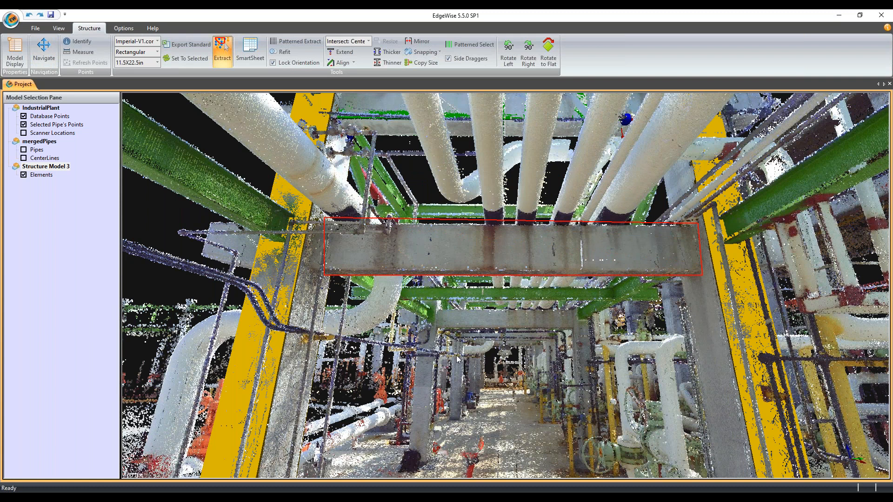
key(space)
key(Escape)
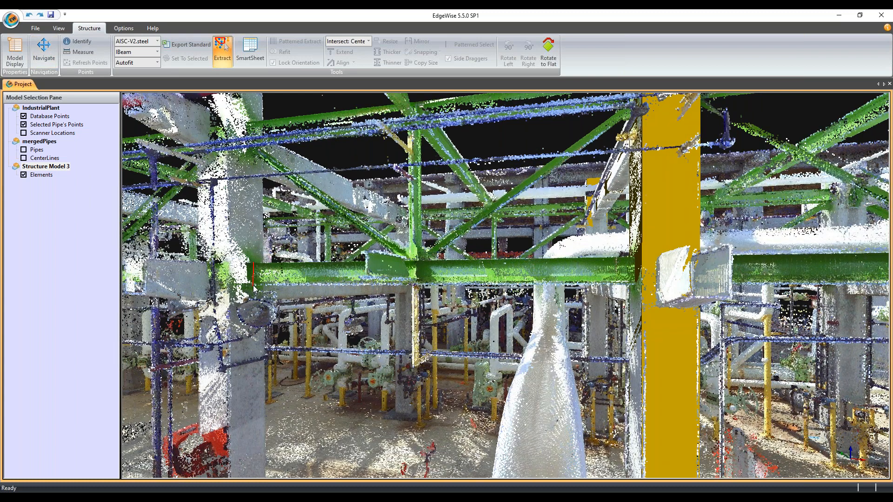
- Extract the lower and upper green horizontal beams adjoining the near column as AISC-V2.steel IBeams, using W12X35 as the section size
drag(253, 285, 635, 283)
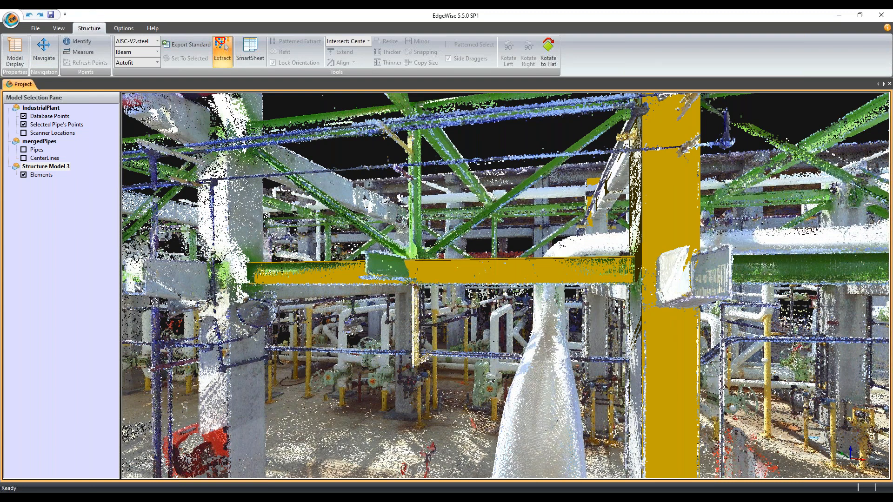
double_click(441, 264)
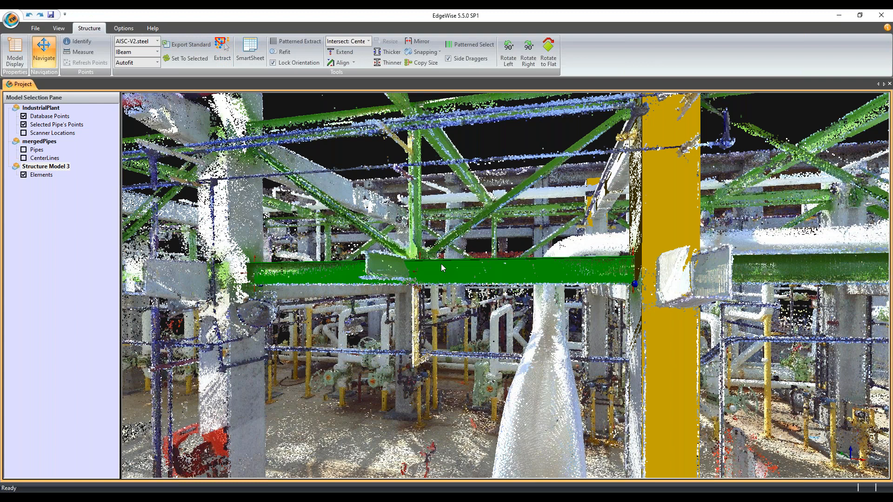
drag(319, 342, 326, 342)
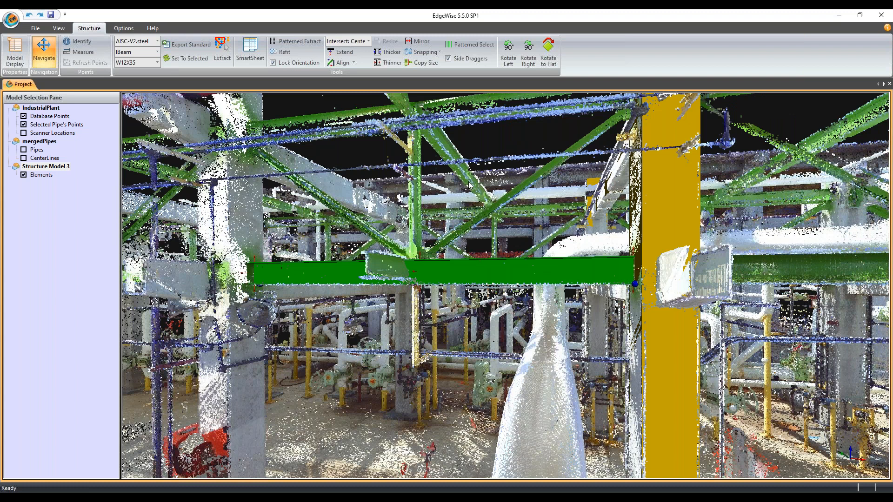
drag(469, 185, 478, 198)
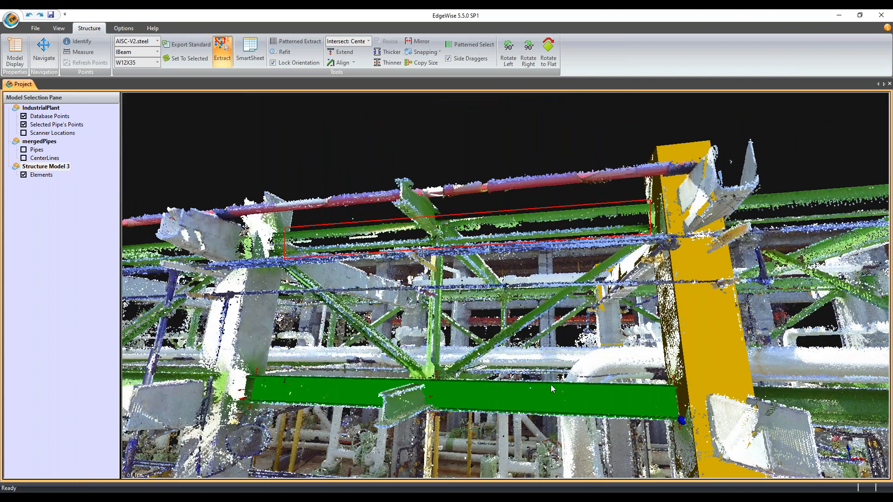
key(Escape)
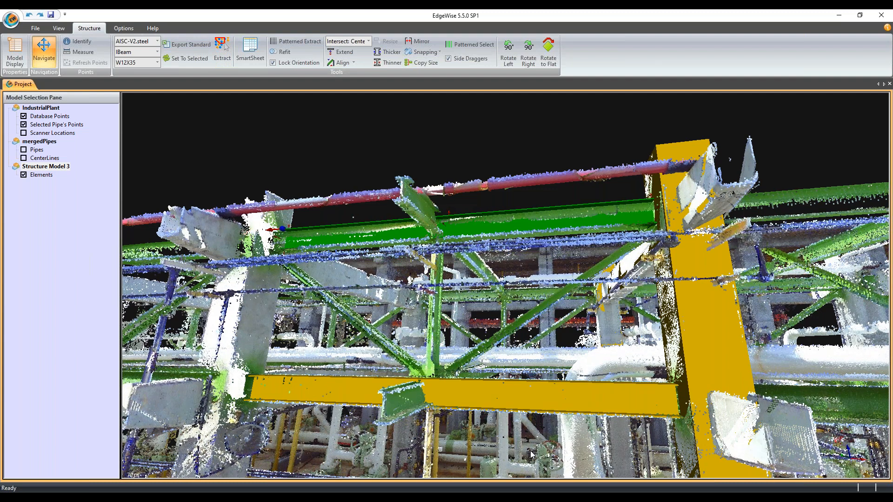
- Extract the lower green beam adjoining the far column as a W12X35 IBeam by outlining its four corners
drag(530, 451, 512, 409)
key(space)
click(403, 338)
click(402, 356)
click(592, 356)
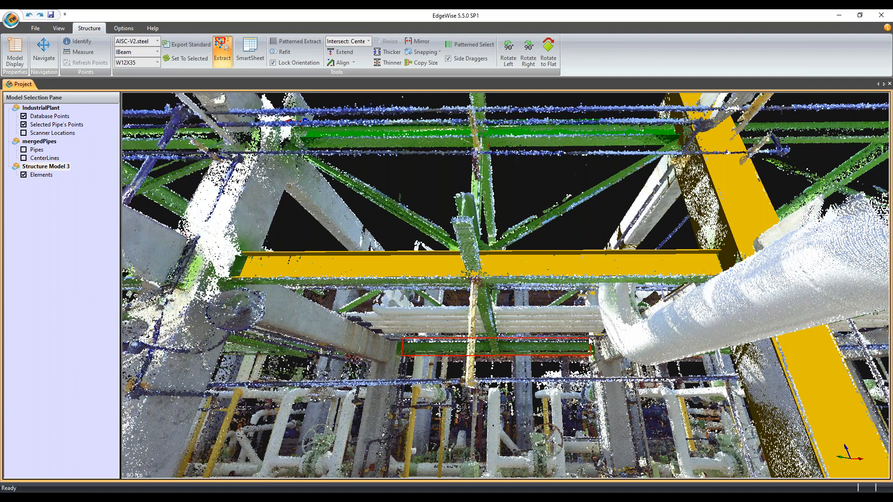
double_click(588, 338)
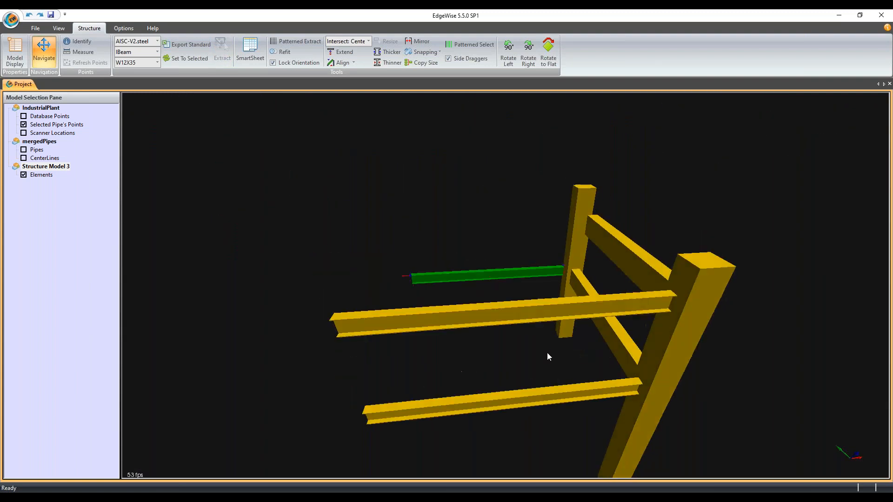
- Delete the lower I-beam attached to the far column
click(547, 353)
drag(537, 365, 612, 305)
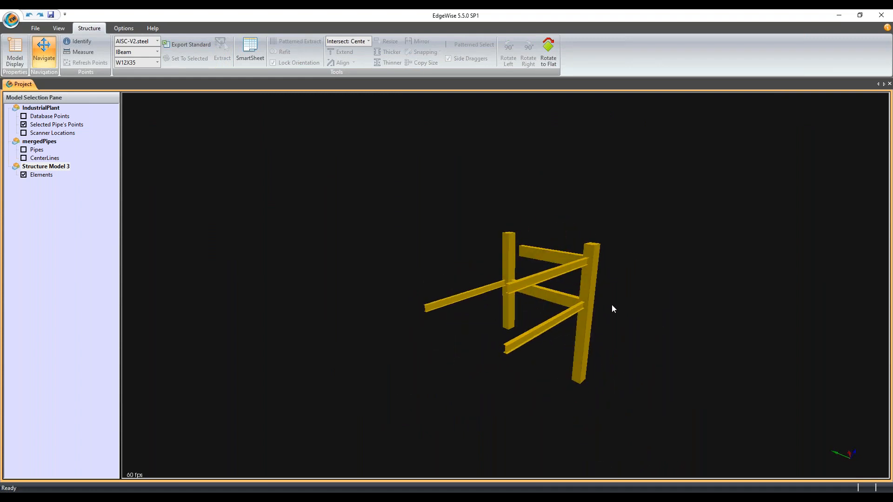
click(531, 282)
drag(501, 250, 421, 301)
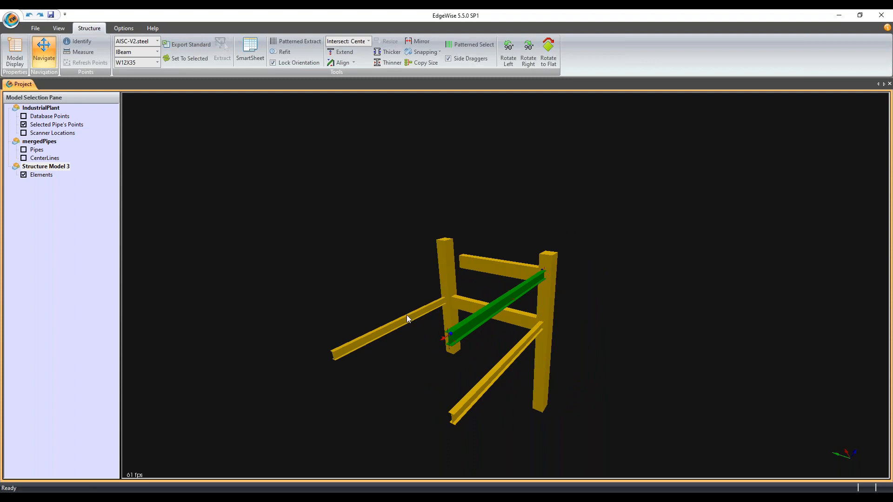
click(406, 314)
key(Delete)
- Run Patterned Extract with the near column's two I-beams as seed to extract the matching pair at the far column
click(483, 382)
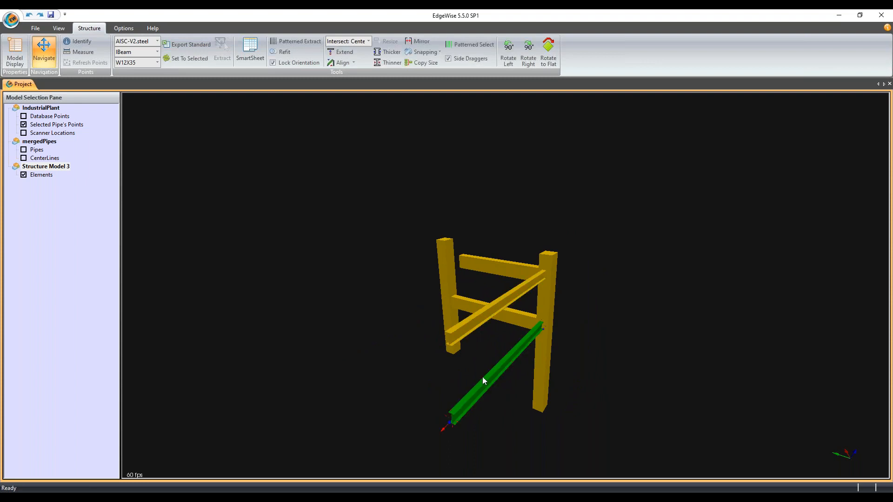
ctrl+click(474, 318)
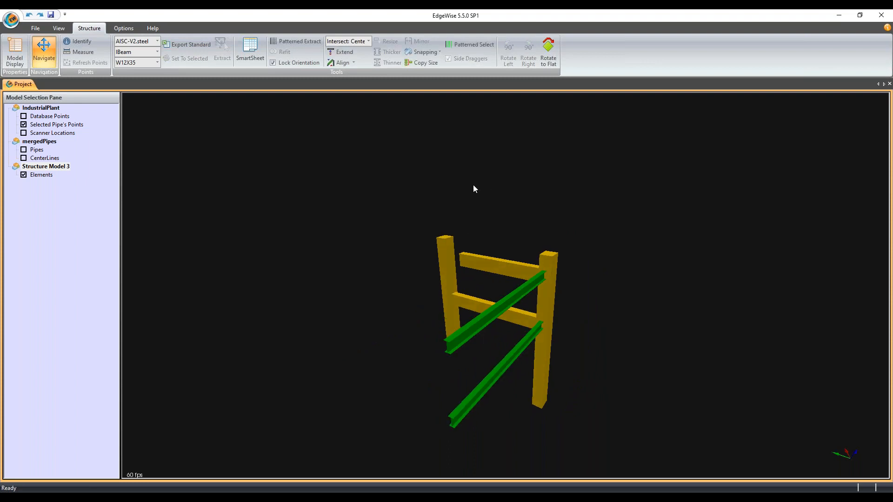
drag(475, 189, 437, 166)
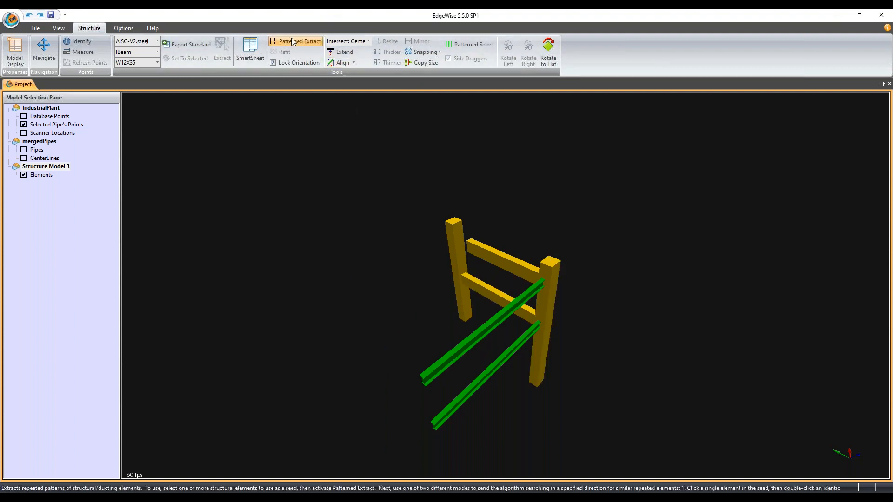
click(553, 264)
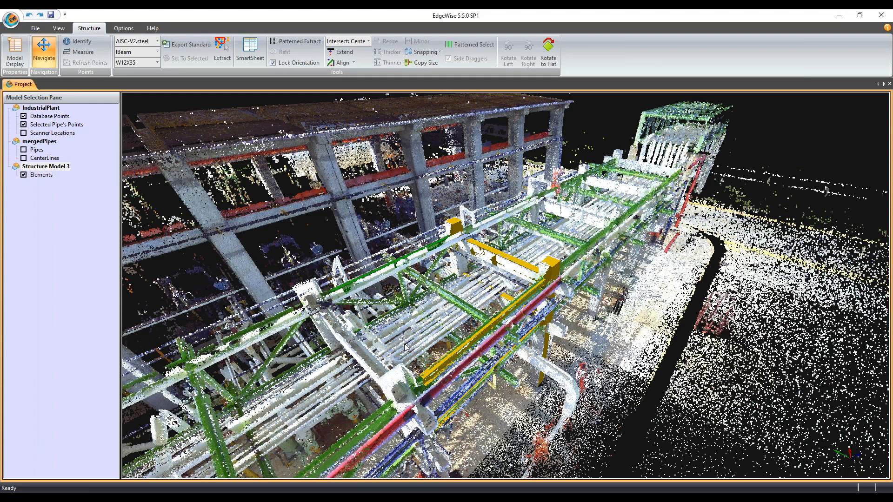
drag(405, 346, 484, 298)
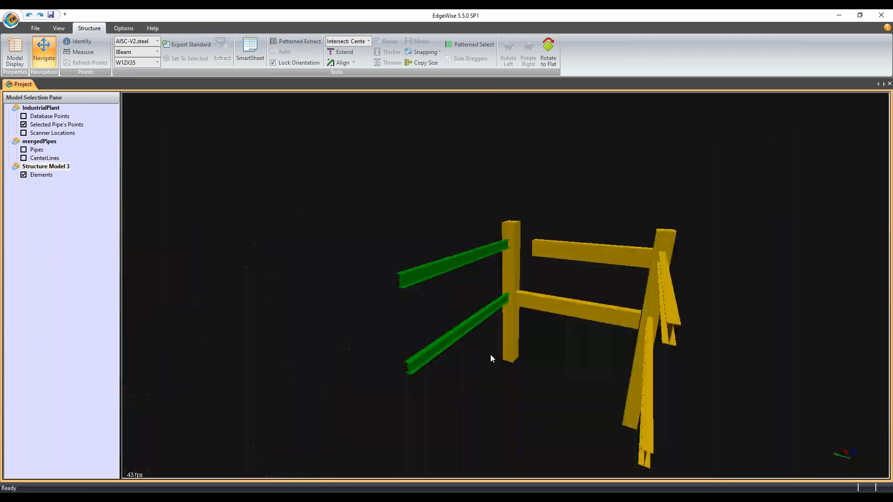
- Check the far column's I-beams in the SmartSheet and against the point cloud, and examine the whole extracted frame
drag(490, 354, 478, 374)
scroll(481, 388, up, 3)
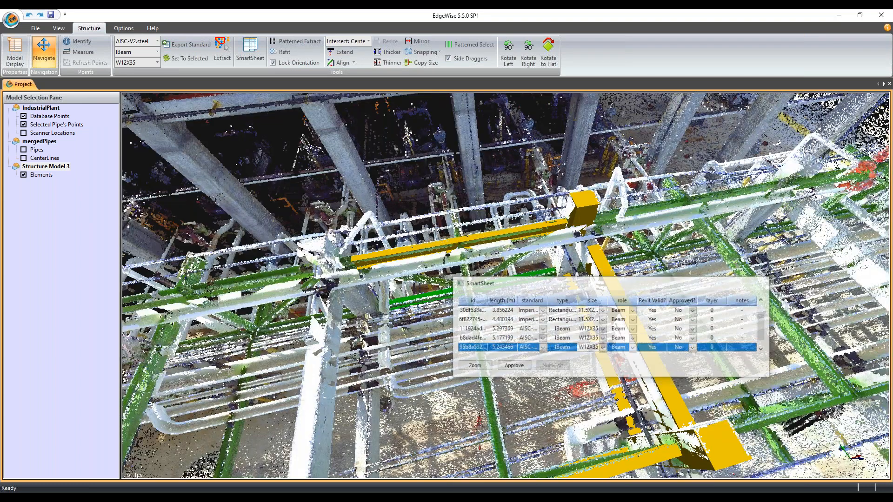
click(458, 345)
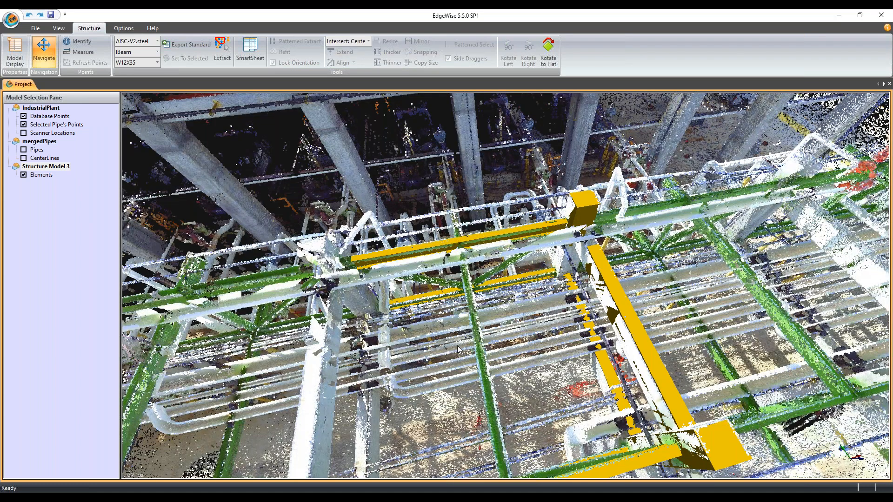
scroll(457, 346, down, 4)
drag(456, 366, 414, 354)
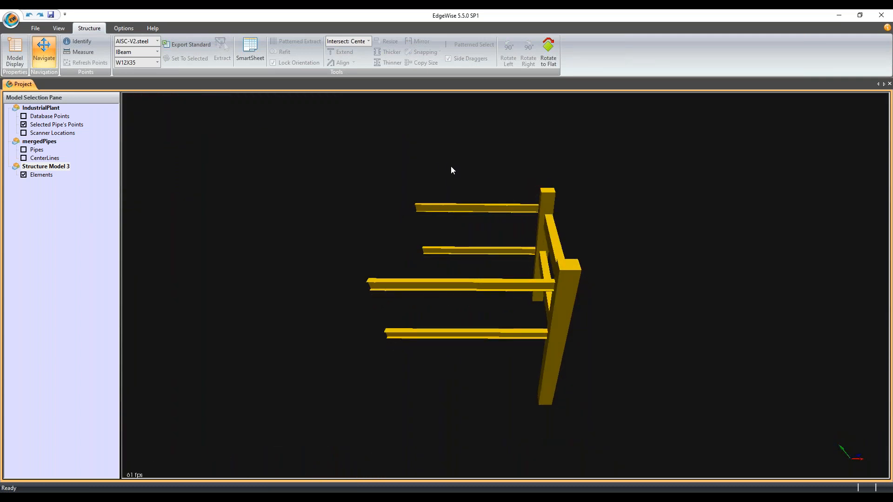
- Extract the neighbouring near-side column as a 19.5X22in Rectangular element by outlining it in the point cloud
click(559, 345)
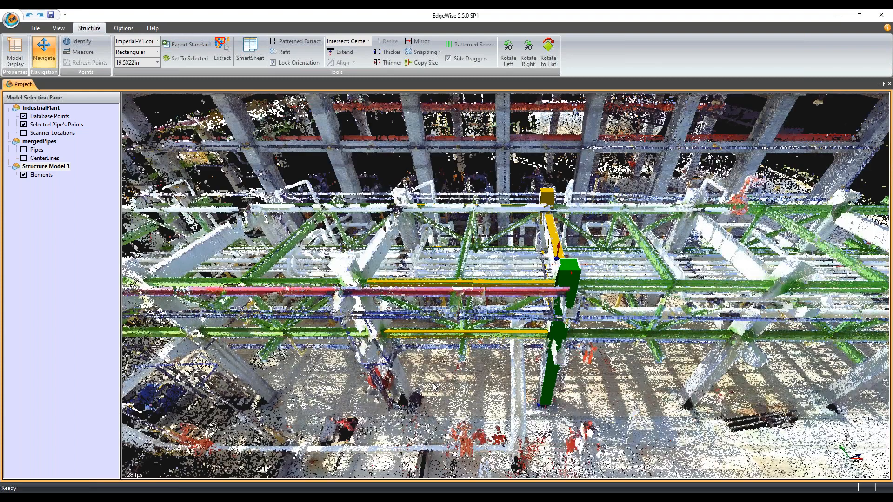
drag(433, 386, 390, 242)
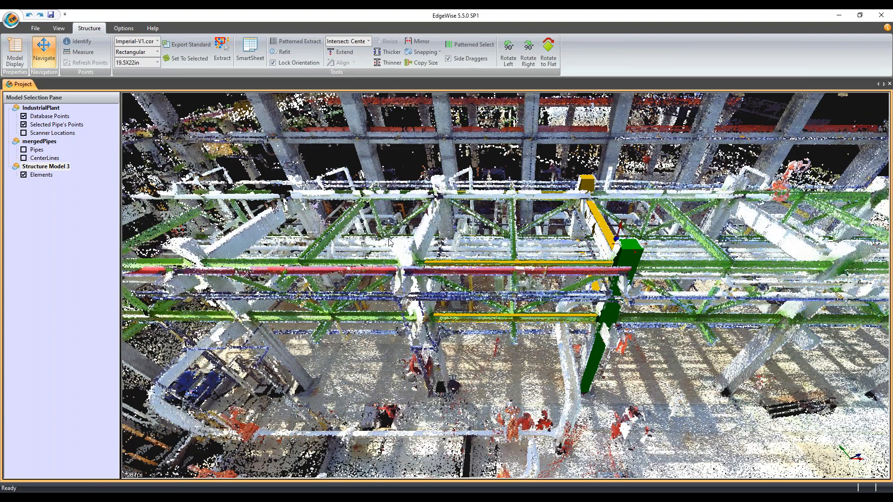
key(e)
click(430, 396)
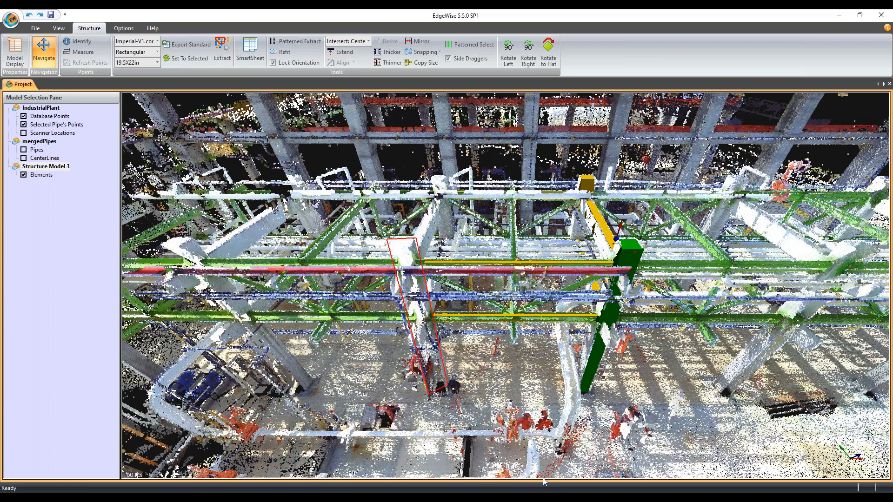
- Run Patterned Extract with the completed end bay as seed, using the newly extracted column to set the spacing and search direction
key(p)
click(514, 392)
drag(497, 164, 629, 368)
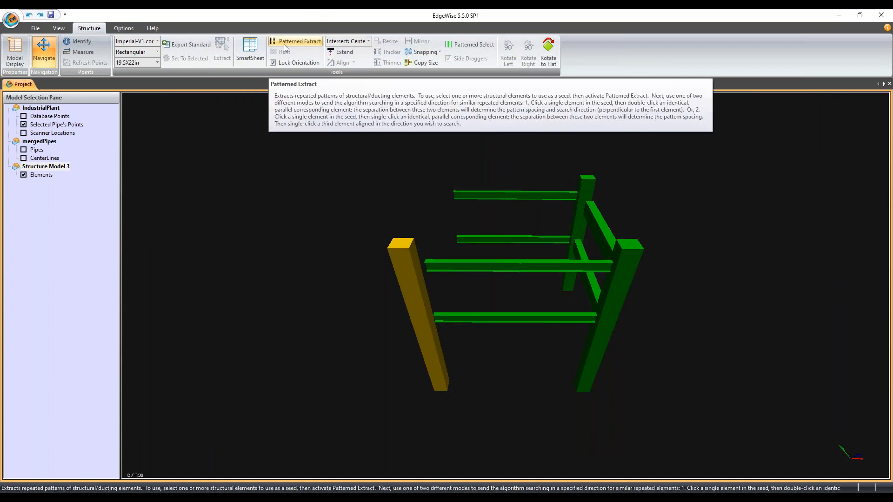
click(285, 44)
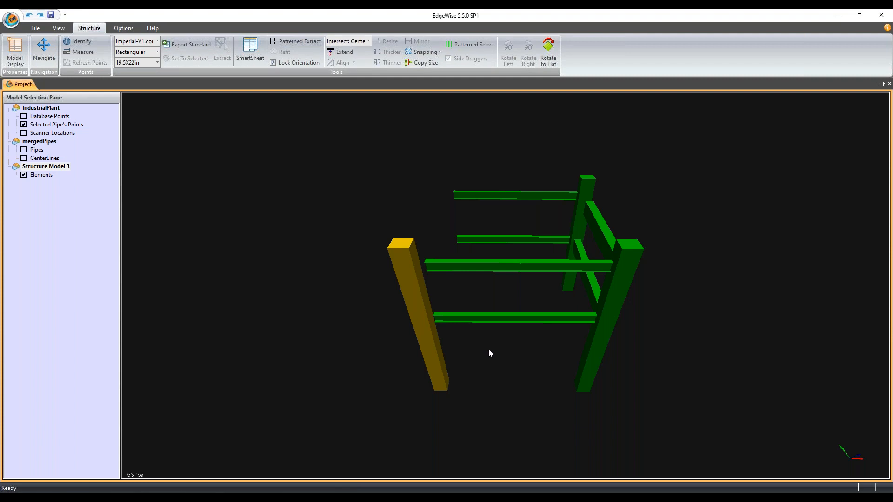
click(419, 292)
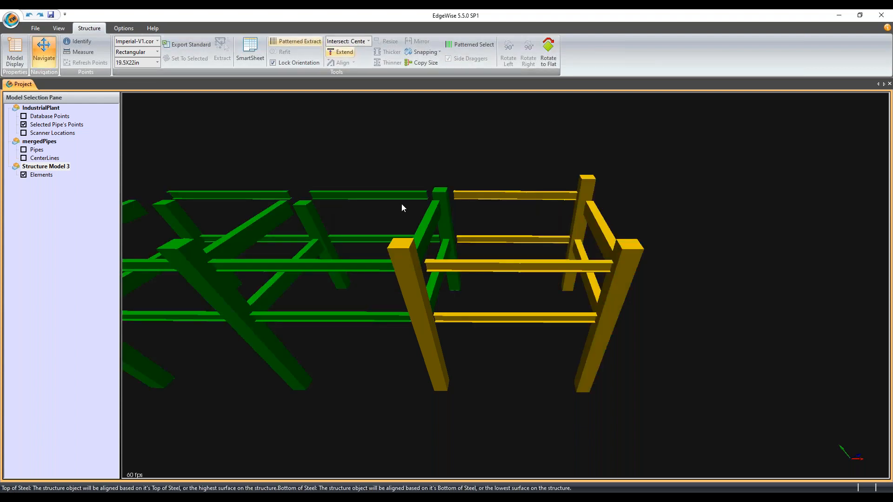
- Examine the patterned bays from several angles and compare them with the point cloud
middle_drag(249, 408, 318, 366)
click(318, 366)
scroll(319, 367, down, 4)
drag(389, 358, 360, 359)
key(d)
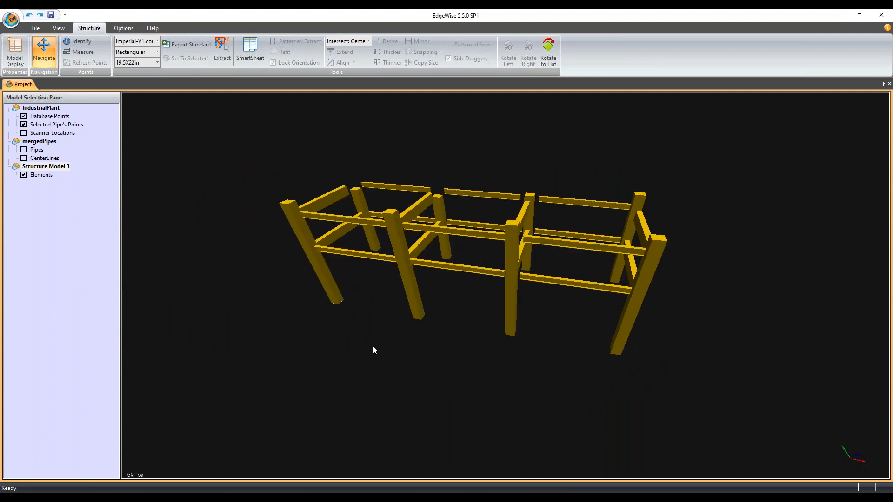
key(d)
drag(374, 349, 470, 331)
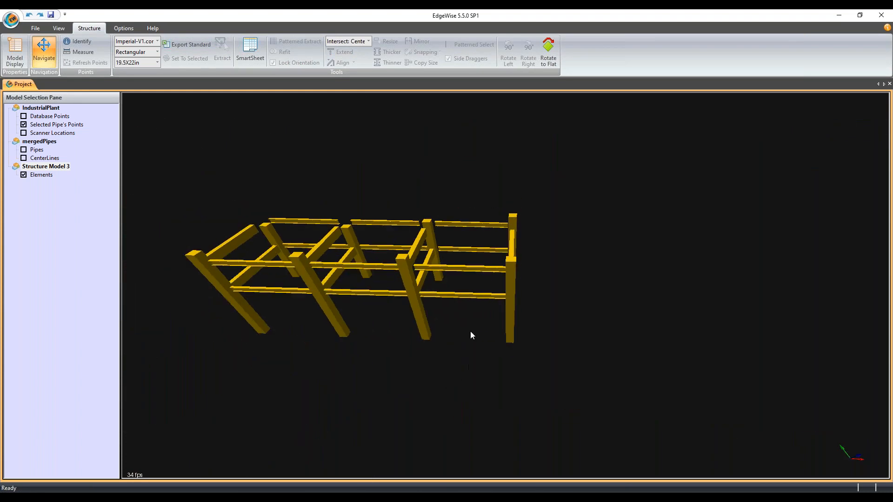
- Run Patterned Extract towards the opposite end, seeded with the end bay's I-beams and the inner frame's columns and cross beams, without the outer frame
click(474, 295)
ctrl+drag(509, 261, 530, 326)
ctrl+click(510, 272)
drag(515, 222, 538, 240)
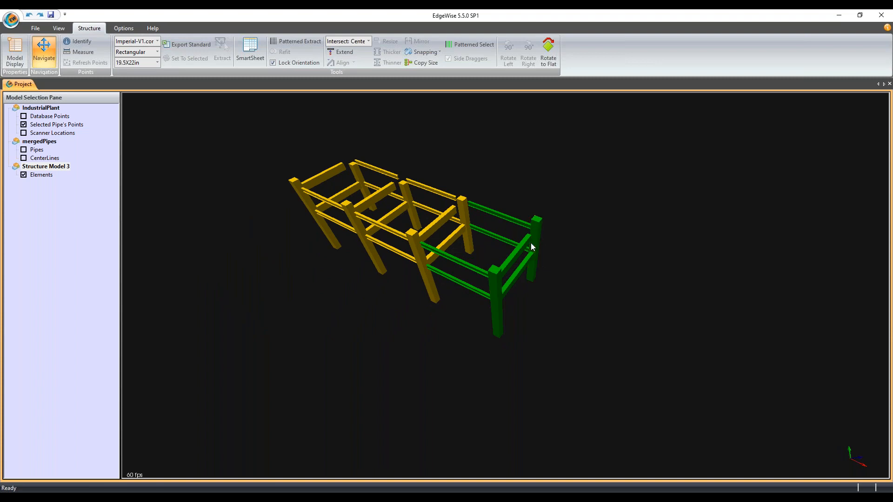
ctrl+click(523, 246)
ctrl+click(500, 293)
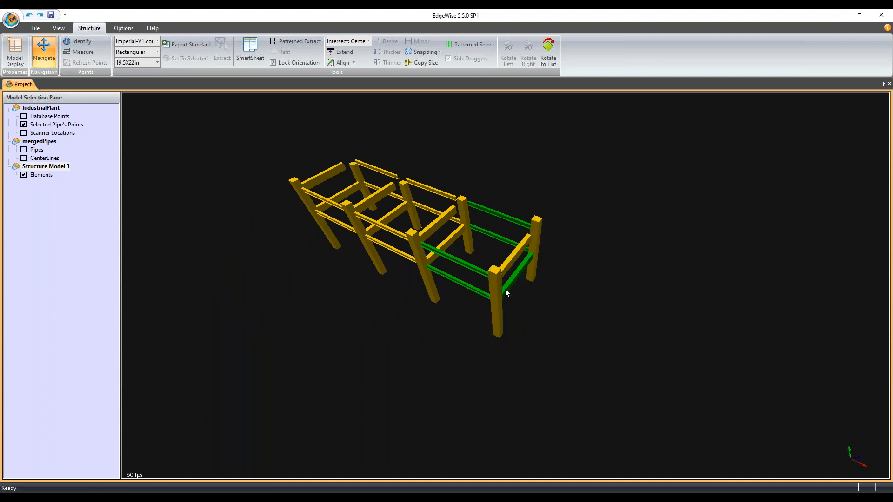
ctrl+click(505, 289)
ctrl+click(429, 284)
ctrl+click(429, 253)
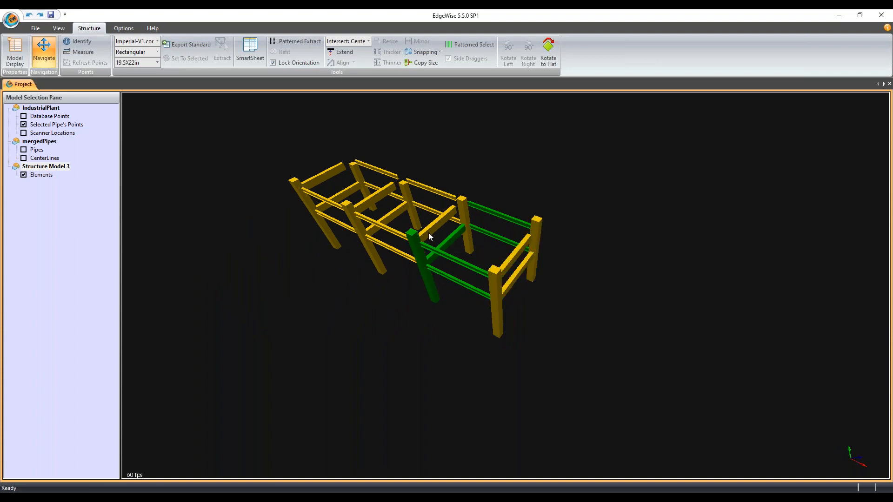
ctrl+click(465, 212)
drag(577, 314, 440, 186)
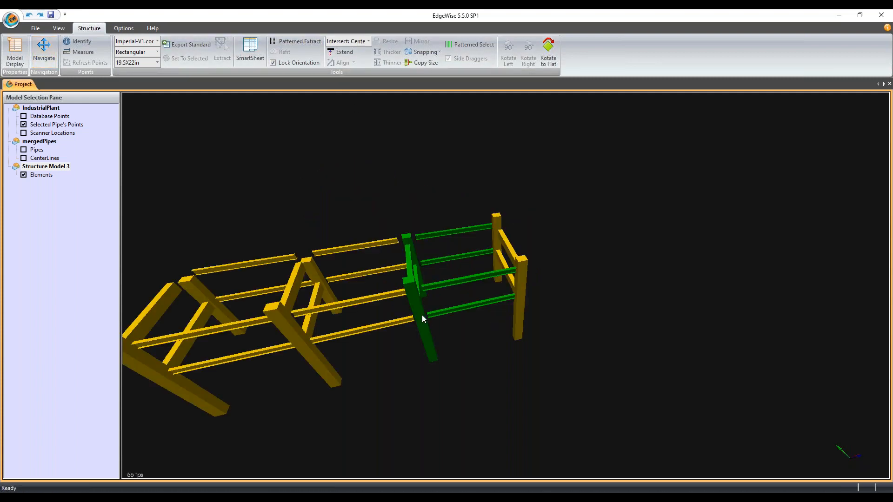
click(518, 294)
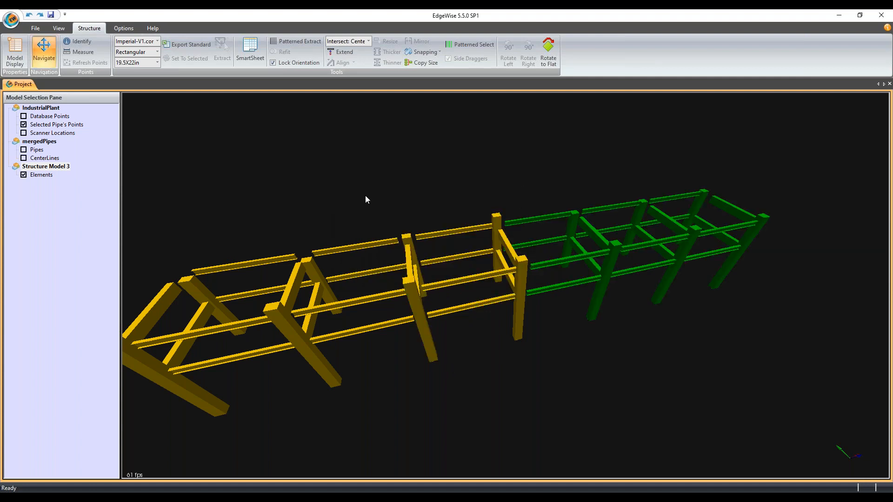
- Inspect the full extracted structure by itself and against the point cloud
click(532, 374)
drag(538, 367, 517, 365)
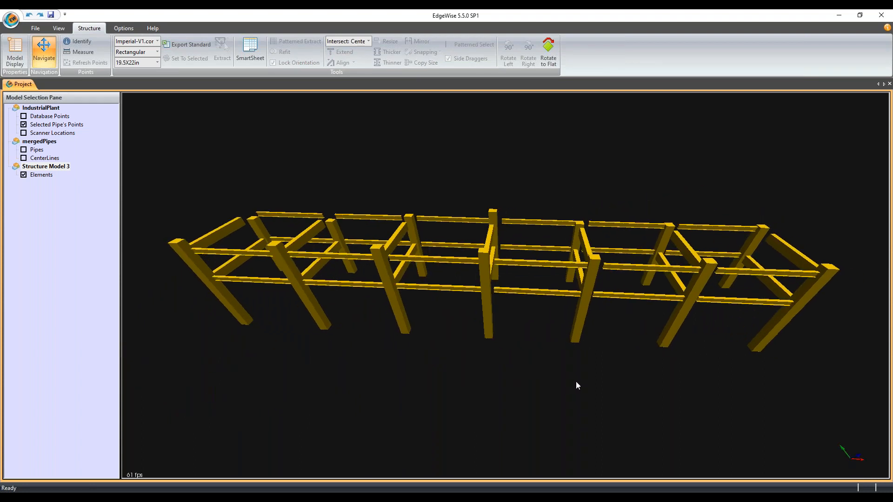
drag(575, 381, 581, 373)
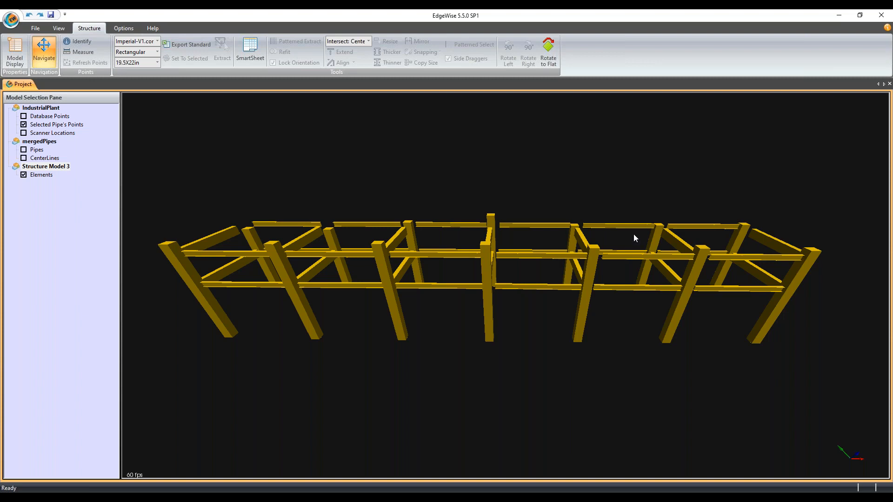
click(35, 28)
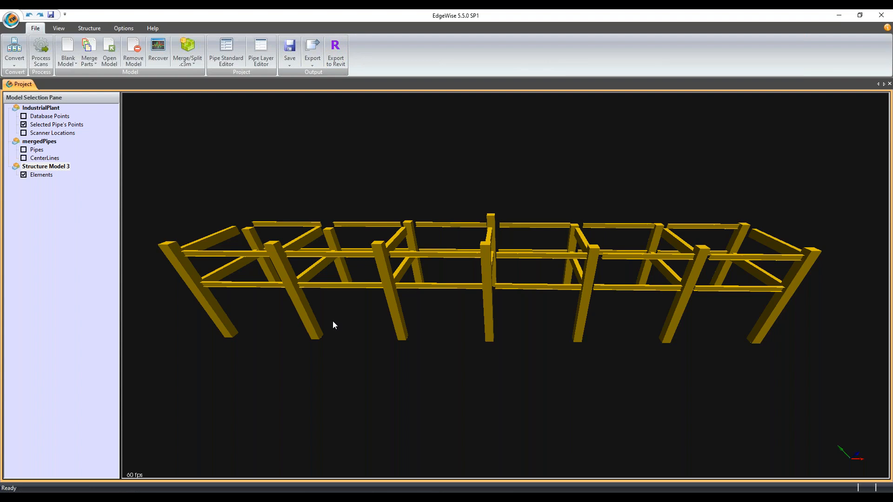
scroll(332, 319, up, 1)
drag(530, 370, 640, 331)
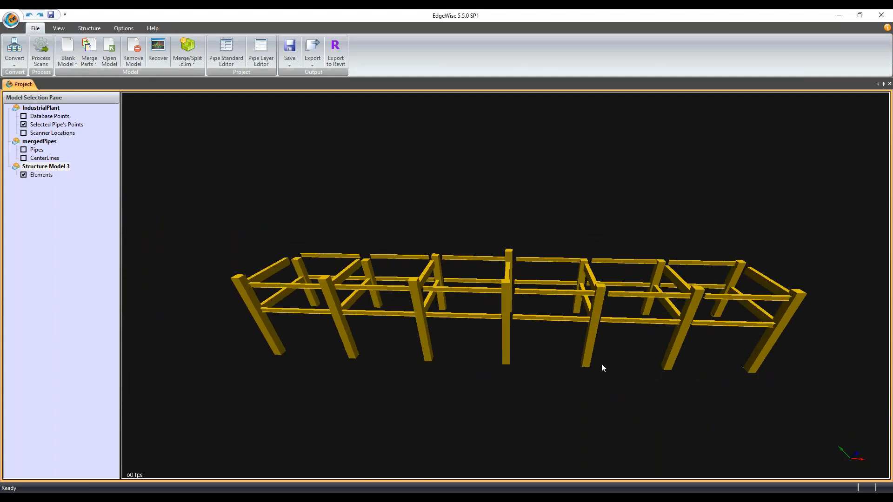
drag(590, 367, 561, 387)
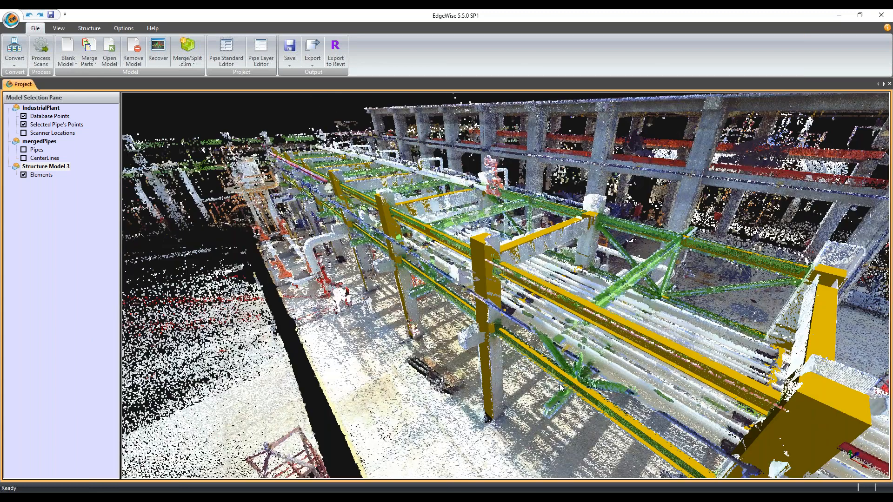
drag(675, 283, 463, 412)
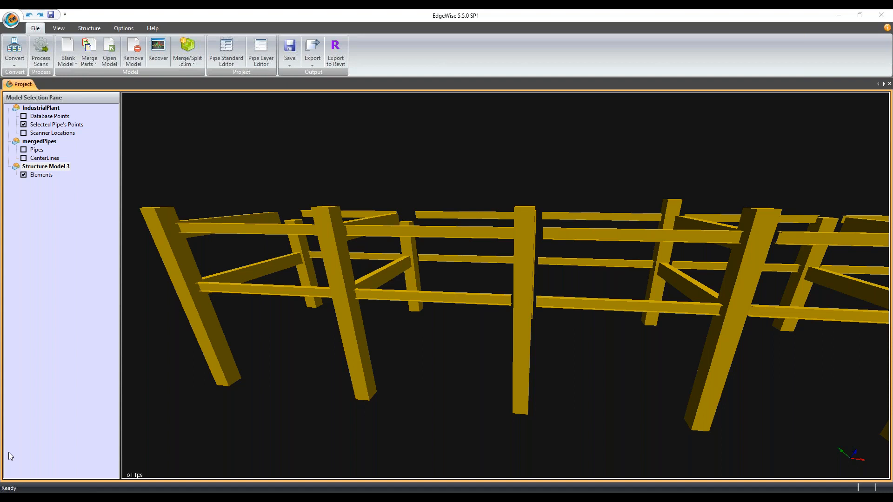
- Export the structure for Revit as Structure Model 3.c3rvt in the Process Scans folder
drag(9, 452, 374, 10)
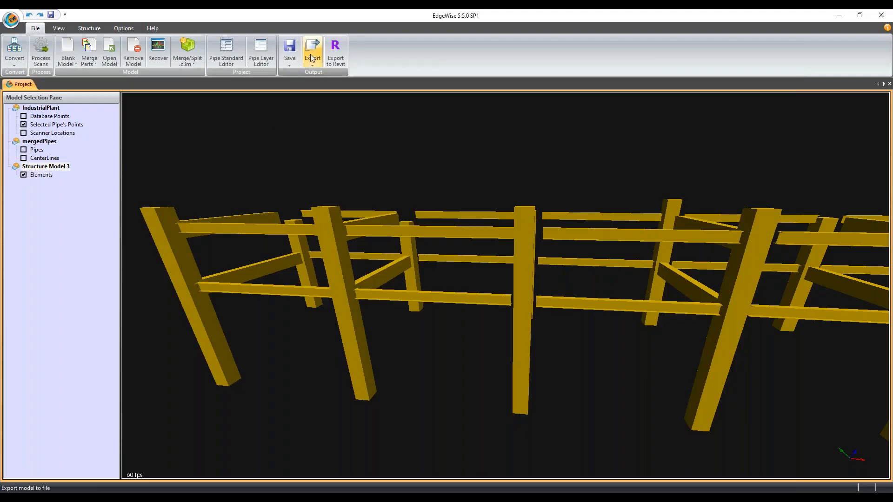
click(312, 51)
mouse_move(351, 105)
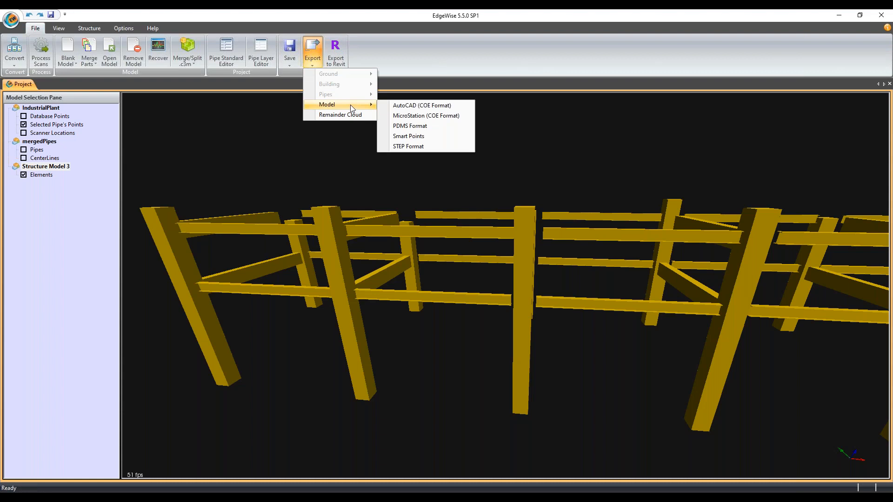
click(335, 51)
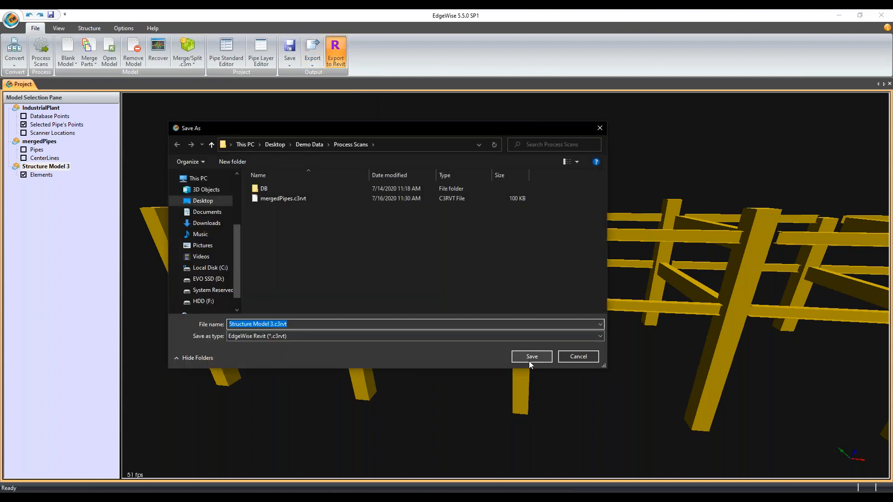
click(530, 358)
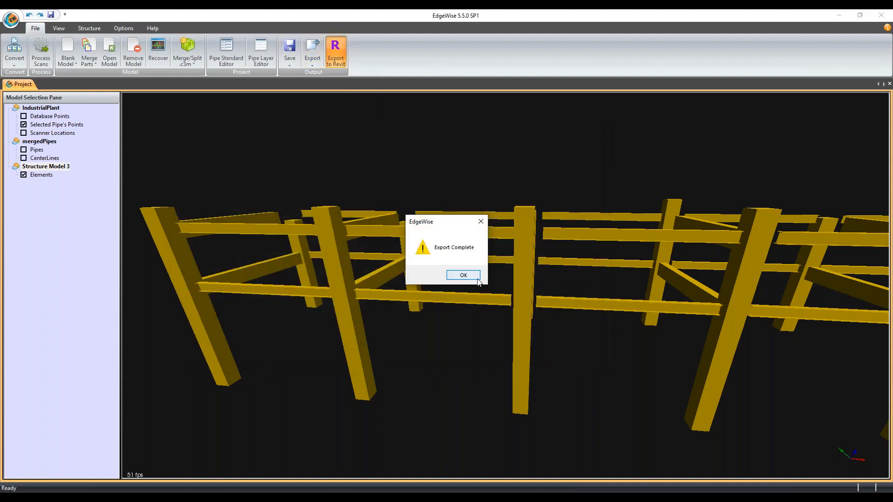
click(464, 275)
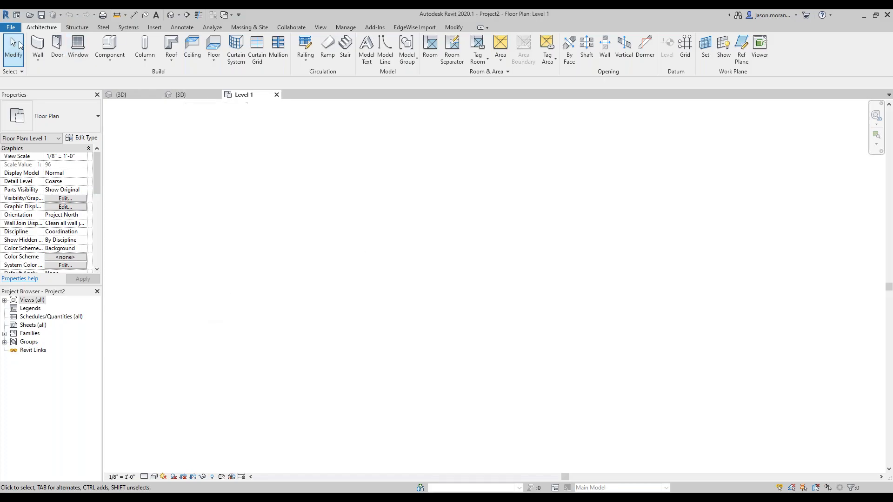
- Switch to Revit and import mergedPipes.c3rvt from the Process Scans folder through EdgeWise Import, with Create connected systems enabled
click(423, 25)
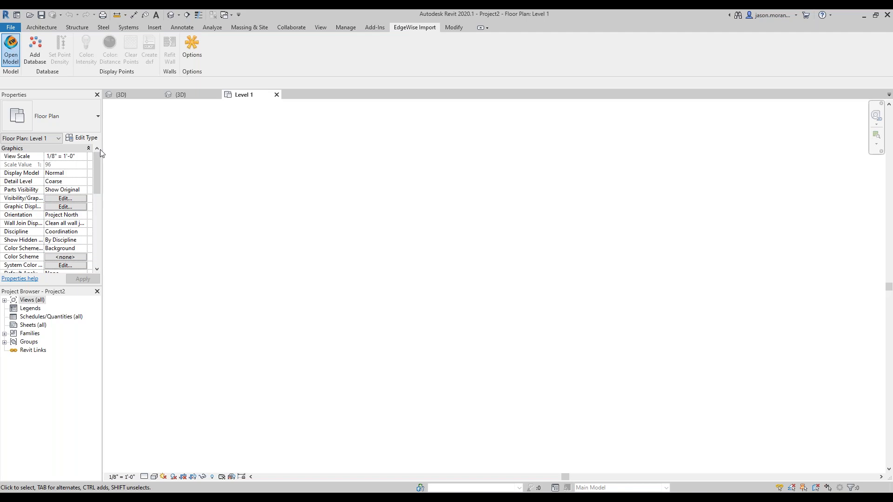
click(14, 48)
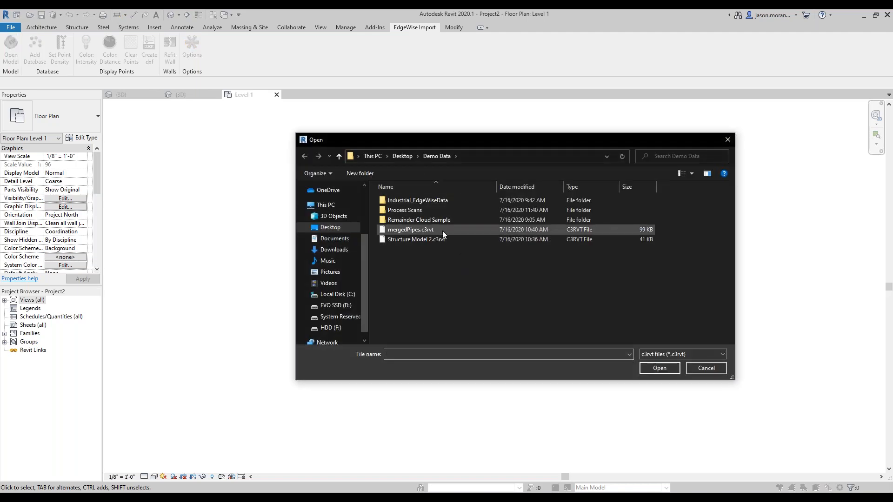
double_click(400, 212)
click(400, 212)
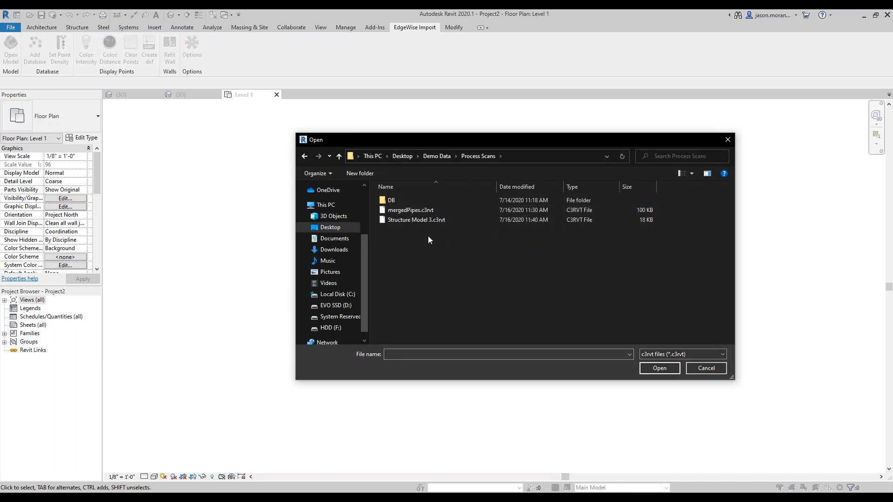
click(660, 369)
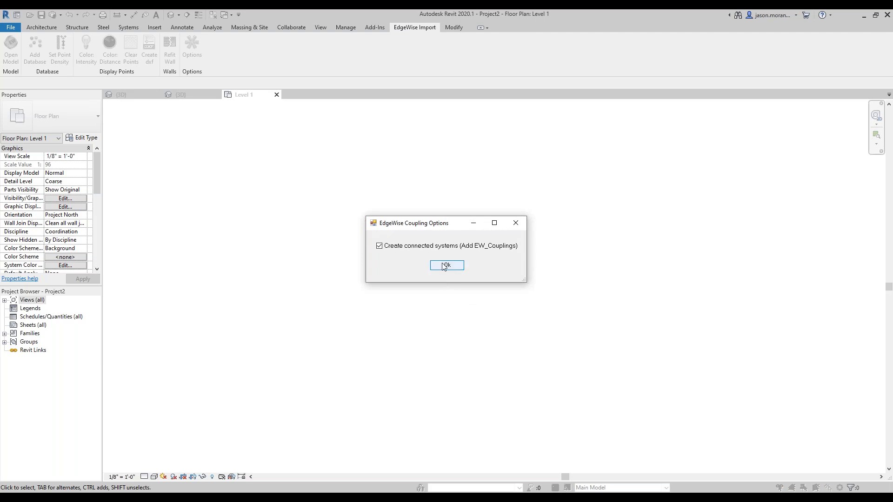
click(445, 265)
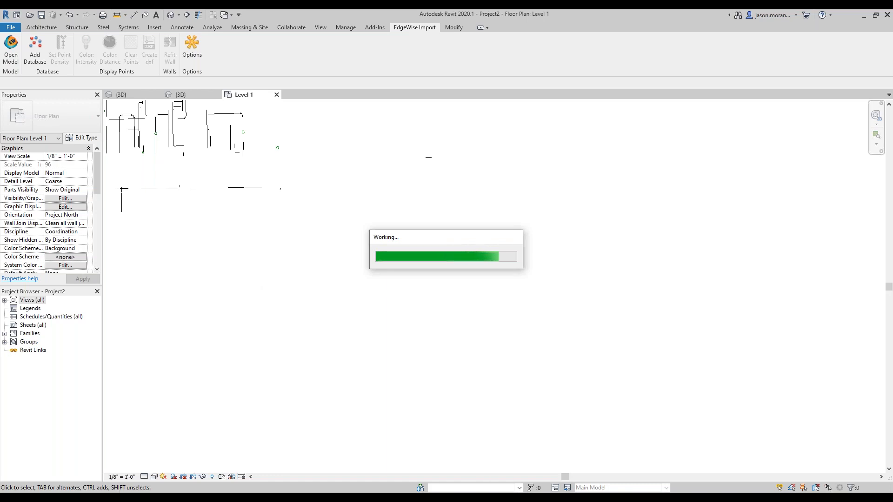
- Return to Structure Model 3 in EdgeWise, set the extraction standard to AISC-V2.steel and view its available element types
mouse_move(116, 490)
click(199, 475)
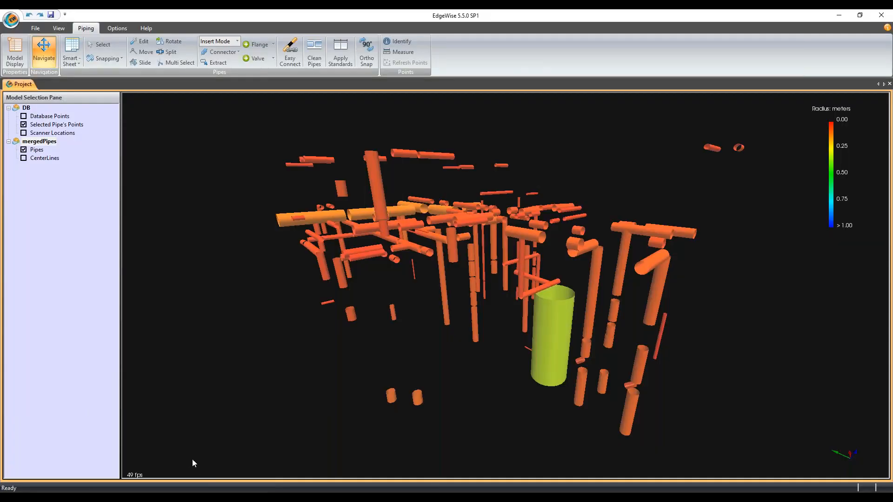
click(69, 481)
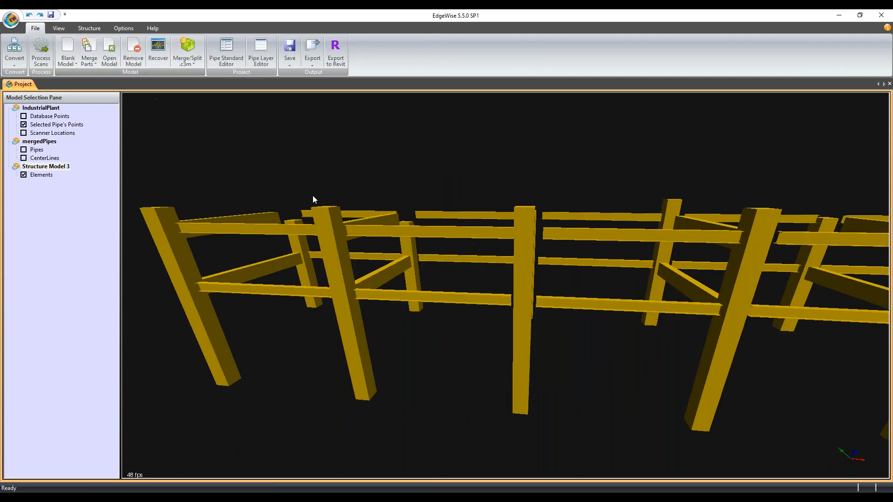
click(86, 30)
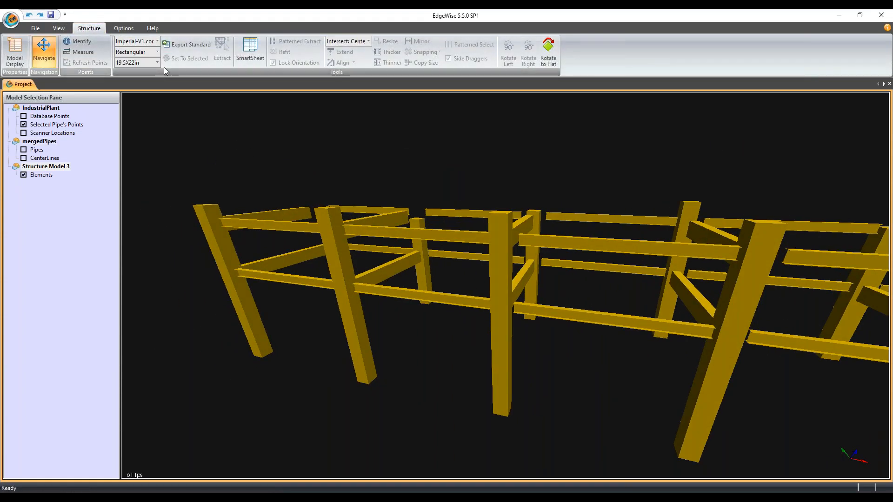
click(157, 41)
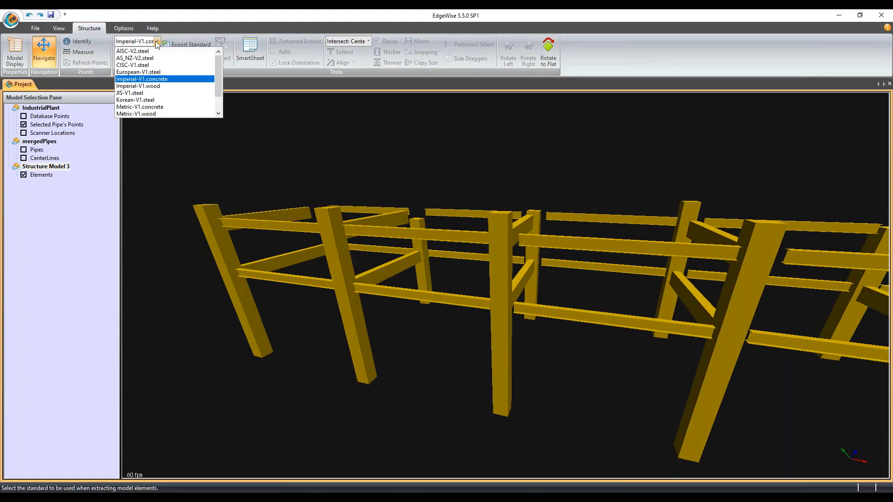
click(143, 51)
click(157, 51)
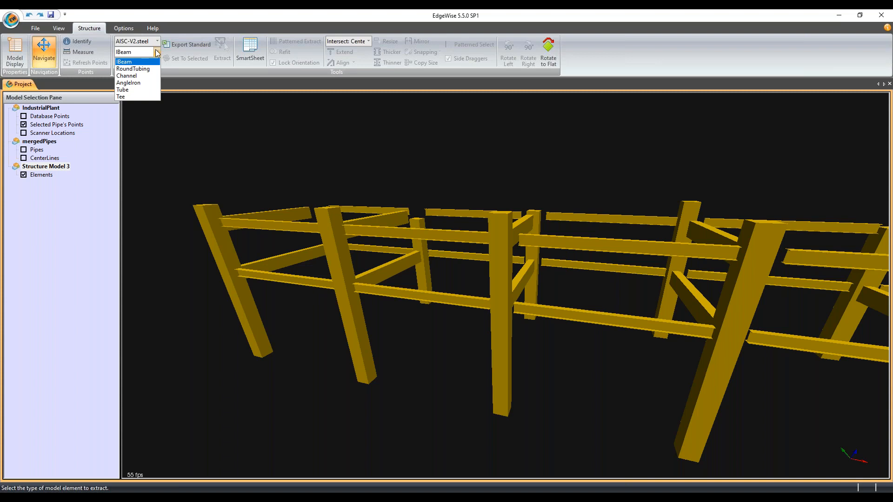
drag(297, 180, 270, 232)
scroll(336, 206, down, 5)
scroll(312, 221, up, 2)
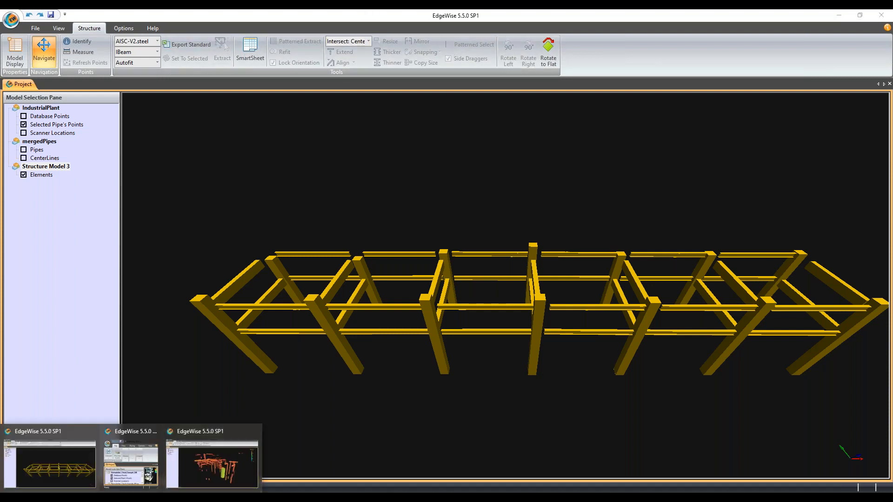
- Return to the Revit project, dismiss the import report and show the piping in the 3D view at Fine detail level
click(183, 464)
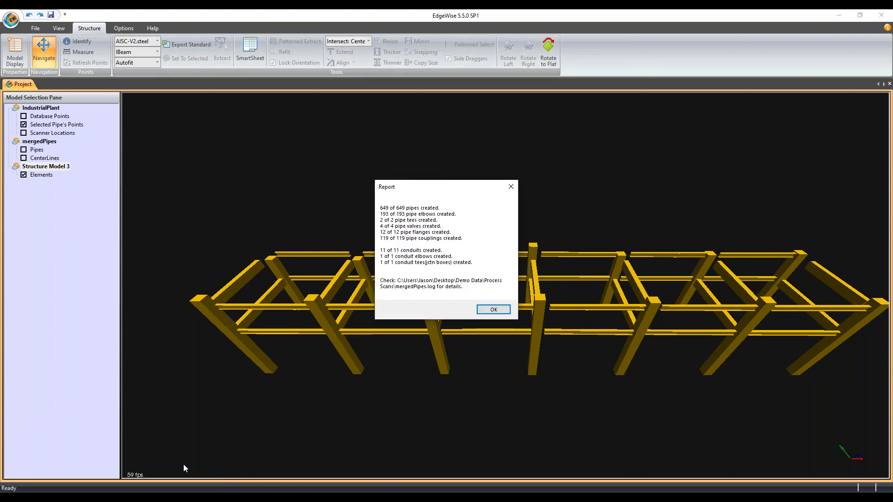
click(486, 309)
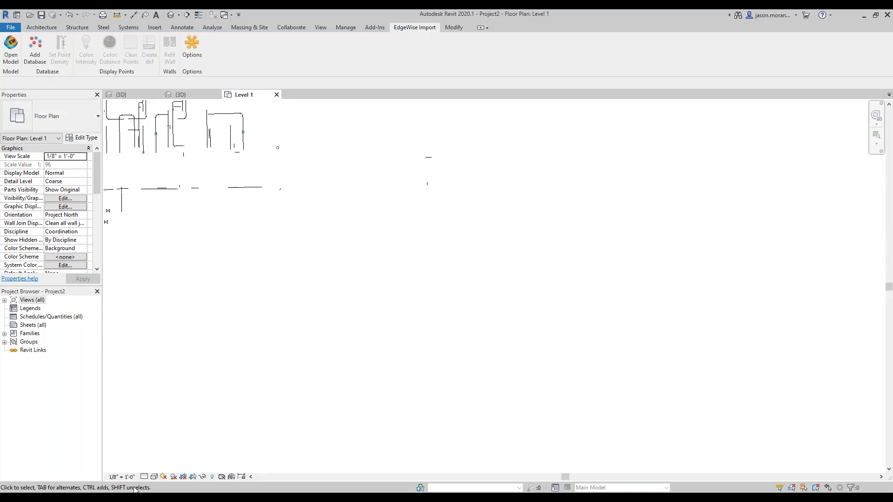
middle_drag(306, 202, 596, 330)
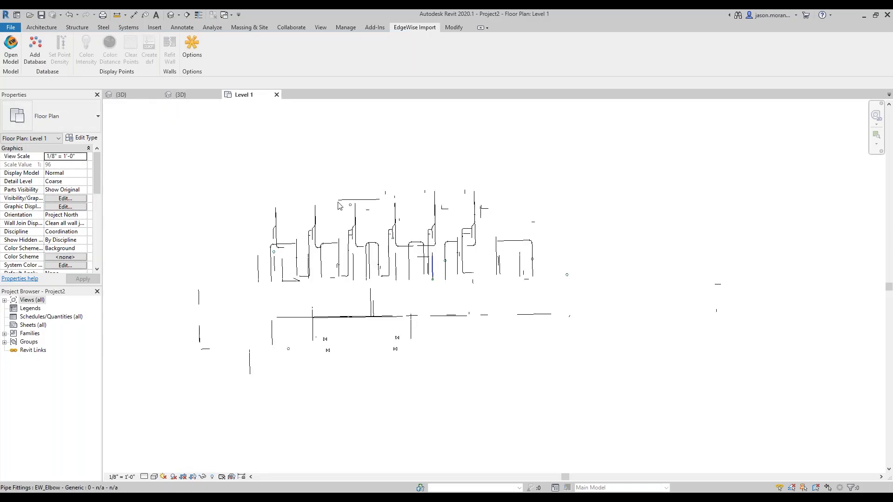
click(171, 15)
click(144, 476)
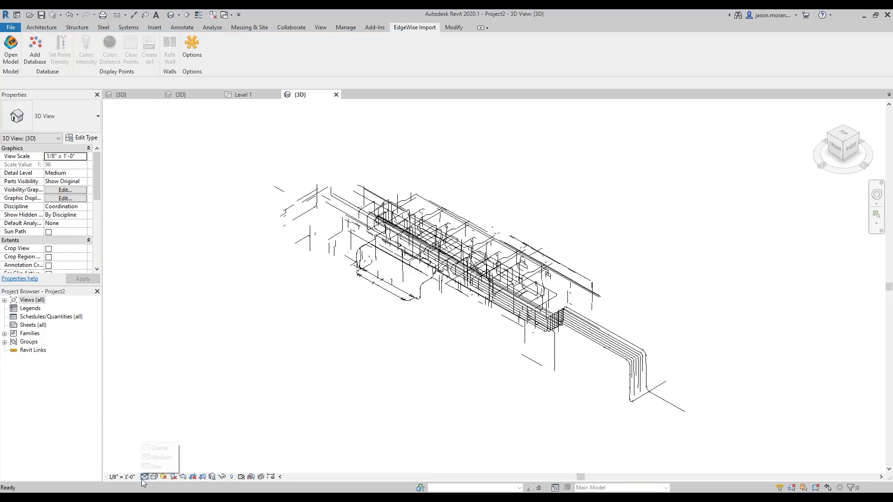
click(156, 467)
- Inspect the imported pipes and conduits up close, down to the junction box on the conduit run
shift+middle_drag(476, 355, 516, 329)
scroll(409, 298, up, 3)
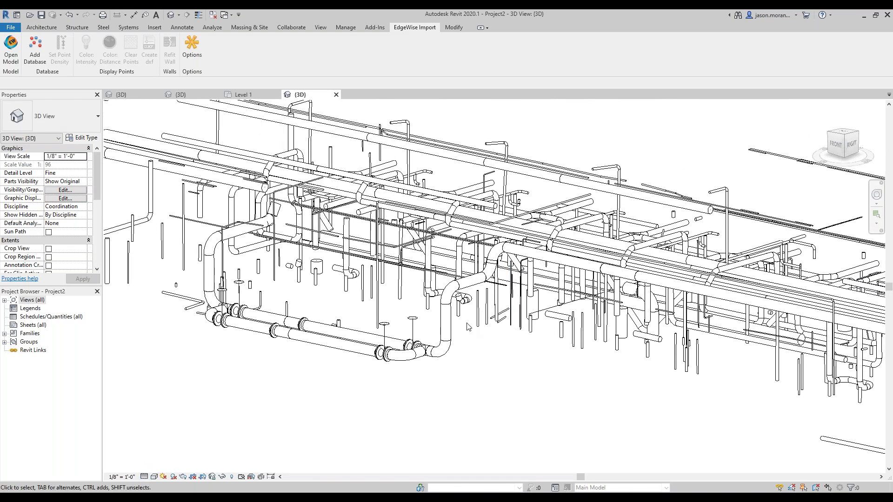
shift+middle_drag(446, 320, 546, 312)
scroll(403, 359, up, 4)
shift+middle_drag(408, 358, 384, 374)
scroll(383, 349, up, 1)
scroll(379, 260, up, 1)
middle_drag(395, 268, 464, 346)
scroll(404, 308, up, 3)
scroll(437, 301, up, 1)
scroll(363, 263, up, 1)
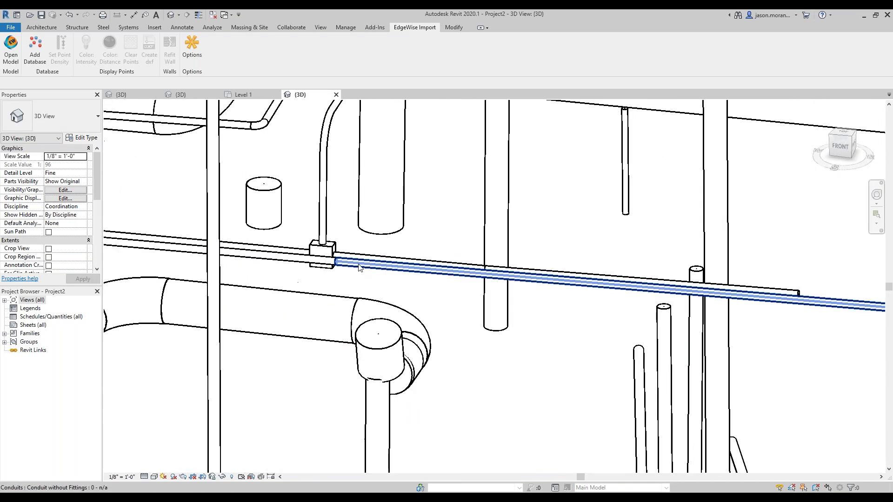
- Select the conduit beside the junction box and view its properties and available conduit types
click(362, 263)
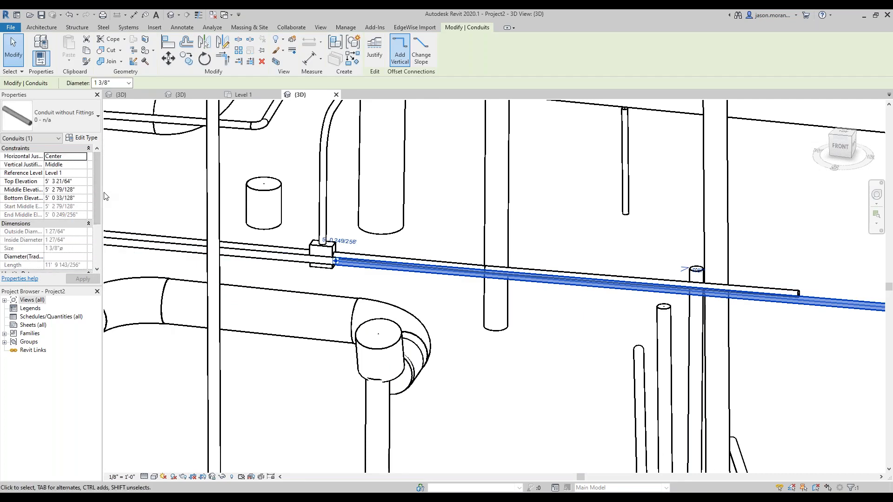
drag(103, 198, 168, 198)
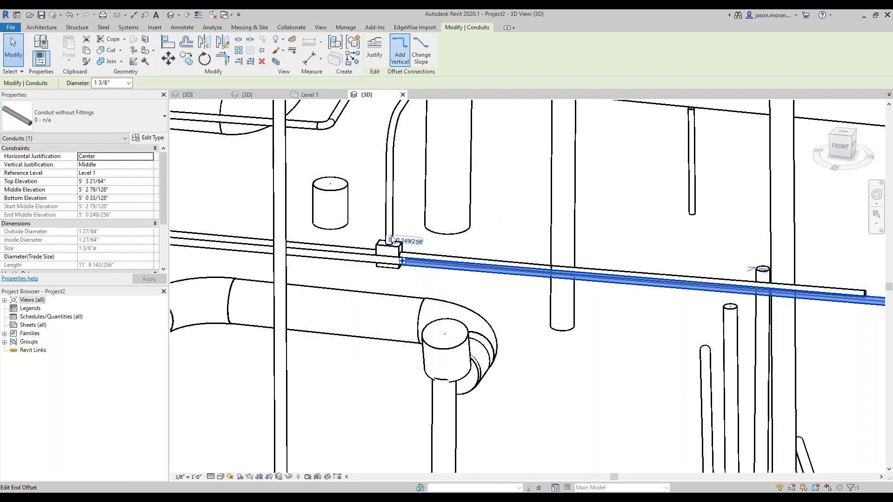
click(83, 117)
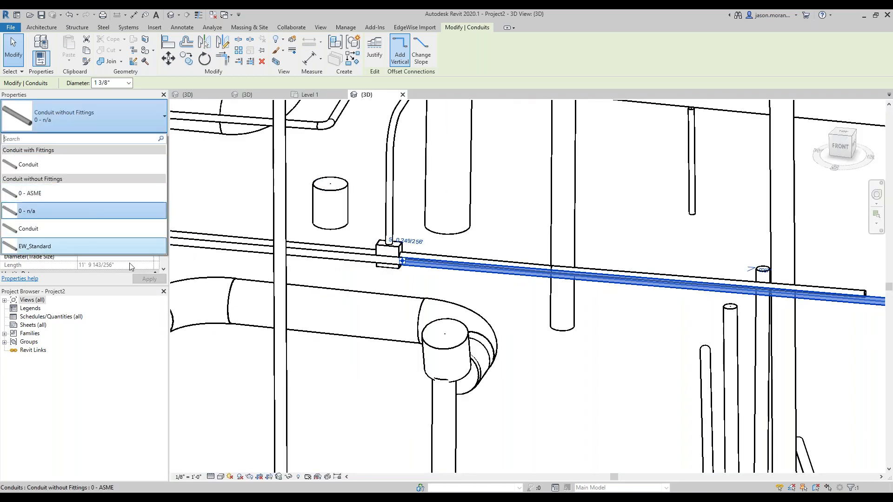
click(525, 316)
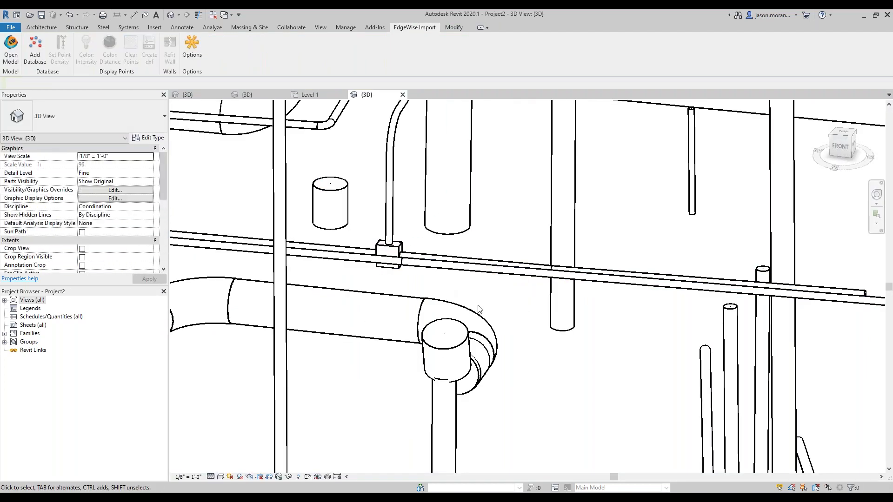
- Select the long straight pipe in the front flanged run and view its available pipe types
shift+middle_drag(507, 317, 566, 231)
scroll(413, 399, down, 2)
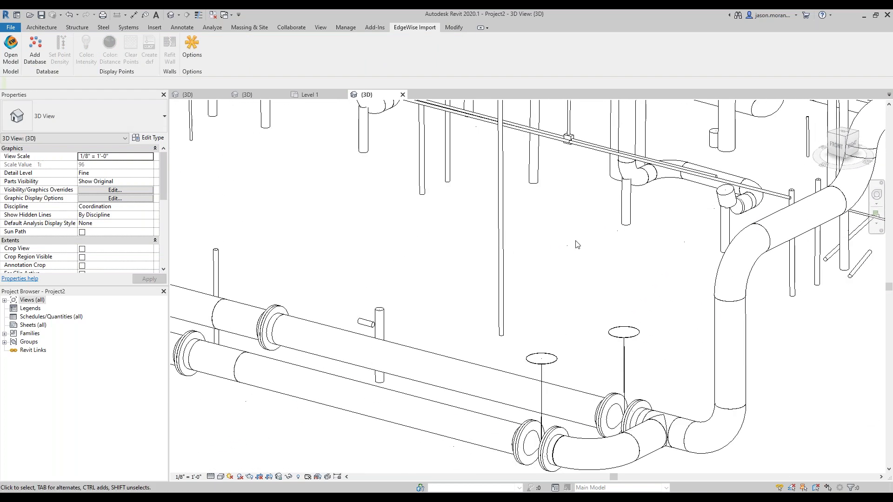
click(355, 404)
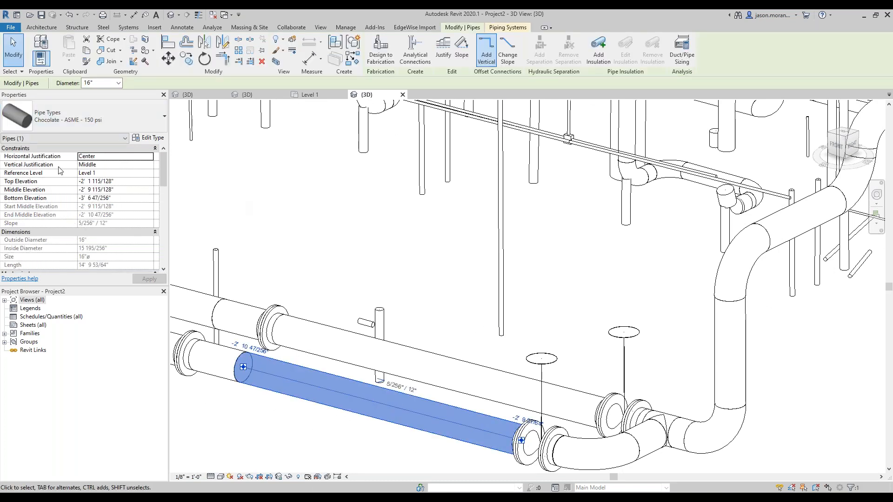
click(57, 126)
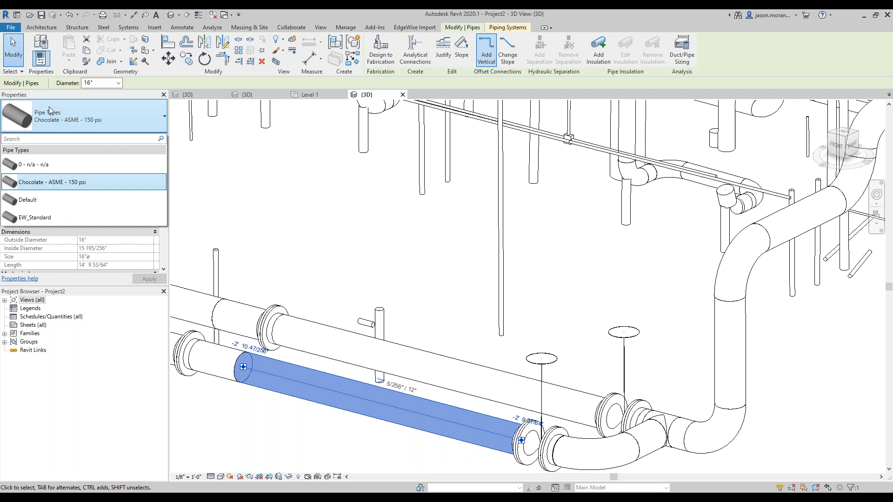
click(324, 178)
click(323, 178)
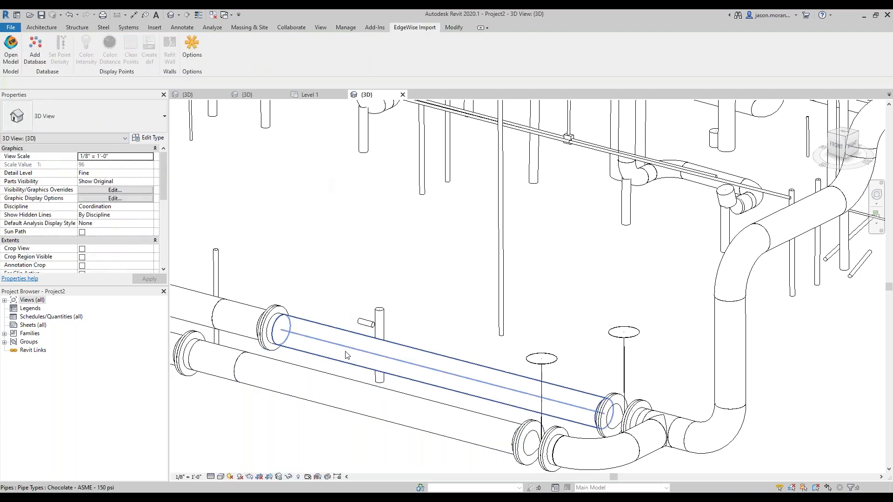
- Select all pipes of the Chocolate - ASME - 150 psi type, view the types they could be switched to, and clear the selection
scroll(454, 265, down, 2)
shift+middle_drag(454, 265, 429, 315)
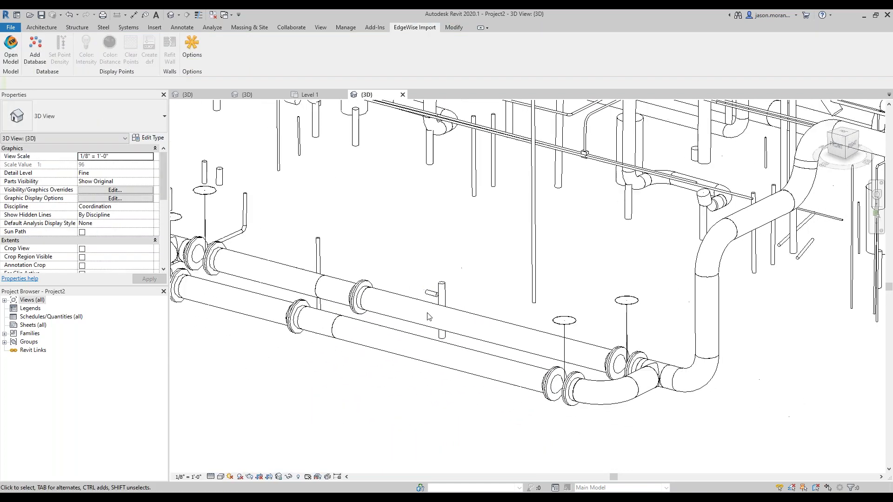
click(430, 361)
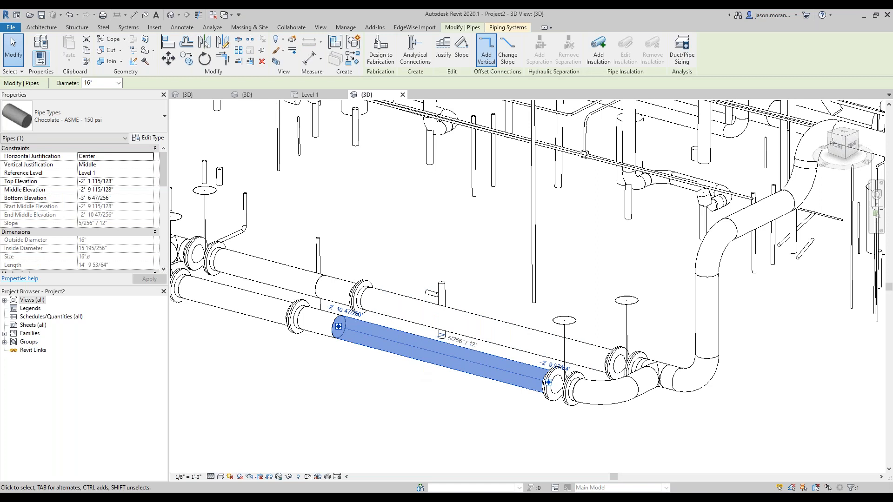
right_click(421, 356)
mouse_move(532, 215)
click(568, 226)
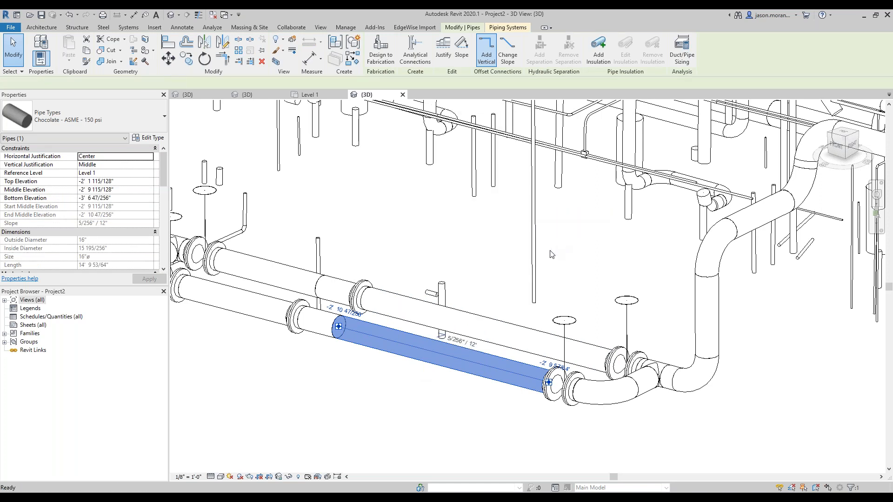
scroll(501, 251, down, 5)
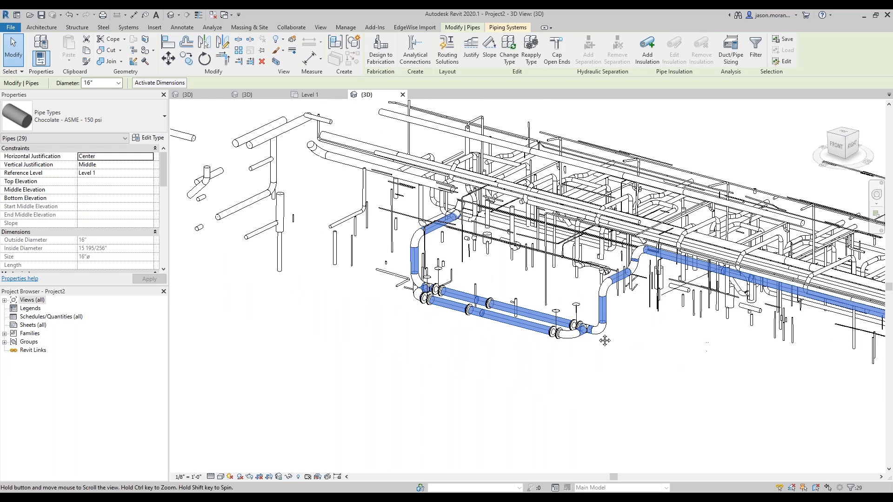
scroll(571, 346, down, 1)
scroll(562, 352, up, 1)
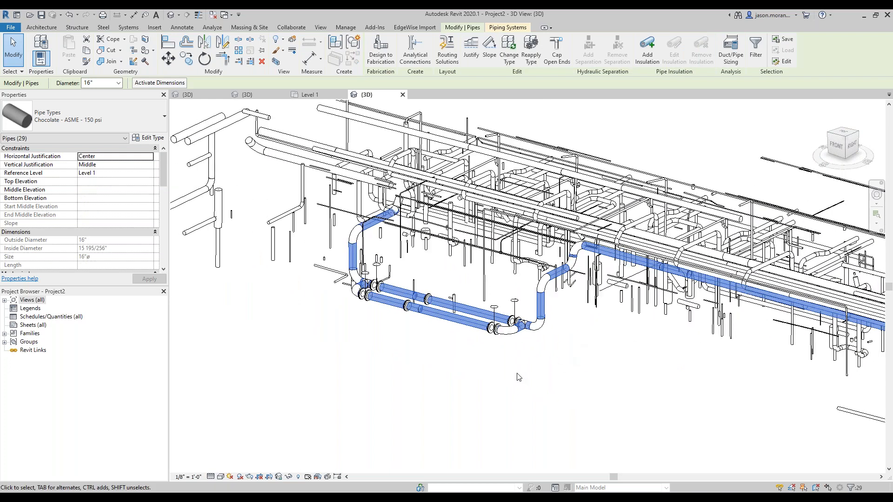
scroll(511, 374, up, 3)
click(99, 112)
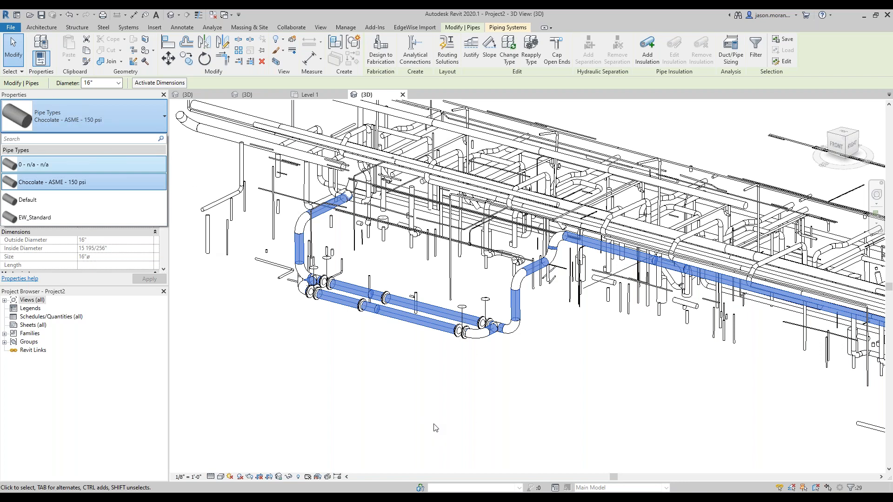
click(532, 349)
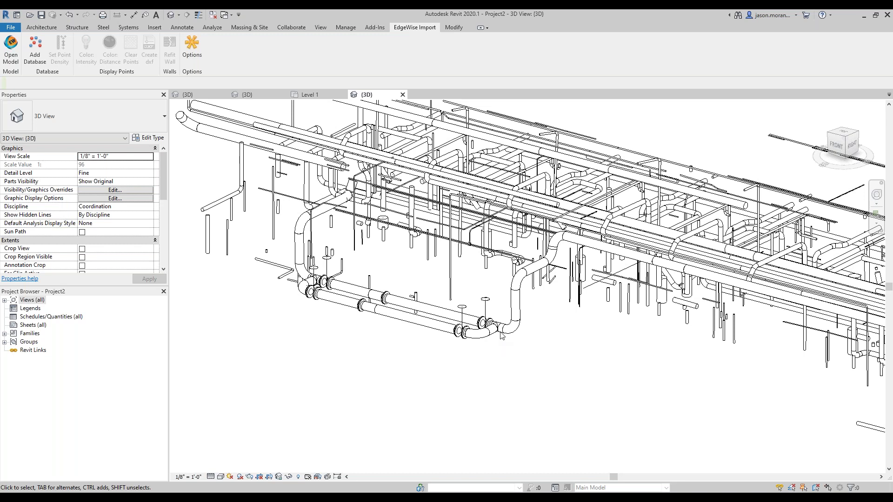
- Import Structure Model 3.c3rvt from the Process Scans folder through EdgeWise Import and dismiss the report
scroll(486, 348, up, 4)
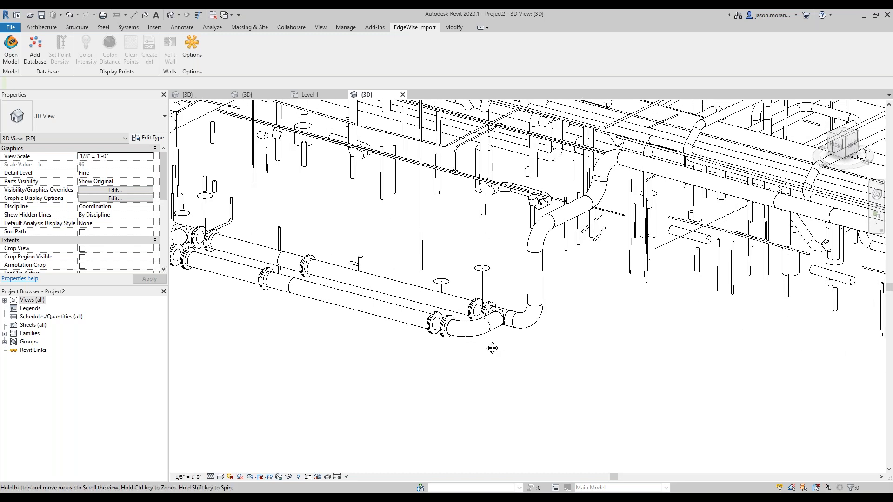
middle_drag(491, 348, 547, 360)
scroll(414, 346, down, 1)
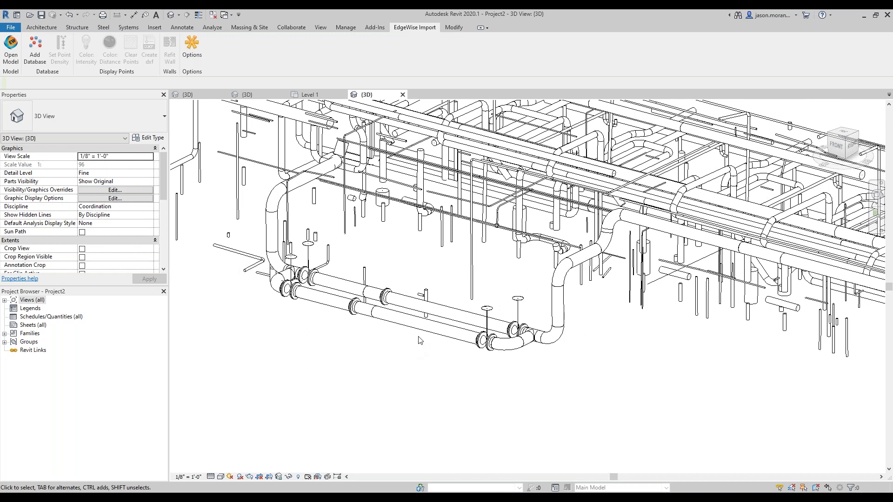
scroll(420, 341, down, 1)
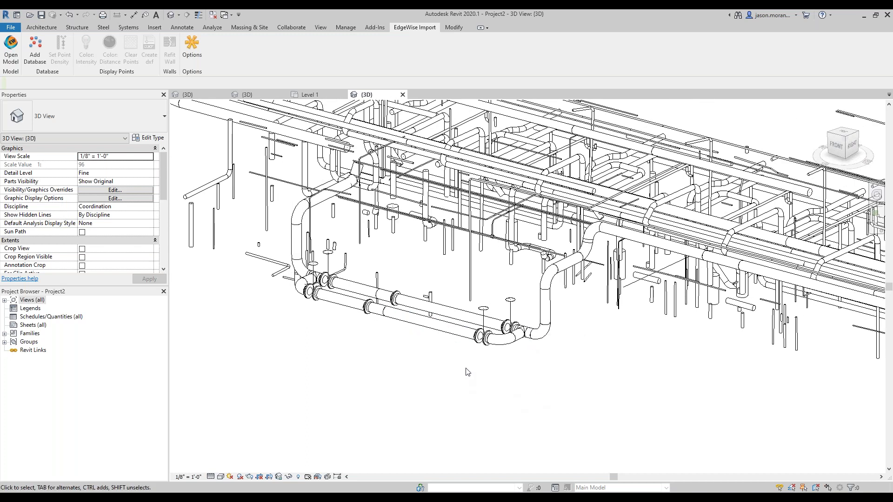
click(10, 48)
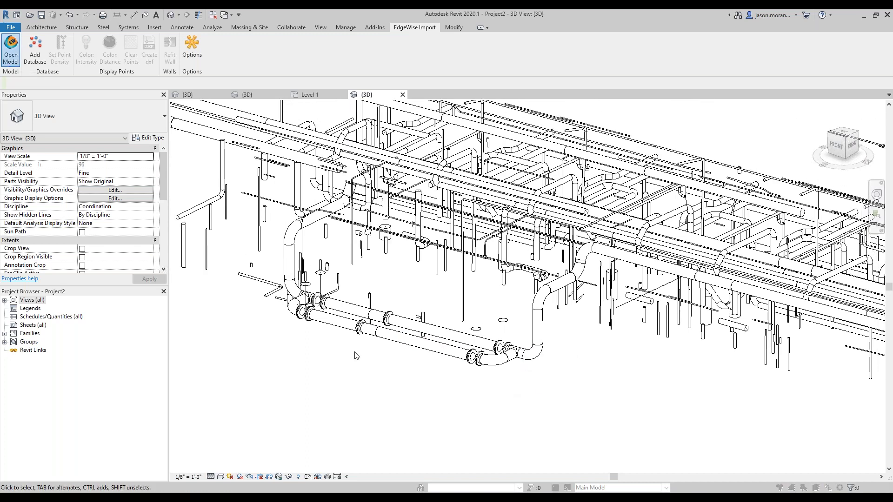
click(444, 220)
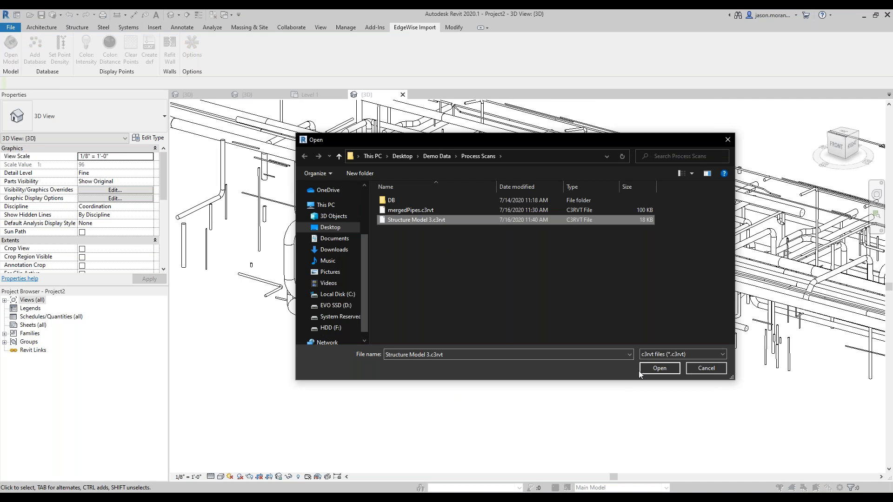
click(659, 368)
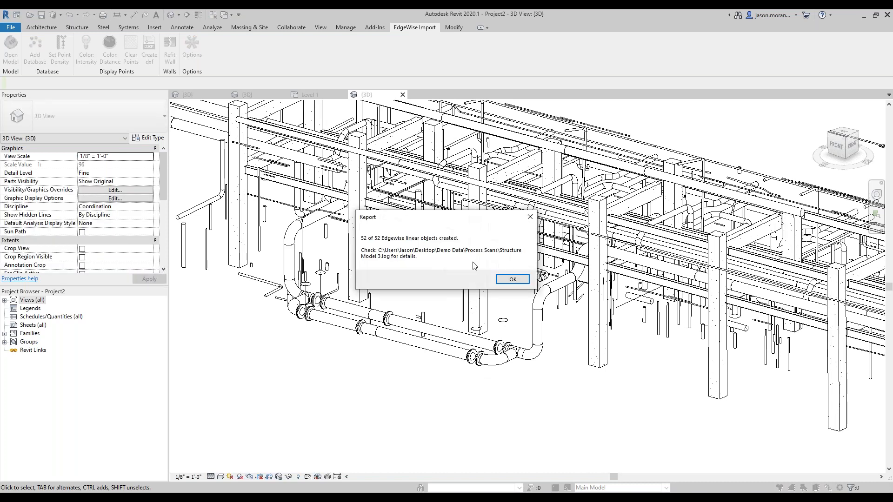
click(511, 283)
- Select a lower wide-flange beam between two front columns and view its properties and available framing types
middle_drag(625, 386, 457, 423)
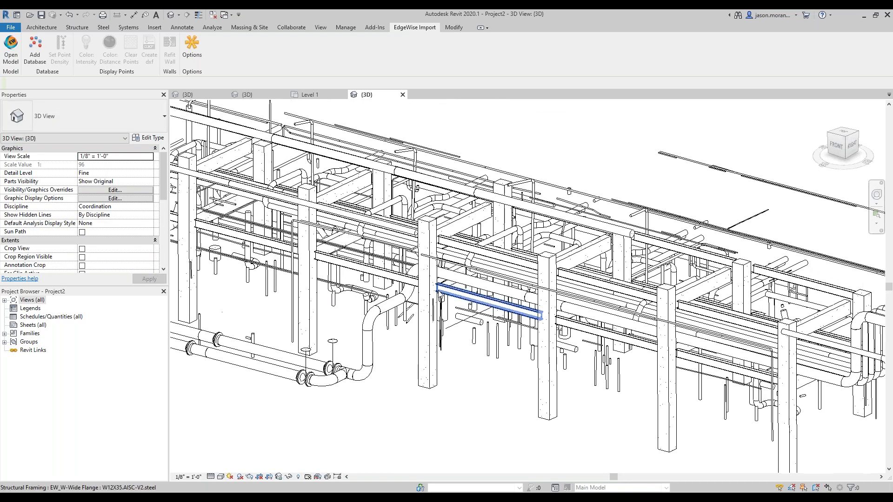
scroll(445, 335, up, 3)
click(484, 303)
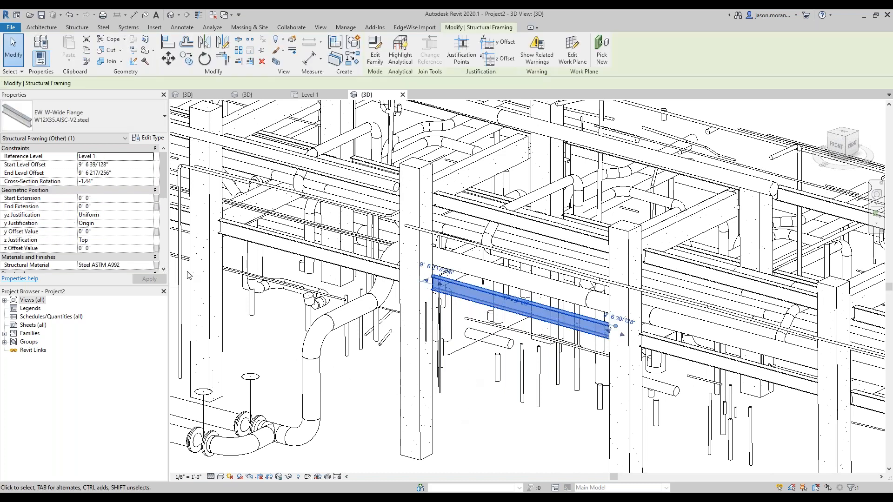
shift+middle_drag(188, 275, 135, 204)
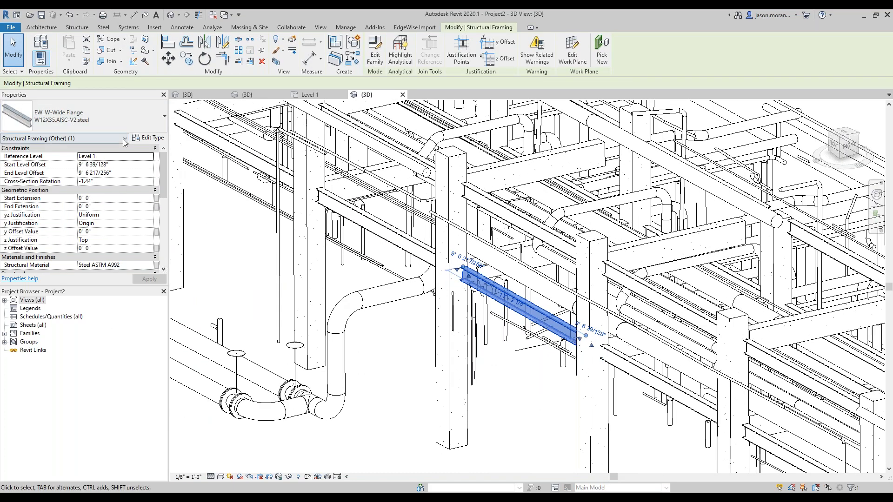
click(108, 124)
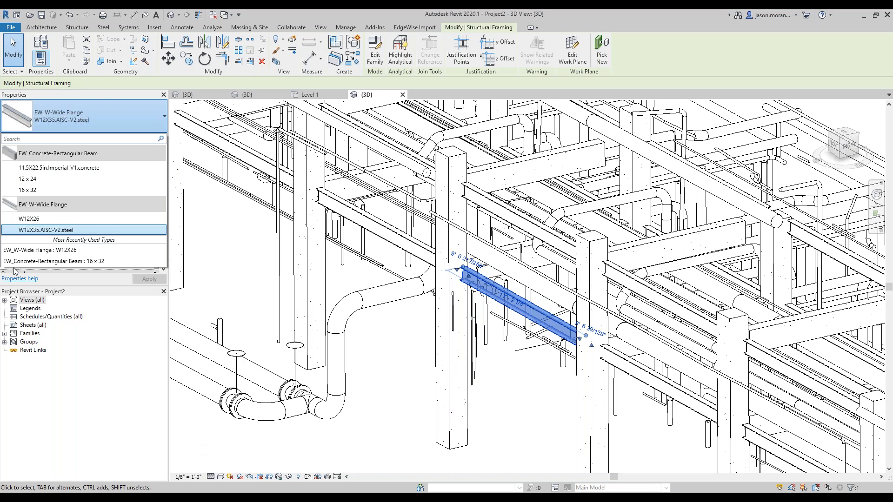
click(465, 387)
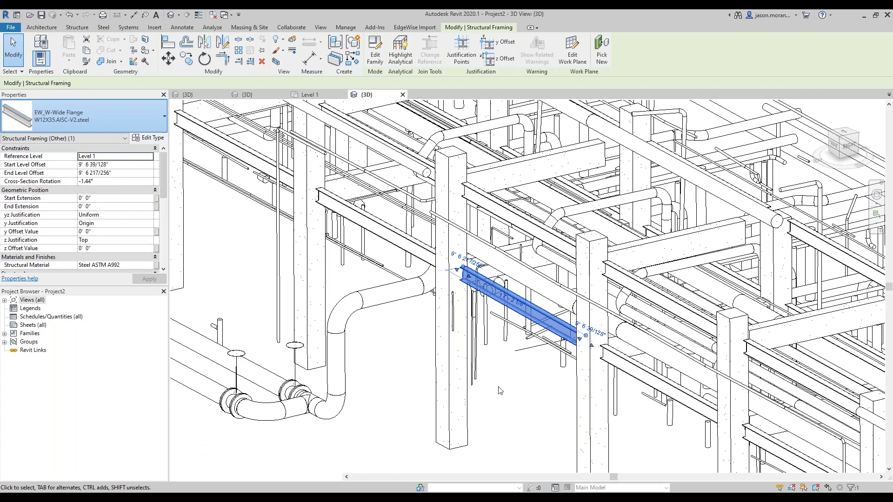
click(517, 421)
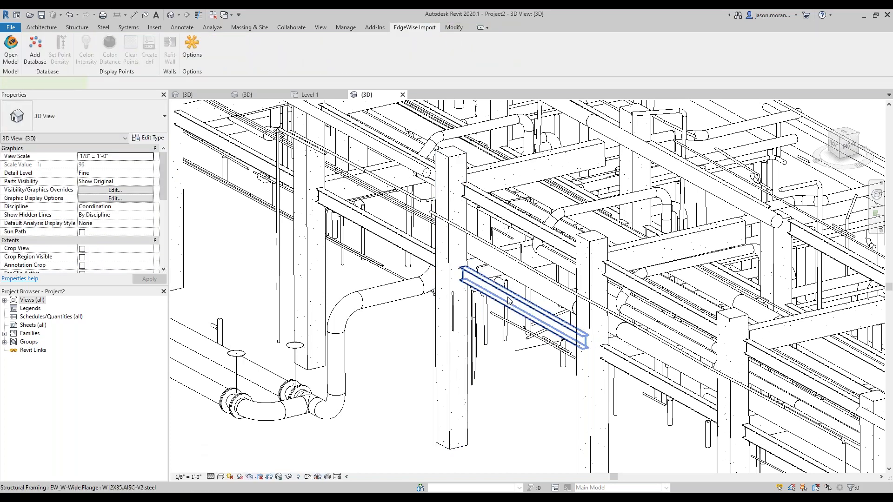
- Recheck the same beam's family type and view the combined piping and structure model as a whole
click(521, 306)
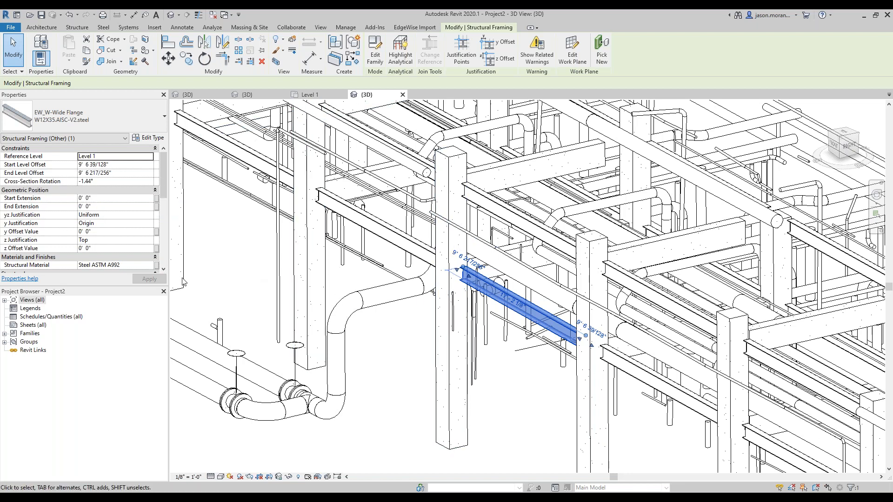
click(63, 124)
click(63, 123)
click(489, 385)
scroll(526, 370, down, 2)
middle_drag(527, 371, 470, 326)
scroll(435, 334, down, 2)
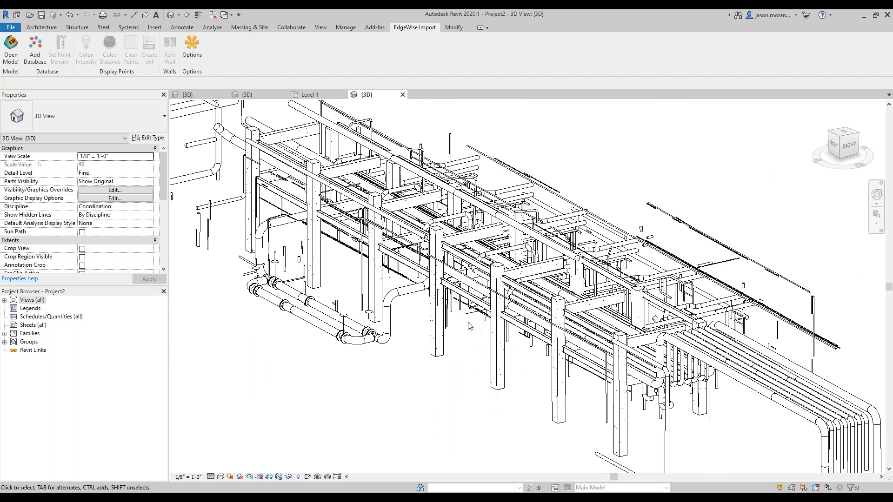
- Examine the combined piping and structure model in 3D, including the looped pipe run with flanges and the concrete columns
shift+middle_drag(498, 367, 473, 360)
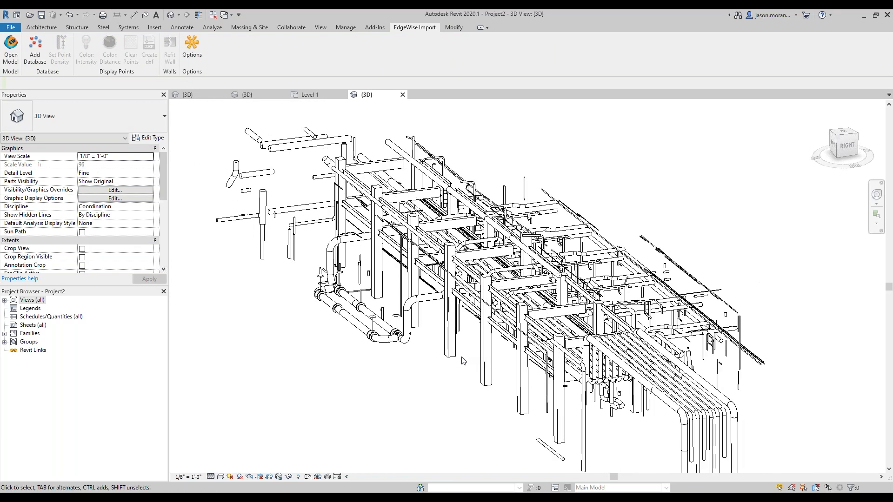
shift+middle_drag(464, 360, 500, 368)
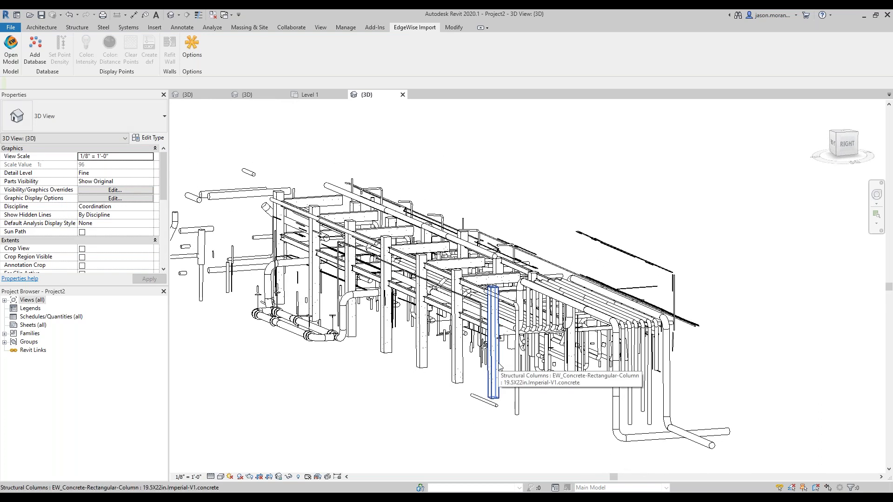
shift+middle_drag(435, 393, 467, 405)
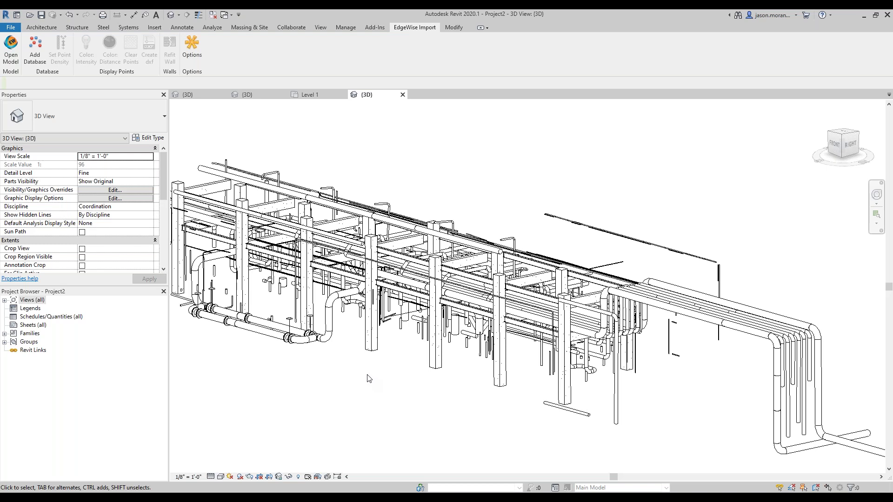
scroll(374, 359, up, 3)
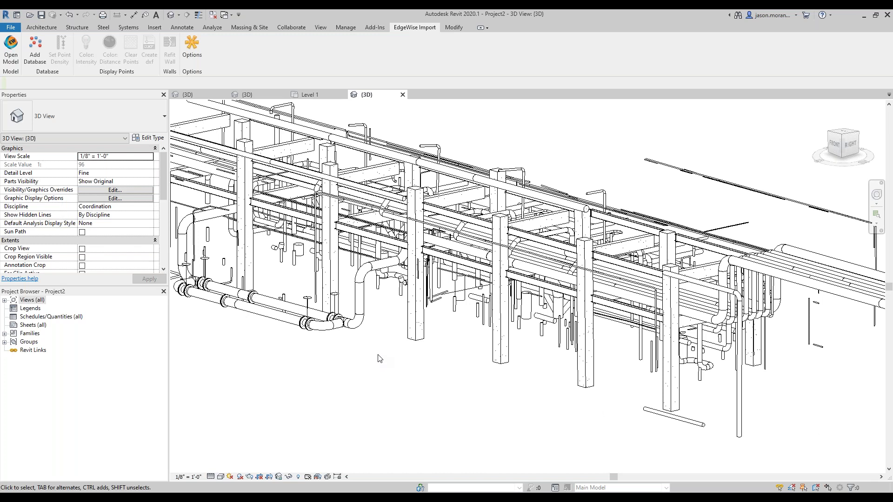
middle_drag(402, 347, 456, 361)
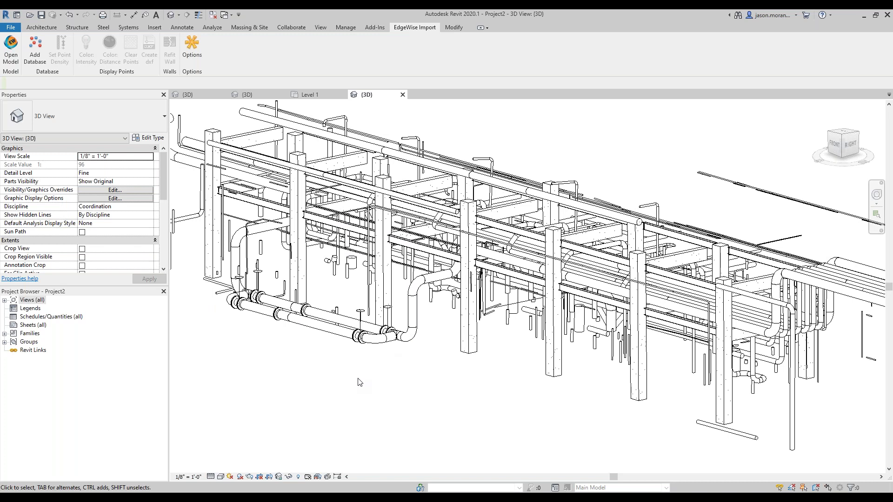
scroll(409, 360, up, 3)
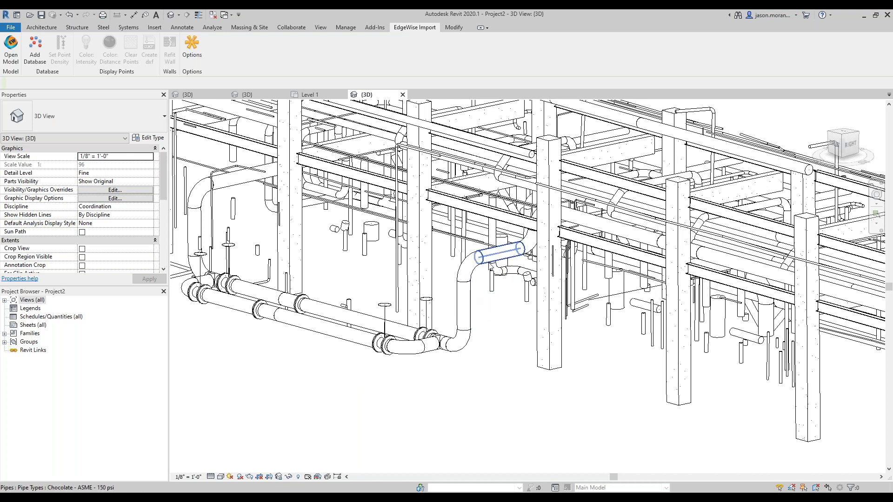
scroll(545, 317, up, 1)
middle_drag(512, 299, 474, 326)
scroll(465, 336, down, 2)
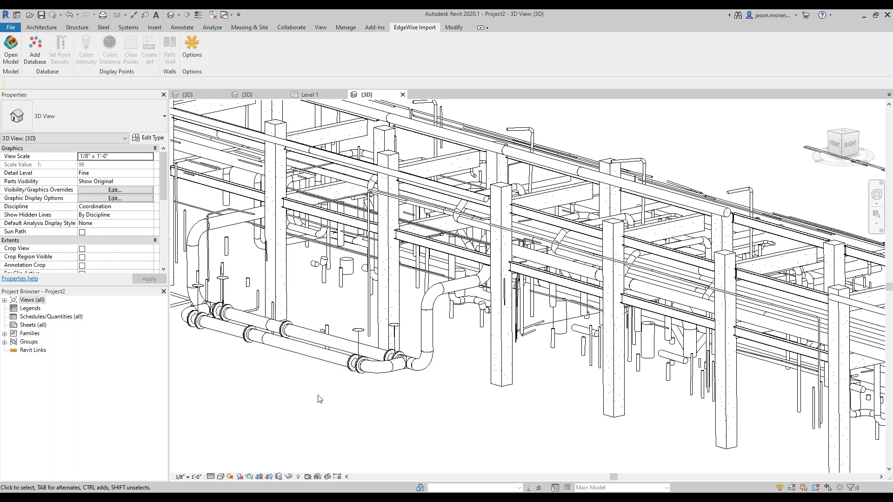
scroll(298, 396, down, 1)
middle_drag(298, 395, 346, 410)
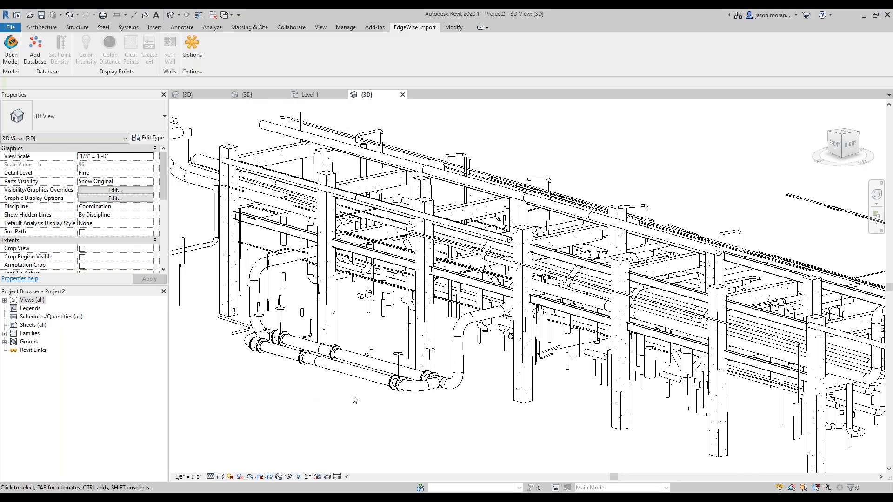
scroll(355, 399, down, 1)
- Switch to the Remainder_Cloud_Sample project in EdgeWise and inspect its pipes and structural elements from several angles
mouse_move(113, 498)
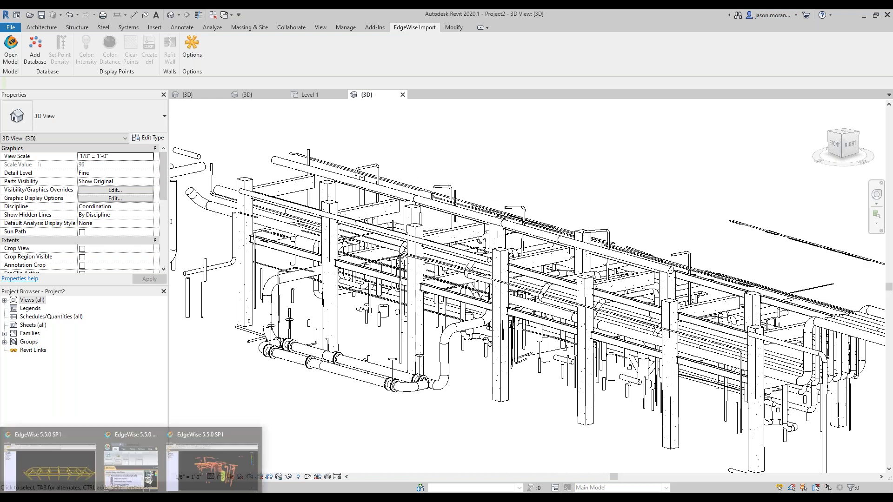
click(117, 484)
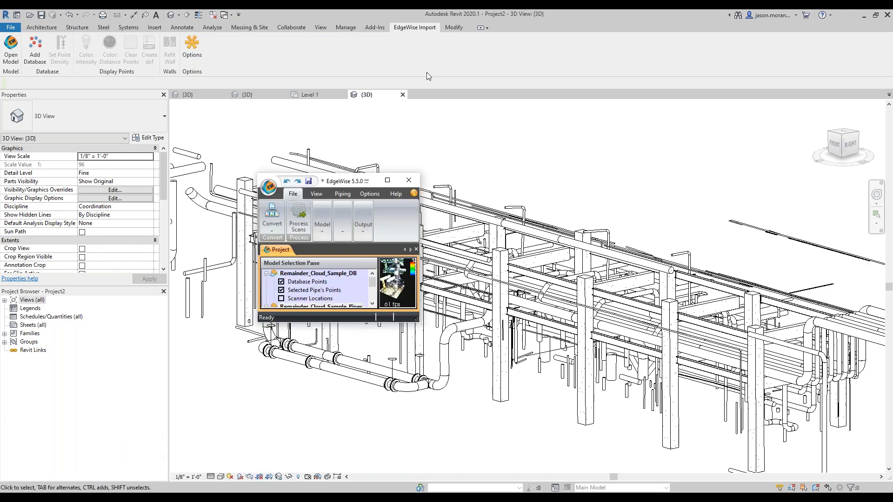
drag(638, 265, 662, 300)
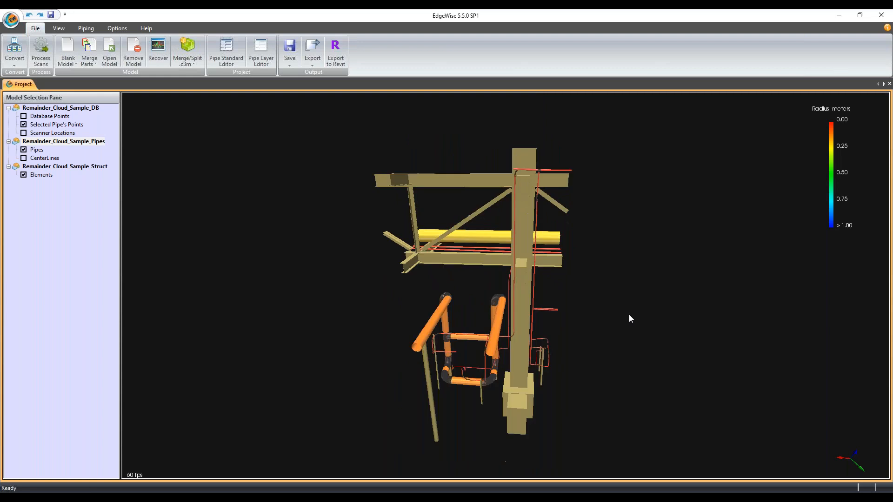
drag(629, 315, 484, 338)
drag(582, 303, 611, 285)
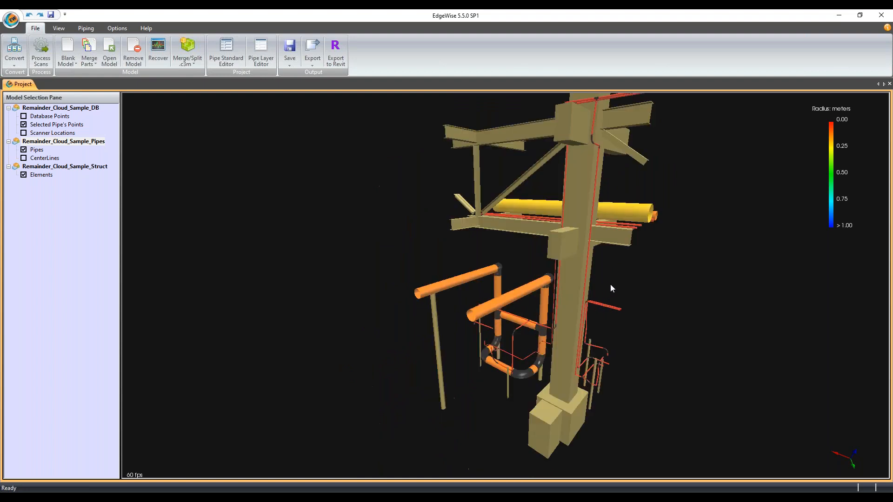
drag(426, 283, 441, 186)
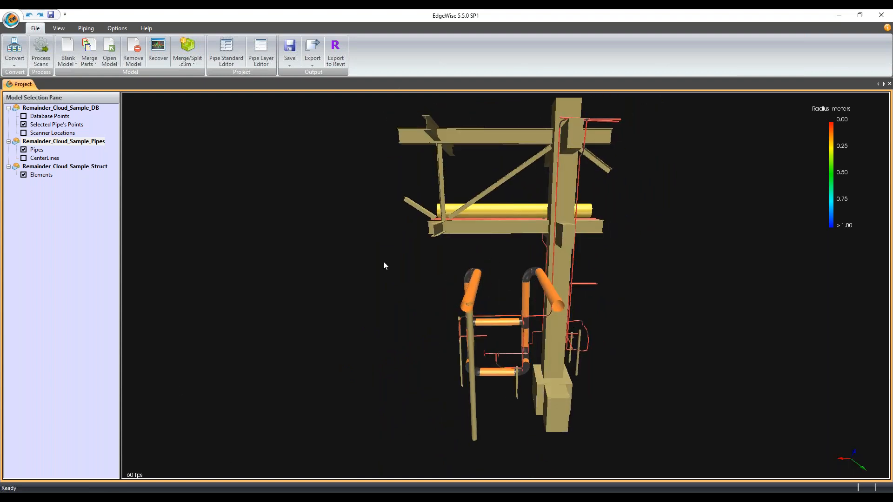
drag(642, 353, 458, 155)
drag(394, 285, 375, 277)
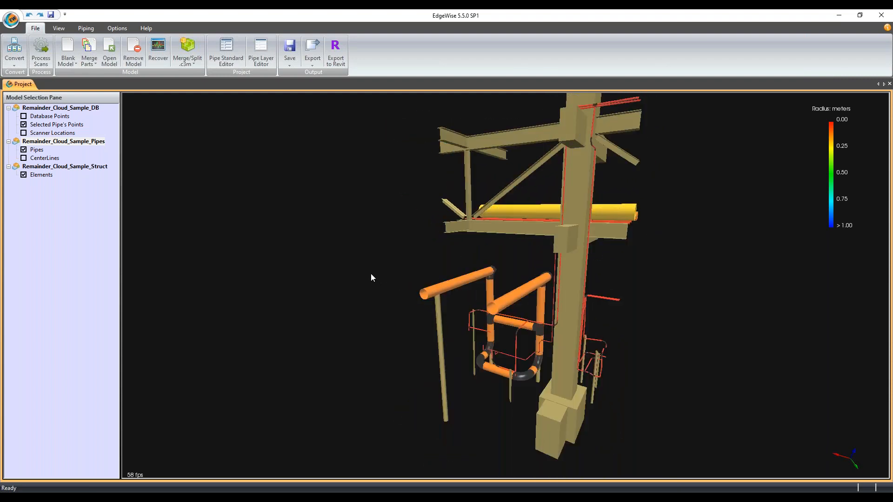
- Check the available export types, and show the database points over the Remainder_Cloud_Sample model to examine the unmodeled valves and equipment
click(313, 58)
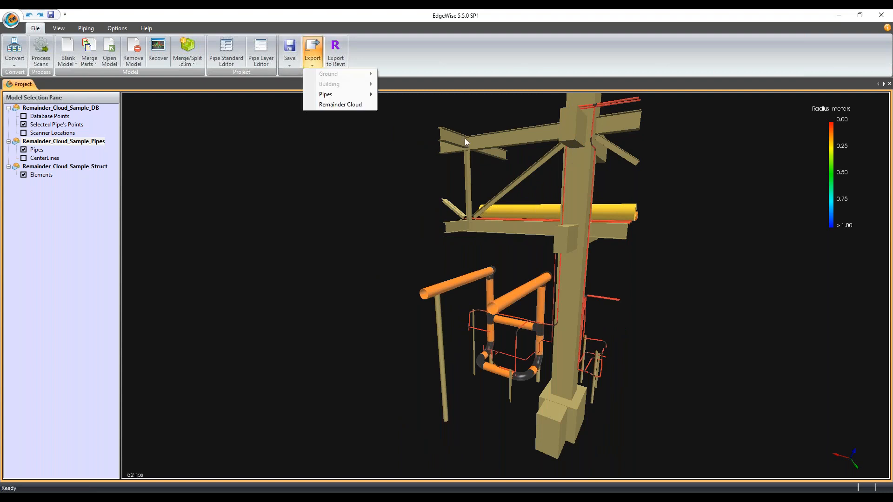
click(540, 339)
scroll(539, 338, up, 3)
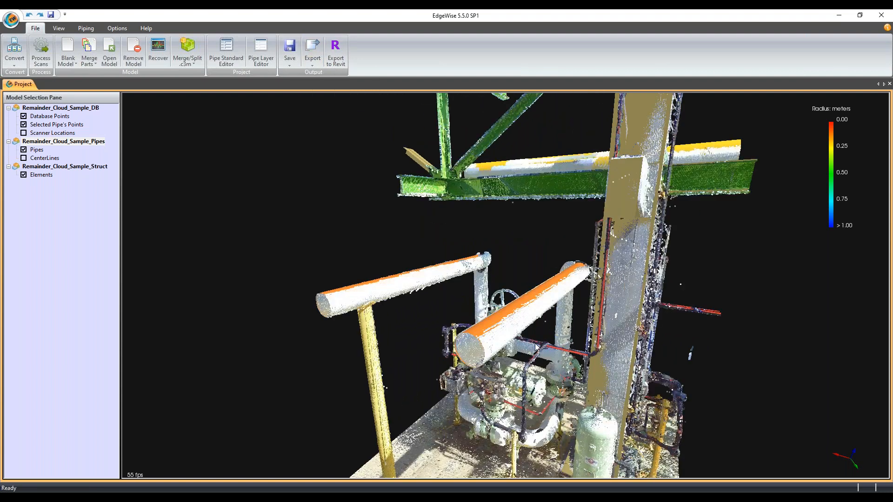
scroll(499, 234, up, 3)
drag(500, 234, 488, 241)
middle_drag(489, 242, 470, 307)
drag(469, 307, 408, 240)
scroll(526, 356, down, 3)
drag(529, 145, 571, 254)
- Recheck the export types for the Remainder Cloud option and close the list without exporting
click(318, 55)
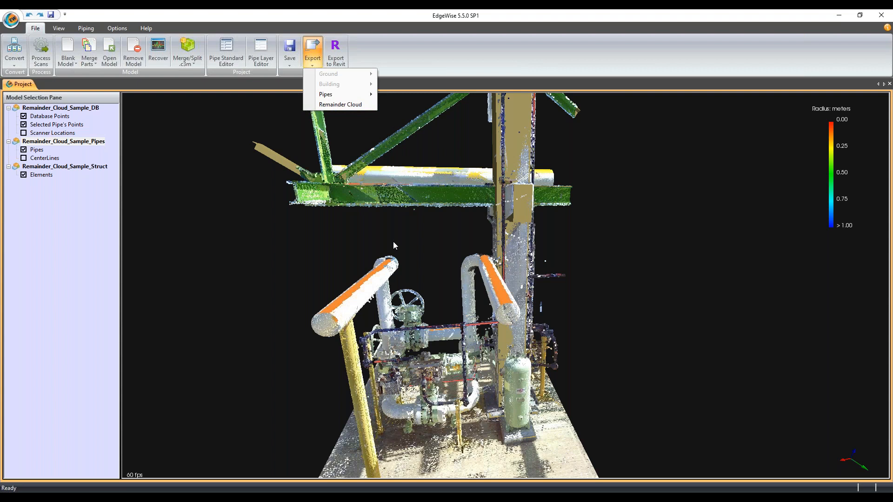
click(412, 262)
drag(413, 262, 544, 221)
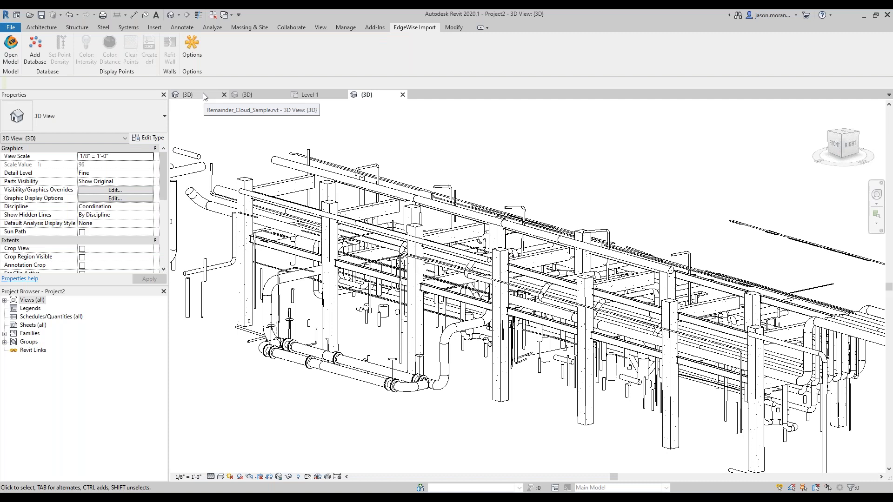
- Switch to the Remainder_Cloud_Sample.rvt 3D view in Revit and examine the remainder-cloud valves, tank and fittings alongside the modeled pipes
click(203, 93)
click(510, 296)
middle_drag(540, 321, 567, 287)
shift+middle_drag(475, 336, 547, 305)
scroll(451, 336, up, 3)
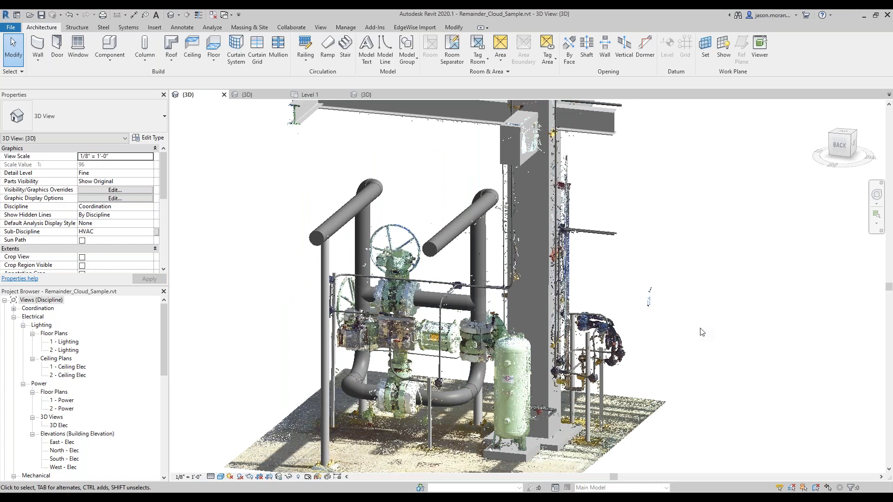
middle_drag(642, 286, 651, 255)
shift+middle_drag(716, 243, 194, 457)
scroll(614, 355, up, 2)
scroll(615, 344, up, 1)
middle_drag(617, 329, 727, 238)
middle_drag(609, 264, 682, 207)
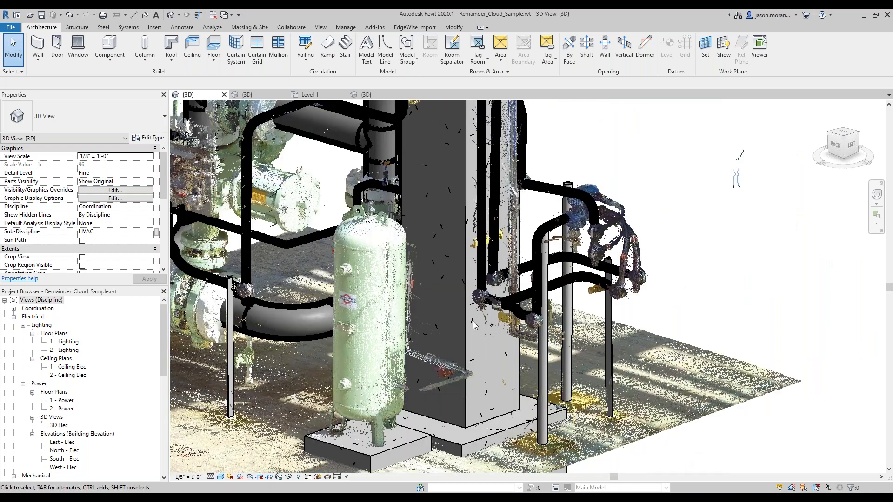
middle_drag(846, 212, 877, 181)
middle_drag(635, 265, 788, 186)
shift+middle_drag(716, 224, 705, 176)
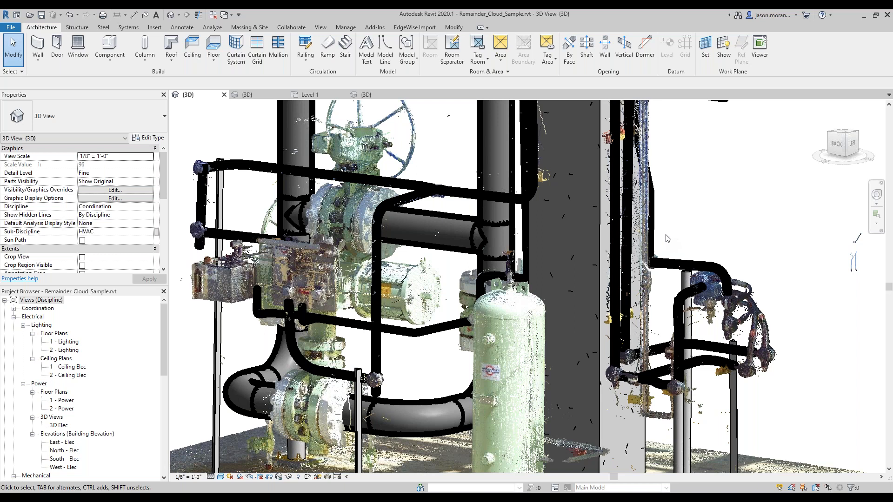
- Examine the column's base and the full Remainder_Cloud_Sample.rvt assembly of pipes, steel framing and remaining point cloud
scroll(658, 221, down, 1)
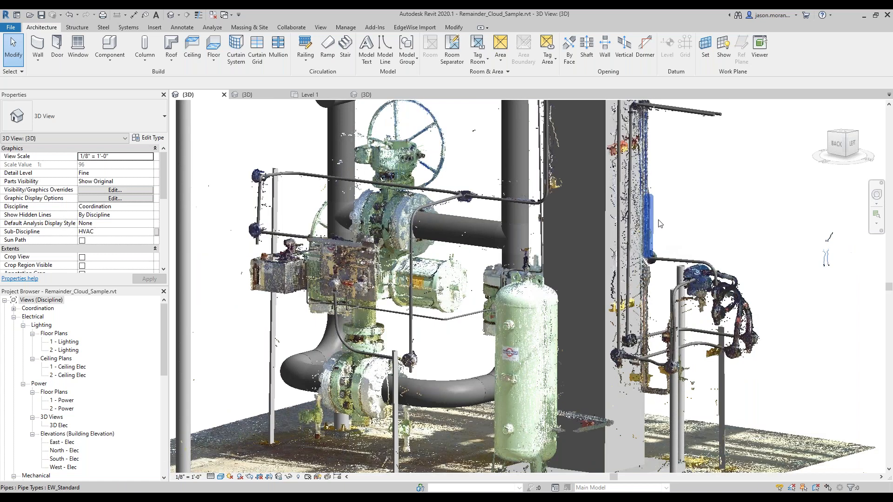
scroll(658, 223, down, 2)
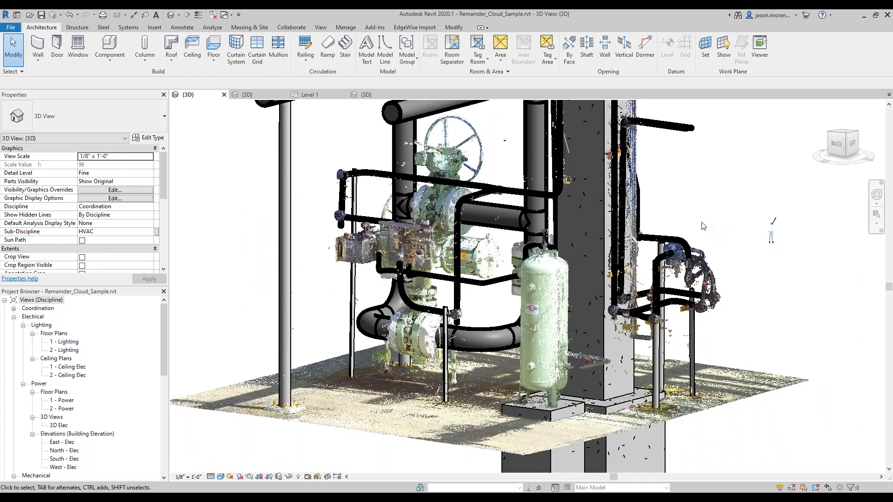
mouse_move(703, 226)
shift+middle_down()
mouse_move(710, 231)
mouse_move(705, 211)
shift+middle_up()
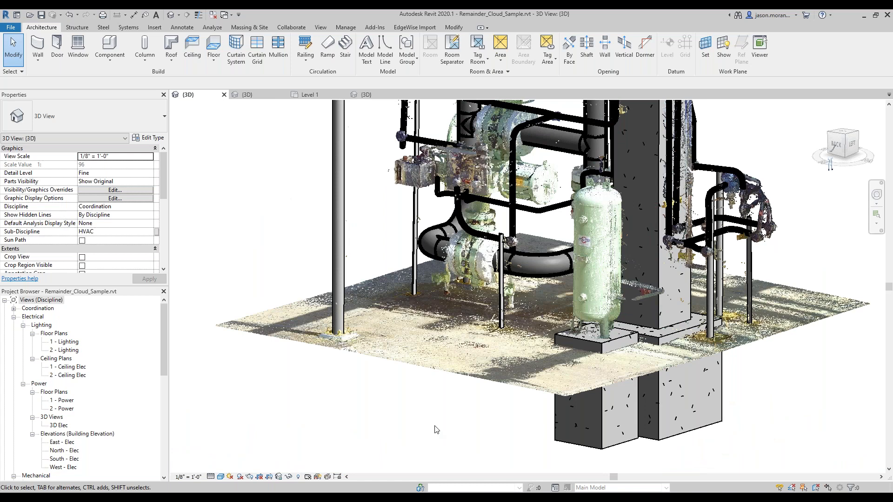
scroll(436, 427, down, 1)
scroll(436, 429, down, 1)
middle_drag(656, 302, 566, 344)
scroll(588, 305, down, 2)
middle_drag(660, 231, 631, 274)
scroll(631, 269, down, 1)
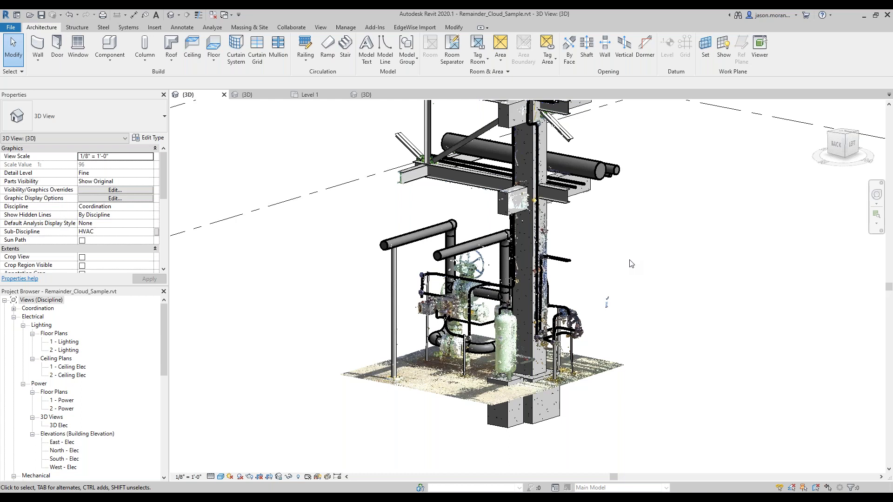
middle_drag(623, 284, 618, 344)
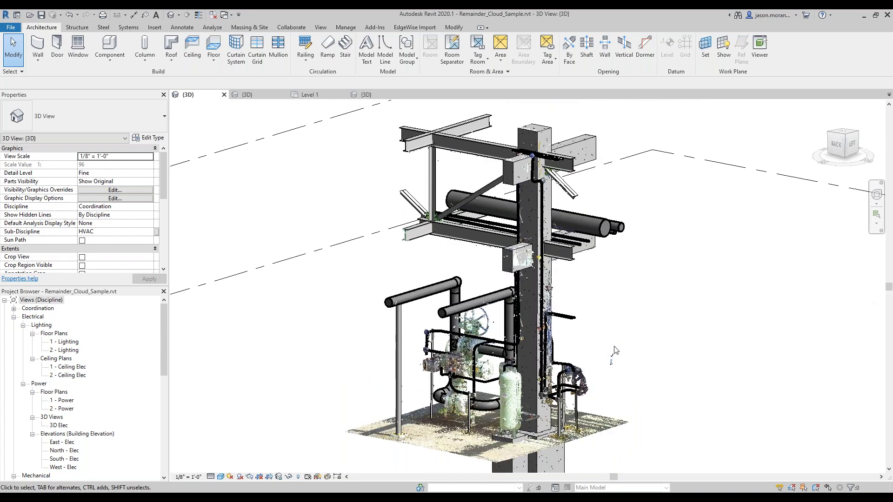
middle_drag(482, 272, 476, 248)
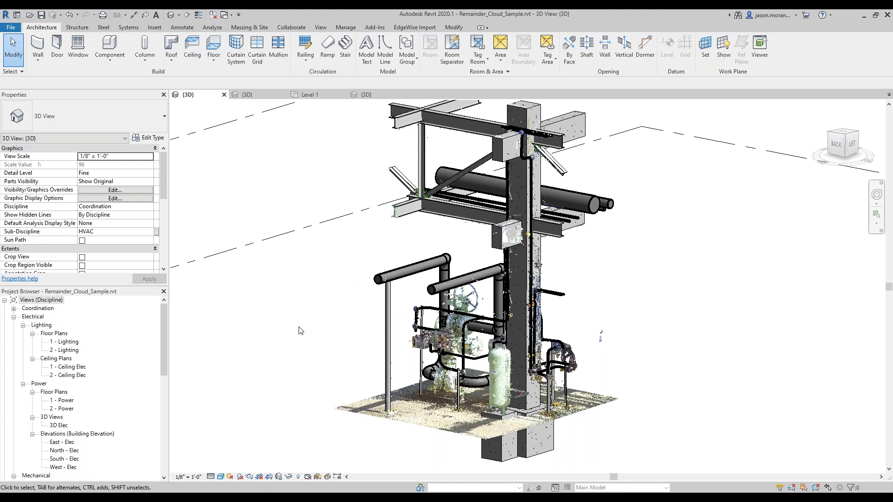
middle_drag(425, 418, 383, 418)
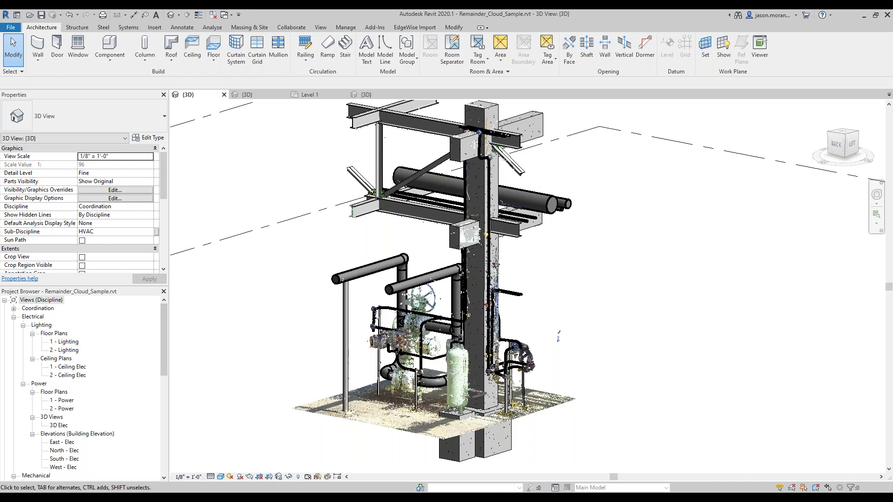
- Switch to the IndustrialPlant project in EdgeWise, activate mergedPipes and show its pipes together with Structure Model 3
mouse_move(150, 497)
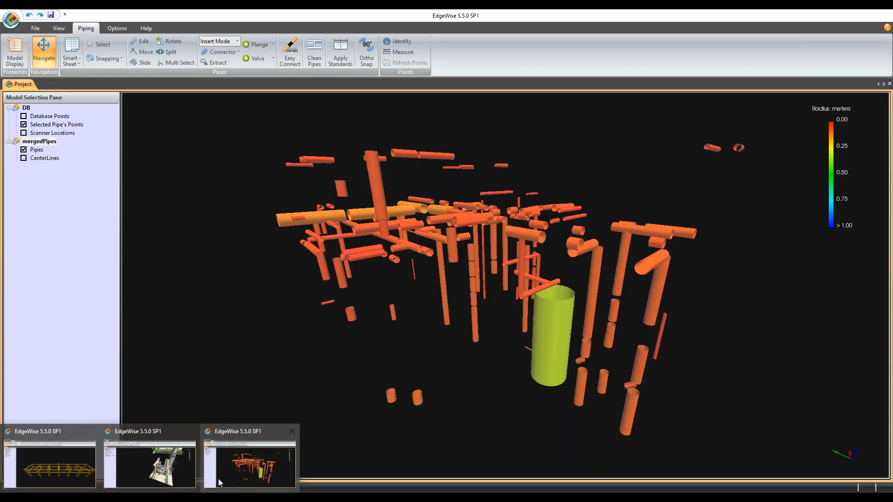
click(179, 481)
mouse_move(107, 494)
click(60, 481)
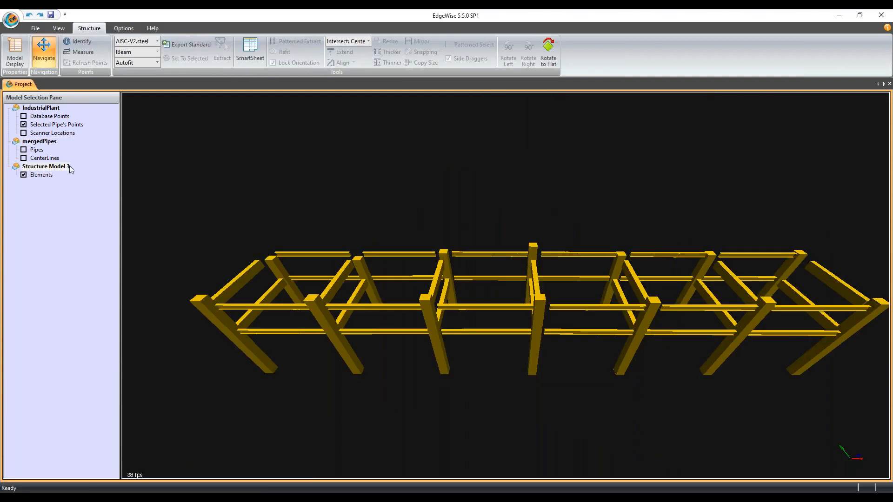
click(35, 141)
drag(388, 201, 298, 193)
click(24, 150)
drag(416, 202, 448, 237)
middle_drag(448, 237, 494, 195)
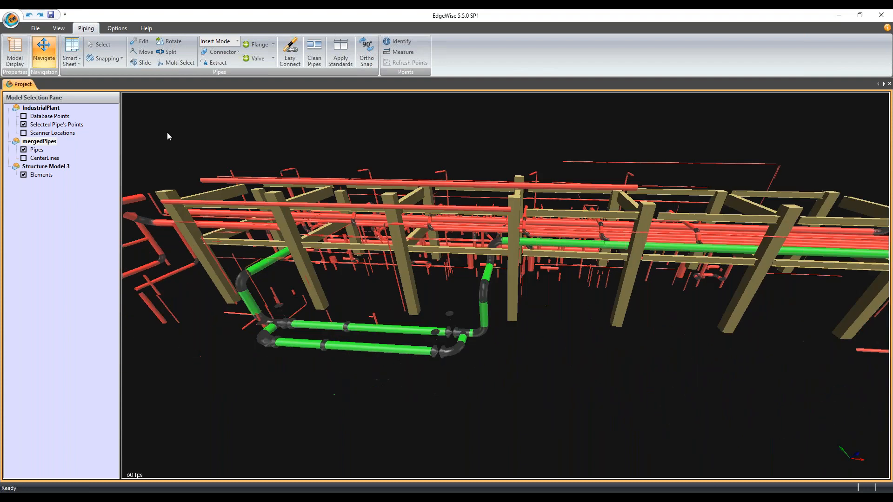
- Examine the IndustrialPlant pipes and structure together from several angles and as a whole
drag(415, 160, 374, 266)
drag(537, 321, 355, 339)
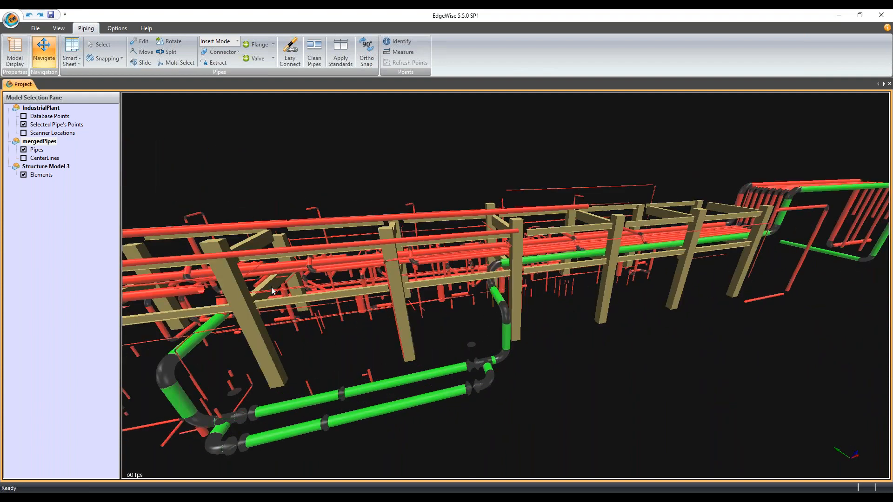
drag(249, 310, 241, 361)
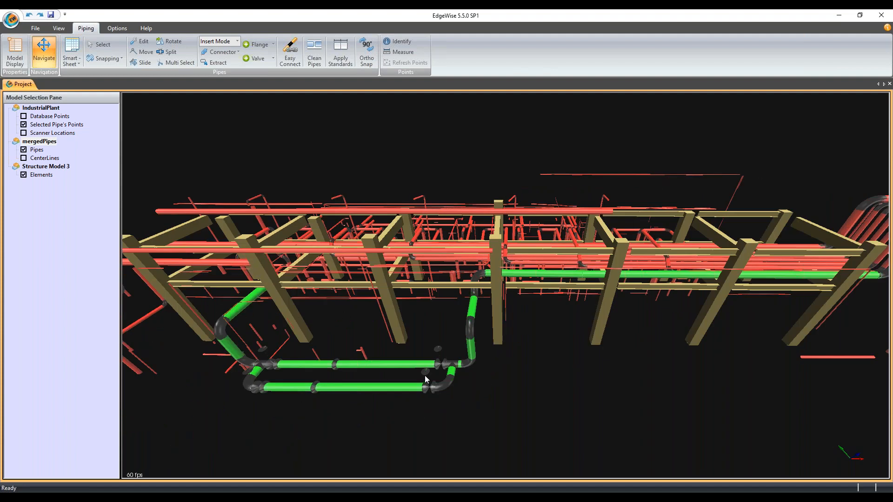
drag(390, 374, 363, 372)
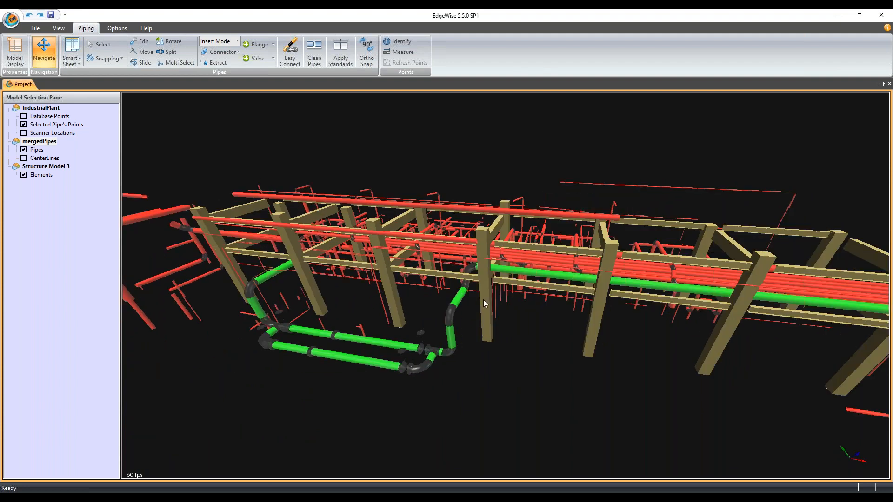
drag(484, 300, 519, 295)
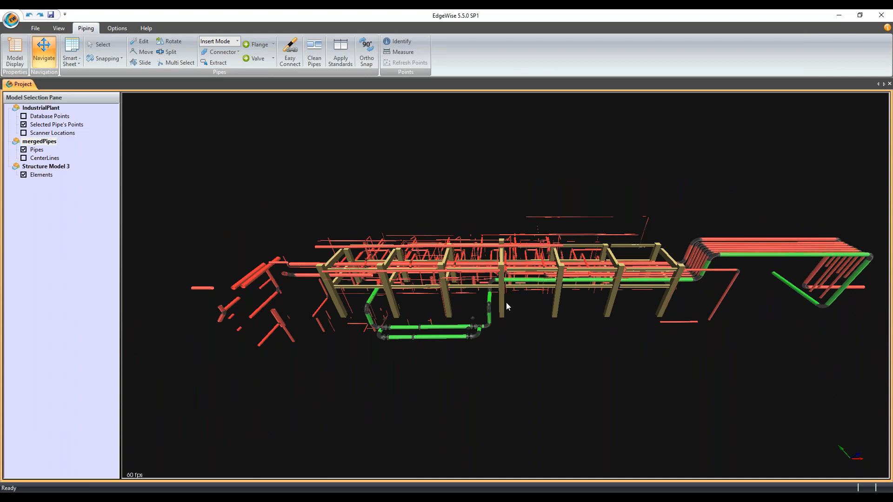
- Examine the green pipe loop and overhead pipe racks in relation to the structural columns and beams, up close and along the plant
scroll(506, 302, up, 3)
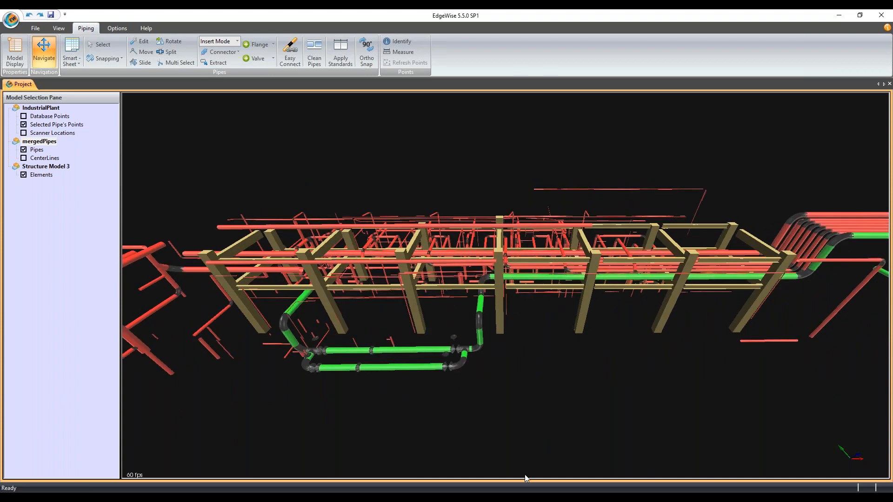
drag(535, 438, 525, 352)
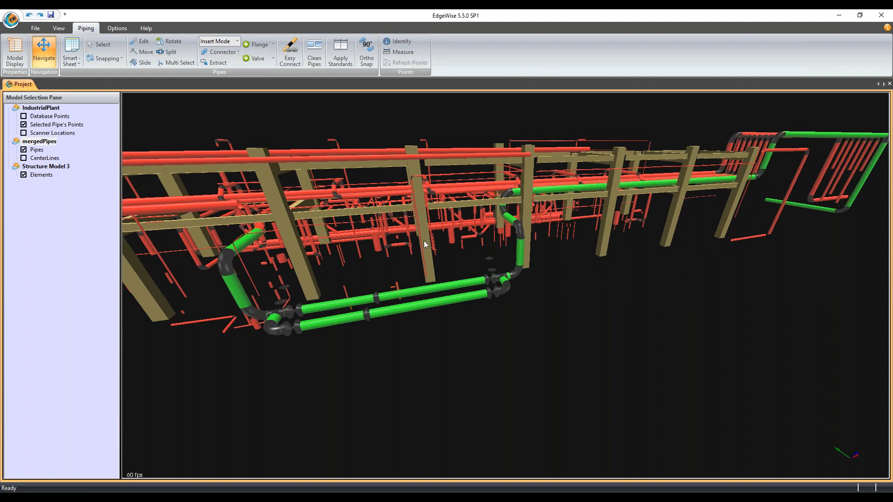
drag(718, 220, 762, 223)
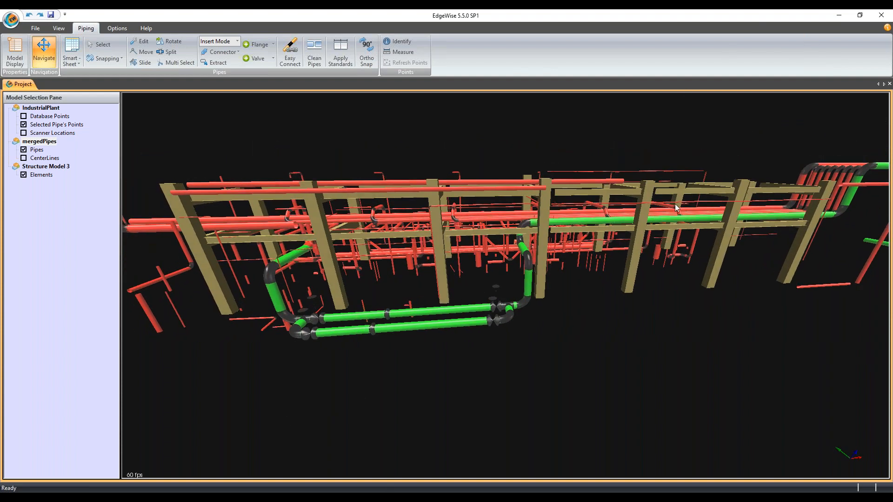
drag(675, 208, 631, 220)
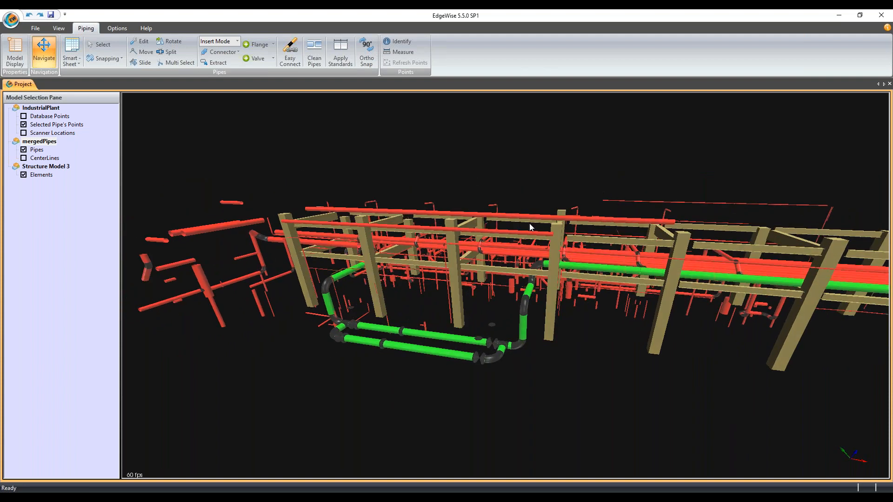
mouse_move(490, 235)
mouse_down()
mouse_move(502, 230)
mouse_move(495, 249)
mouse_up()
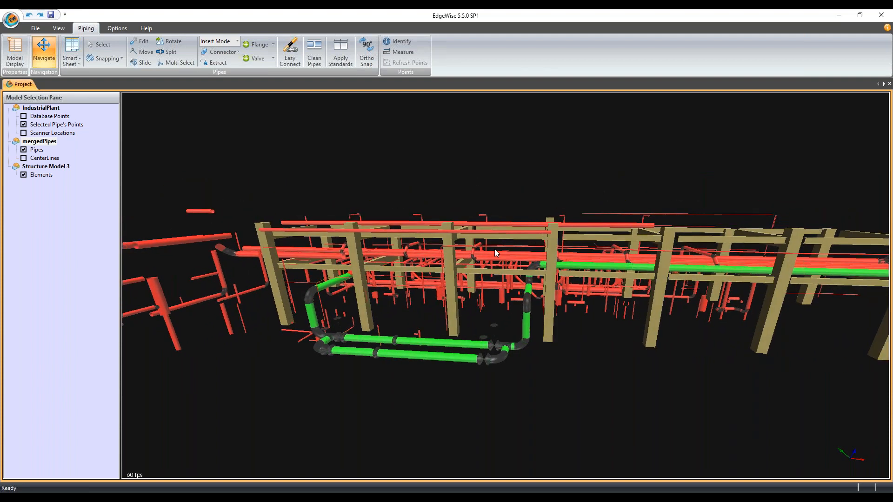
drag(443, 280, 472, 286)
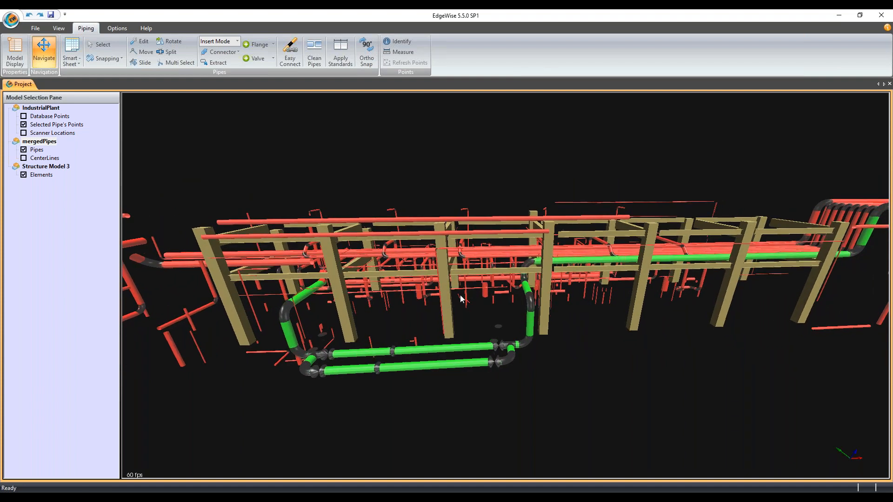
drag(435, 302, 347, 393)
drag(394, 372, 411, 369)
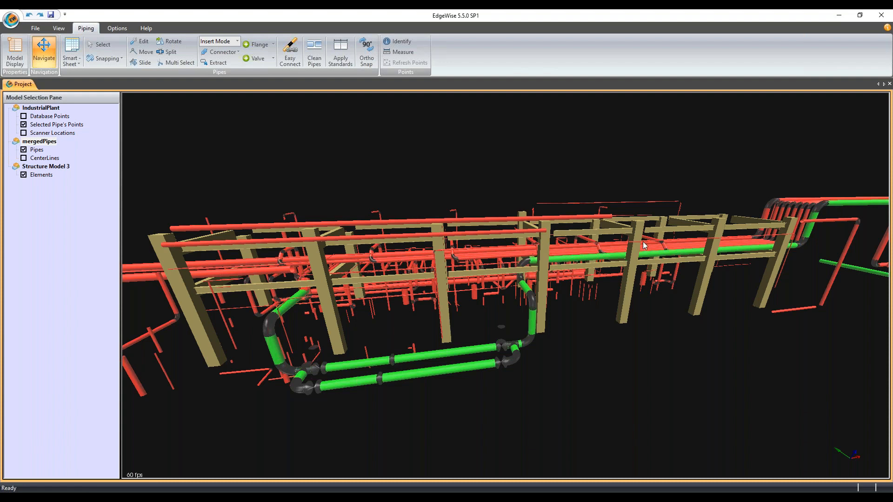
drag(382, 371, 487, 333)
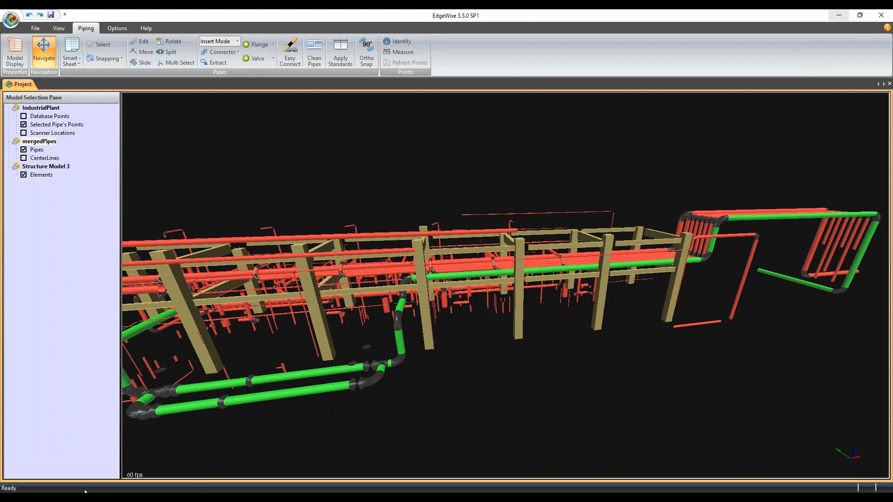
- Switch to the PowerPoint slide show and present the Q&A slide
mouse_move(84, 492)
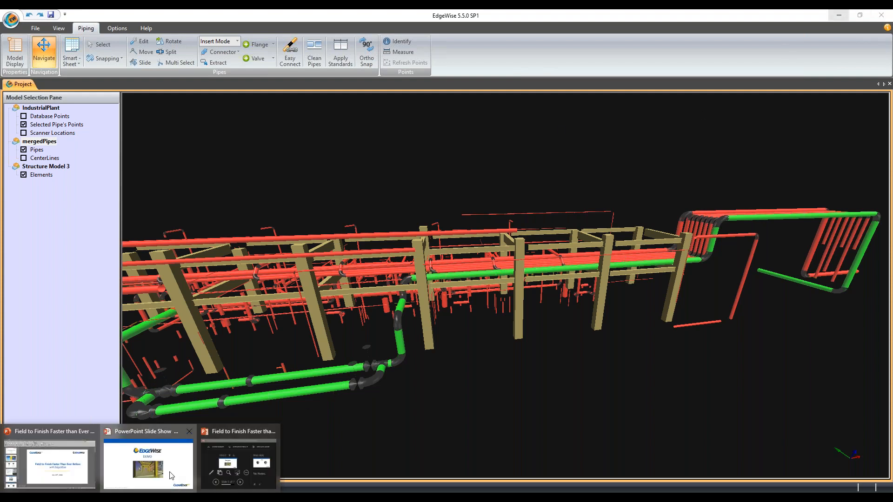
click(171, 476)
click(585, 371)
click(584, 372)
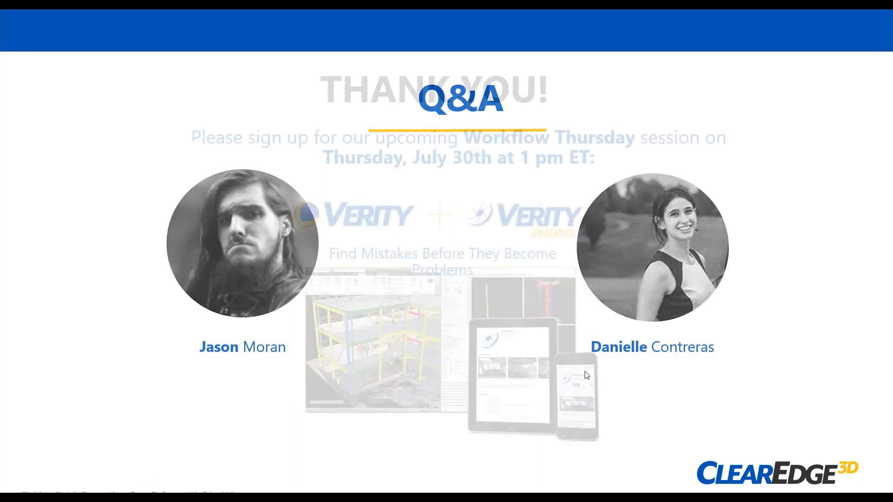
key(Left)
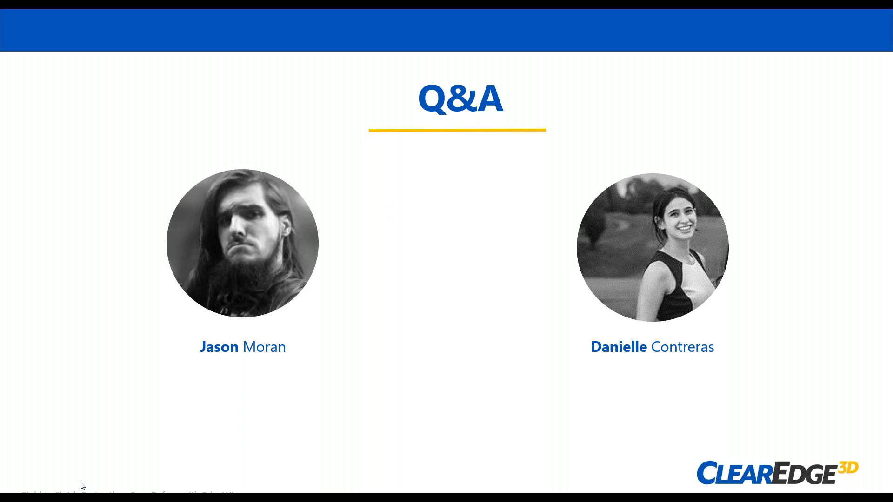
- Switch to Project2's 3D view in Revit and inspect the 16" pipe segments beside the flange on the lower pipe run
key(alt+Tab)
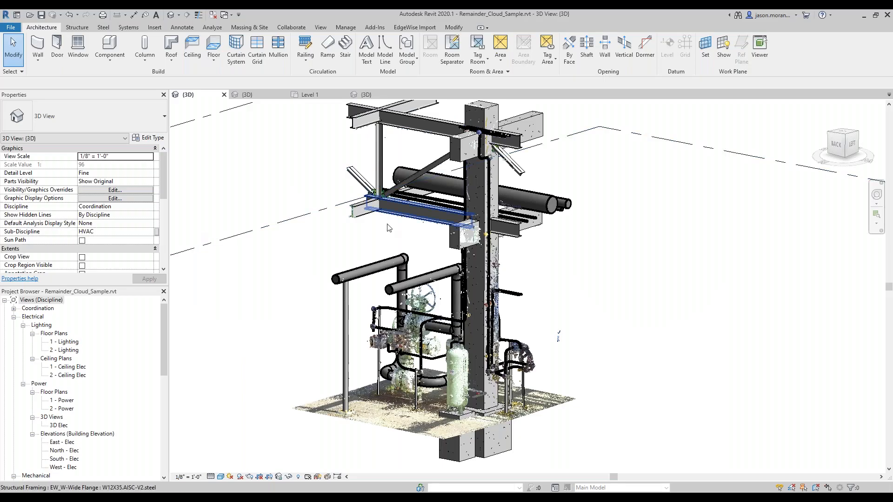
click(361, 95)
scroll(531, 346, up, 2)
scroll(287, 377, up, 3)
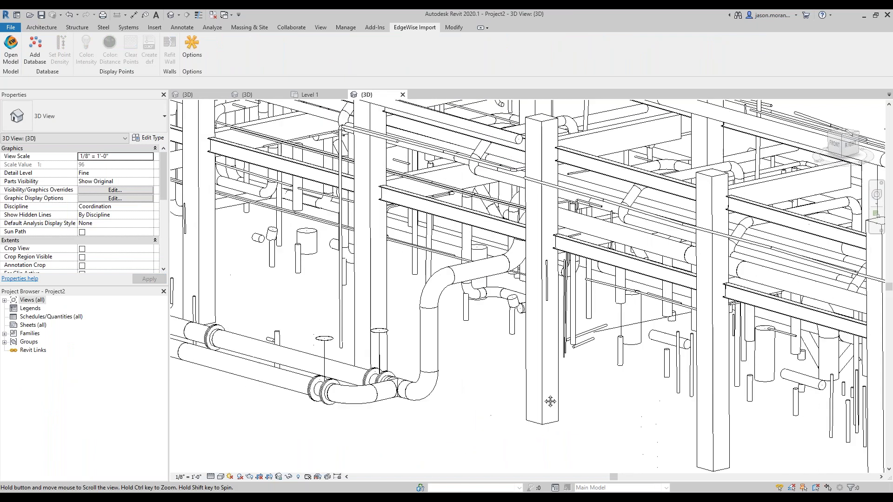
scroll(286, 377, up, 4)
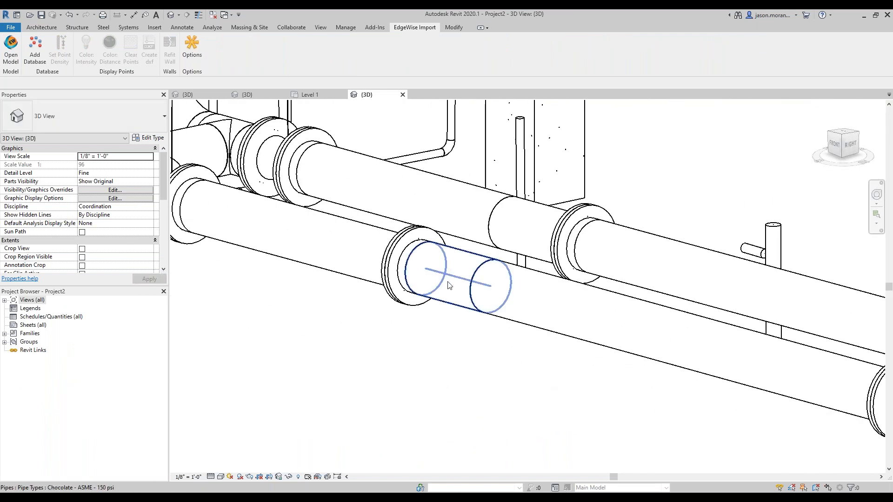
click(496, 308)
shift+middle_drag(467, 374, 350, 264)
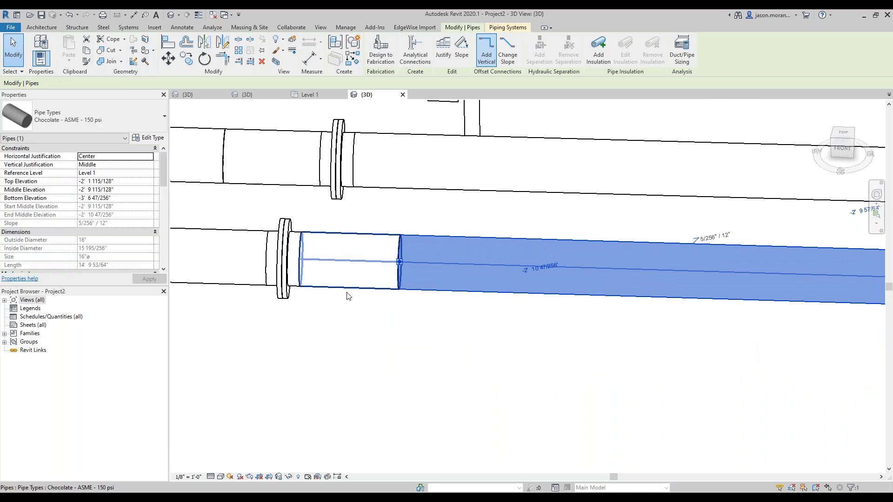
click(345, 277)
click(329, 335)
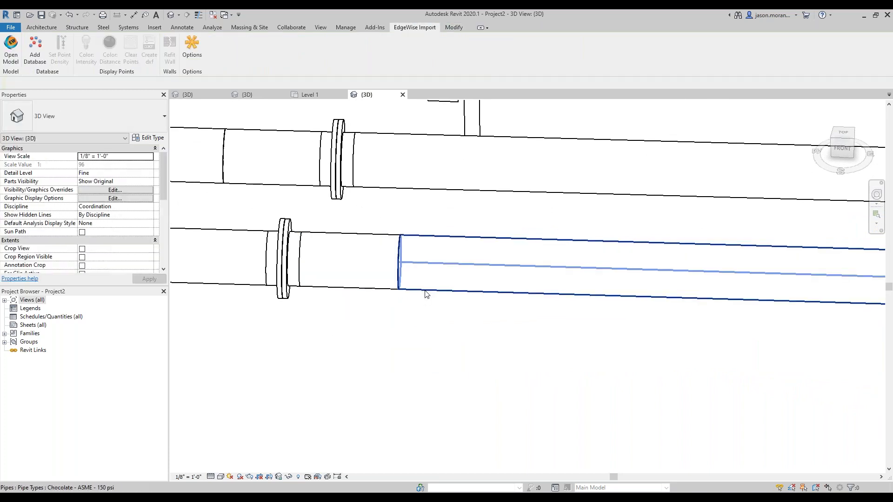
click(415, 312)
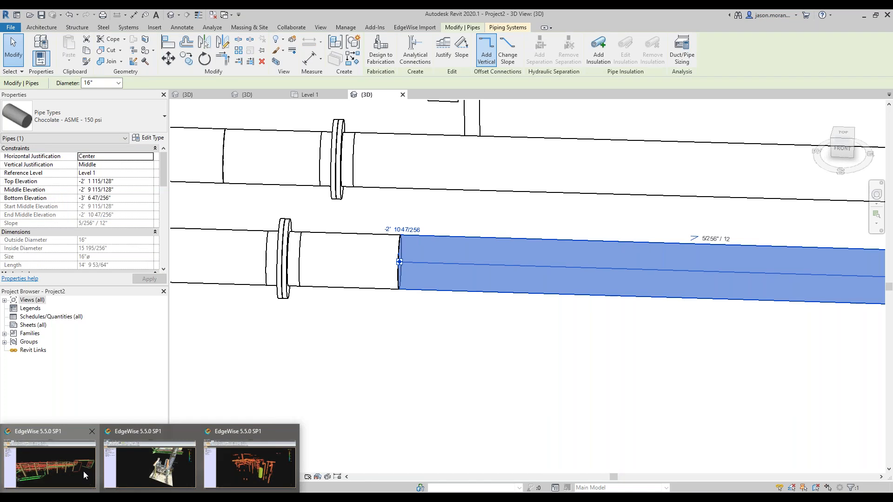
- Switch to the IndustrialPlant project in EdgeWise, set the view to orthographic projection and frame the thin pipe running across the columns
click(83, 471)
drag(468, 307, 600, 279)
click(58, 27)
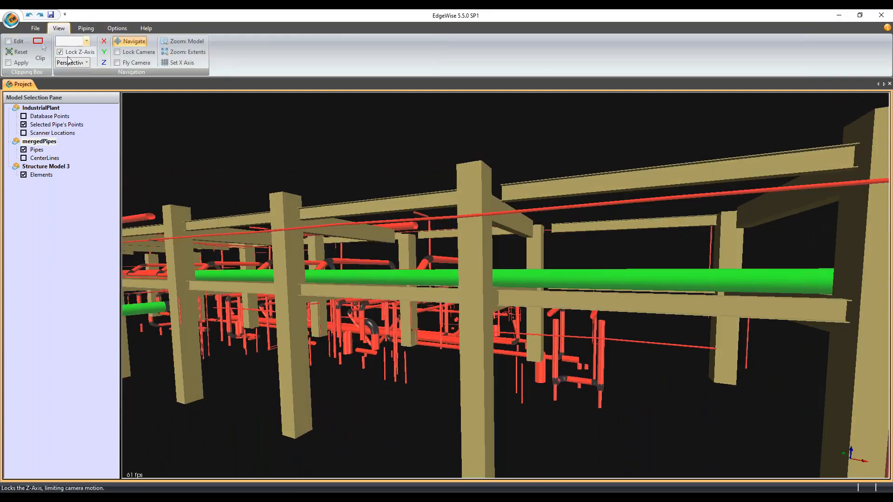
click(86, 63)
click(74, 80)
drag(517, 267, 541, 271)
scroll(499, 327, up, 6)
drag(500, 319, 418, 286)
scroll(447, 281, up, 3)
mouse_move(473, 270)
mouse_down()
mouse_move(484, 277)
mouse_move(466, 266)
mouse_up()
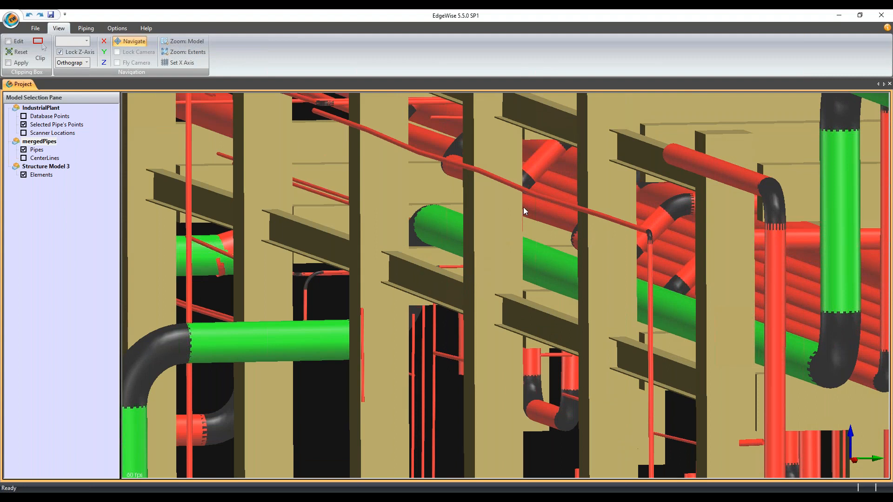
- Inspect the individual segments of the thin pipe run crossing the columns and clear the selection
click(575, 205)
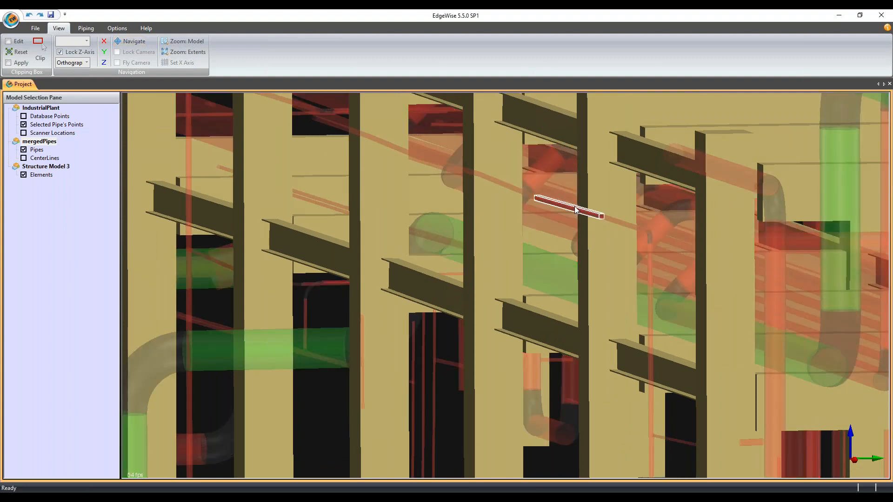
click(516, 190)
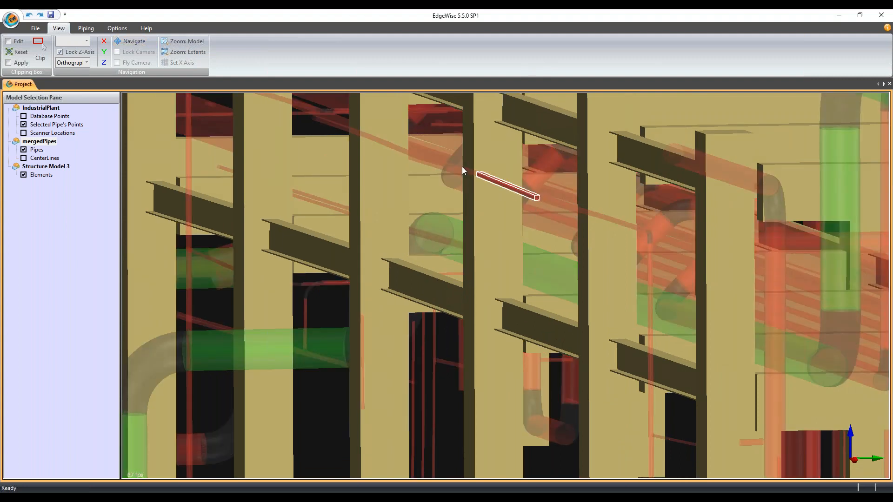
click(435, 162)
click(395, 154)
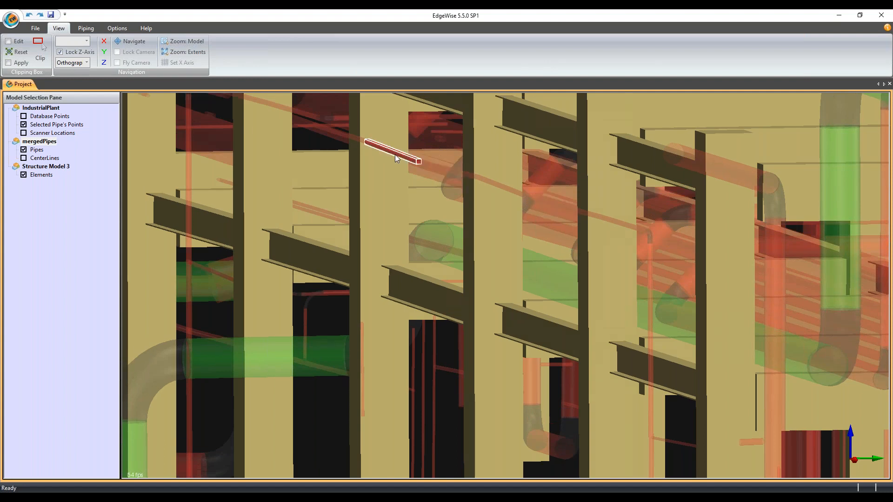
click(347, 136)
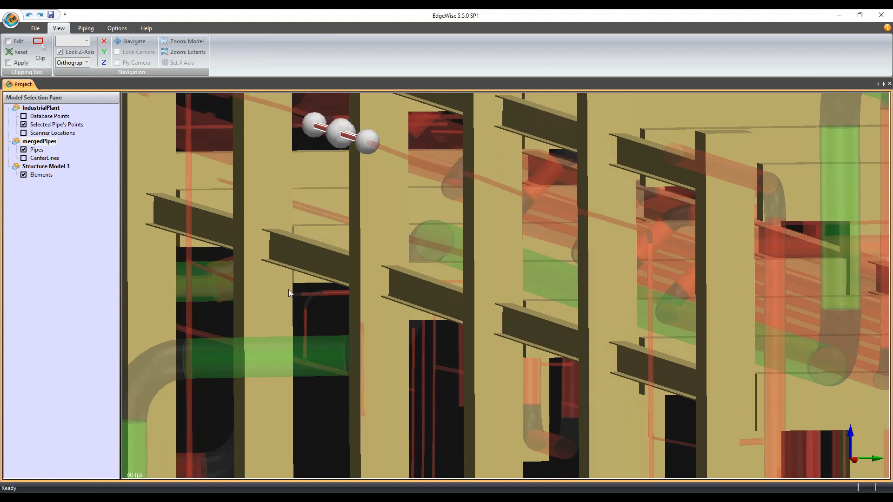
key(Escape)
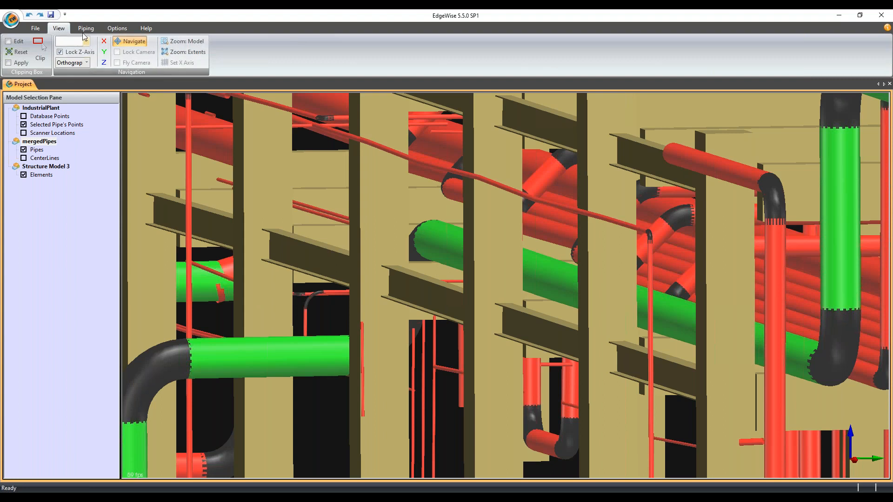
- Run Clean Pipes without skipping loops, merging collinear pipes with a tolerance of 1 m
click(85, 28)
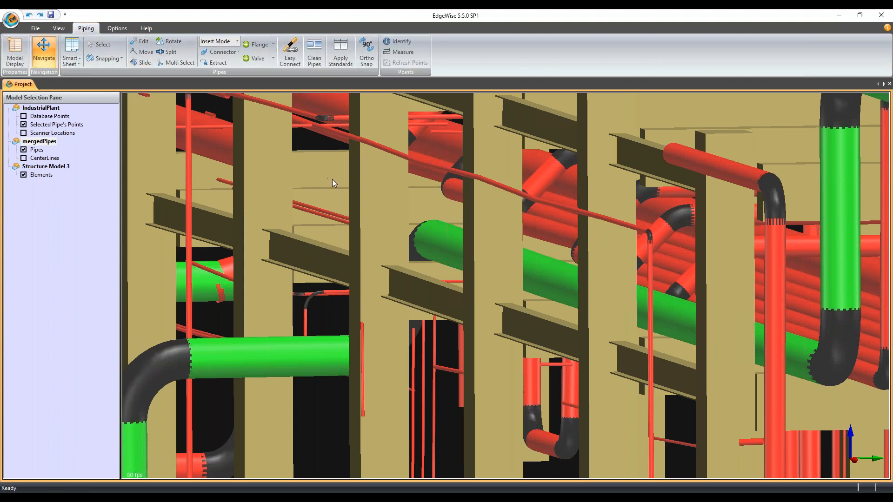
mouse_move(450, 206)
mouse_down()
mouse_move(455, 214)
mouse_move(446, 216)
mouse_up()
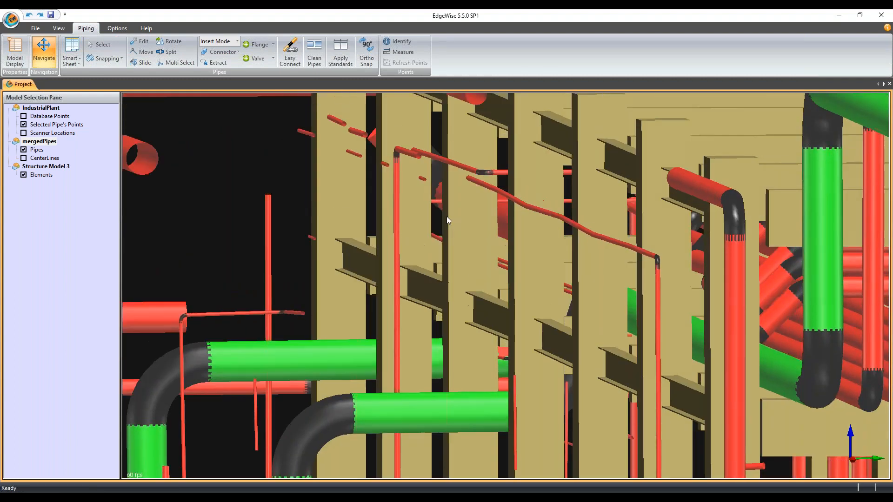
click(314, 52)
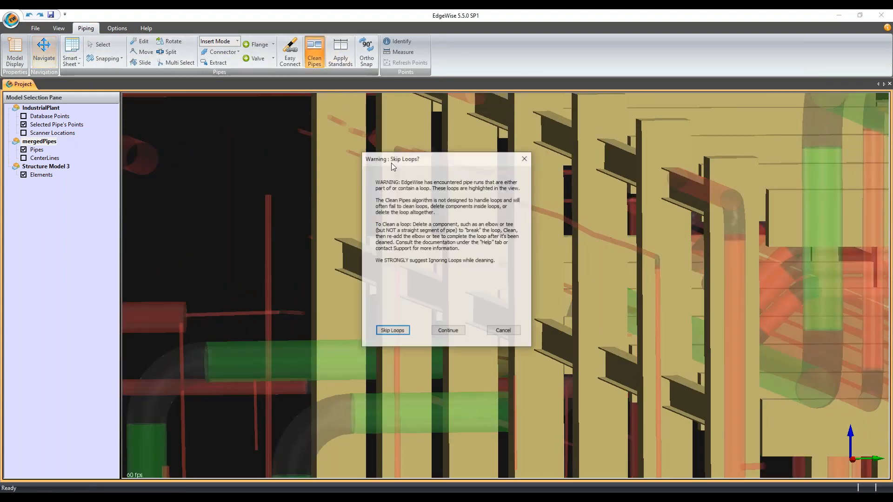
click(445, 333)
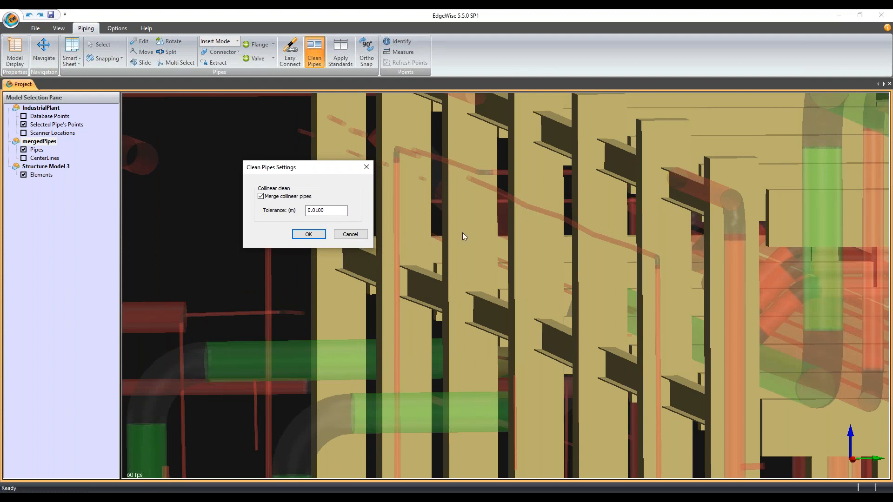
drag(328, 210, 311, 215)
double_click(312, 211)
text(1)
click(308, 234)
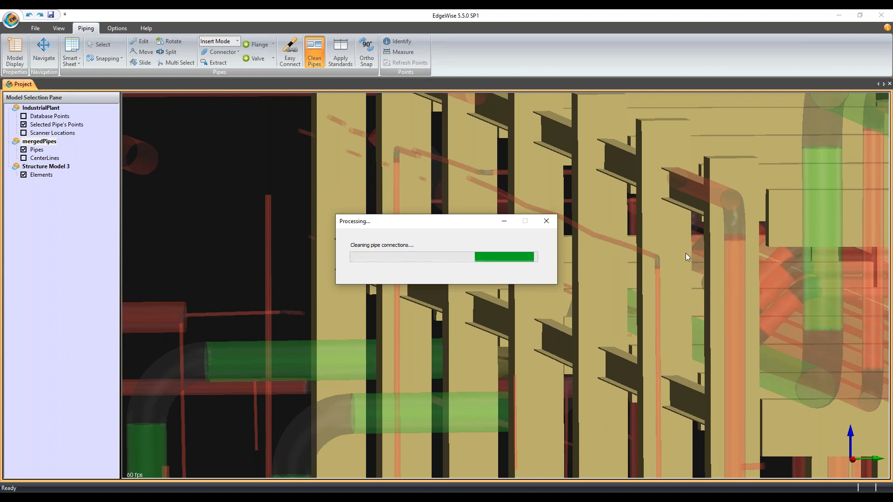
- Inspect the cleaned thin pipe and its adjoining vertical pipe, clear the selection and view the surrounding plant
drag(642, 263, 643, 259)
click(641, 253)
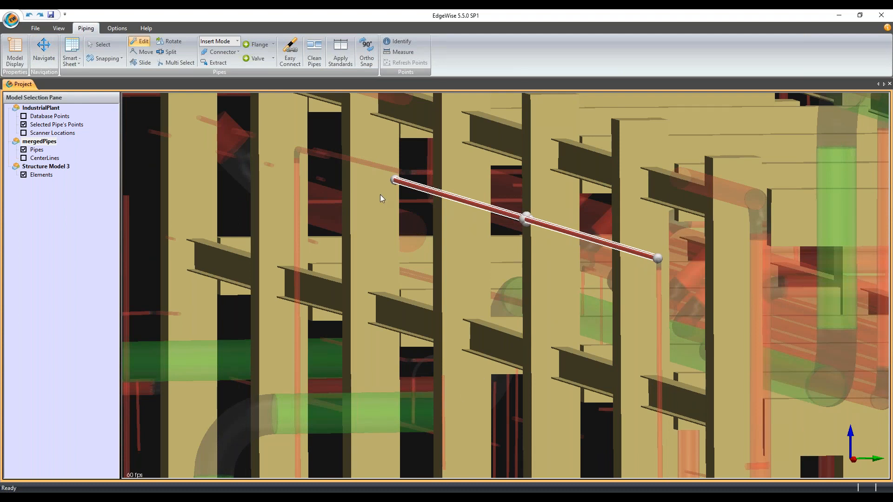
click(657, 272)
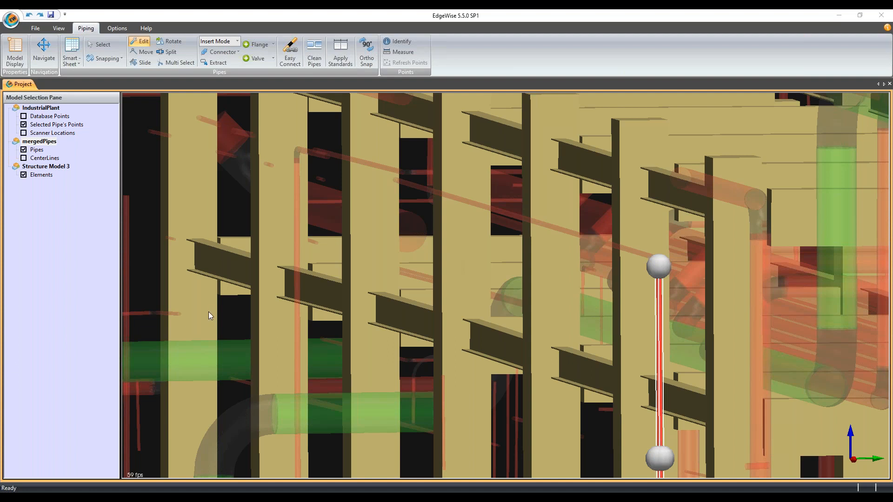
key(Escape)
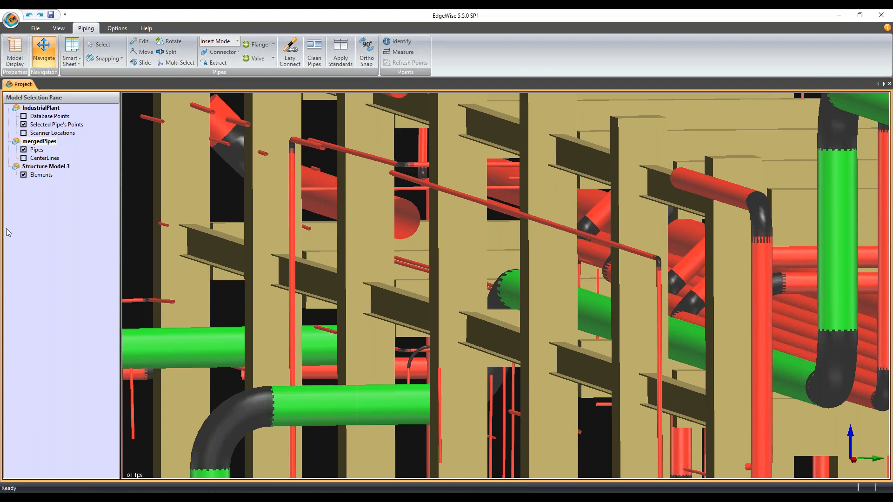
scroll(265, 357, down, 5)
drag(282, 354, 302, 359)
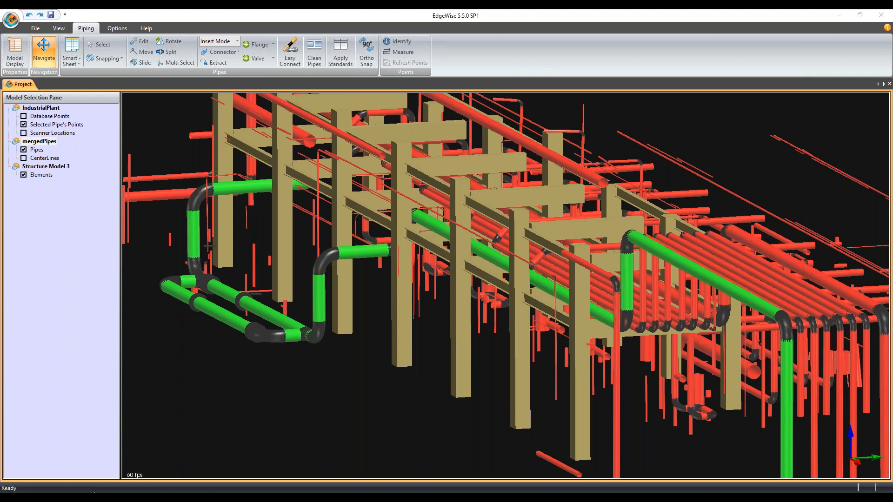
- Switch to the PowerPoint slide show and advance from the Q&A slide to the closing thank-you slide
mouse_move(95, 492)
click(151, 458)
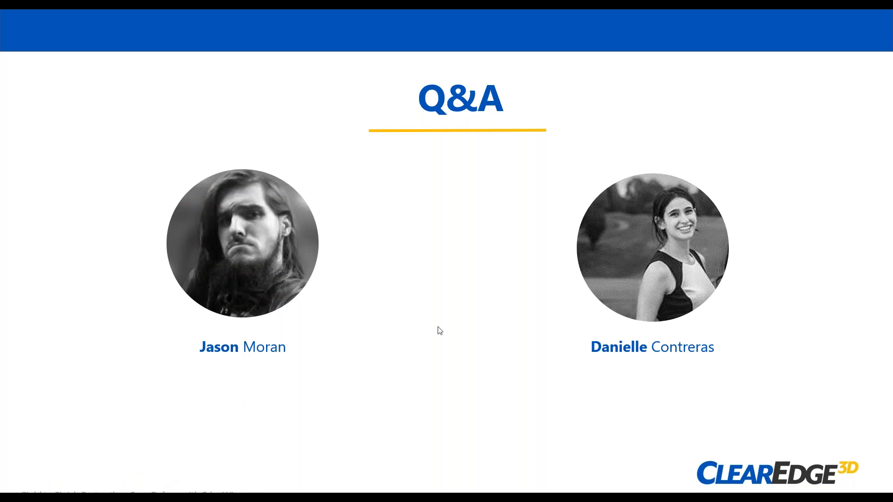
click(440, 331)
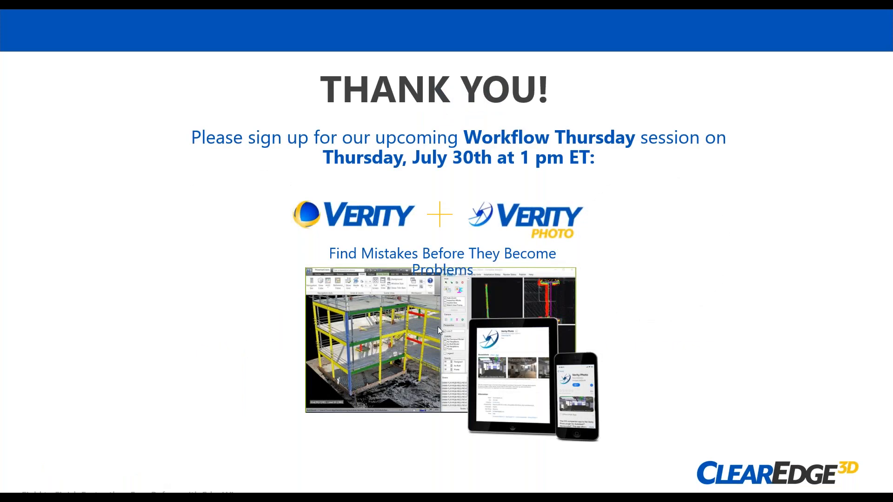